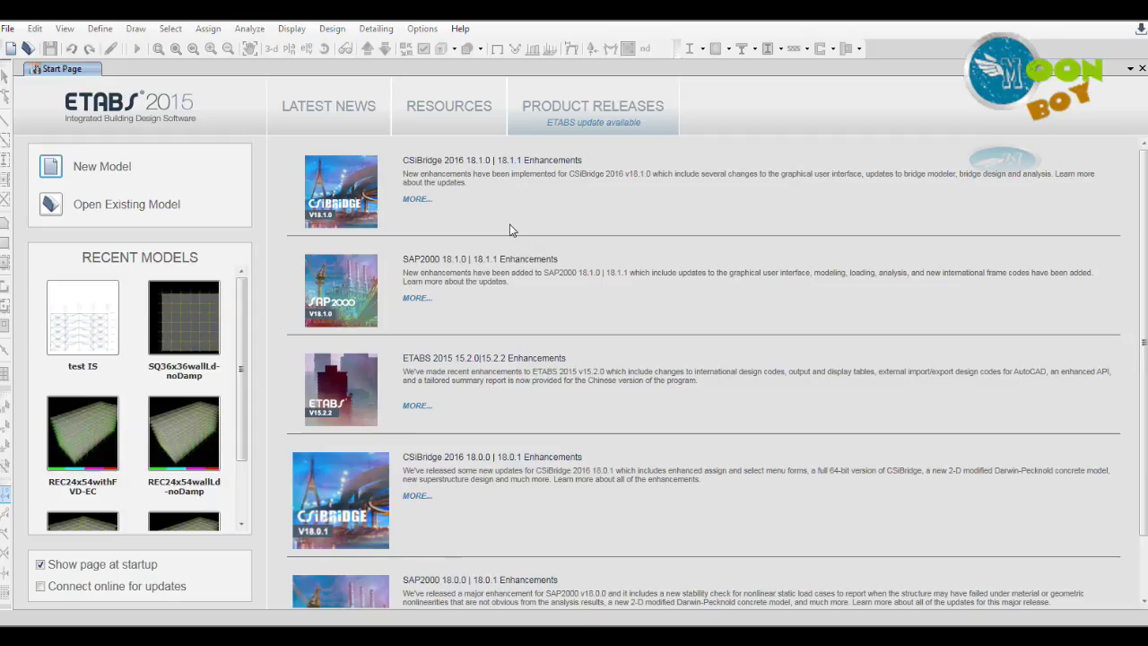
# Step: Start a new model with built-in Metric SI units, Indian sections, IS 800:2007 and IS 456:2000
pyautogui.click(106, 174)
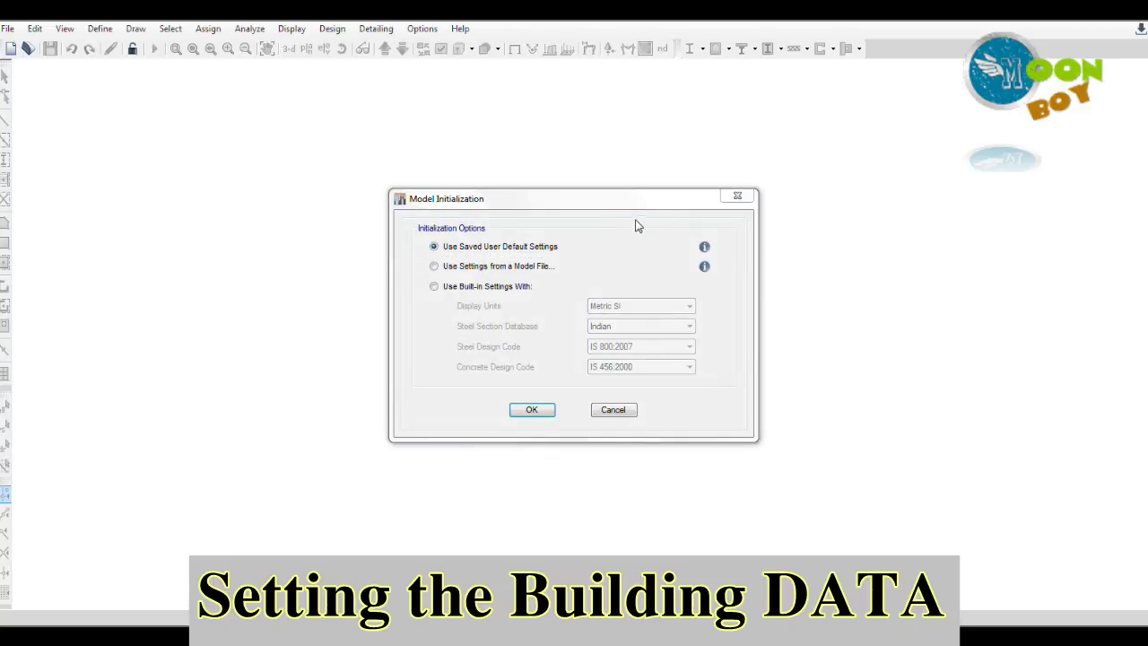
pyautogui.moveTo(577, 201); pyautogui.dragTo(566, 177)
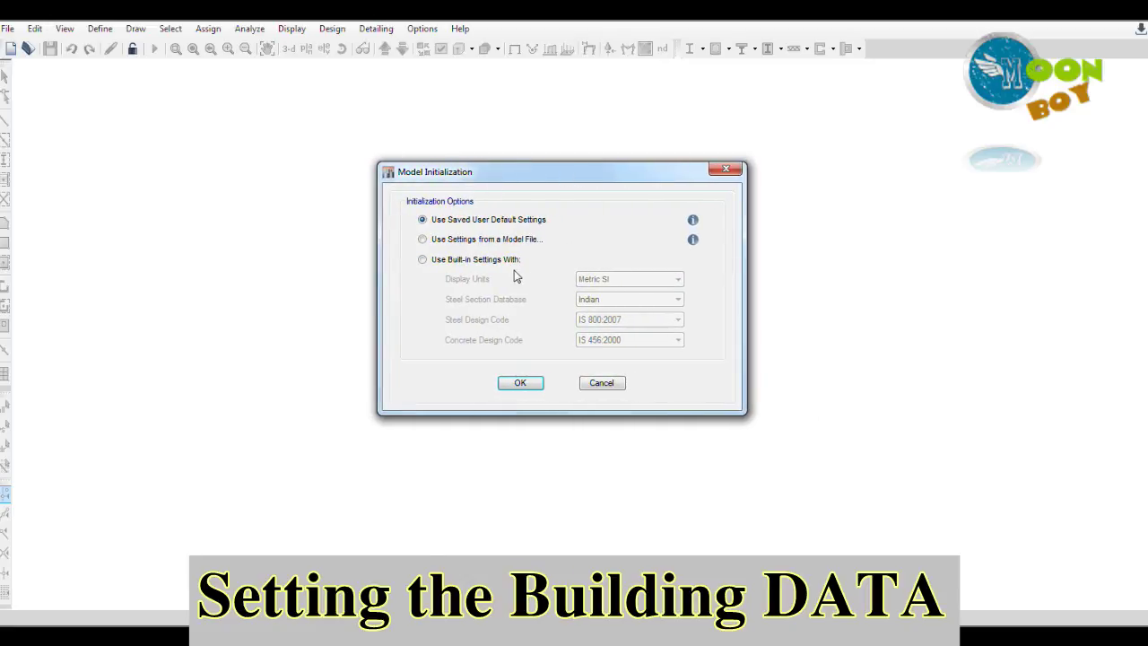
pyautogui.click(457, 261)
pyautogui.click(614, 284)
pyautogui.click(620, 281)
pyautogui.click(619, 300)
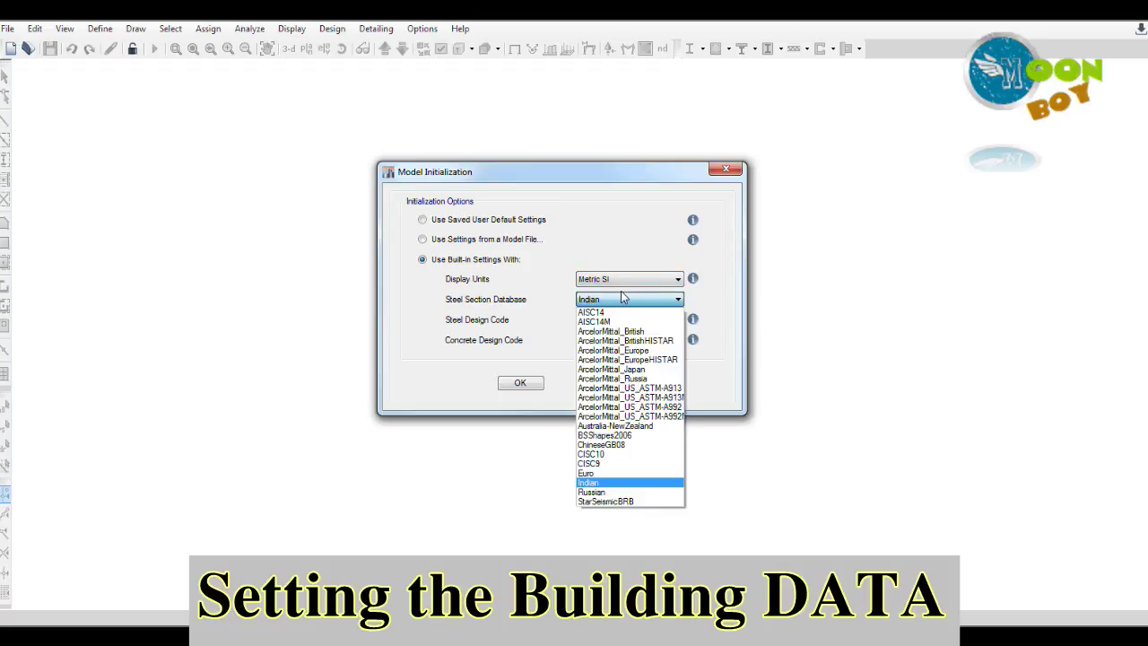
pyautogui.click(622, 294)
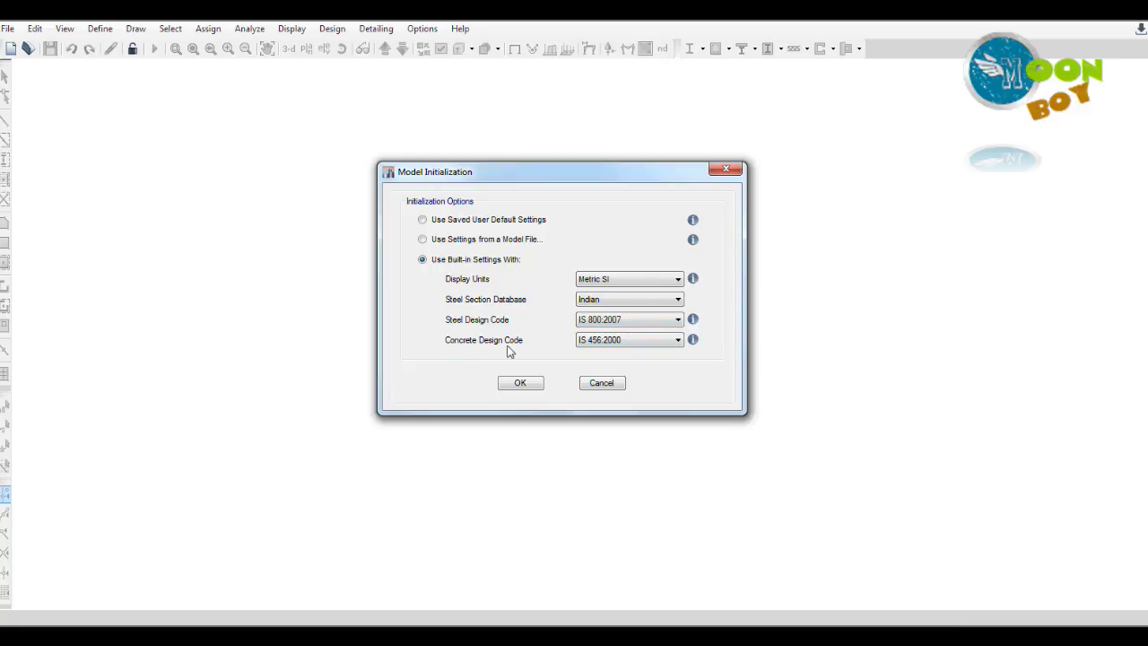
pyautogui.moveTo(538, 178); pyautogui.dragTo(573, 165)
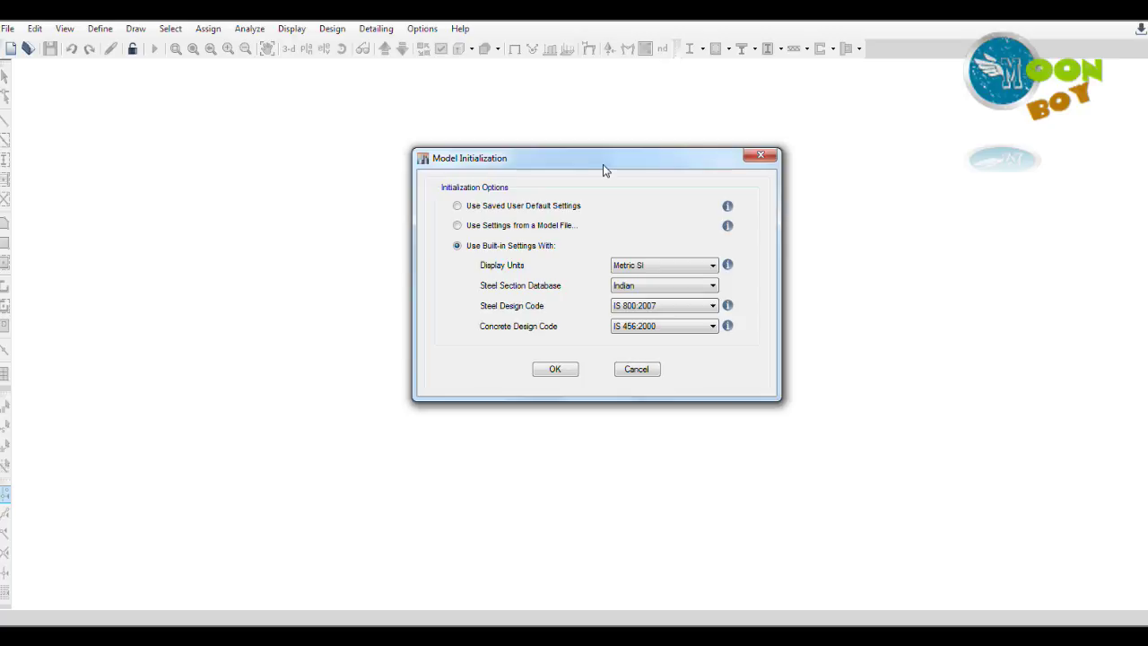
pyautogui.moveTo(603, 165); pyautogui.dragTo(578, 144)
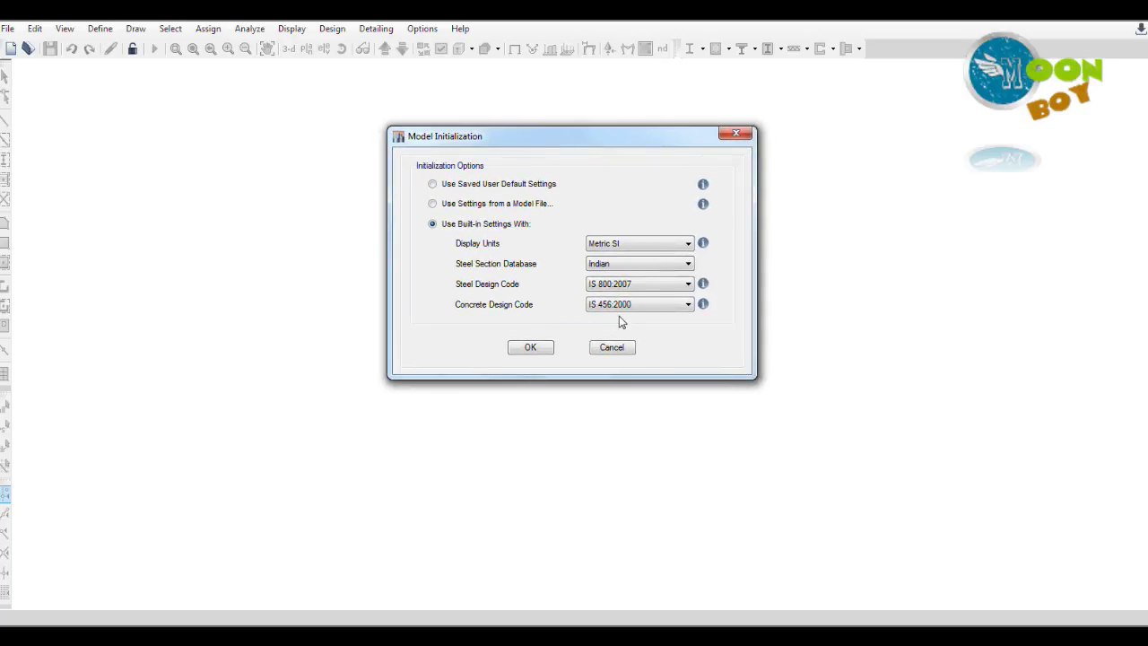
pyautogui.moveTo(550, 136); pyautogui.dragTo(590, 115)
# Step: Accept the initialization and set 6 stories with a 3.3 m bottom story height
pyautogui.click(562, 324)
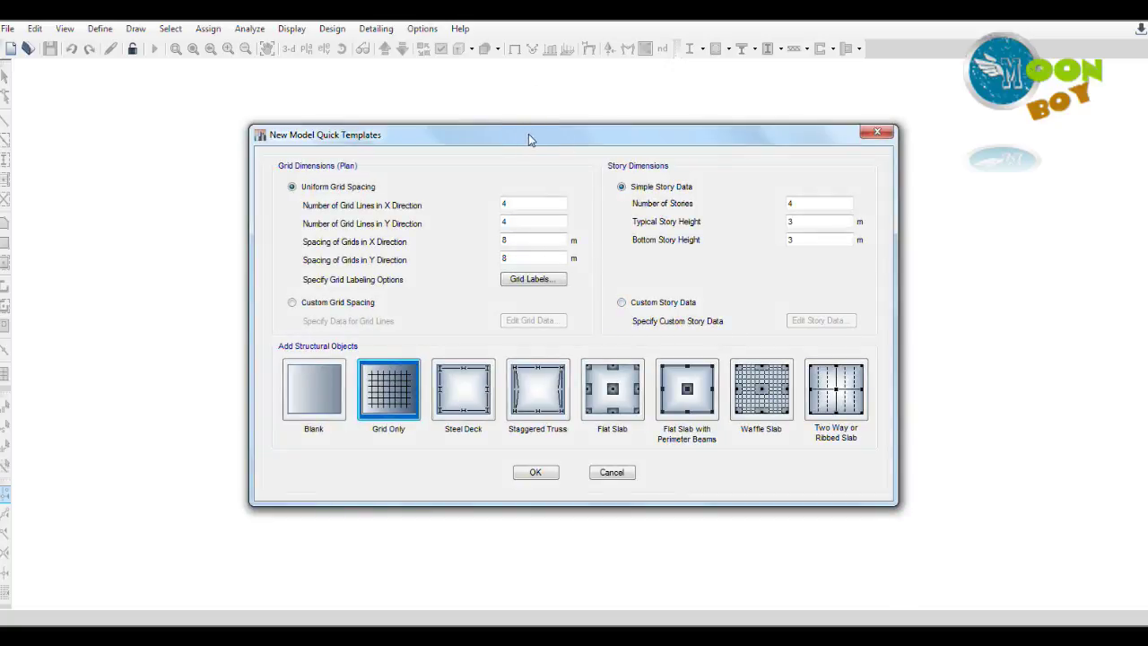
pyautogui.moveTo(546, 142); pyautogui.dragTo(502, 124)
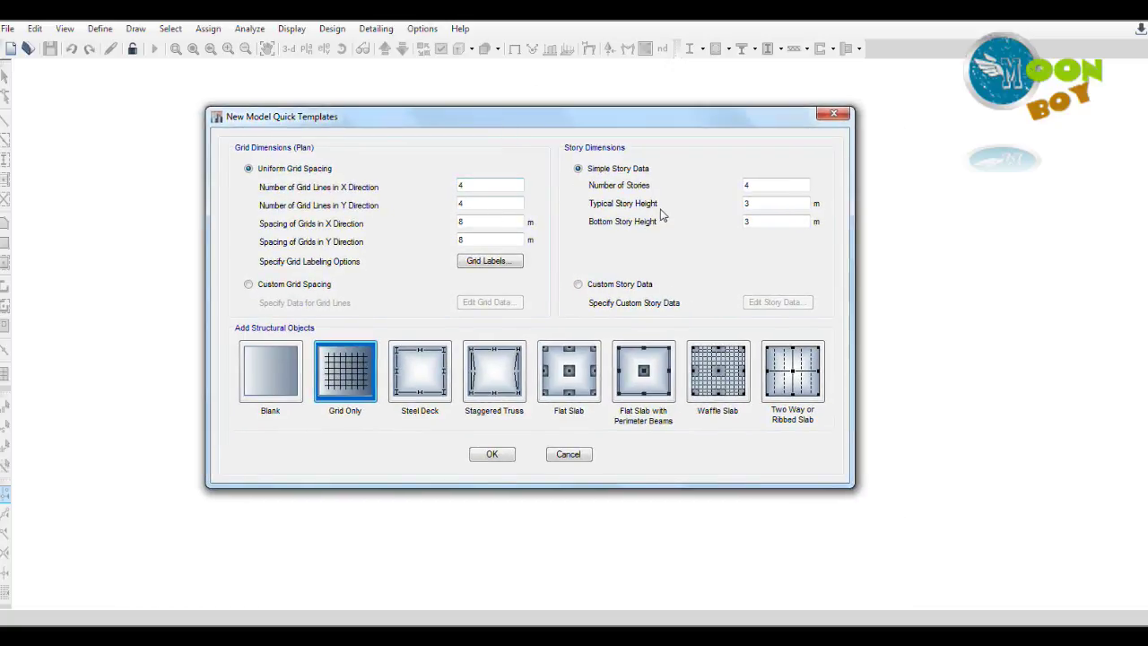
pyautogui.click(750, 186)
pyautogui.doubleClick(748, 186)
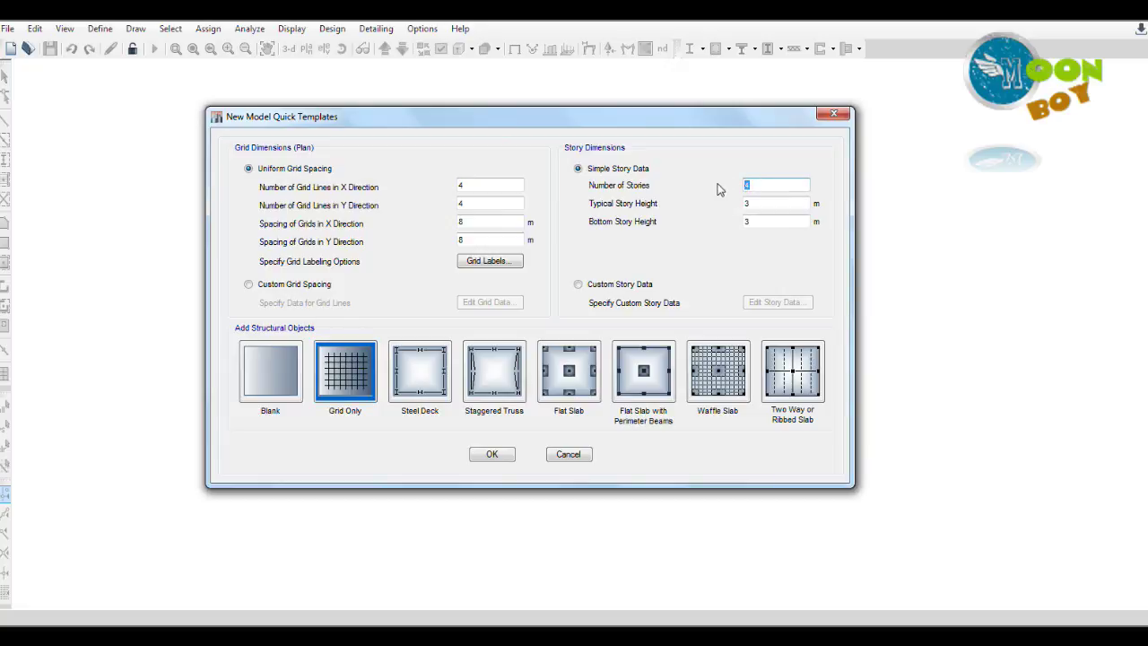
pyautogui.write('6')
pyautogui.click(758, 221)
pyautogui.write('.3')
pyautogui.press('Tab')
# Step: Set 7 by 5 grid lines spaced 3.5 m and 3 m, and generate the Grid Only model
pyautogui.moveTo(413, 117); pyautogui.dragTo(516, 123)
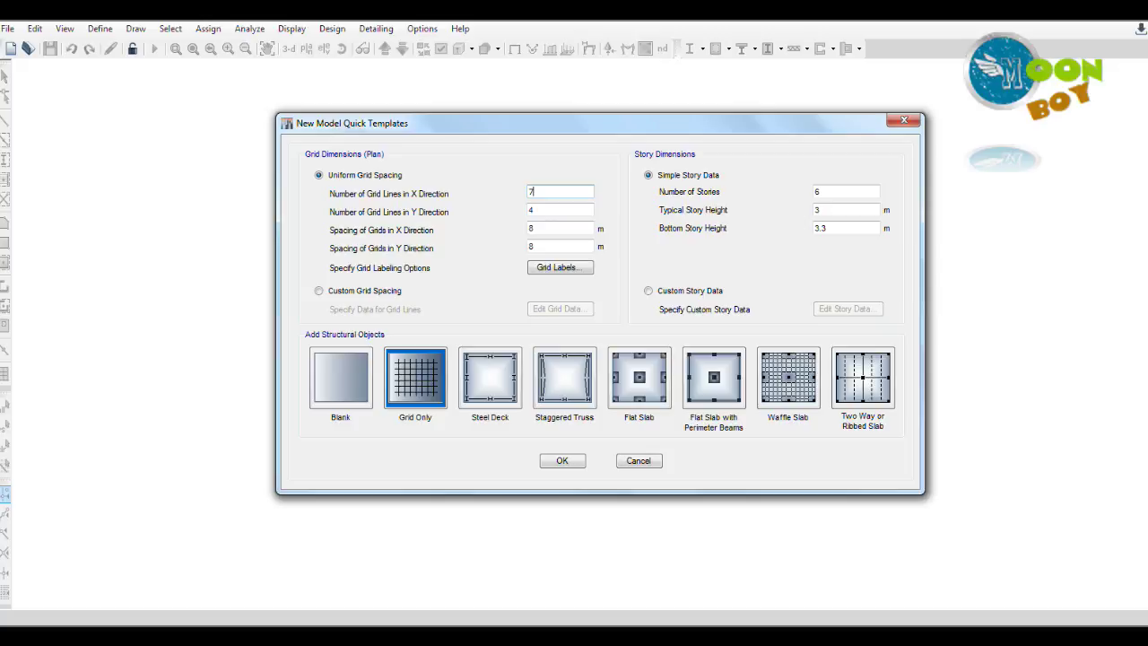
pyautogui.doubleClick(544, 209)
pyautogui.doubleClick(531, 229)
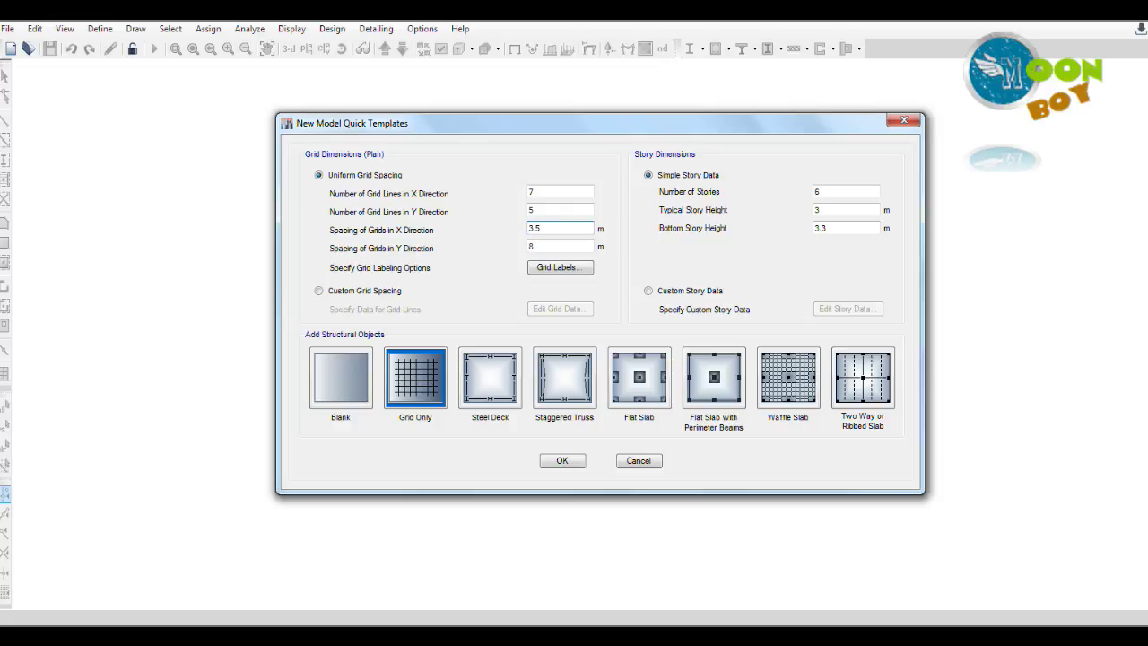
pyautogui.press('Tab')
pyautogui.write('3')
pyautogui.moveTo(541, 136)
pyautogui.mouseDown()
pyautogui.moveTo(504, 126)
pyautogui.moveTo(531, 125)
pyautogui.mouseUp()
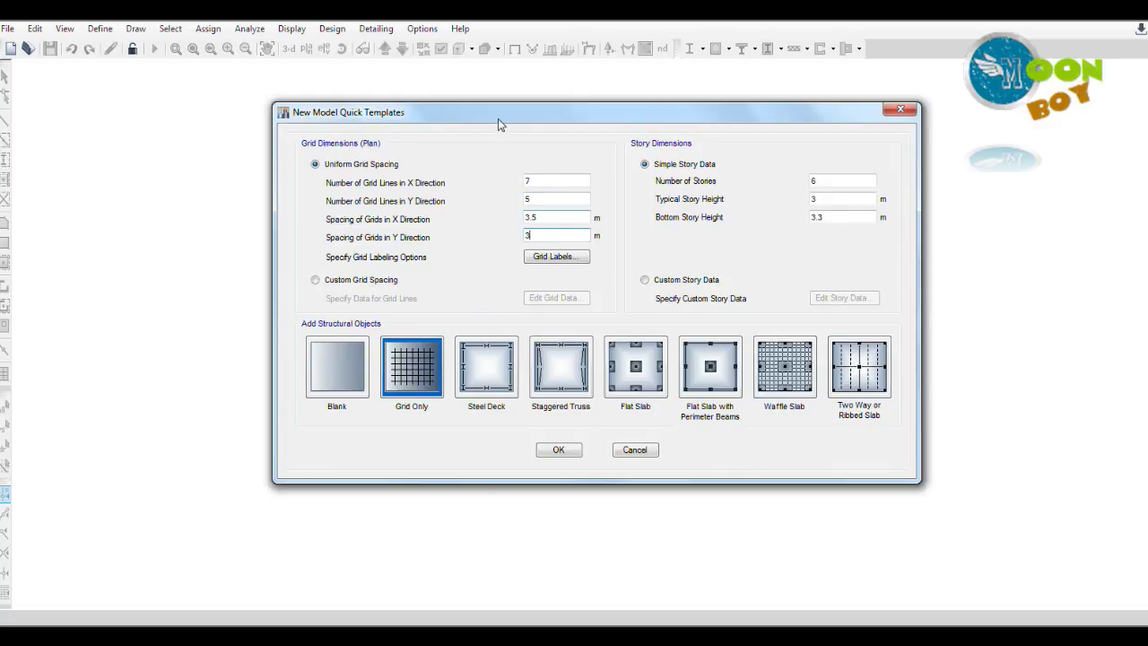
pyautogui.click(408, 375)
pyautogui.click(559, 451)
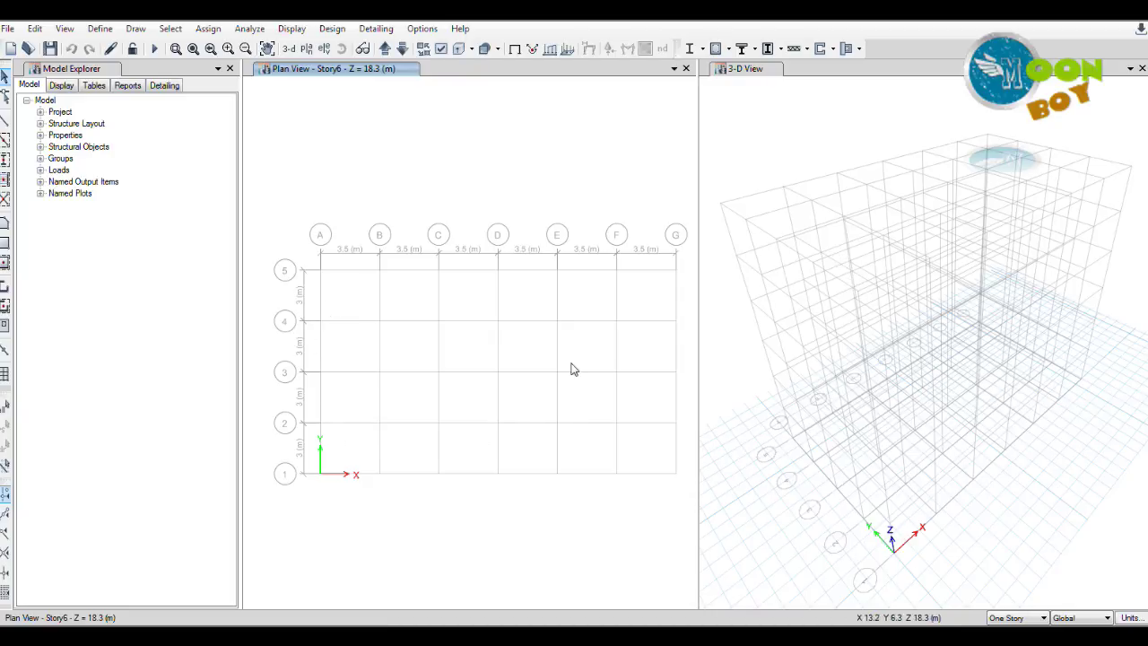
# Step: Set the display colours to Black Background and enlarge the plan view
pyautogui.click(421, 29)
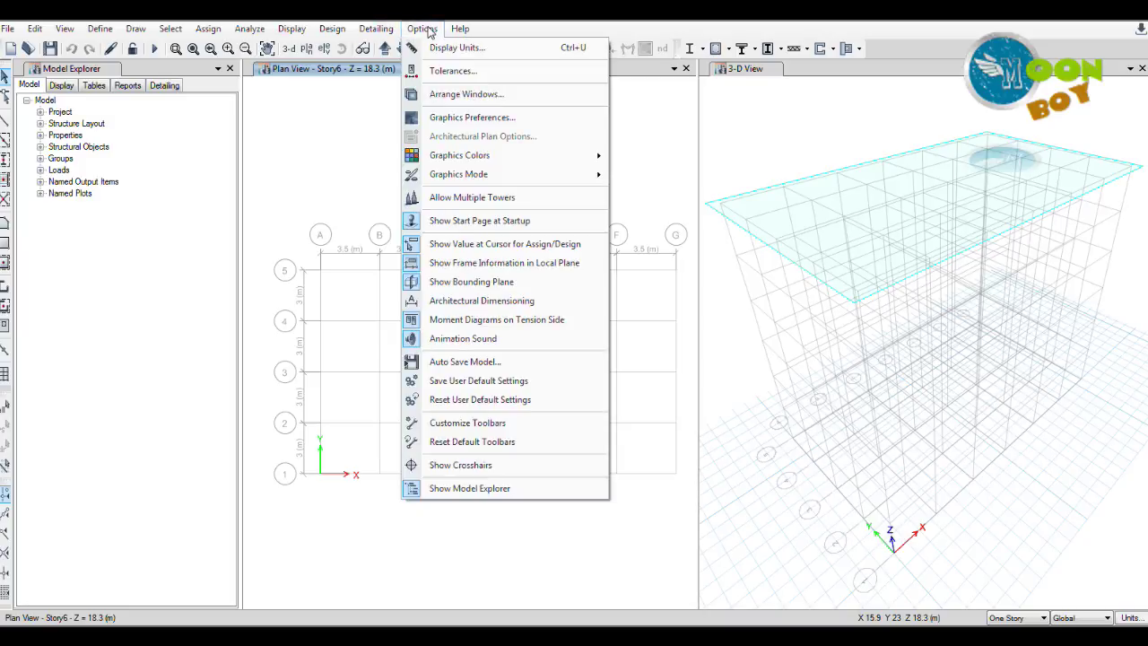
pyautogui.moveTo(466, 160)
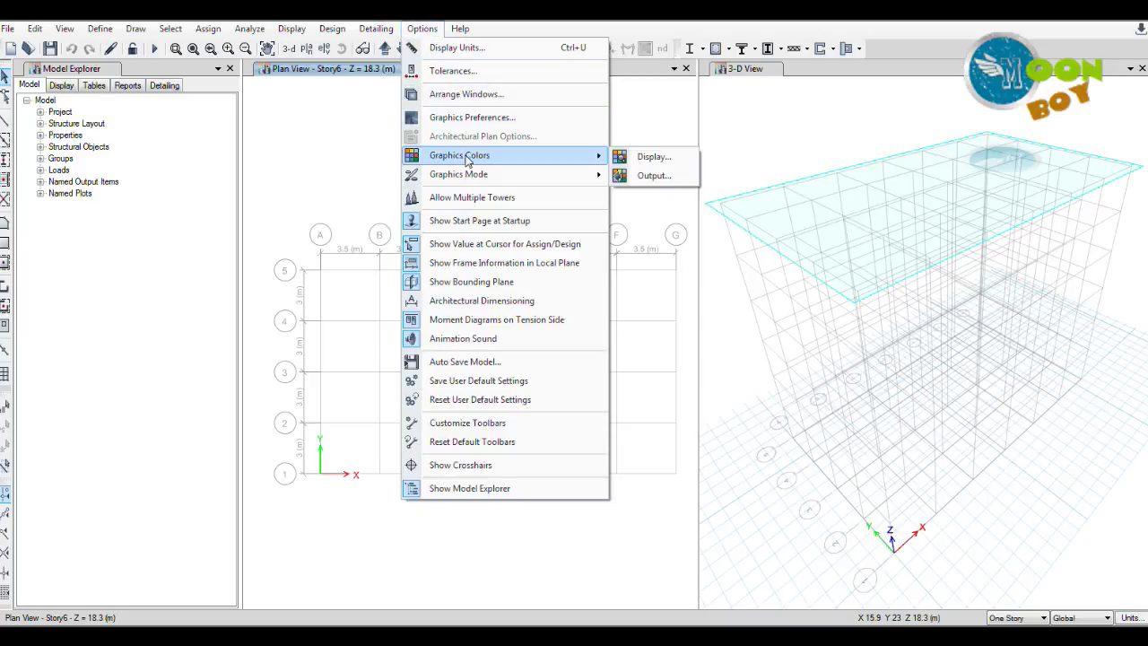
pyautogui.click(653, 157)
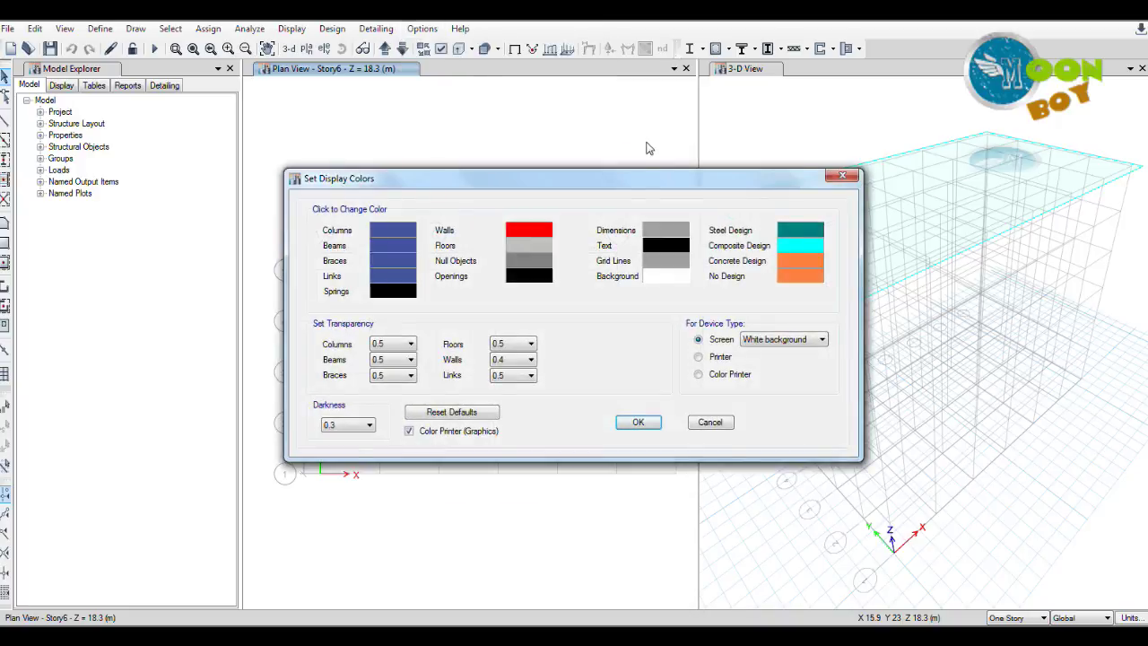
pyautogui.click(789, 340)
pyautogui.click(785, 361)
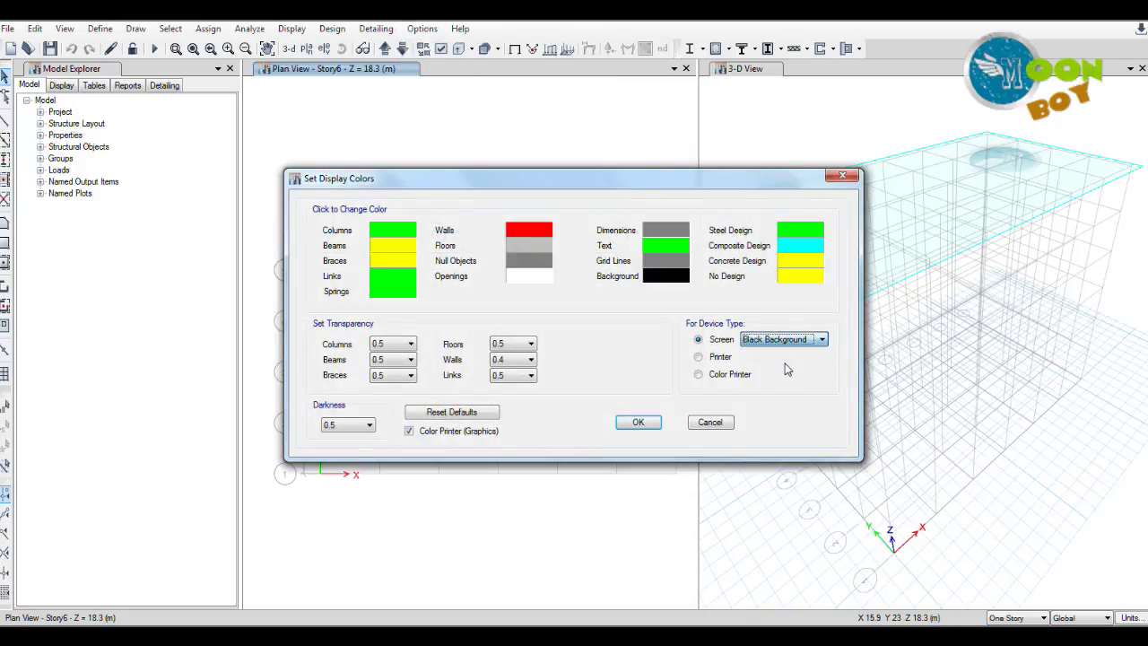
pyautogui.click(652, 423)
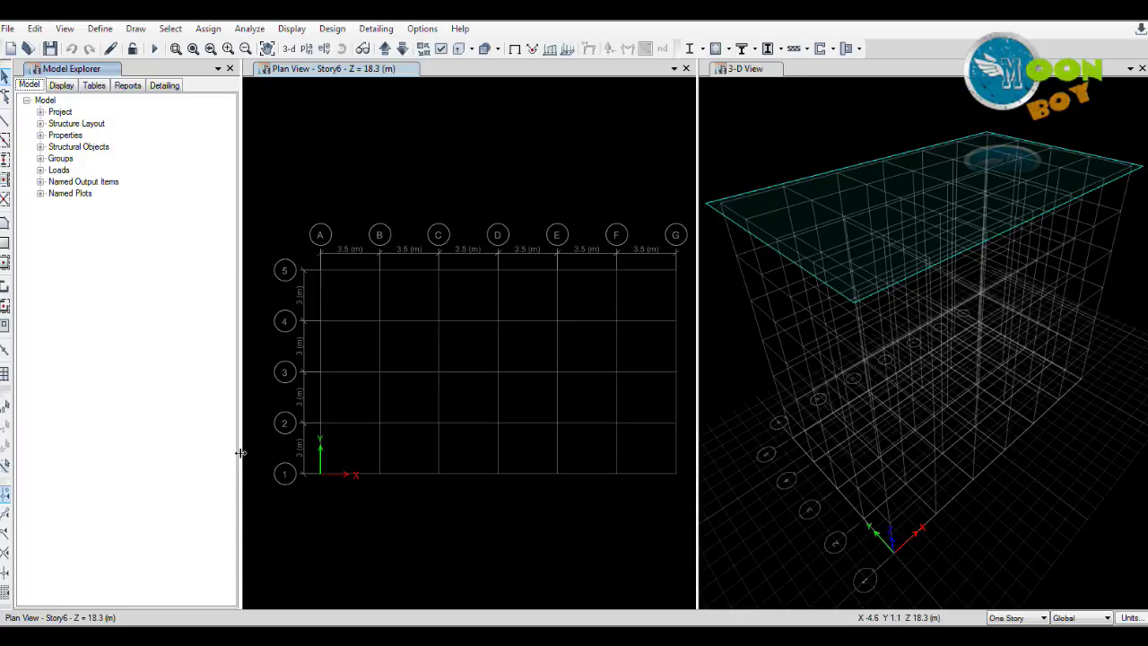
pyautogui.moveTo(229, 457); pyautogui.dragTo(231, 463)
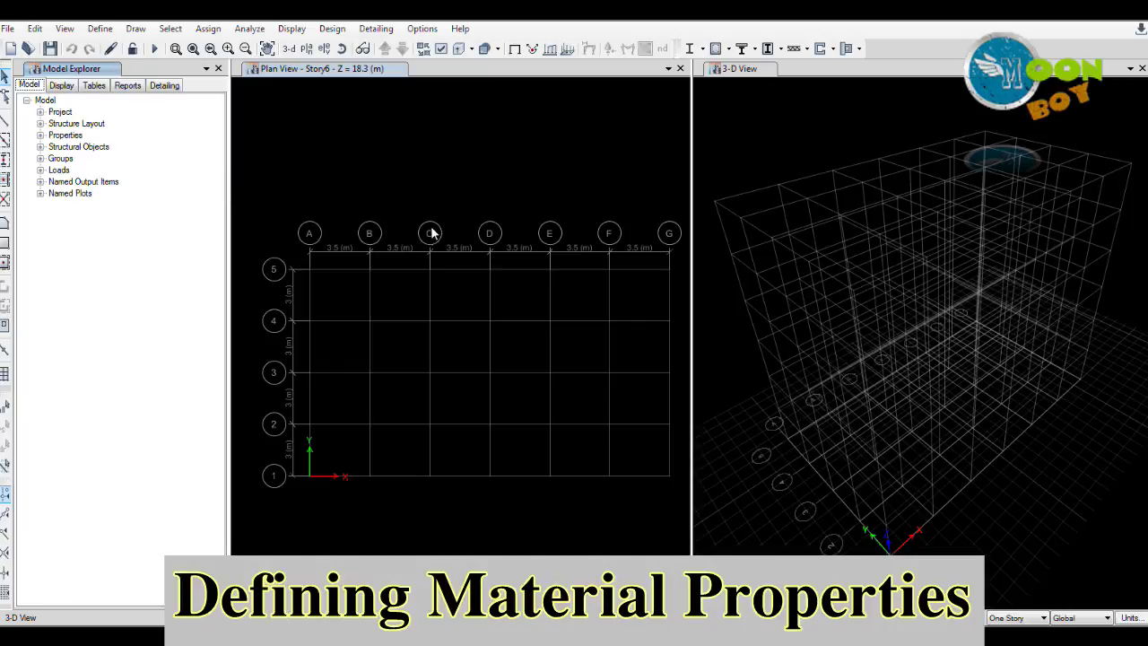
# Step: Bring up the Define Materials dialog and begin adding a new material
pyautogui.click(103, 31)
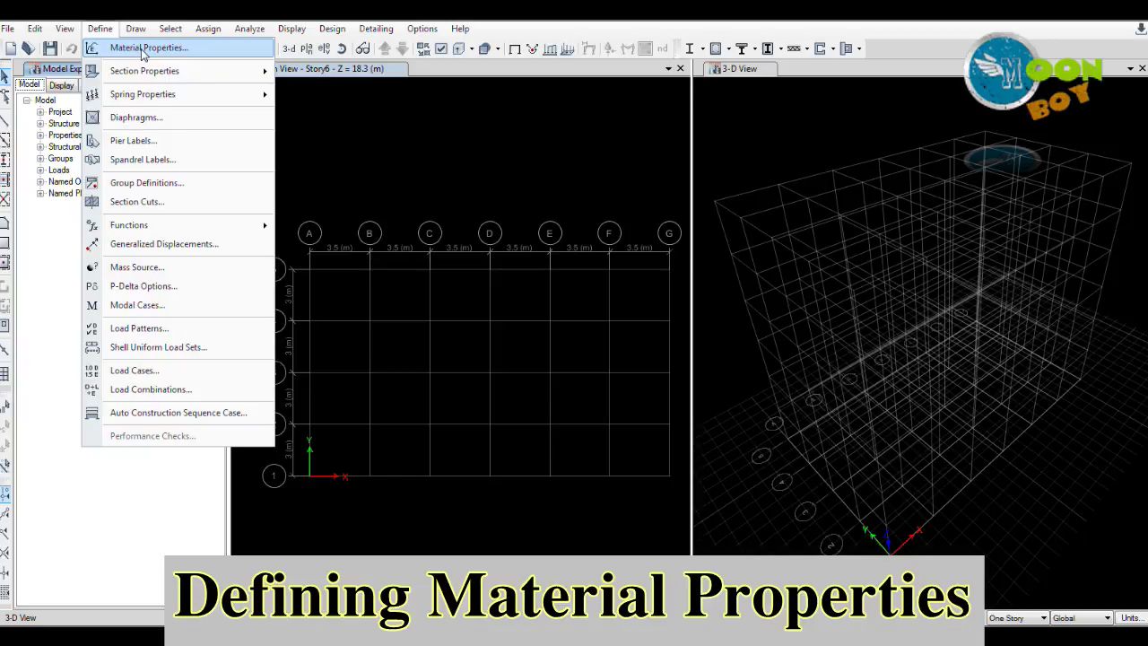
pyautogui.click(144, 48)
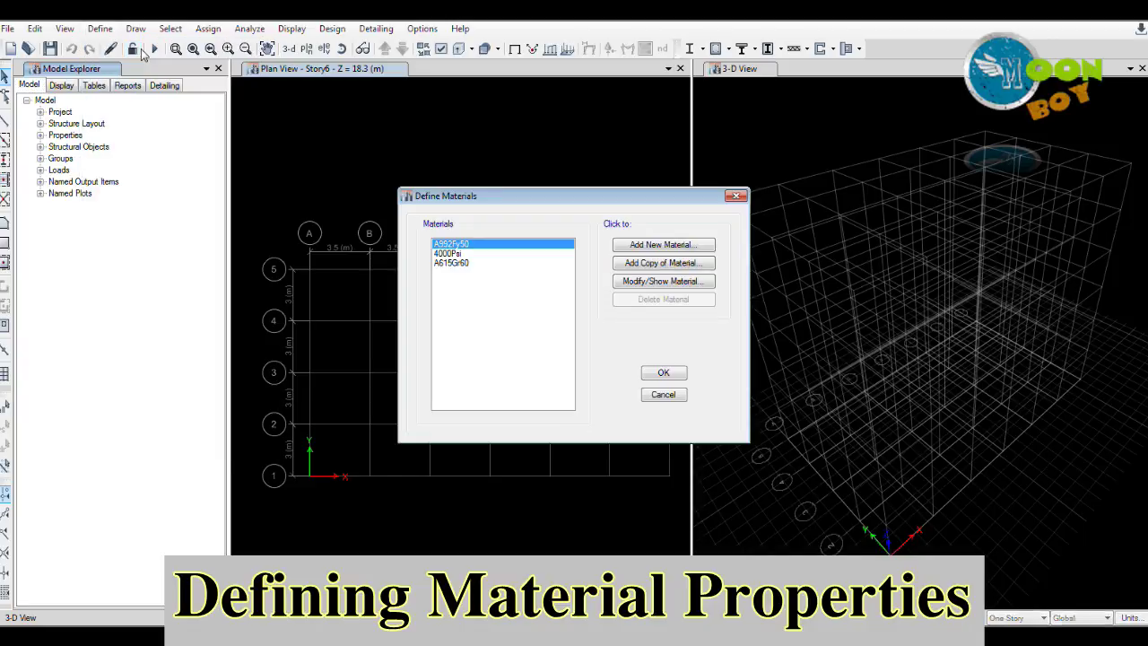
pyautogui.moveTo(472, 195); pyautogui.dragTo(415, 205)
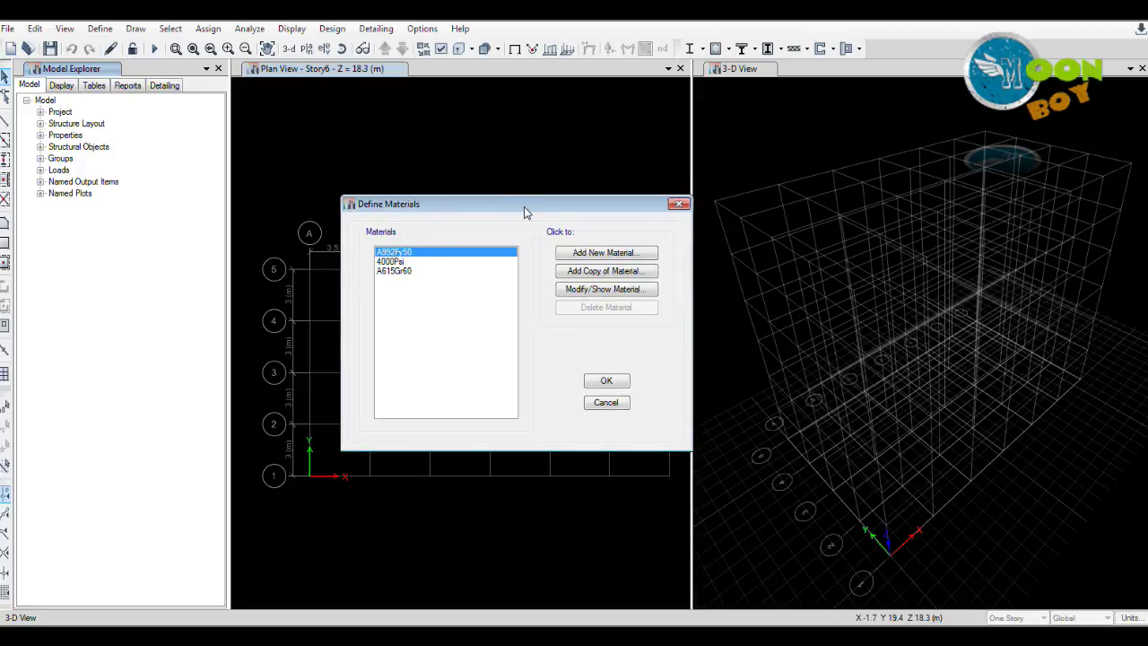
pyautogui.moveTo(524, 207); pyautogui.dragTo(483, 215)
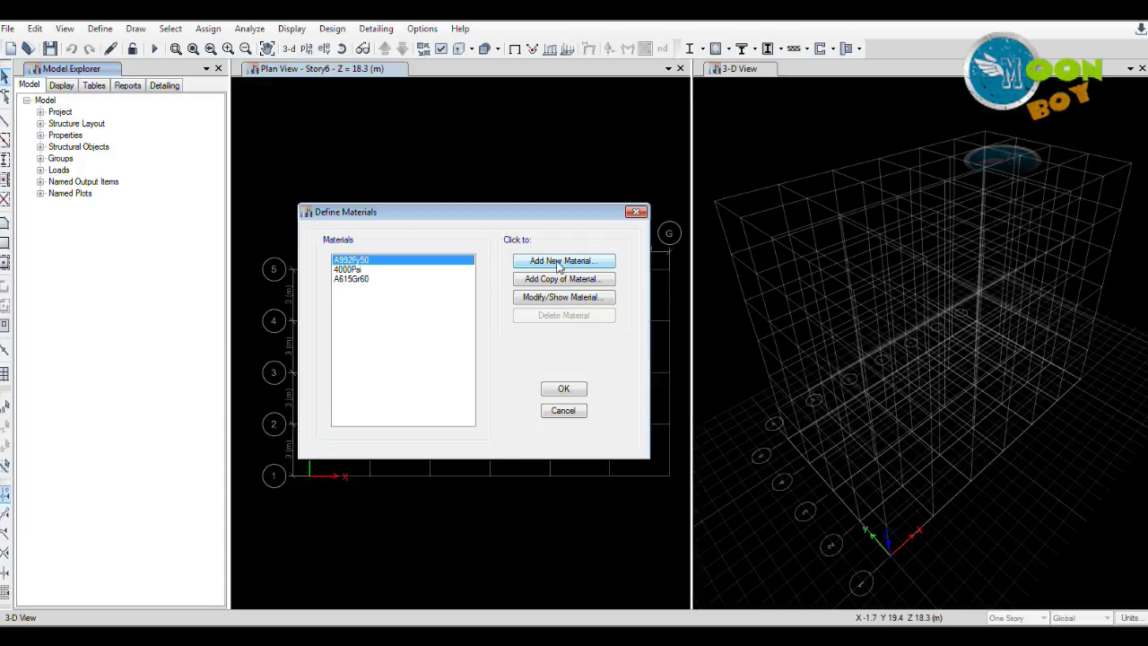
pyautogui.moveTo(536, 215); pyautogui.dragTo(507, 216)
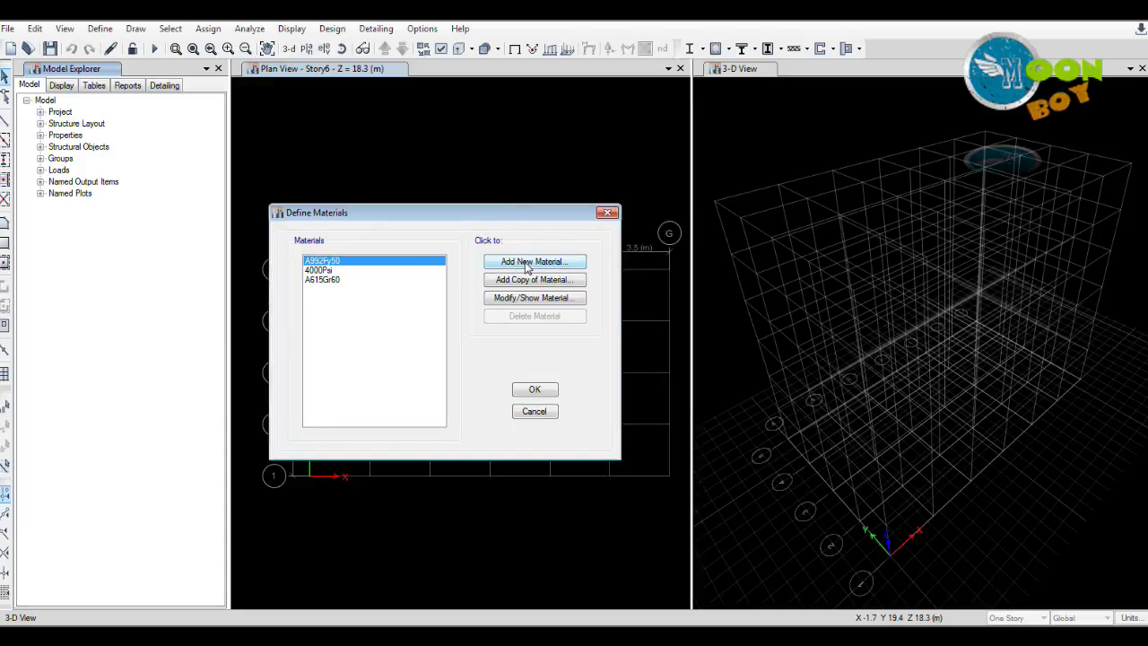
pyautogui.click(527, 264)
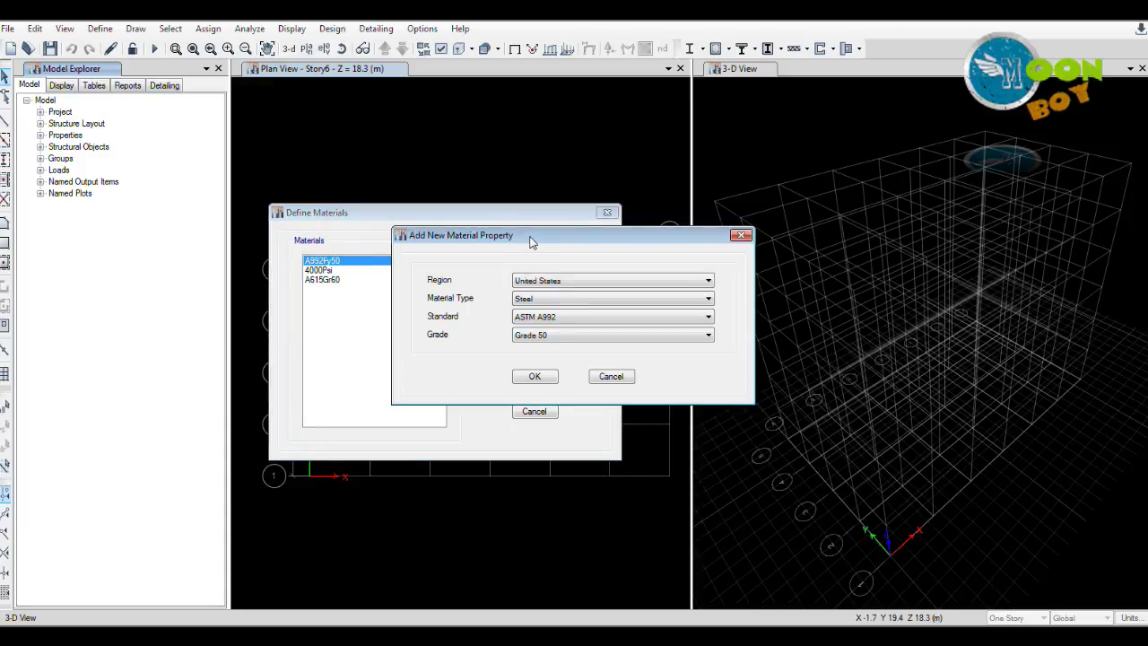
# Step: Add an India-region steel material with grade Fe250
pyautogui.moveTo(530, 241); pyautogui.dragTo(472, 237)
pyautogui.click(530, 278)
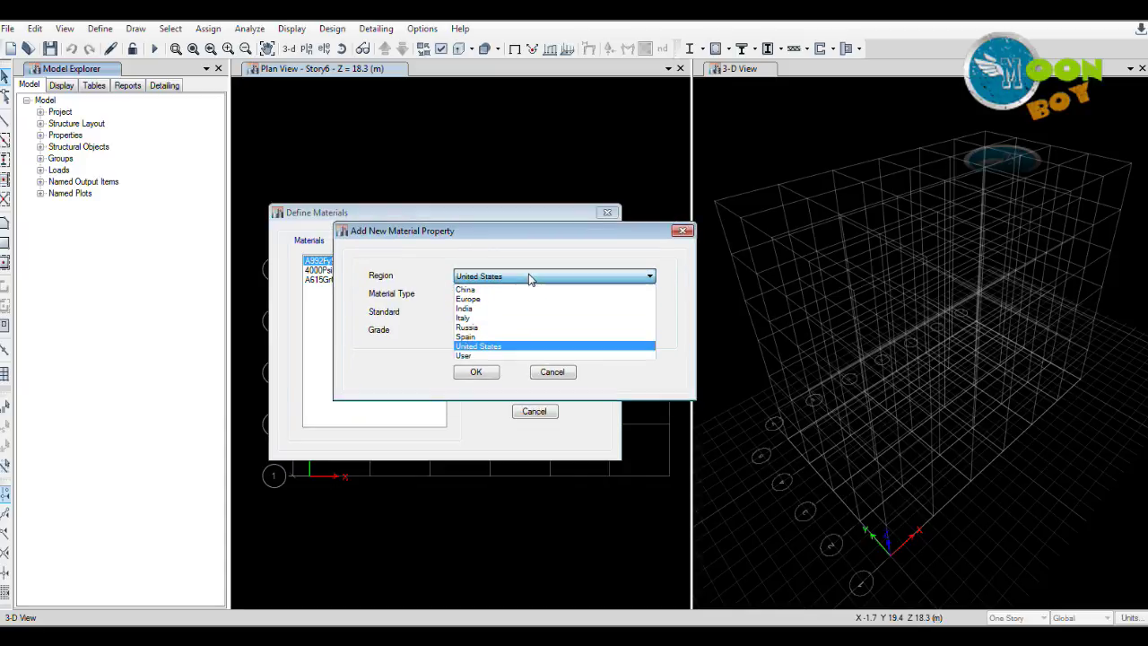
pyautogui.click(525, 314)
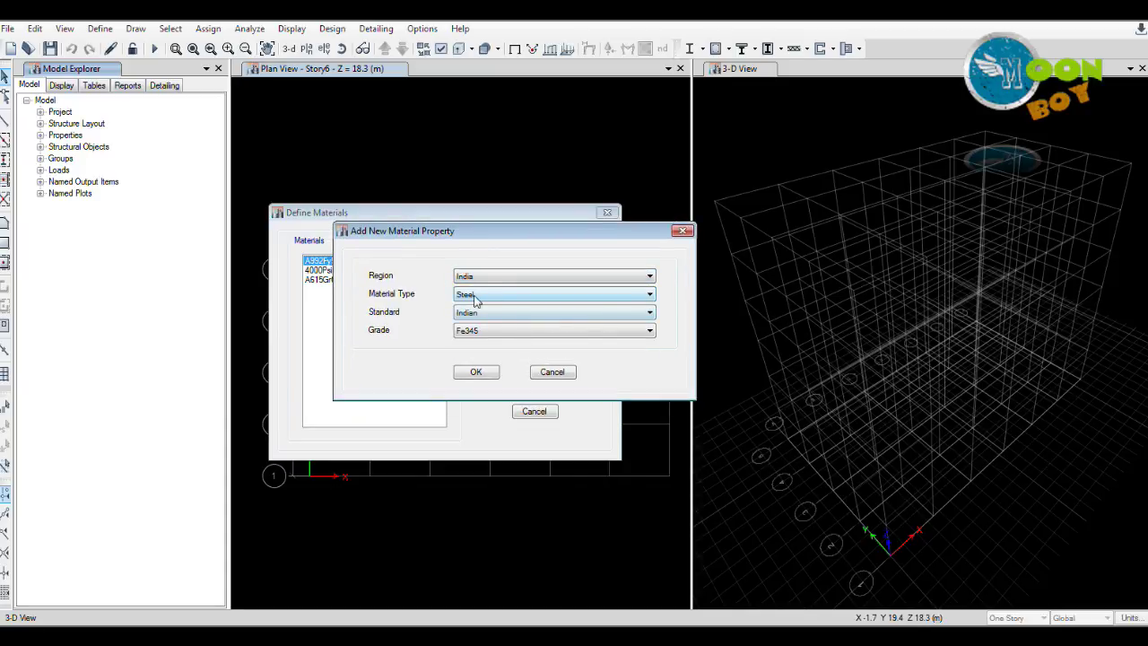
pyautogui.click(487, 297)
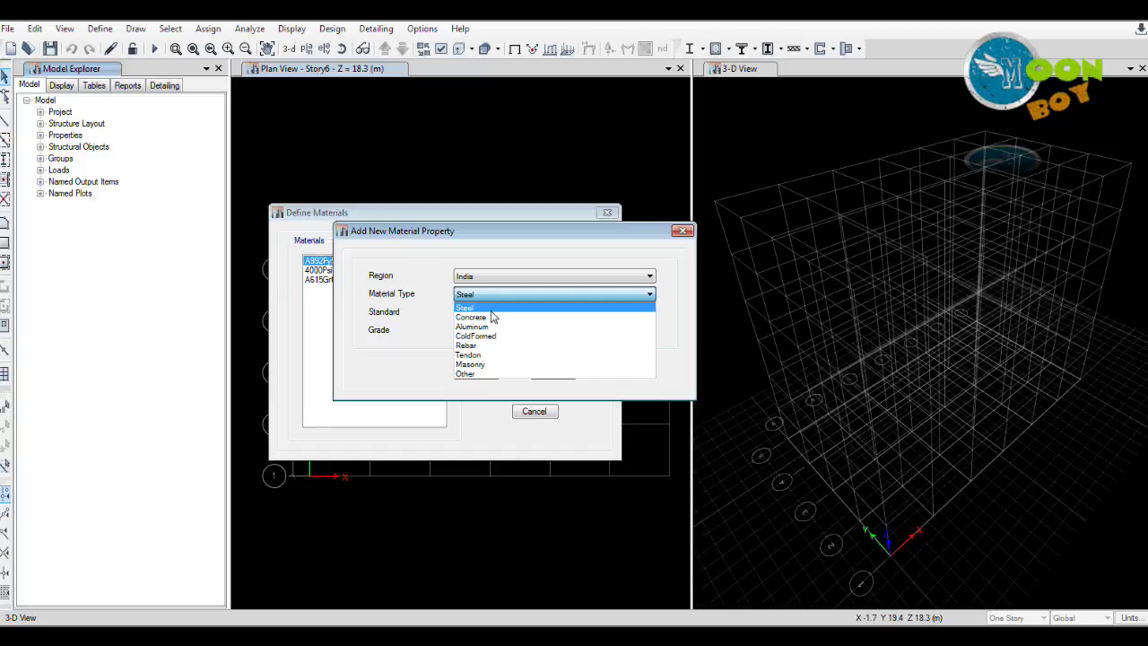
pyautogui.click(418, 318)
pyautogui.click(499, 334)
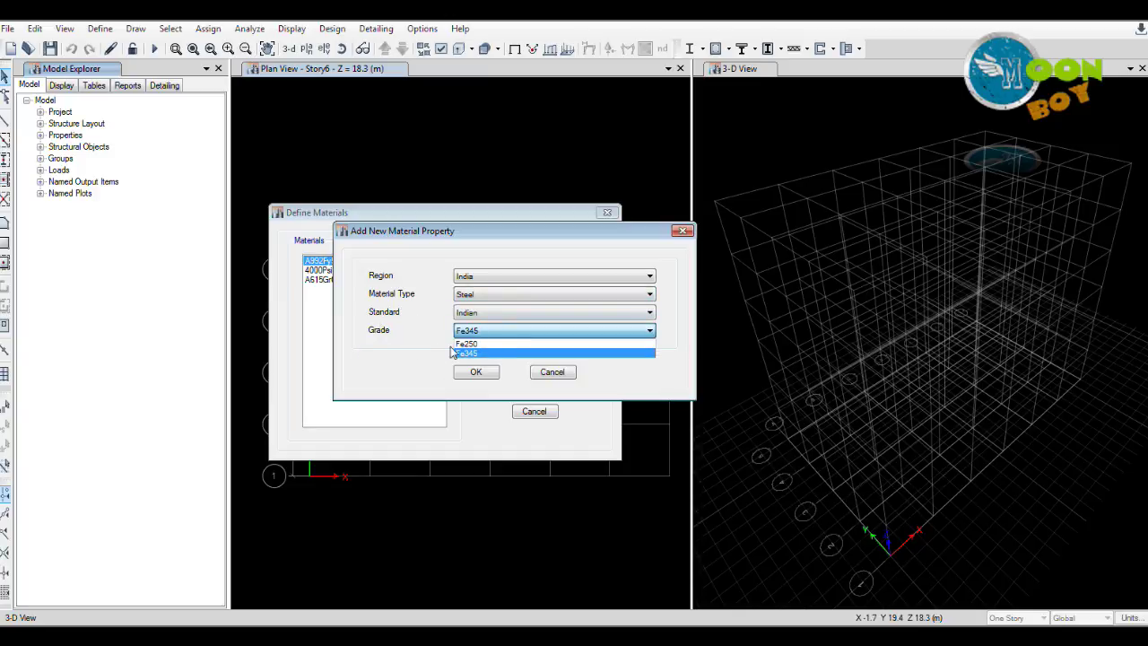
pyautogui.click(506, 346)
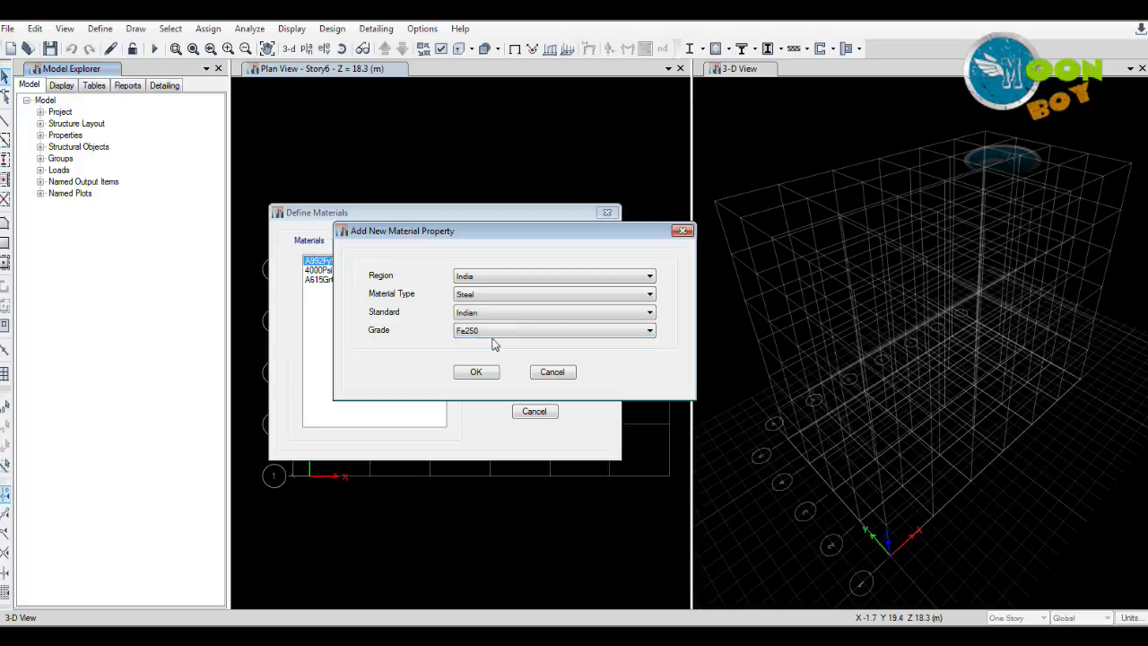
pyautogui.moveTo(475, 239); pyautogui.dragTo(464, 216)
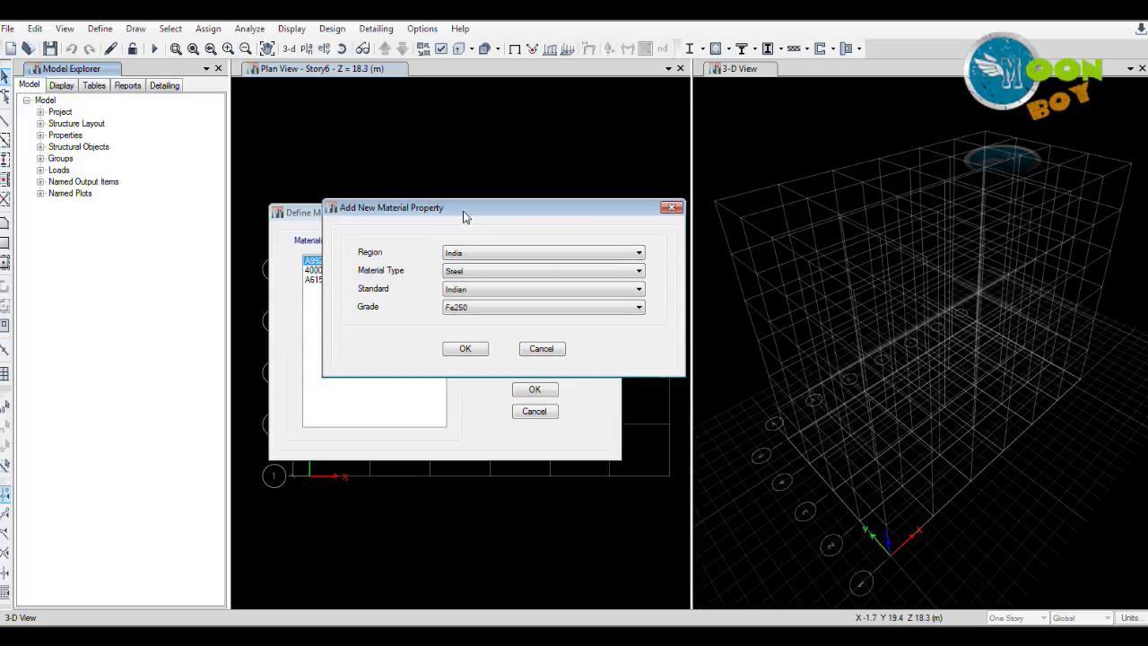
pyautogui.click(467, 351)
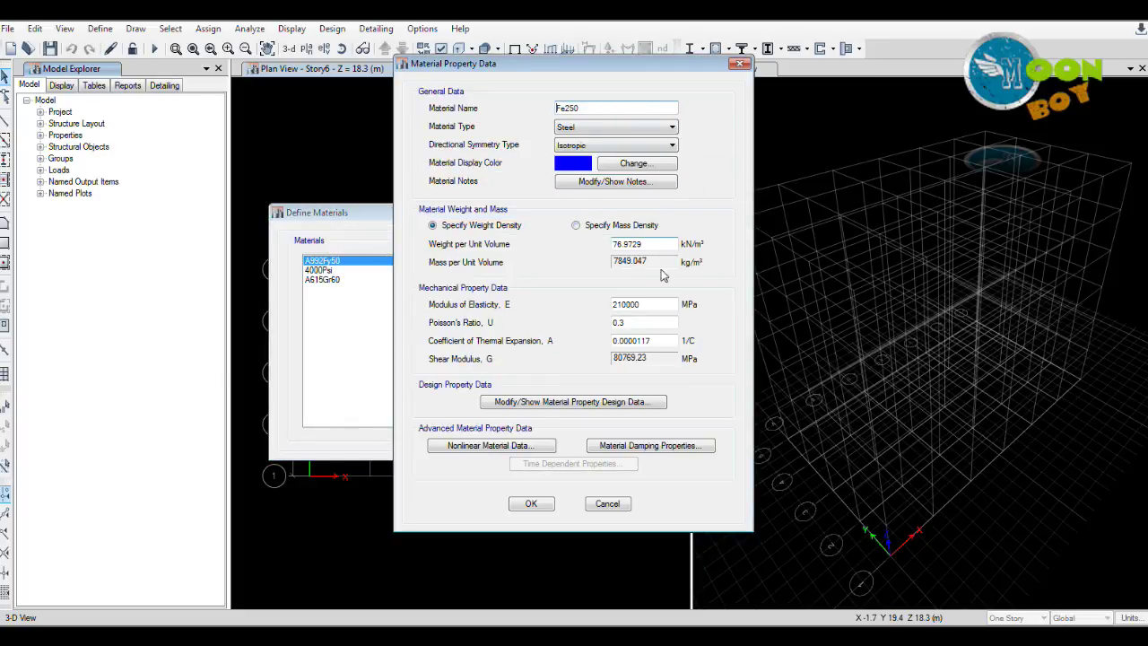
# Step: Accept the Fe250 properties and add Indian steel grade Fe345 as a second material
pyautogui.click(532, 504)
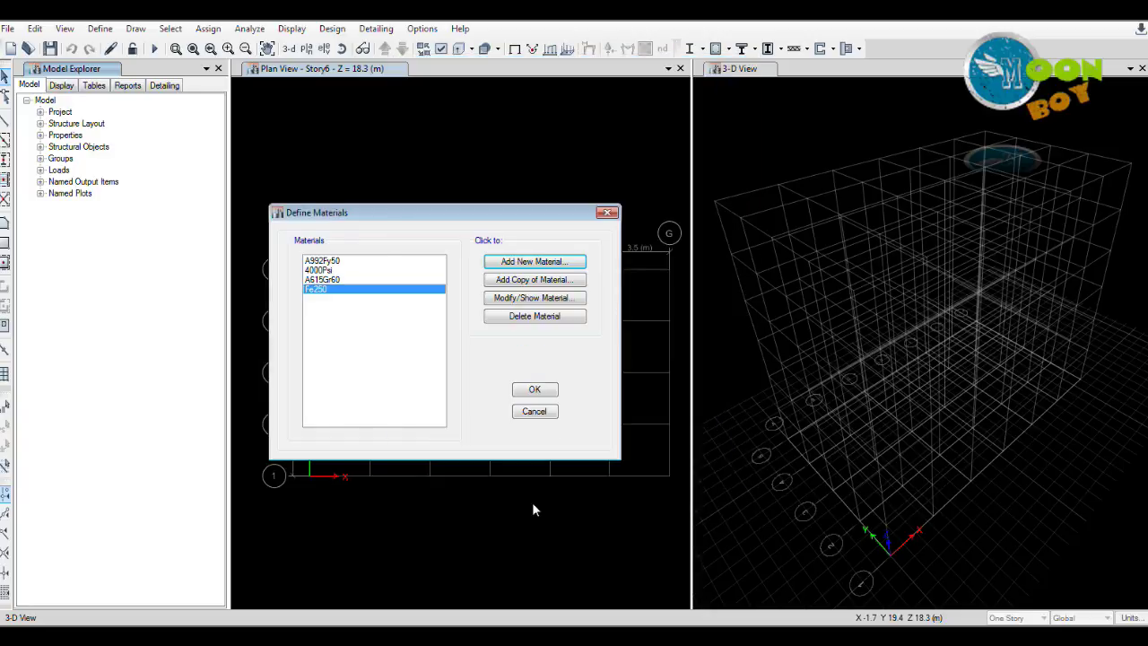
pyautogui.click(554, 262)
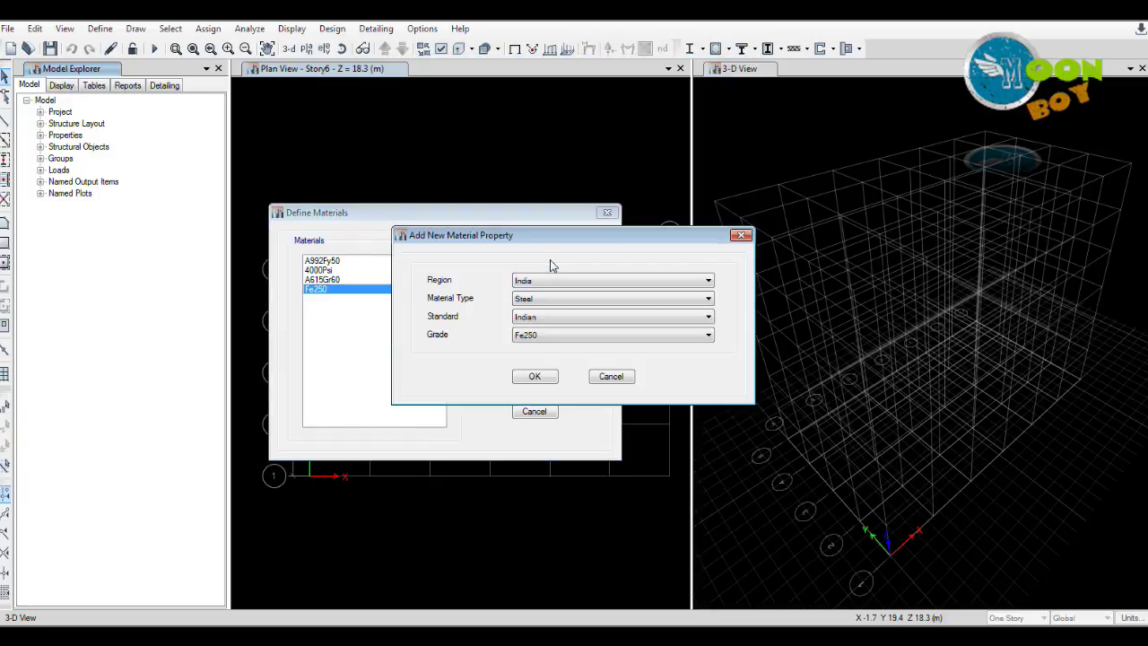
pyautogui.click(579, 334)
pyautogui.click(559, 358)
pyautogui.click(535, 377)
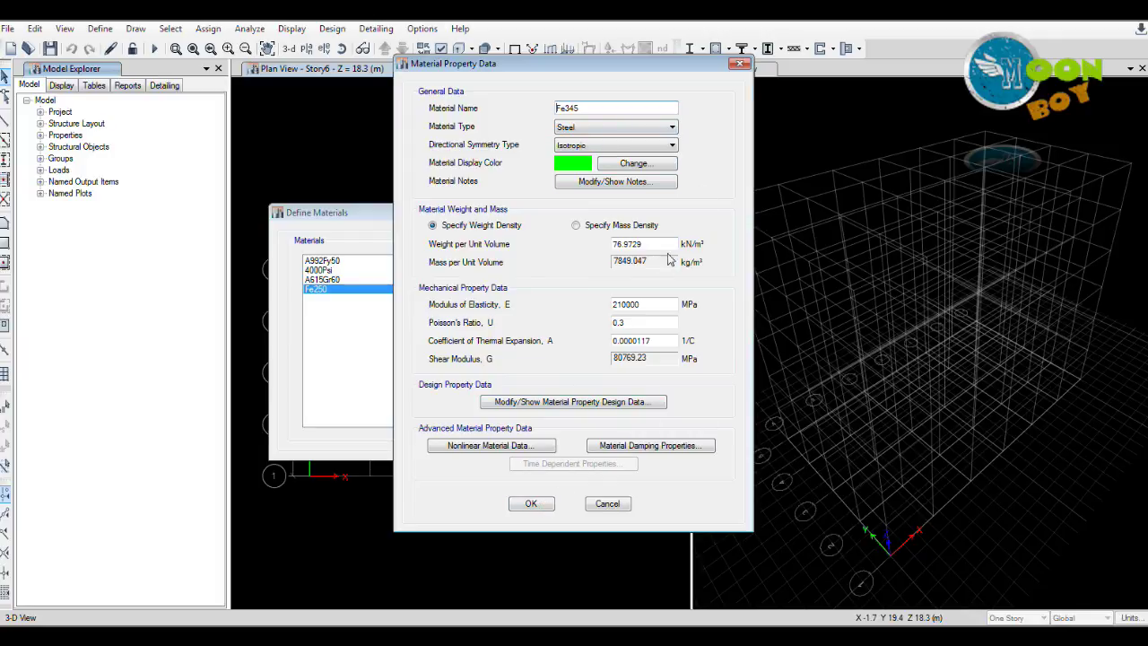
pyautogui.moveTo(522, 72); pyautogui.dragTo(570, 74)
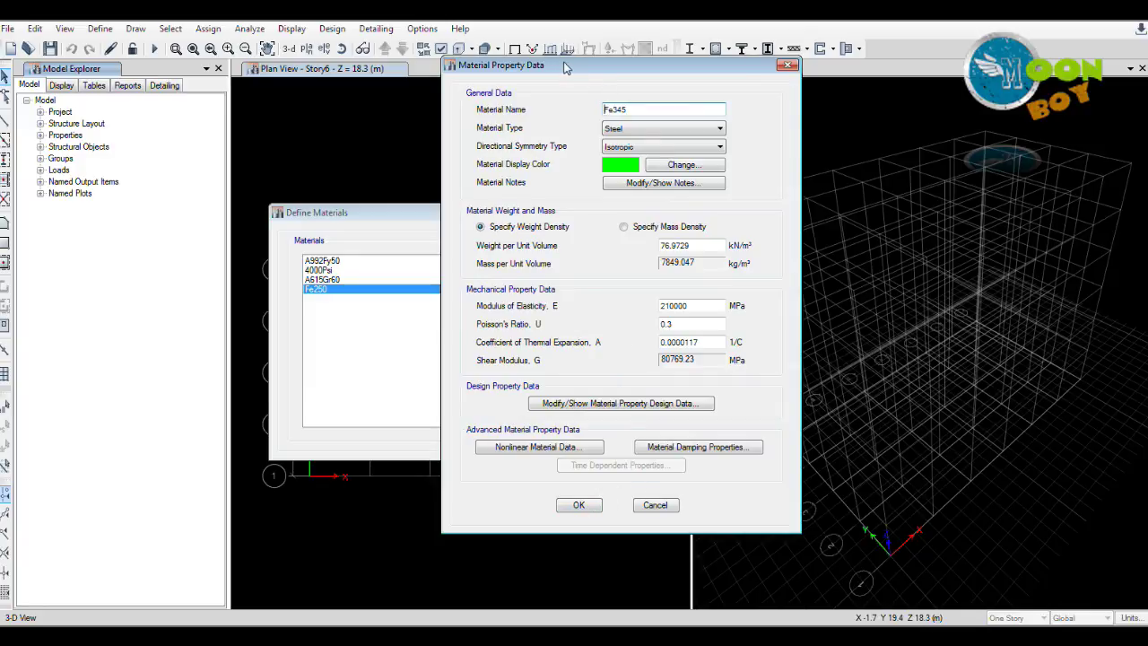
pyautogui.moveTo(567, 68); pyautogui.dragTo(617, 87)
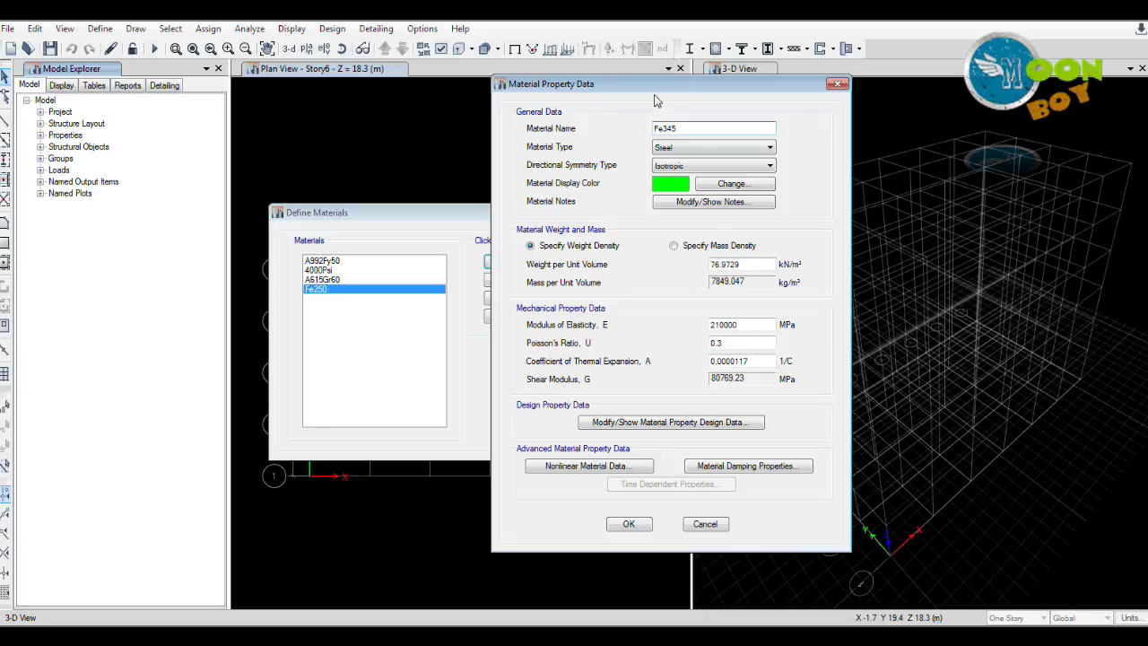
pyautogui.moveTo(654, 92)
pyautogui.mouseDown()
pyautogui.moveTo(672, 97)
pyautogui.moveTo(675, 117)
pyautogui.moveTo(648, 113)
pyautogui.mouseUp()
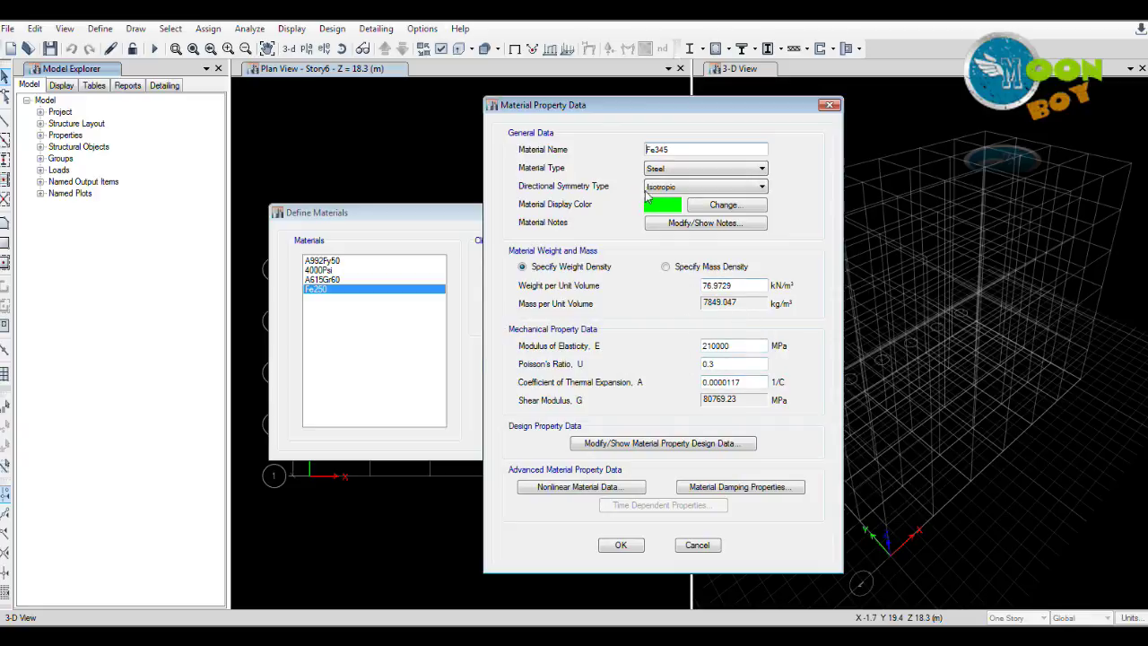
pyautogui.moveTo(631, 112)
pyautogui.mouseDown()
pyautogui.moveTo(668, 108)
pyautogui.moveTo(623, 117)
pyautogui.mouseUp()
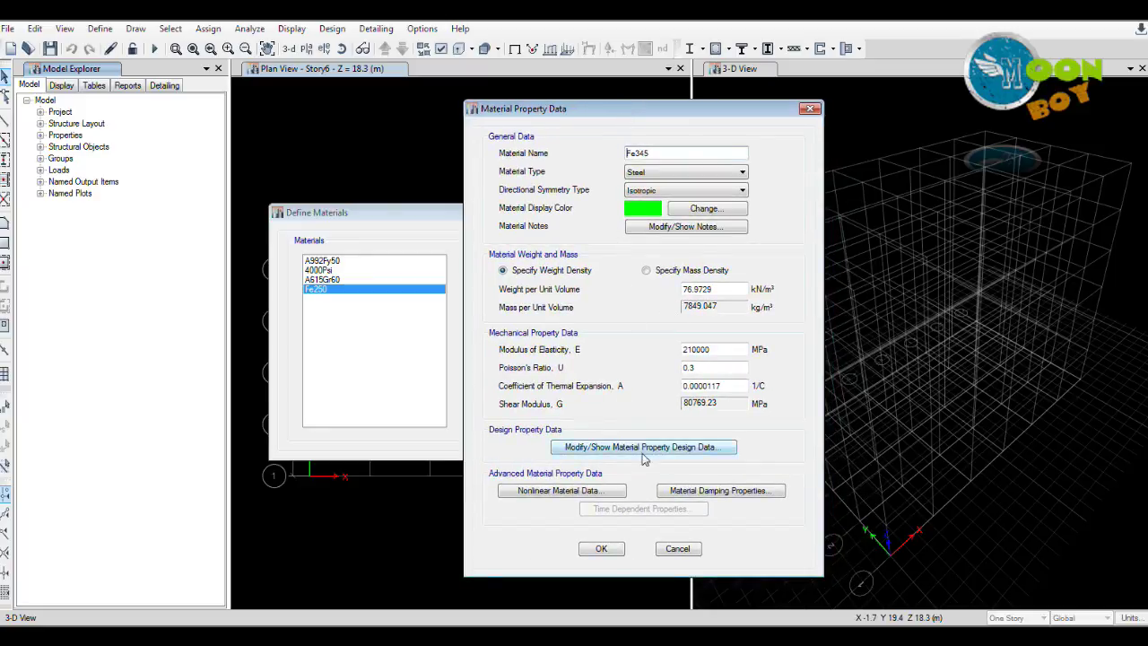
pyautogui.click(613, 549)
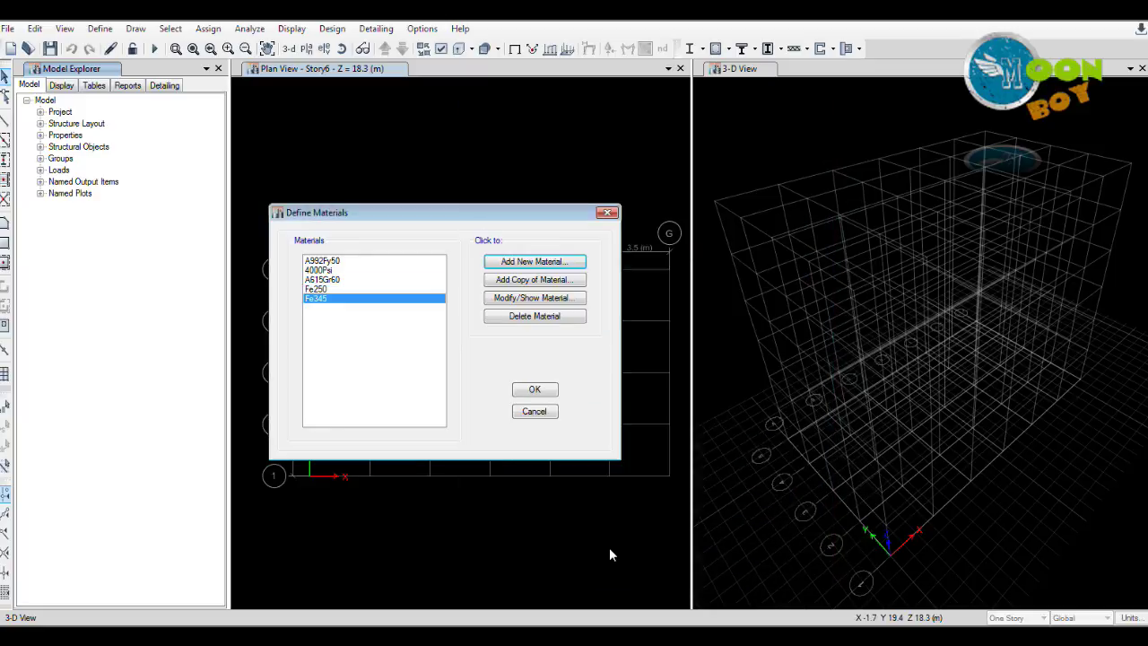
# Step: Add M25 Indian-standard concrete (E 25000 MPa) to the materials list
pyautogui.moveTo(411, 220); pyautogui.dragTo(508, 212)
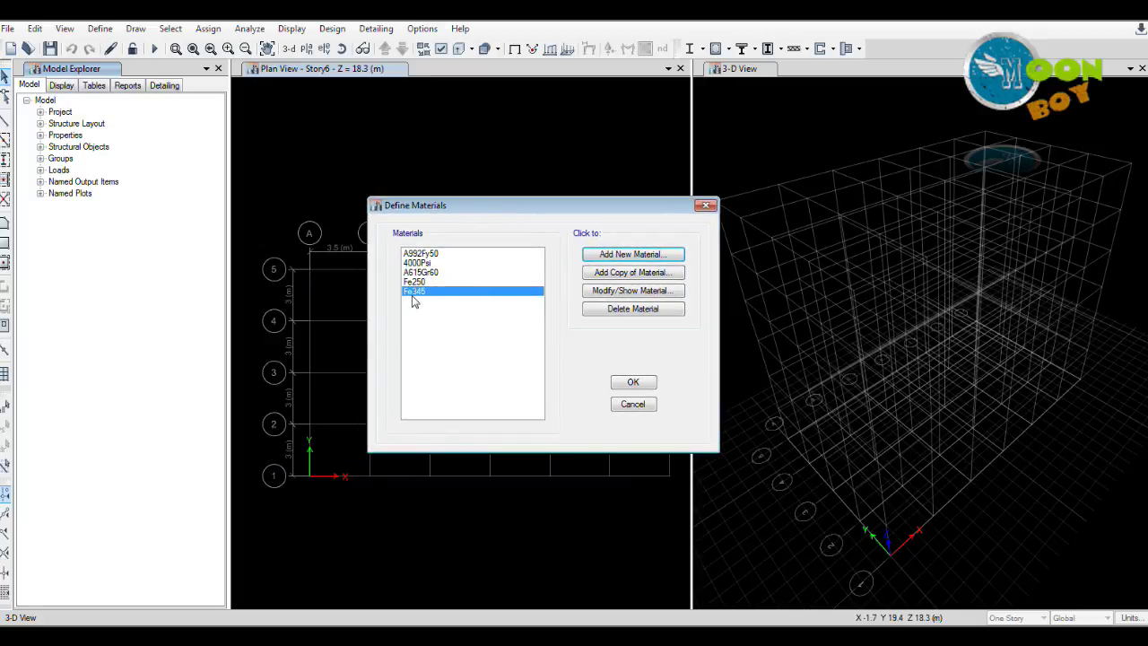
pyautogui.moveTo(592, 210); pyautogui.dragTo(559, 192)
pyautogui.click(612, 236)
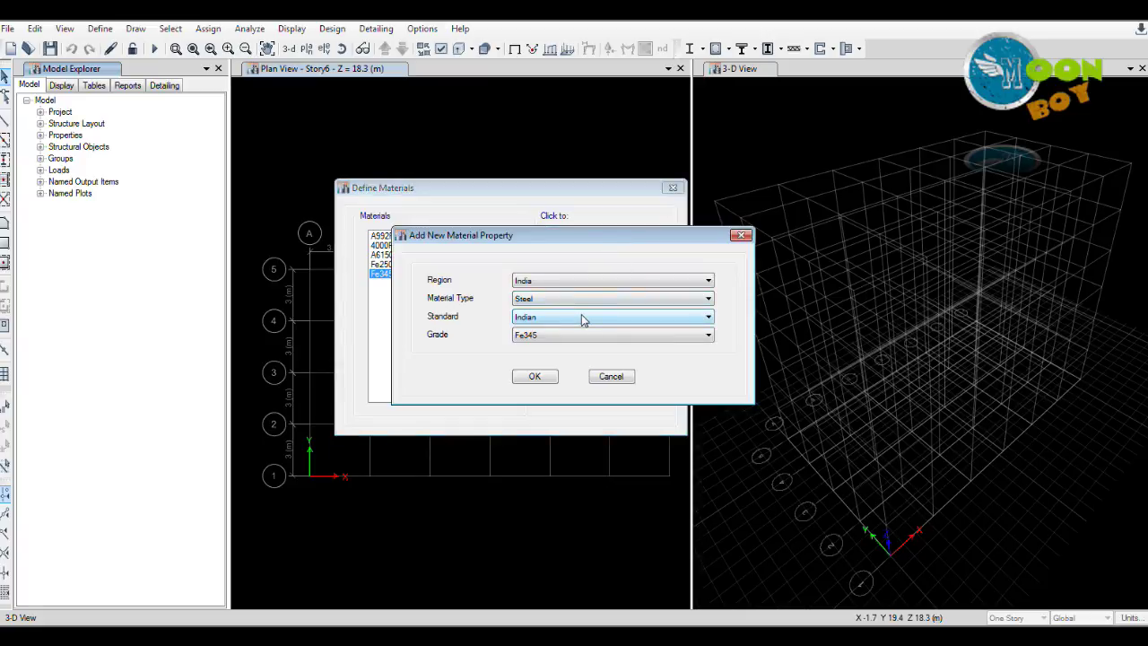
pyautogui.click(585, 300)
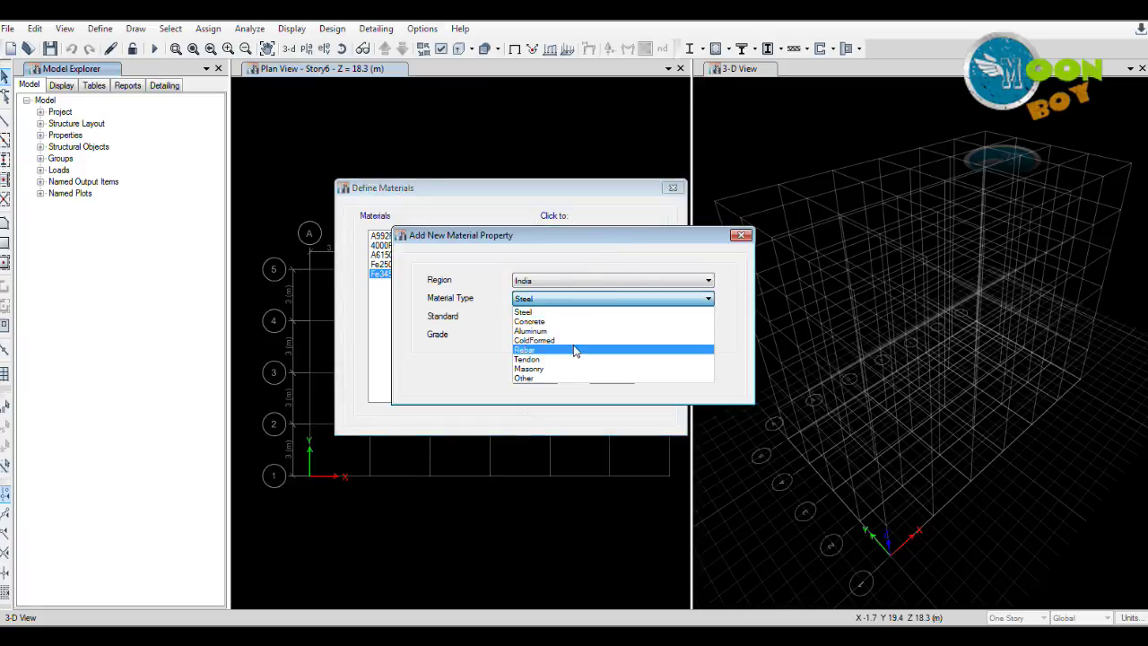
pyautogui.click(541, 321)
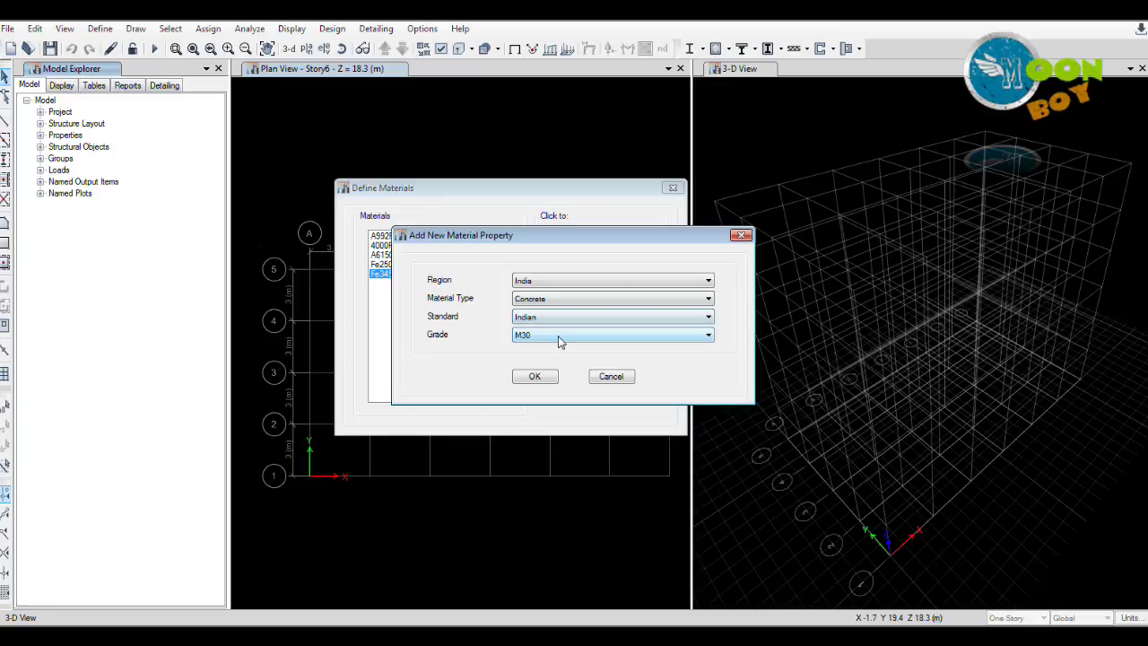
pyautogui.click(559, 337)
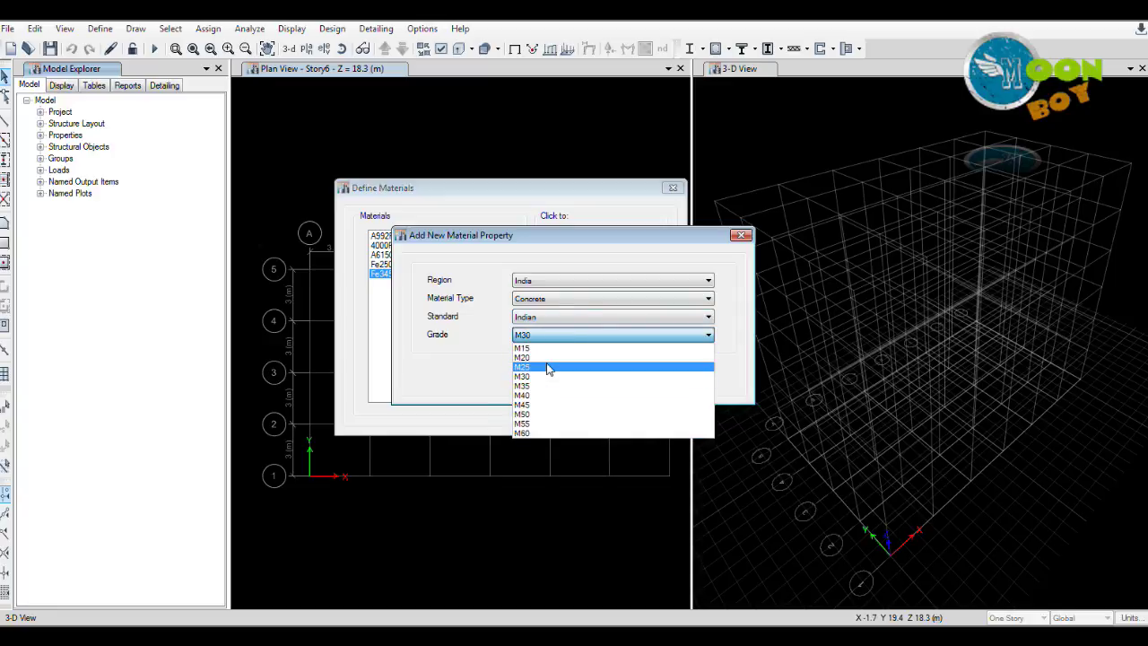
pyautogui.click(548, 367)
pyautogui.moveTo(506, 239); pyautogui.dragTo(606, 229)
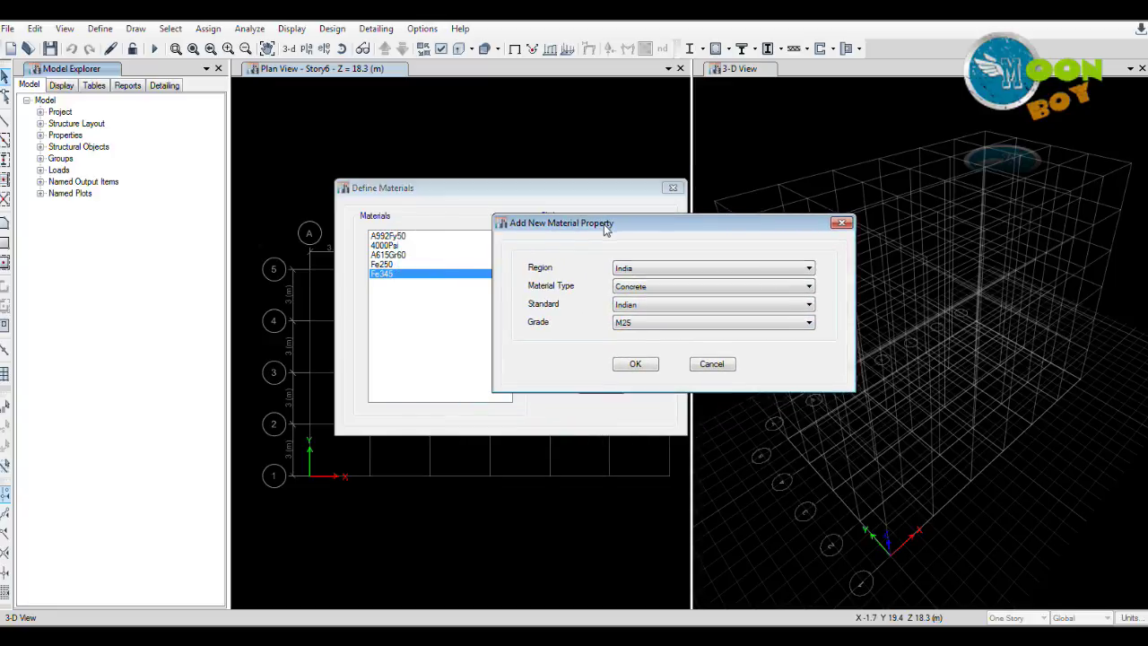
pyautogui.click(637, 364)
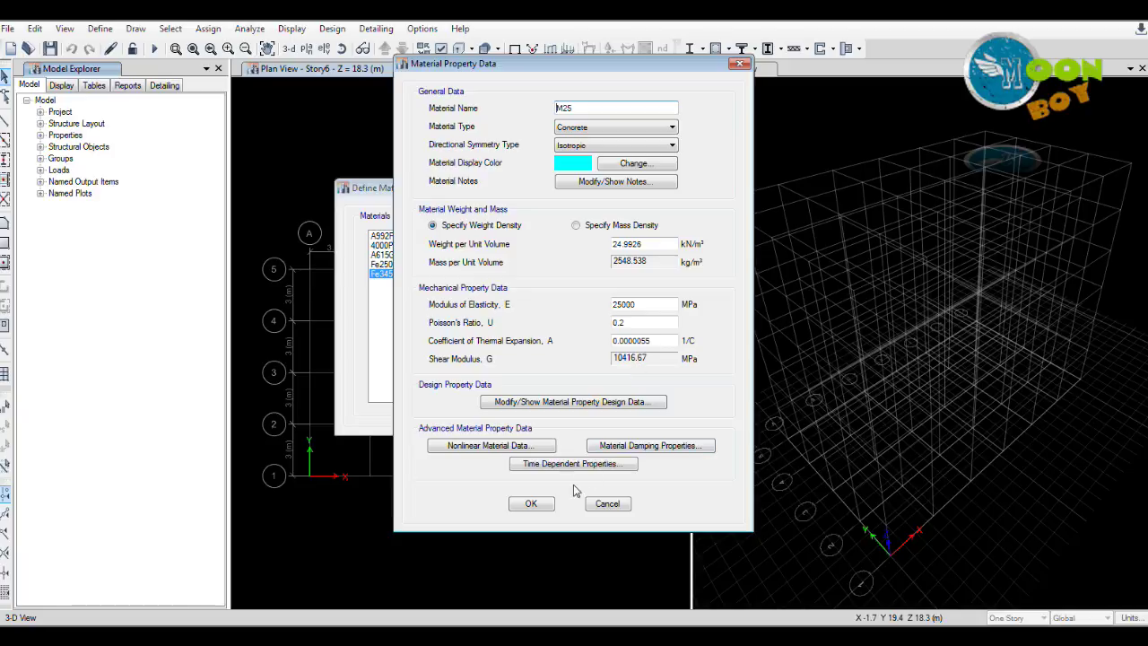
pyautogui.click(533, 504)
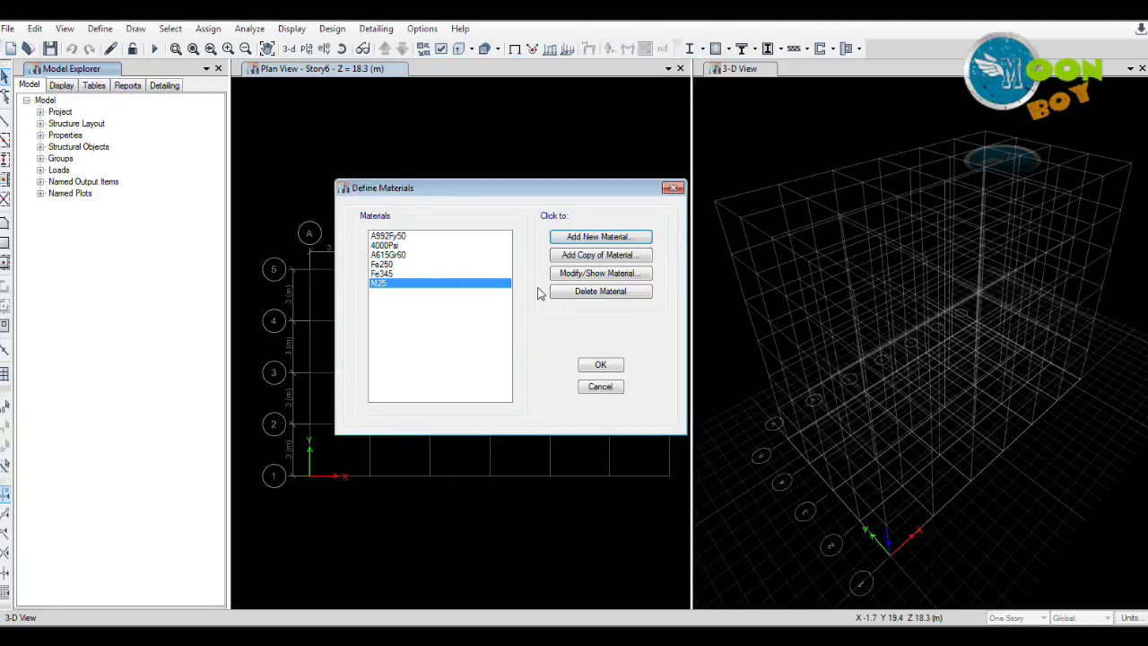
pyautogui.moveTo(501, 189); pyautogui.dragTo(582, 185)
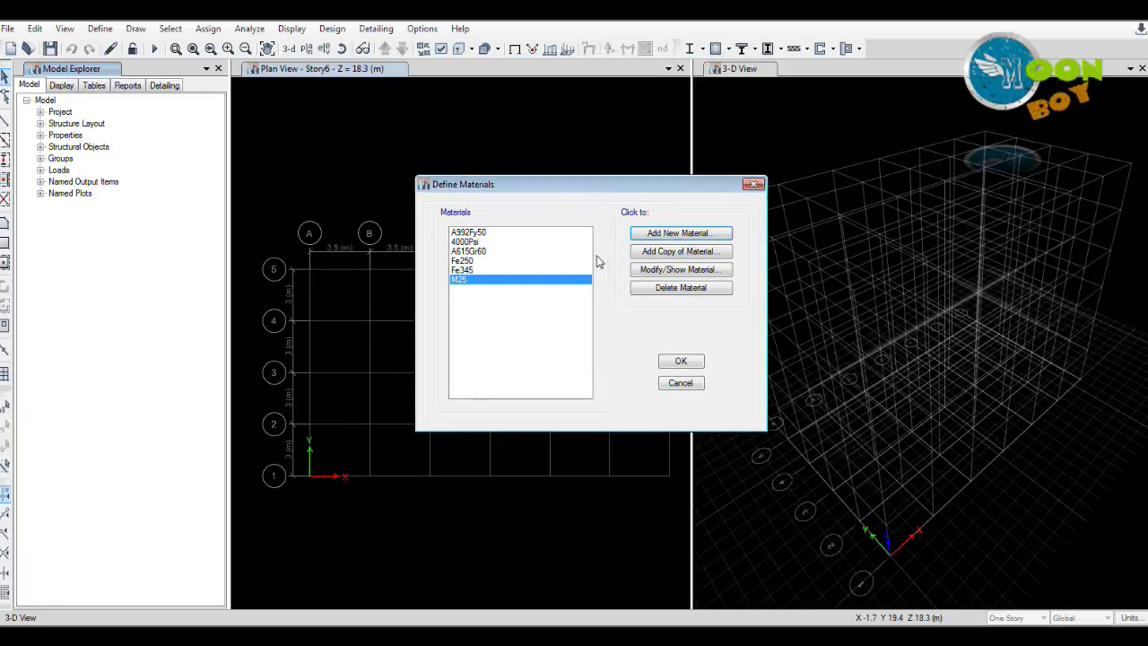
# Step: Add HYSD Grade 500 rebar as the HYSD500 material (E 200000 MPa)
pyautogui.click(661, 235)
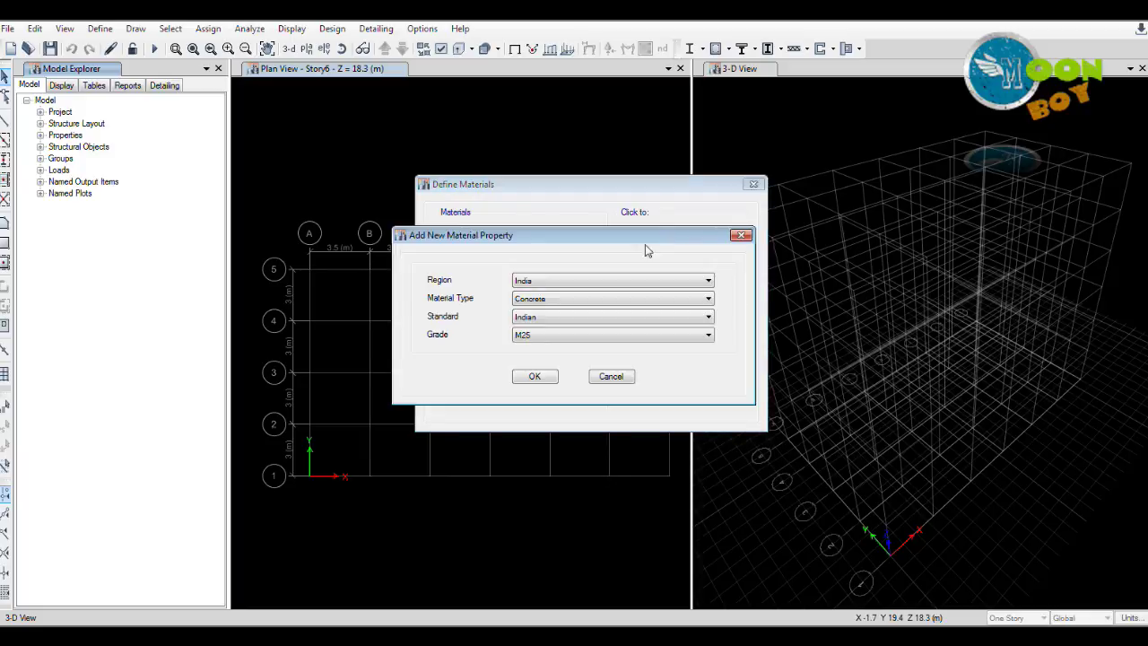
pyautogui.moveTo(589, 240); pyautogui.dragTo(733, 223)
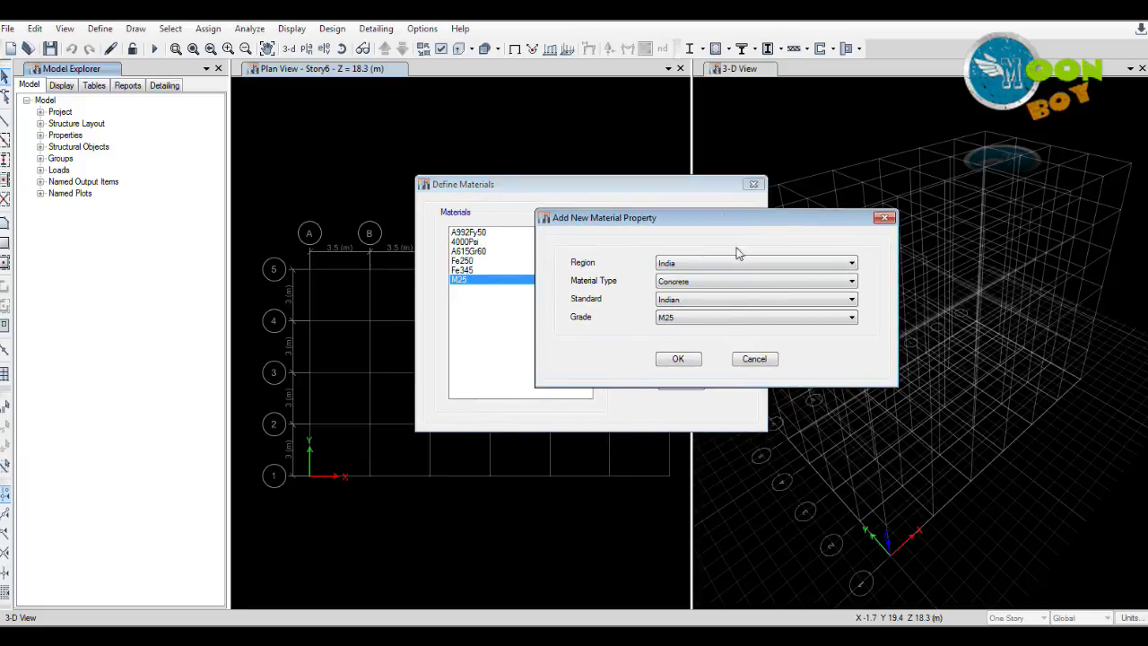
pyautogui.click(704, 285)
pyautogui.click(711, 321)
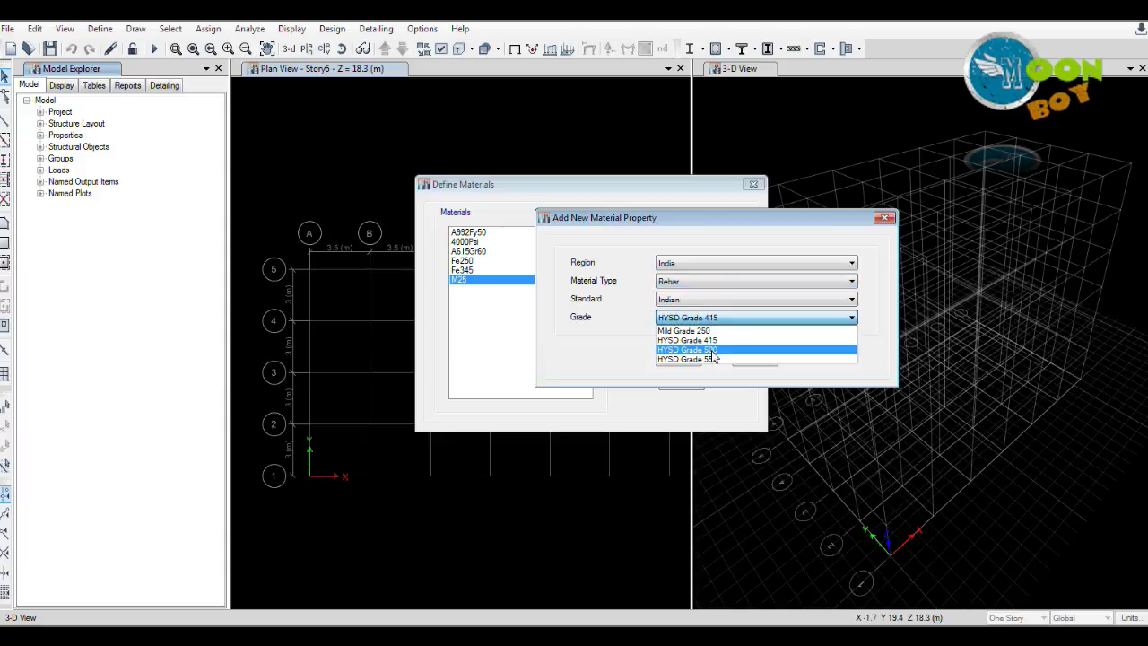
pyautogui.click(713, 353)
pyautogui.moveTo(673, 225); pyautogui.dragTo(737, 218)
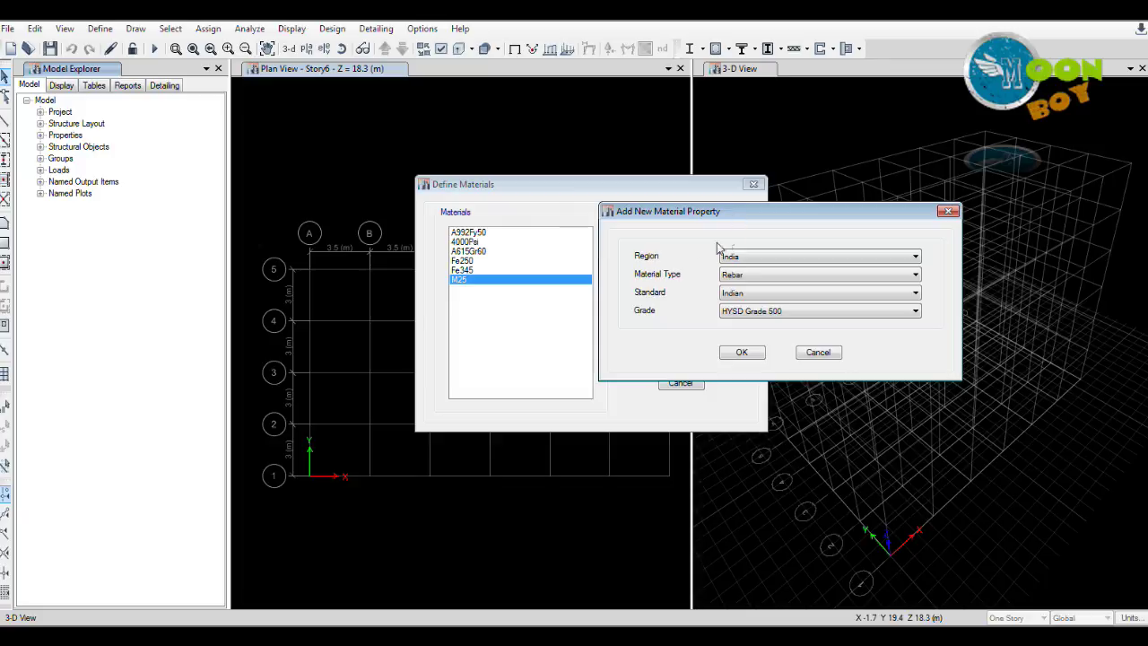
pyautogui.click(741, 352)
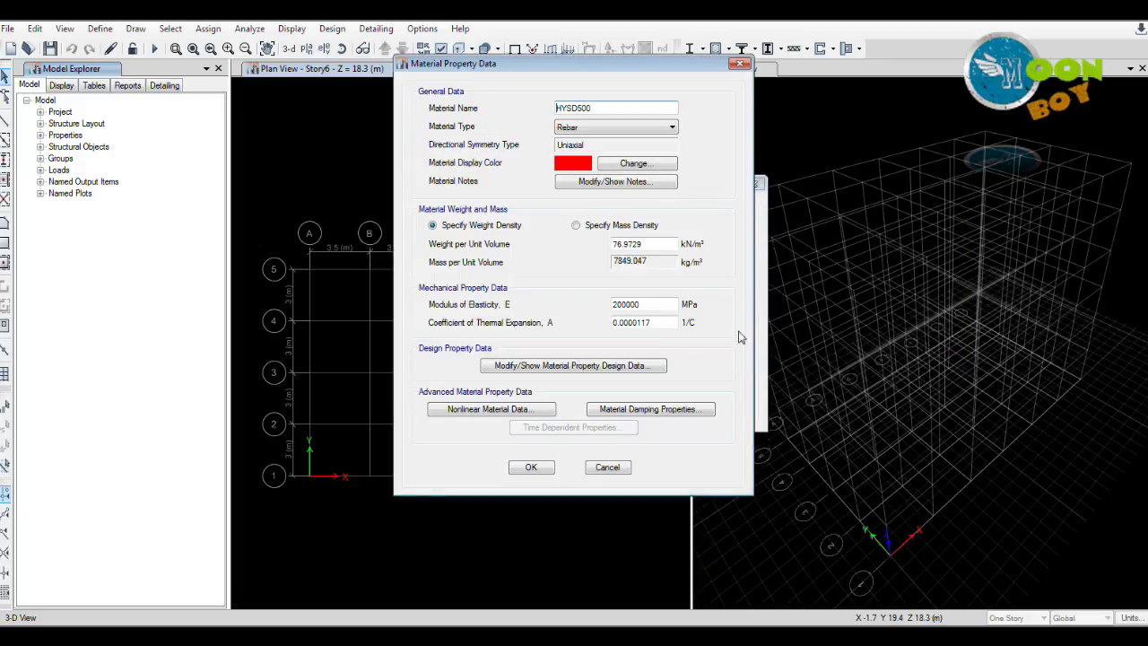
pyautogui.click(538, 467)
pyautogui.moveTo(490, 183); pyautogui.dragTo(559, 186)
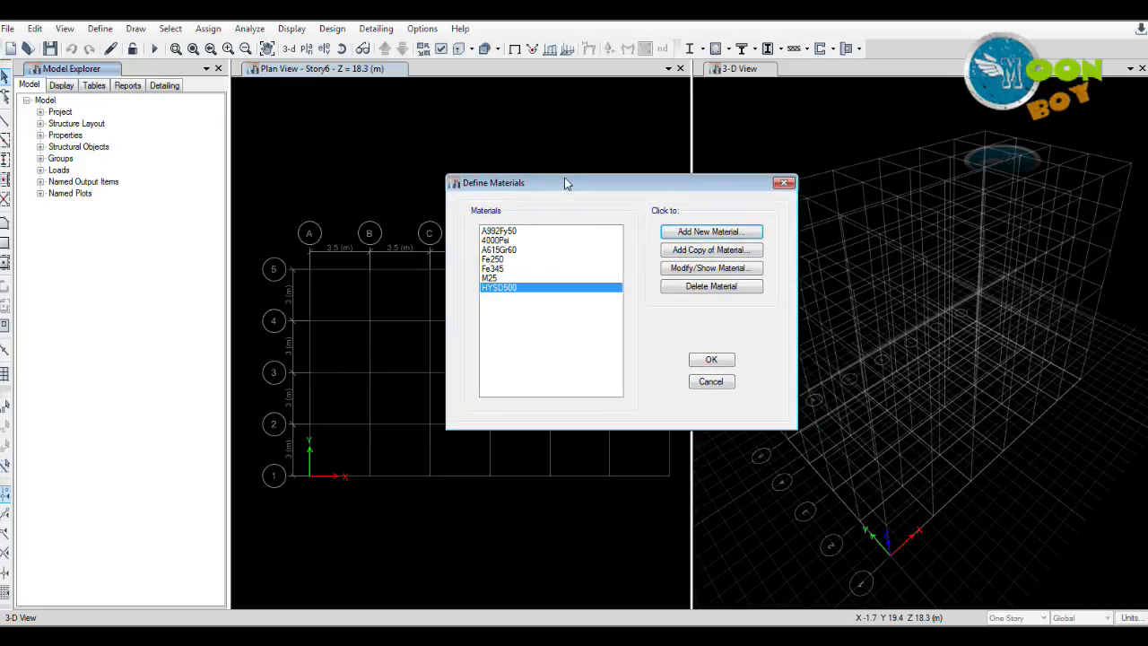
# Step: Close Define Materials keeping all four materials, then bring up the Frame Properties dialog
pyautogui.click(711, 360)
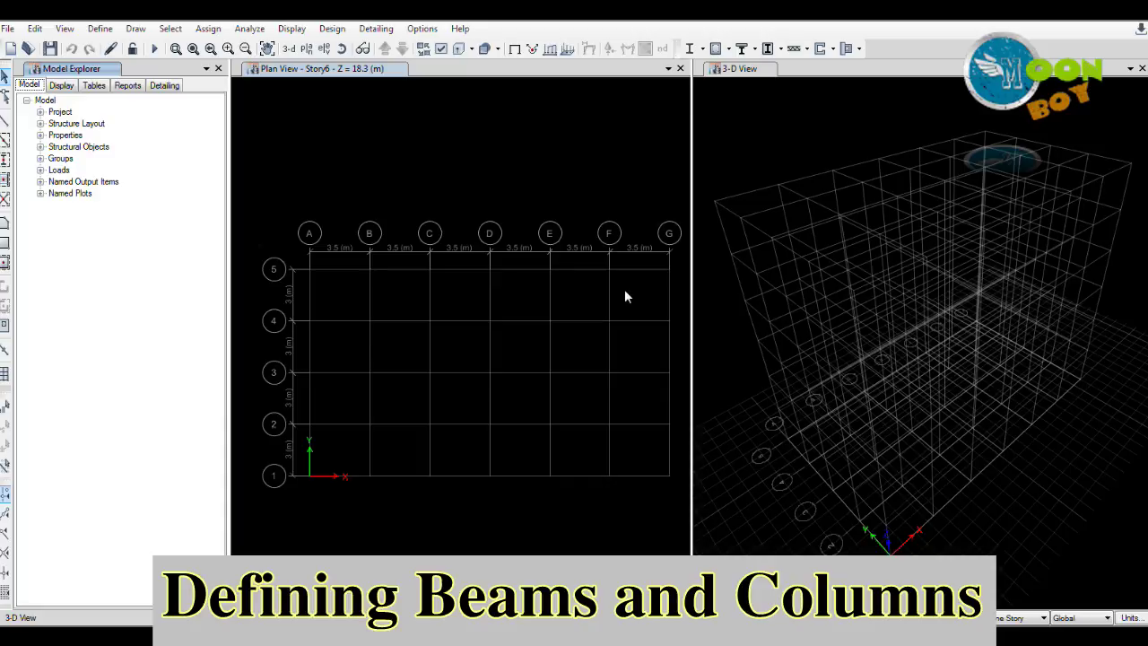
pyautogui.click(101, 29)
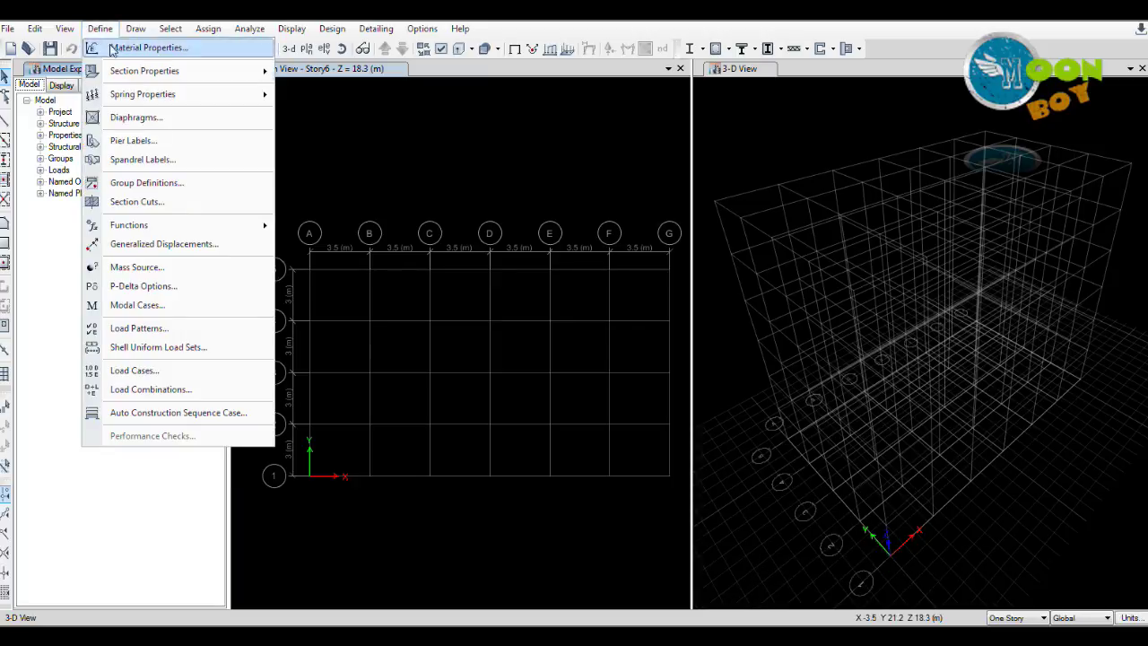
pyautogui.moveTo(134, 77)
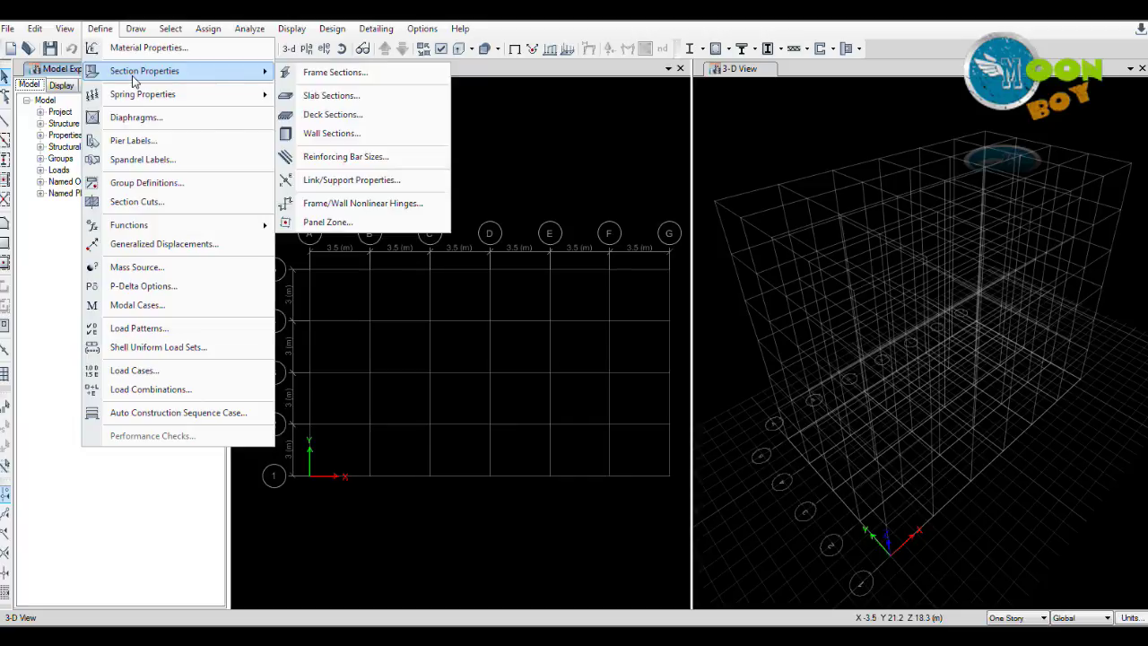
pyautogui.click(332, 72)
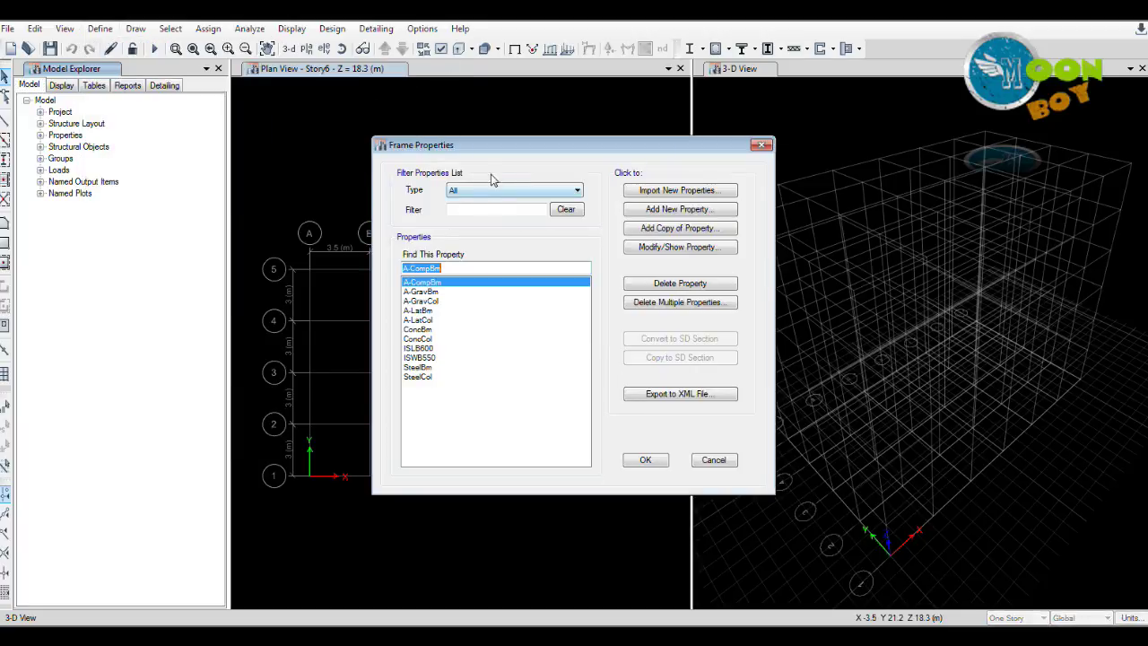
pyautogui.moveTo(505, 147); pyautogui.dragTo(437, 135)
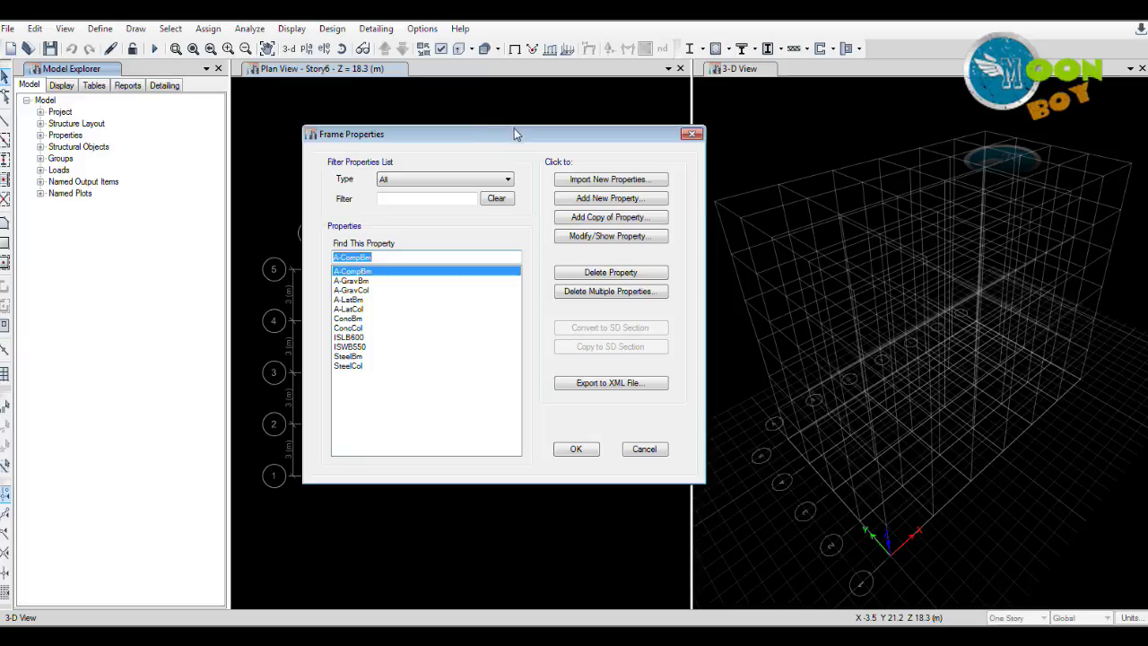
pyautogui.moveTo(542, 140); pyautogui.dragTo(518, 135)
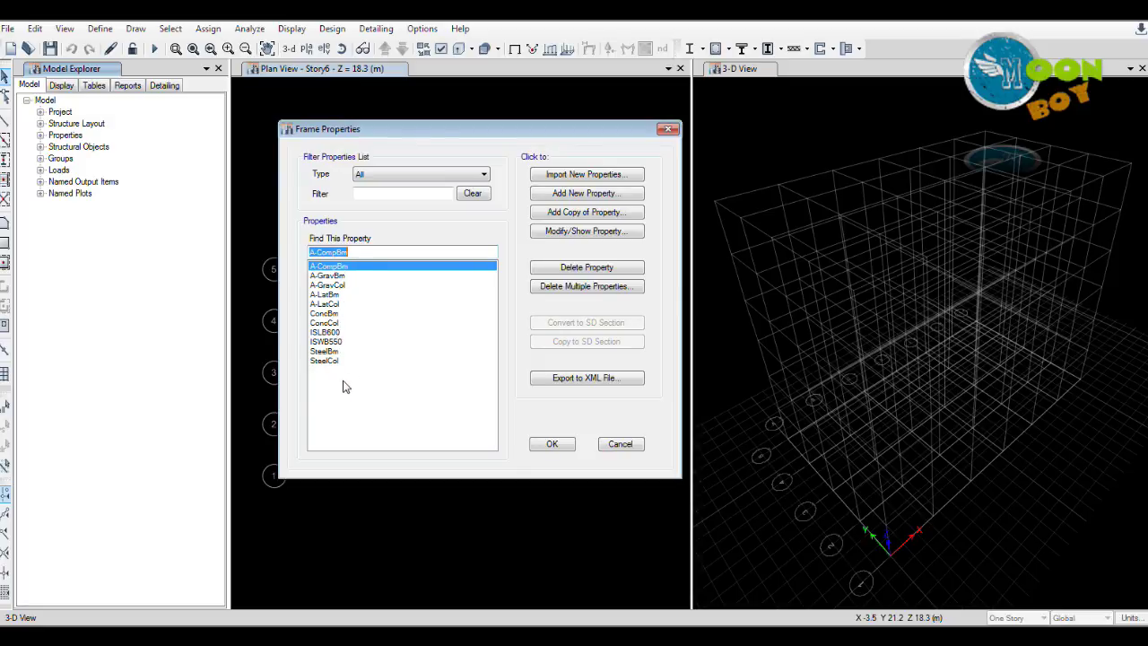
pyautogui.moveTo(418, 133); pyautogui.dragTo(514, 133)
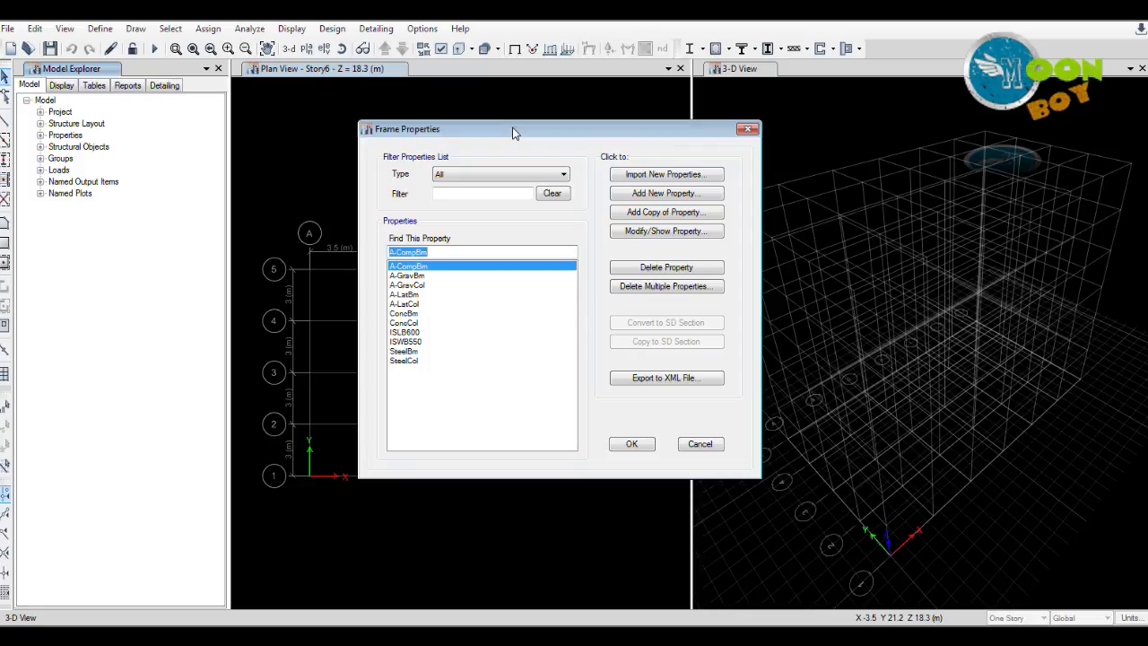
pyautogui.moveTo(528, 133); pyautogui.dragTo(490, 149)
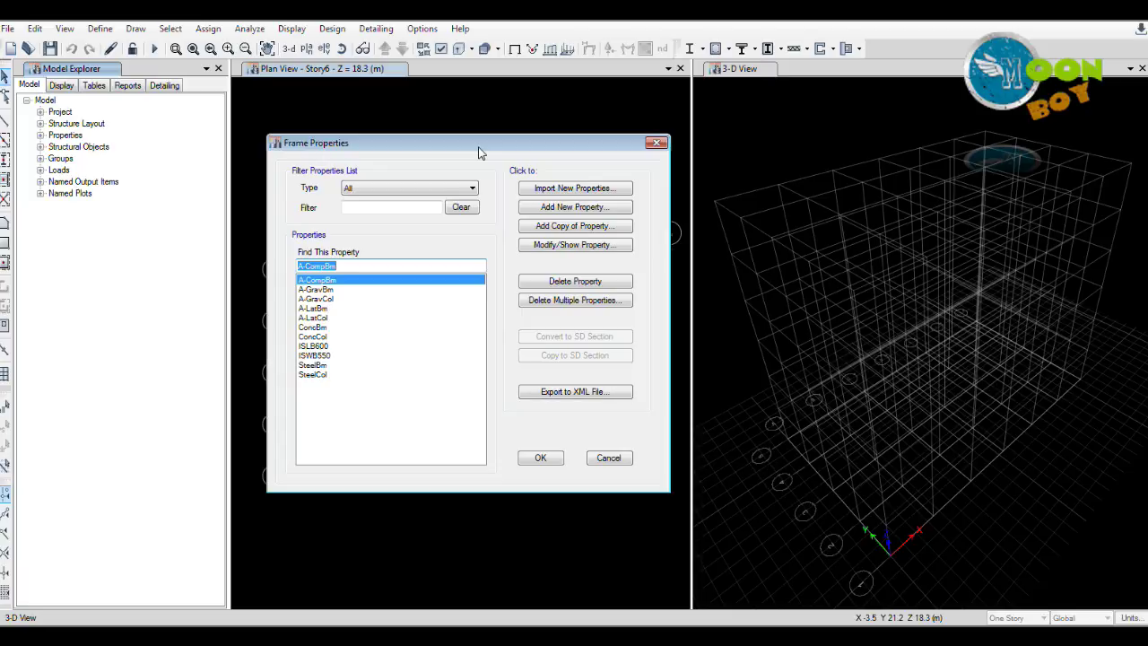
pyautogui.moveTo(486, 153); pyautogui.dragTo(520, 172)
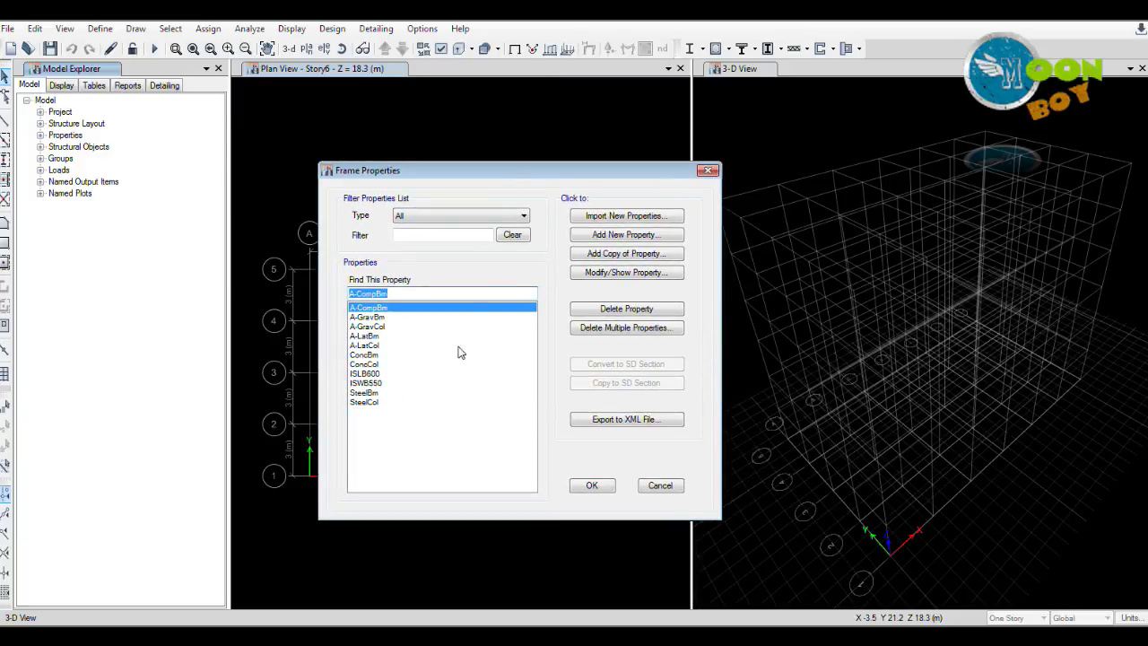
pyautogui.moveTo(536, 163); pyautogui.dragTo(515, 165)
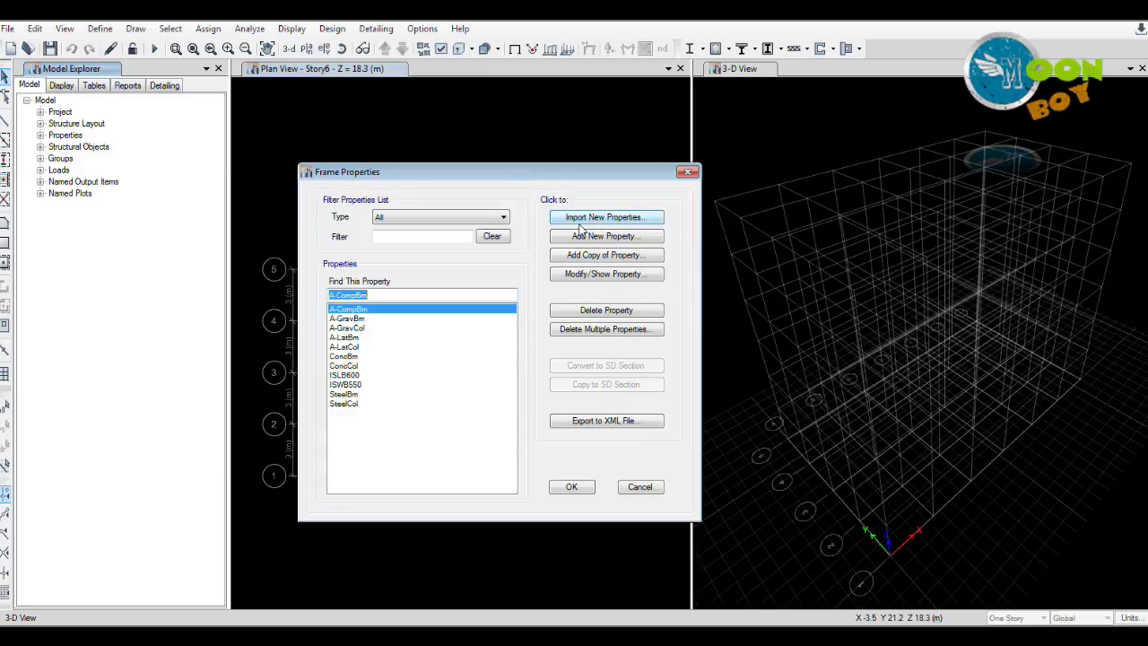
# Step: Import Indian Steel I/Wide Flange sections, selecting ISHB150-1 through ISWB600-2
pyautogui.click(615, 233)
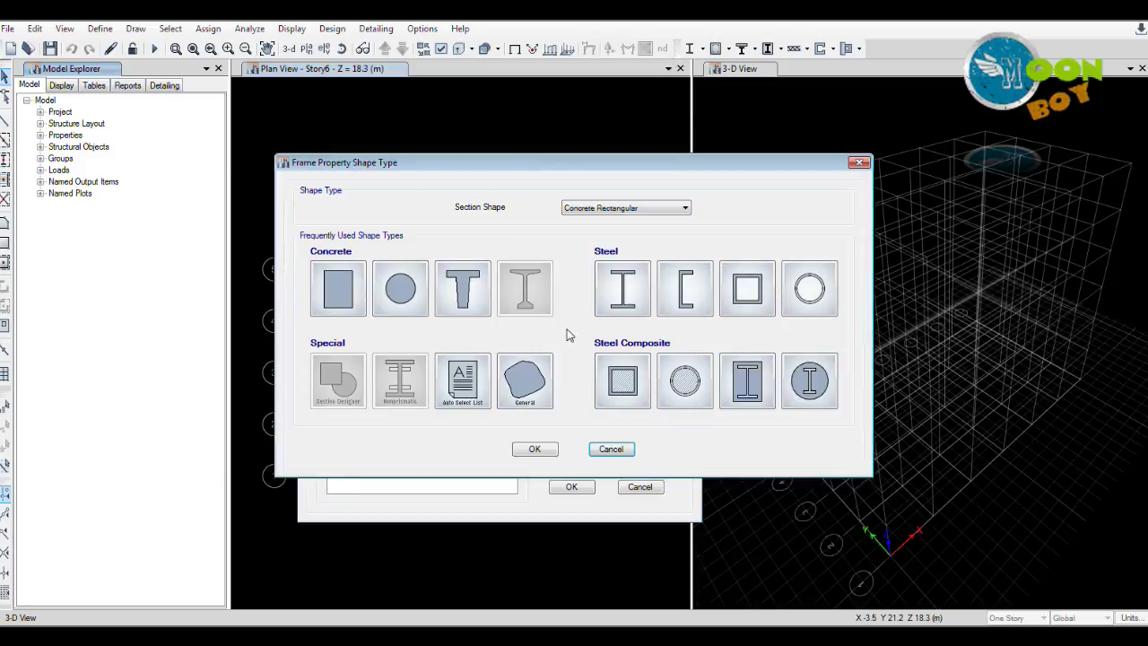
pyautogui.click(623, 287)
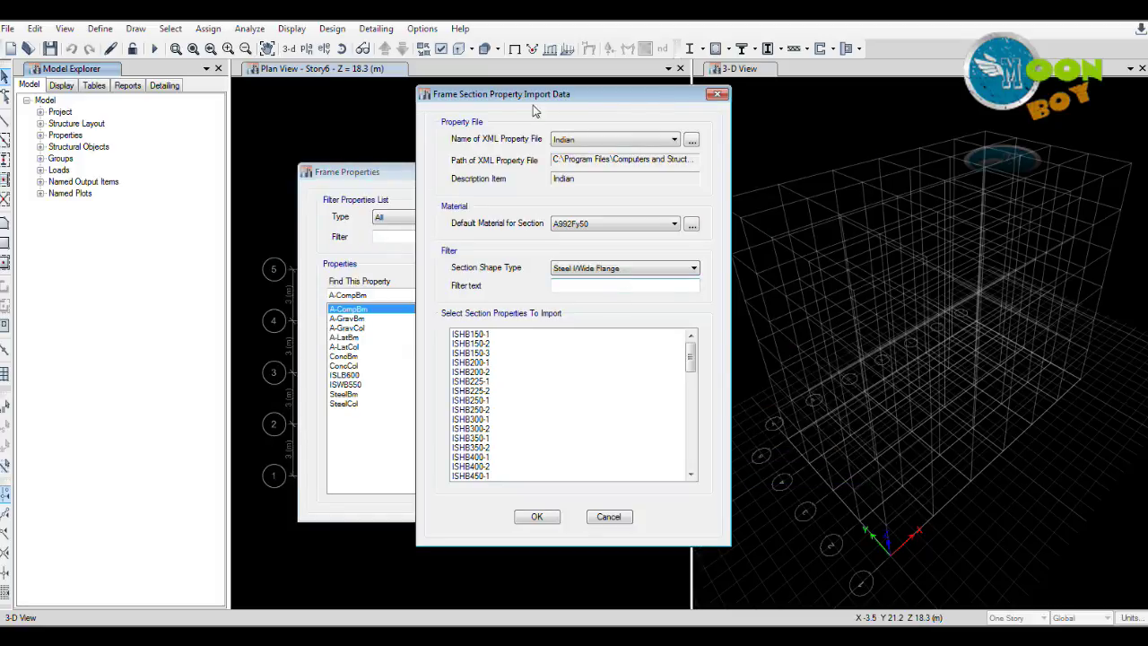
pyautogui.moveTo(541, 98); pyautogui.dragTo(626, 85)
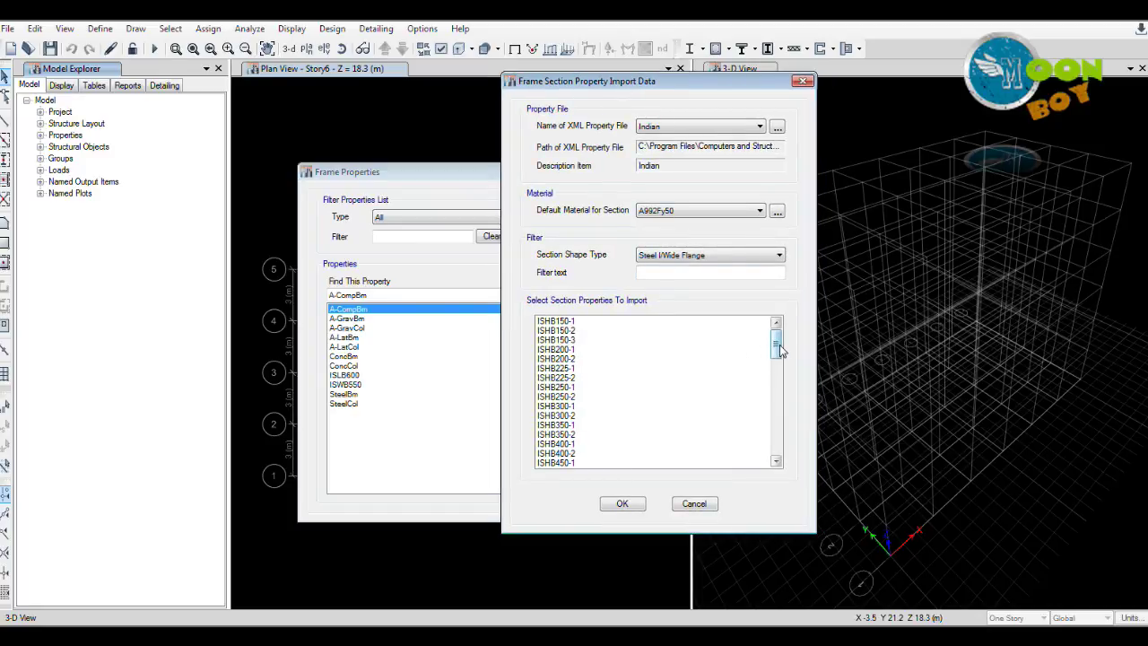
pyautogui.moveTo(777, 343); pyautogui.dragTo(769, 459)
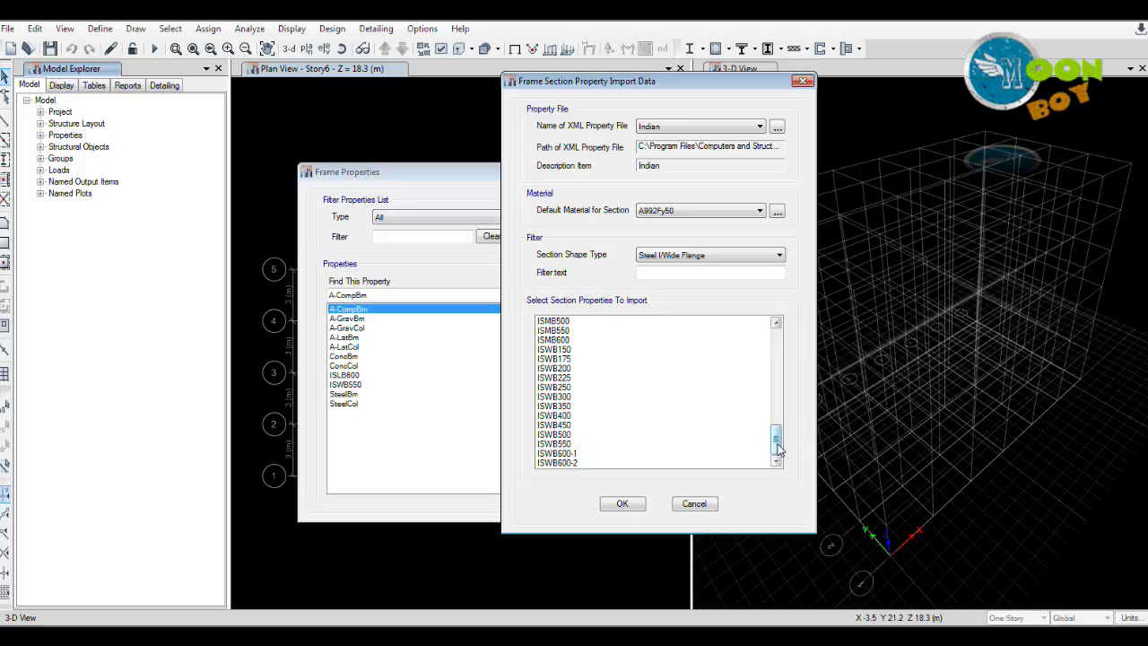
pyautogui.moveTo(779, 450); pyautogui.dragTo(780, 334)
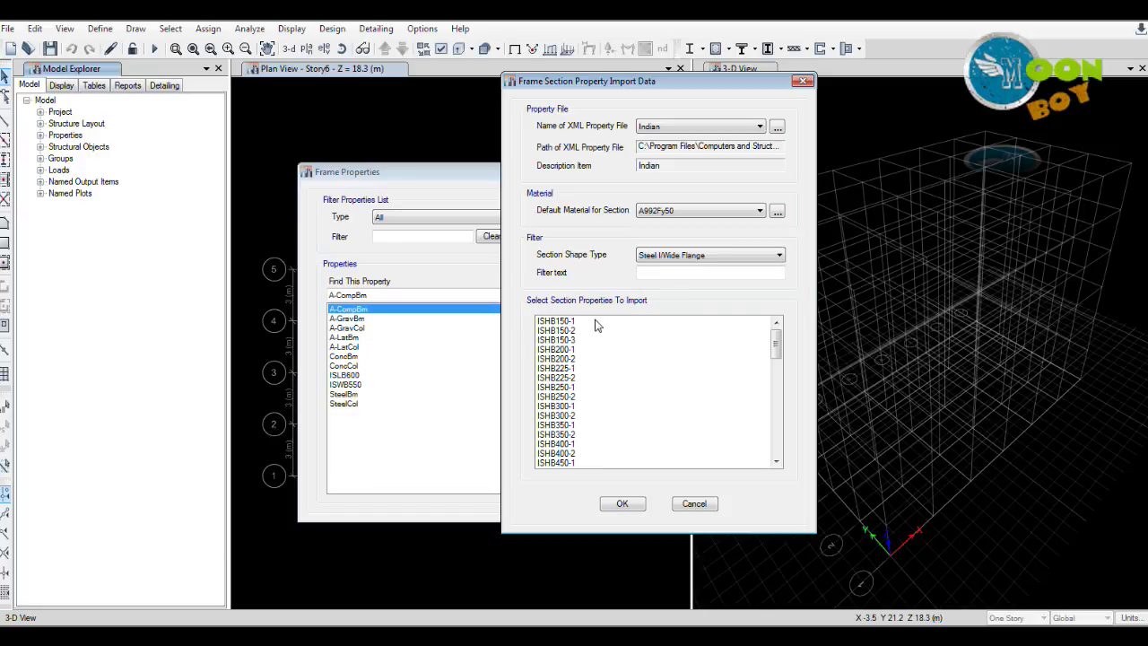
pyautogui.click(597, 322)
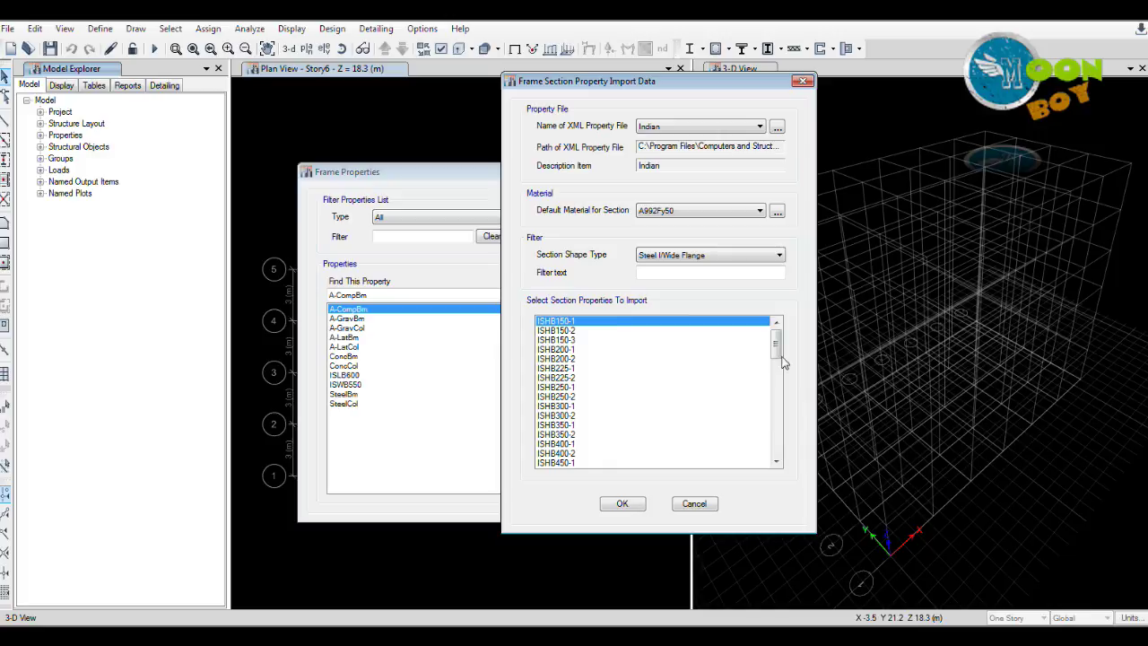
pyautogui.moveTo(777, 350); pyautogui.dragTo(778, 451)
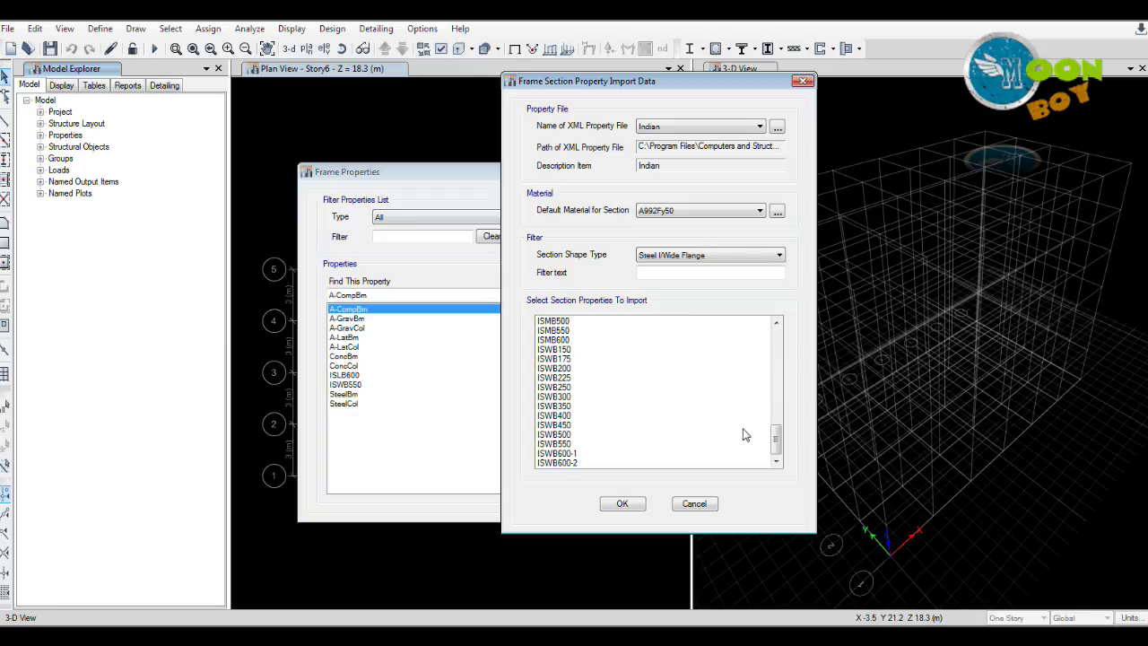
pyautogui.keyDown('shift'); pyautogui.click(581, 464); pyautogui.keyUp('shift')
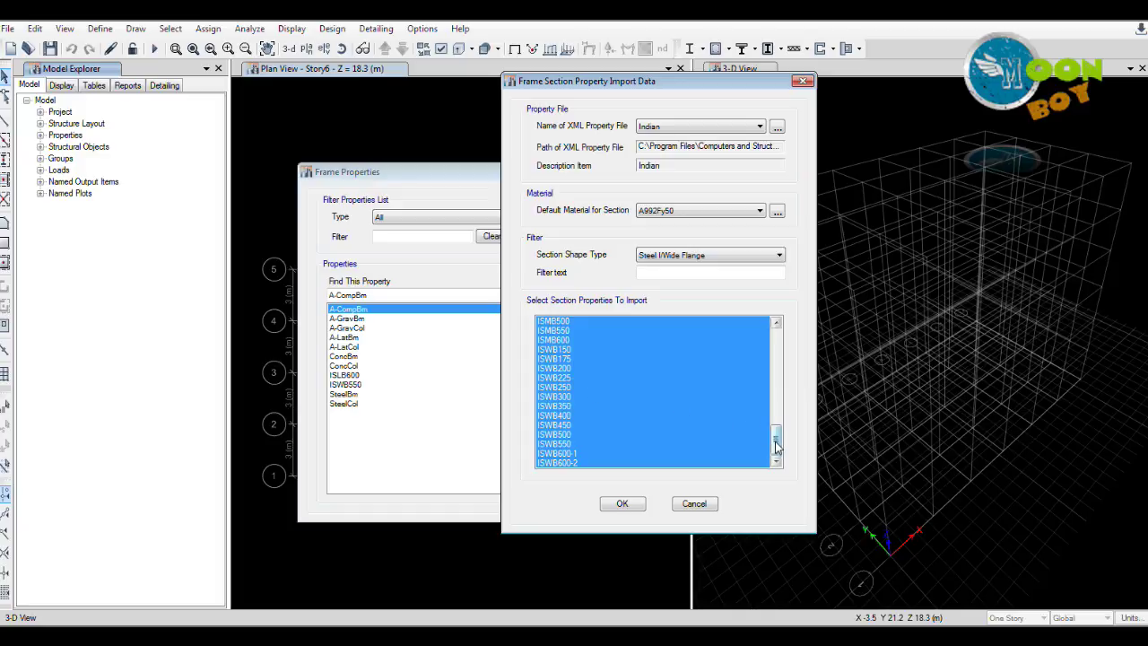
# Step: Import the selected ISHB, ISMB and ISWB sections into the model's Frame Properties list
pyautogui.click(621, 504)
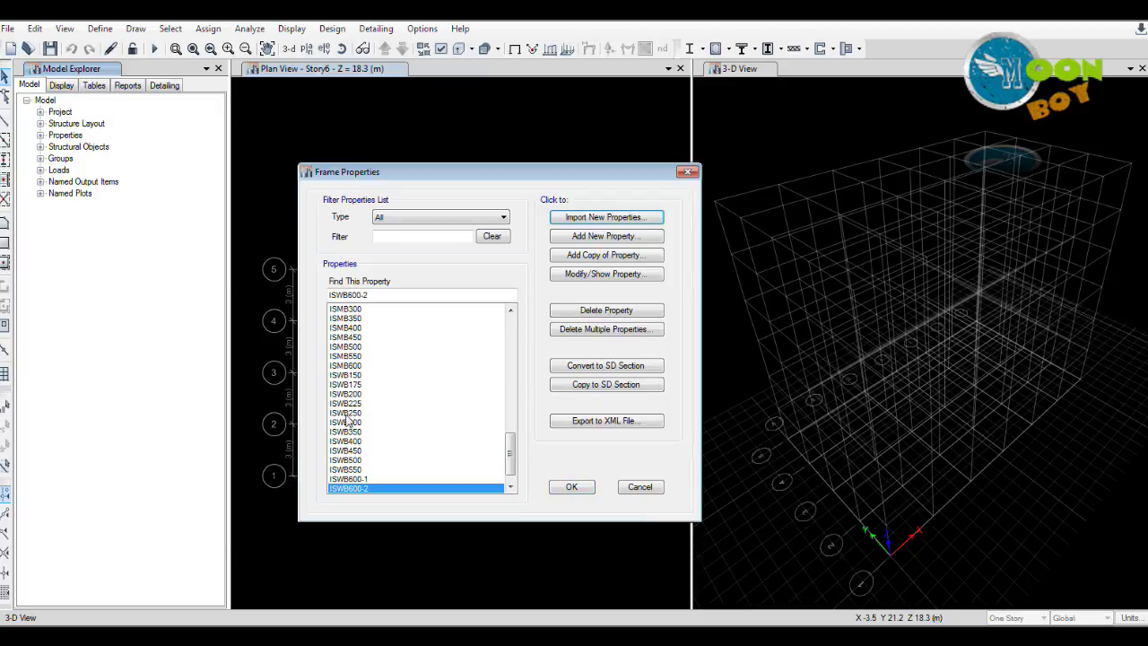
pyautogui.moveTo(509, 460); pyautogui.dragTo(518, 346)
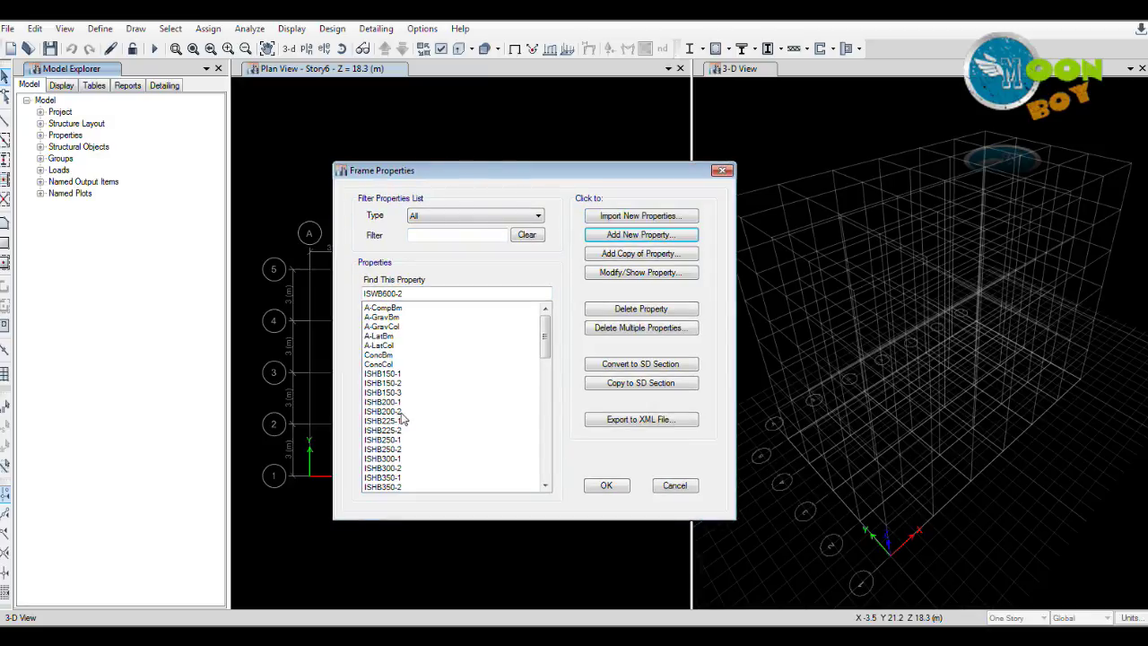
pyautogui.moveTo(543, 346)
pyautogui.mouseDown()
pyautogui.moveTo(547, 474)
pyautogui.moveTo(549, 337)
pyautogui.mouseUp()
pyautogui.moveTo(576, 179); pyautogui.dragTo(610, 176)
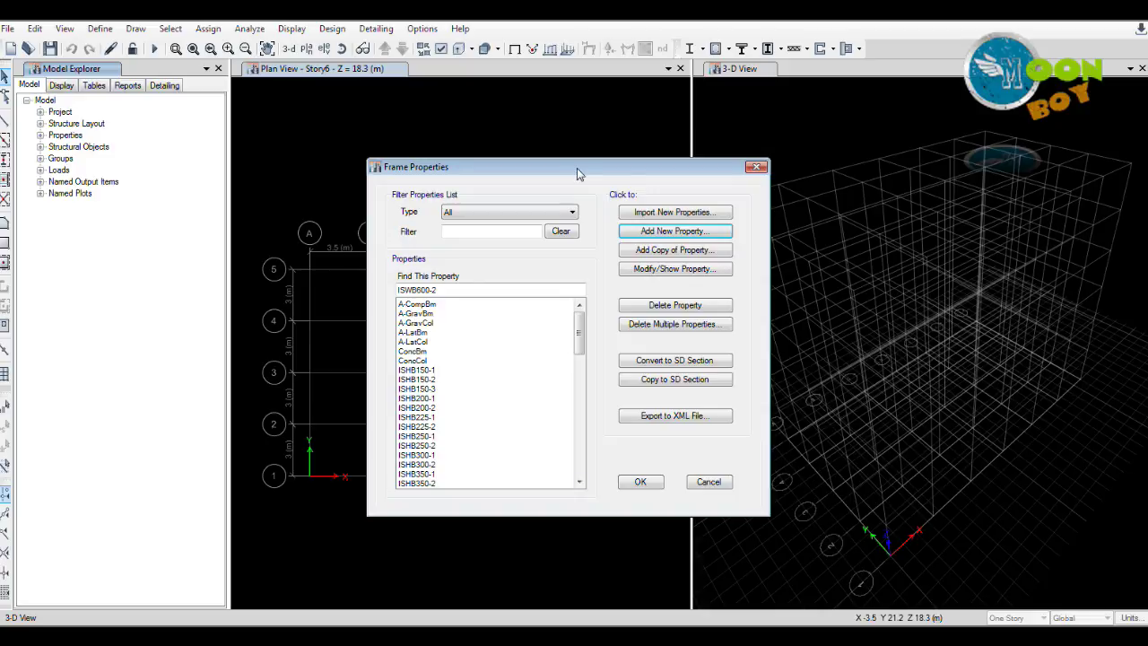
pyautogui.moveTo(581, 338); pyautogui.dragTo(580, 436)
# Step: Browse the imported sections, inspecting ISMB500, ISMB400 and ISMB350
pyautogui.click(423, 427)
pyautogui.click(422, 455)
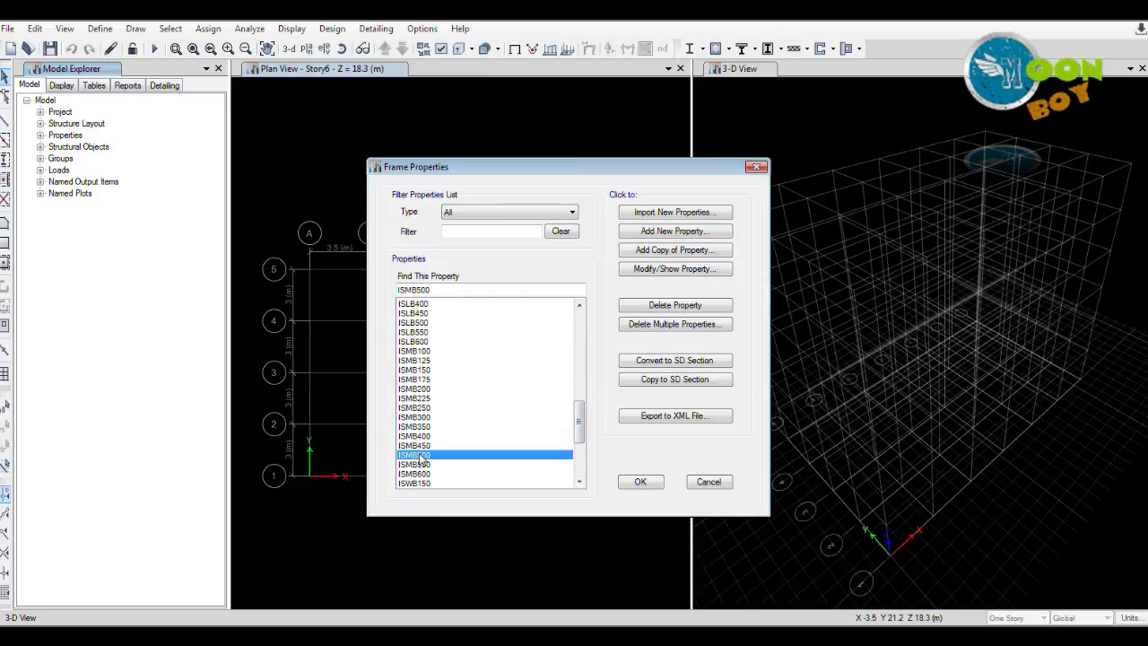
pyautogui.click(428, 426)
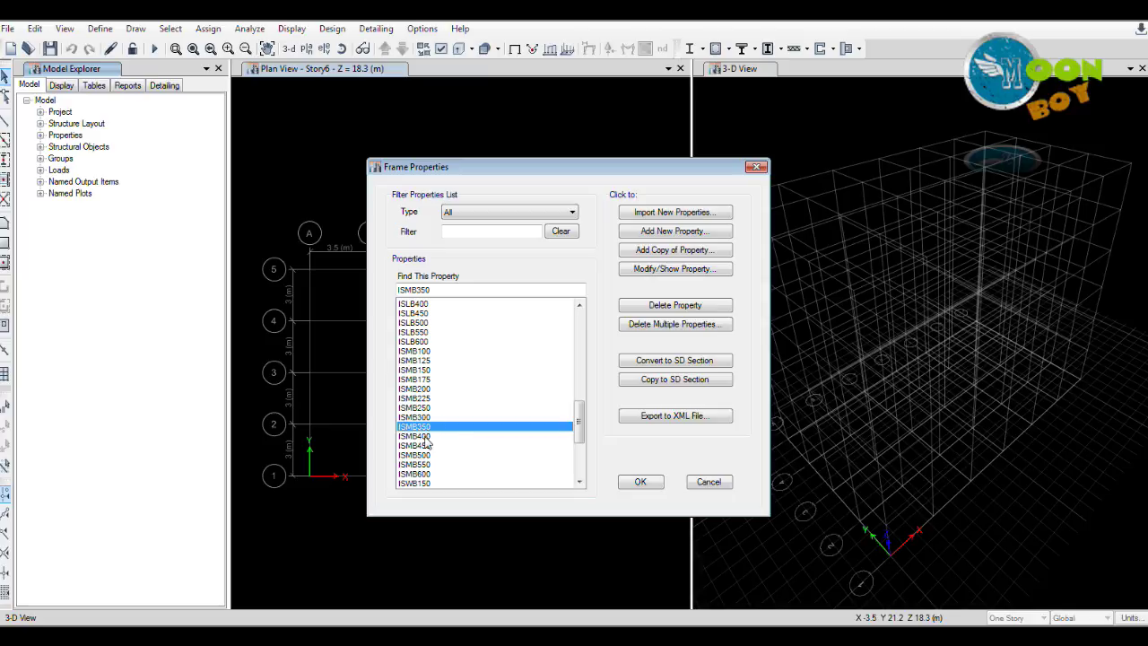
pyautogui.click(428, 436)
pyautogui.click(428, 427)
pyautogui.moveTo(578, 431); pyautogui.dragTo(581, 339)
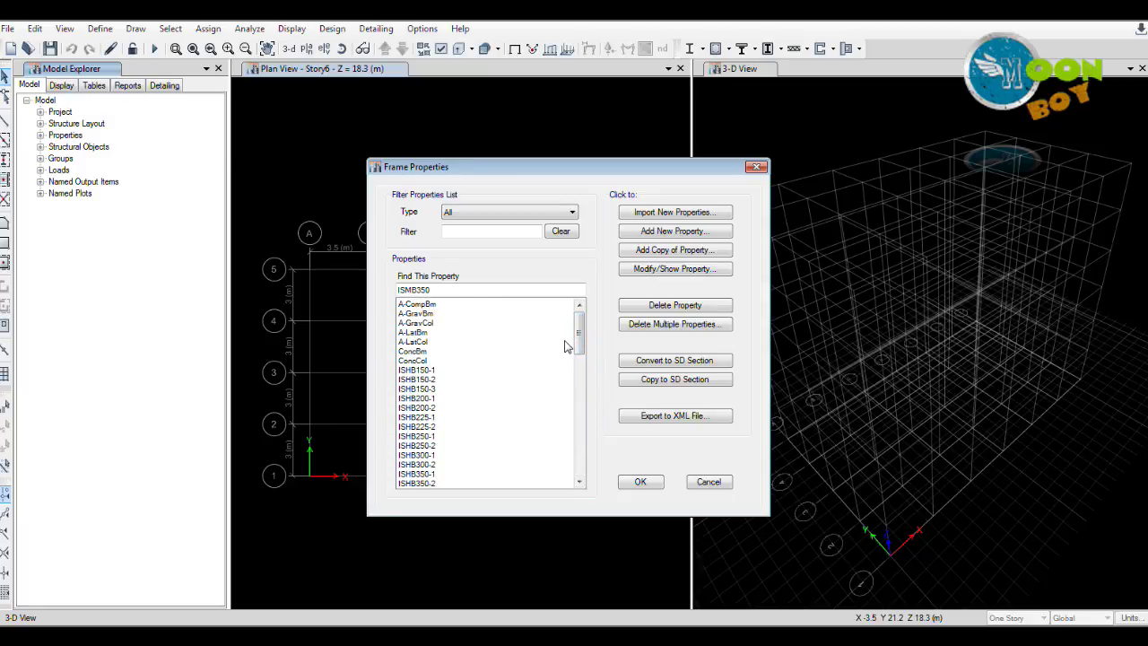
pyautogui.moveTo(584, 341); pyautogui.dragTo(579, 357)
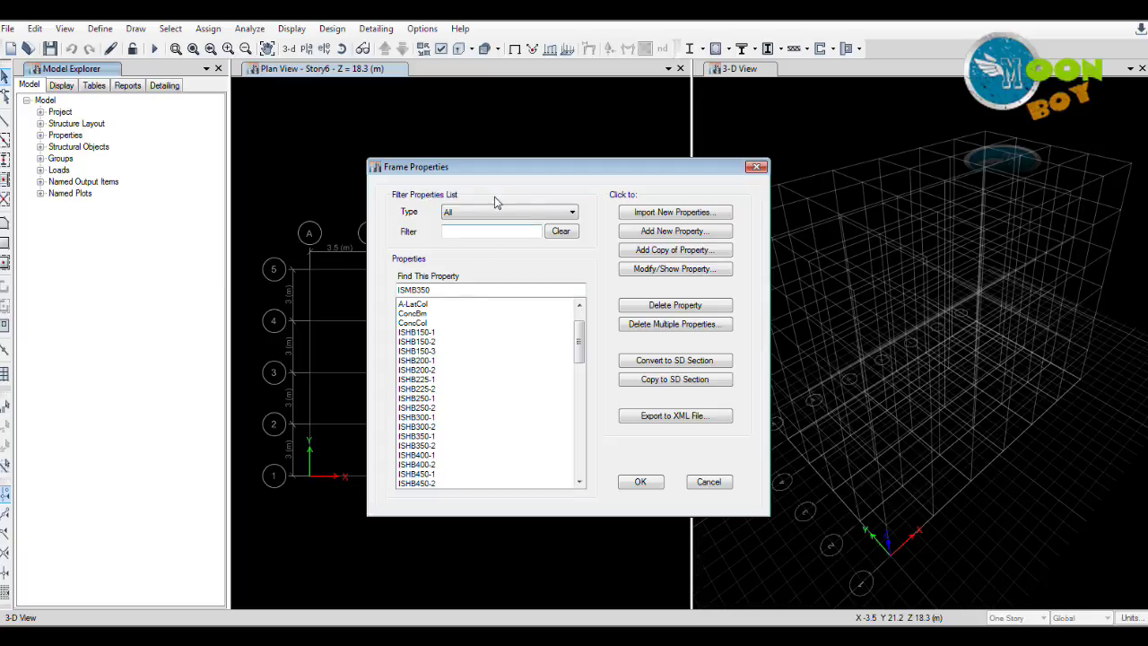
pyautogui.moveTo(524, 180); pyautogui.dragTo(553, 170)
pyautogui.moveTo(607, 352); pyautogui.dragTo(609, 356)
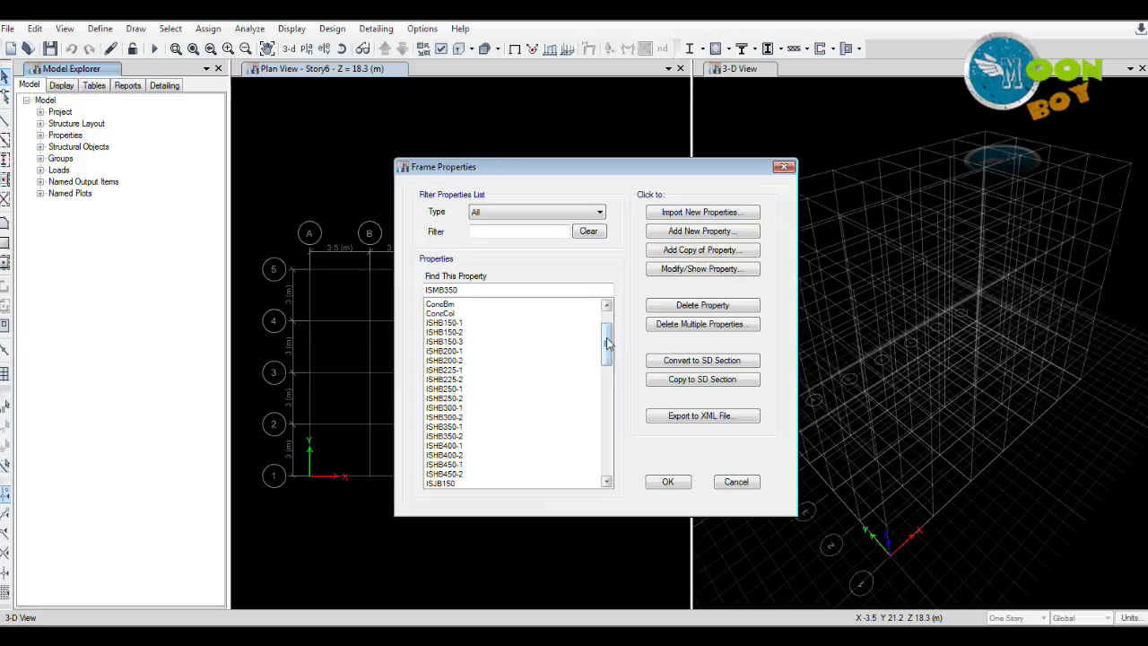
pyautogui.moveTo(586, 176); pyautogui.dragTo(564, 167)
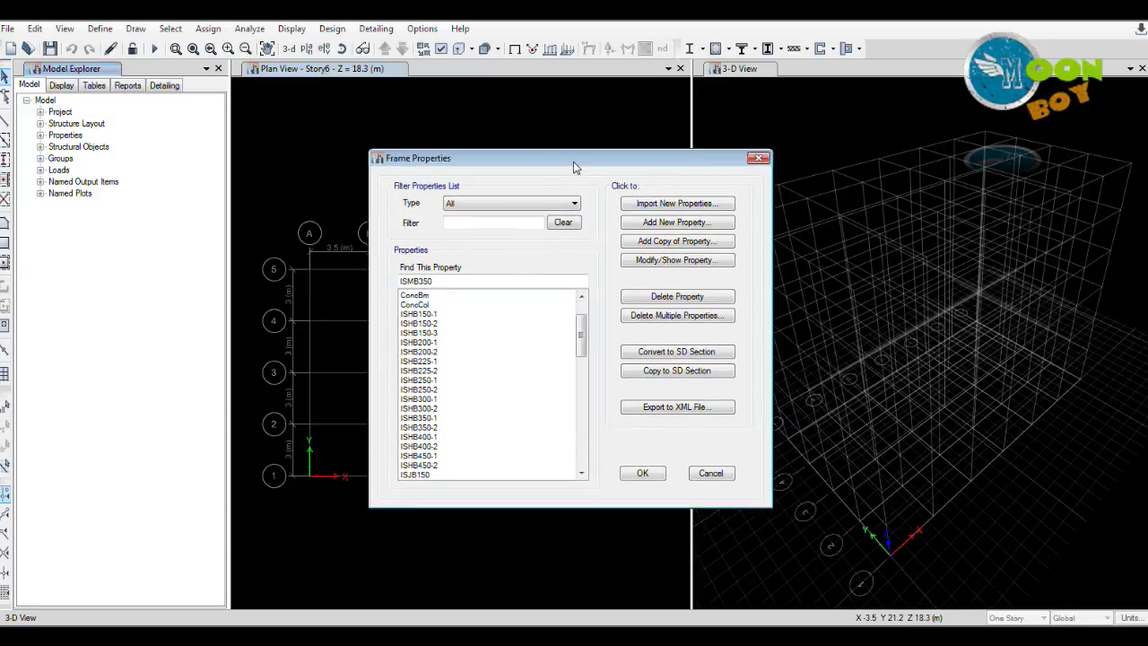
# Step: Start a new steel frame section of the Auto Select List shape type
pyautogui.click(661, 223)
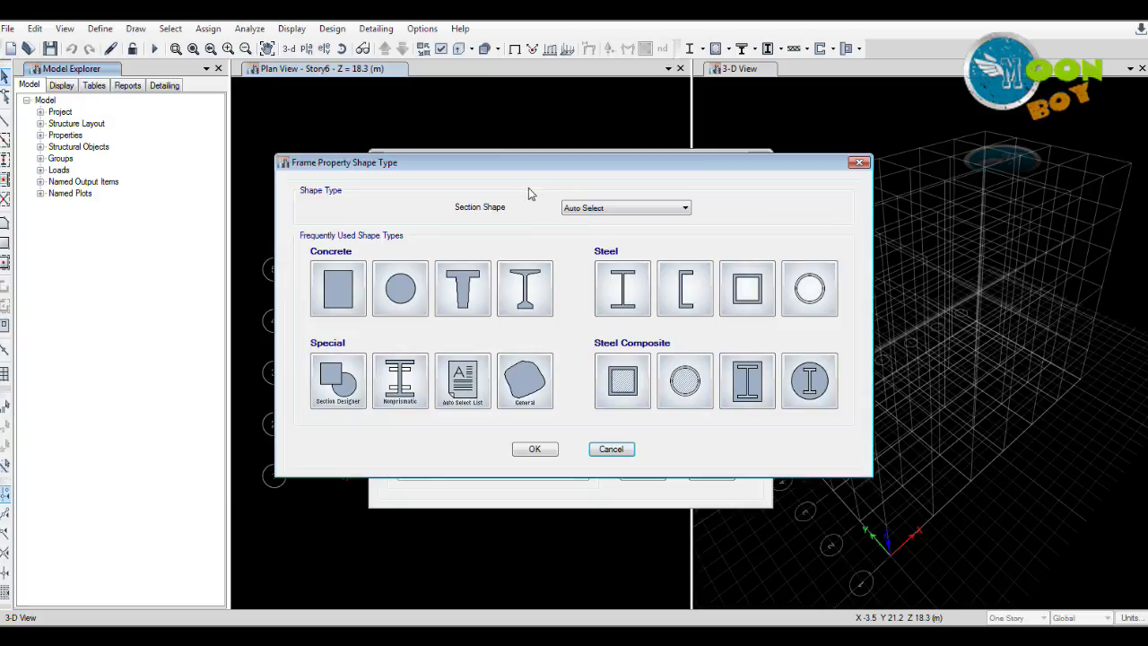
pyautogui.moveTo(529, 167); pyautogui.dragTo(596, 158)
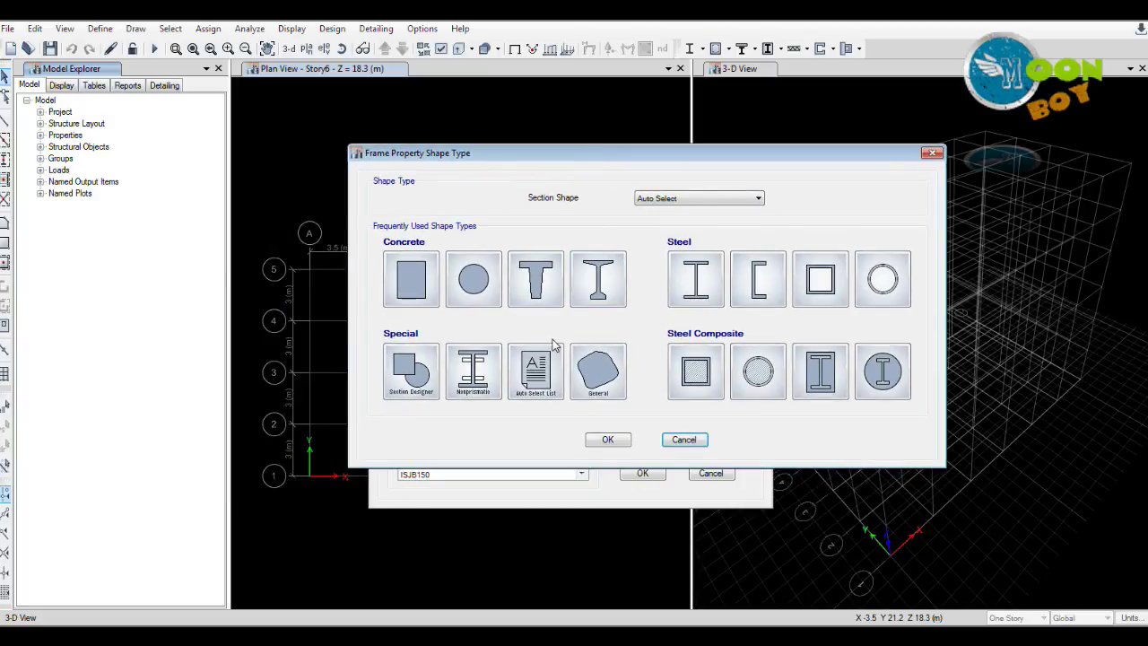
pyautogui.click(536, 384)
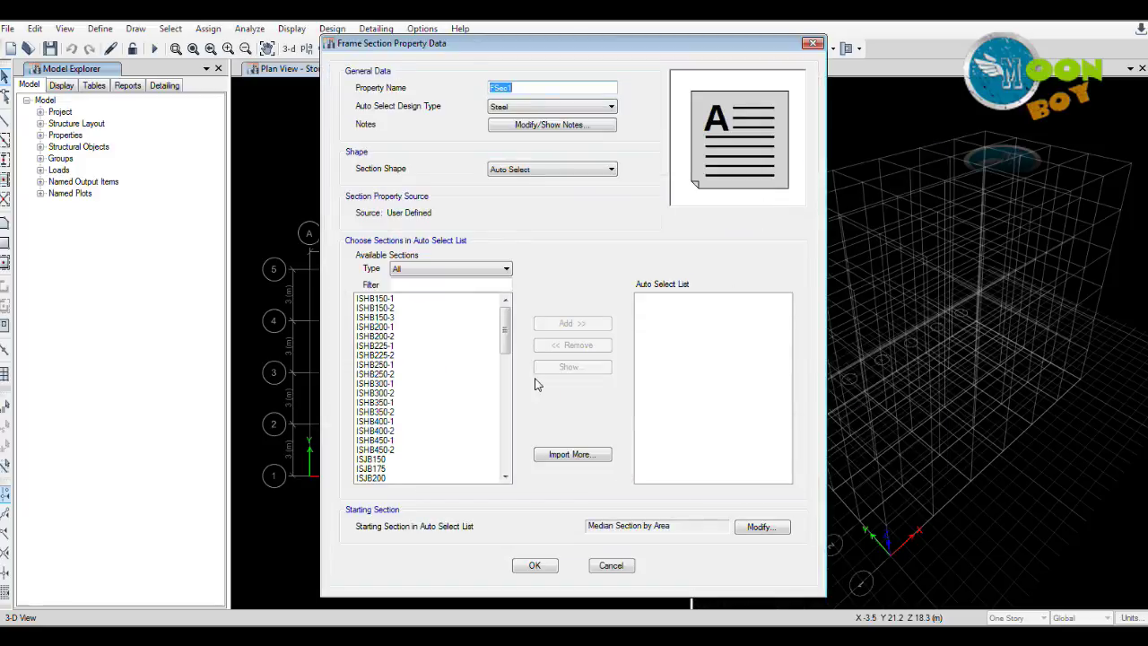
pyautogui.moveTo(478, 49); pyautogui.dragTo(515, 59)
# Step: Clear the default property name FSec1 to rename the section Auto Beam
pyautogui.click(572, 99)
pyautogui.moveTo(553, 102); pyautogui.dragTo(491, 105)
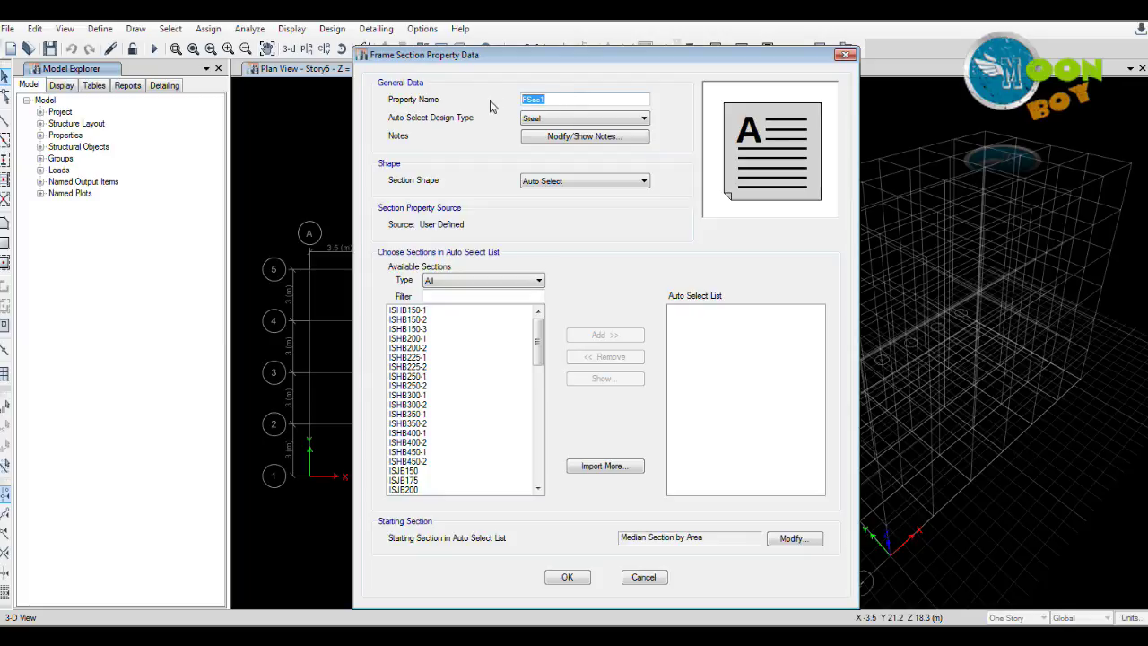
pyautogui.write('A')
pyautogui.press('BackSpace')
pyautogui.press('BackSpace')
pyautogui.scroll(-2, 427, 422)
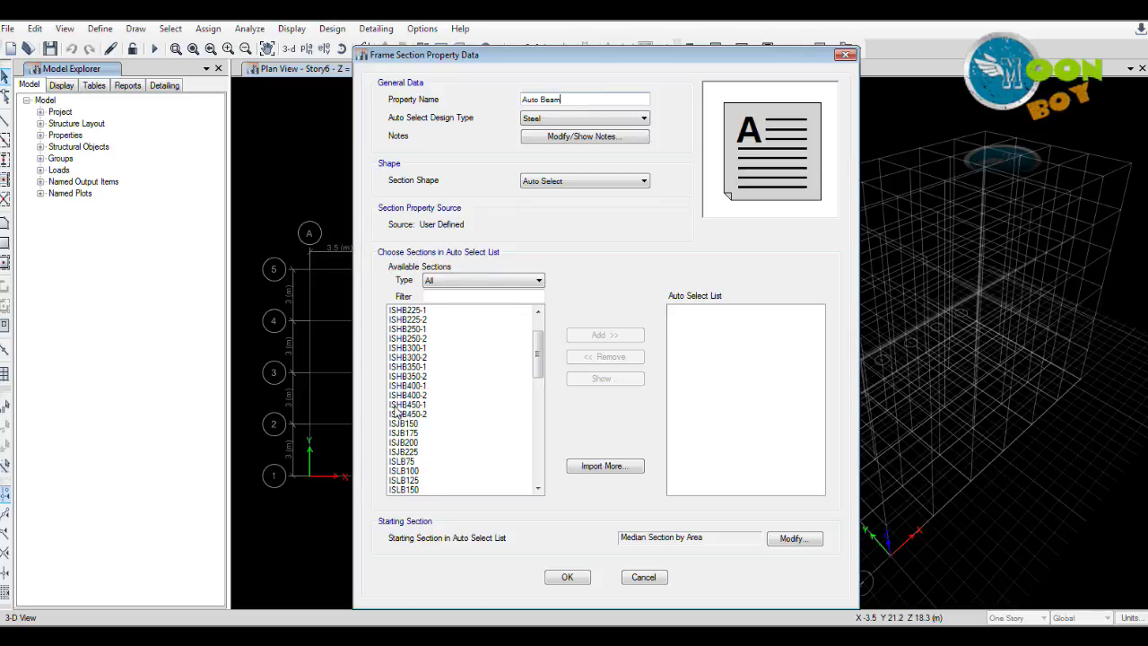
pyautogui.moveTo(539, 359); pyautogui.dragTo(539, 345)
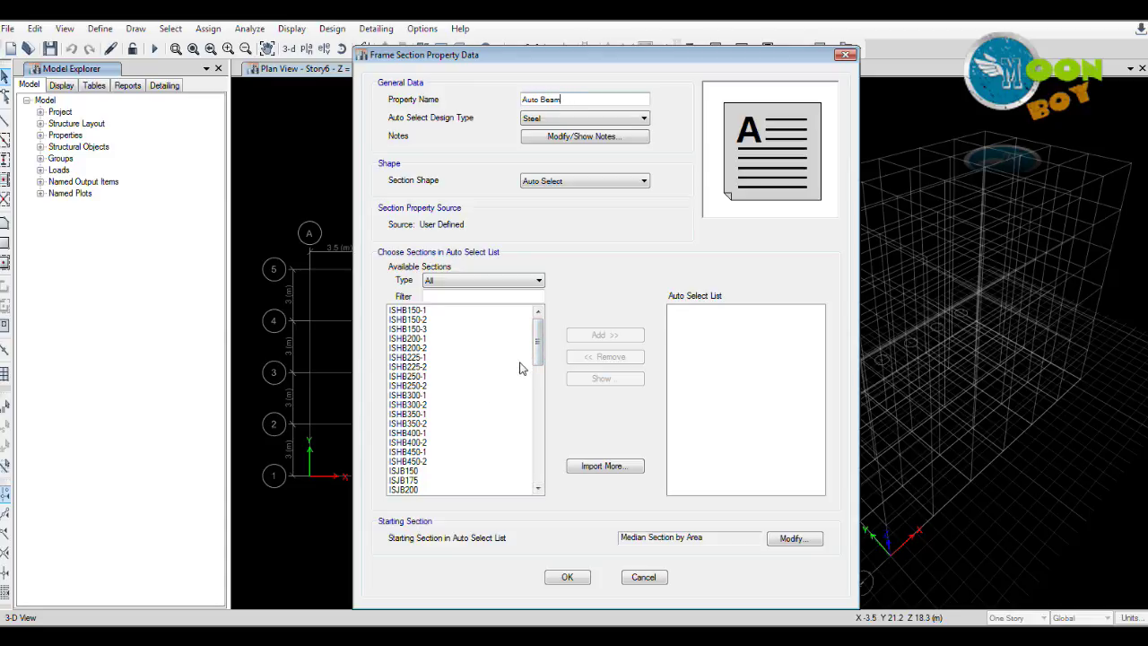
# Step: Add ISHB300-1 through ISHB450-2 and ISLB300 through ISLB450 to the auto-select list
pyautogui.click(418, 396)
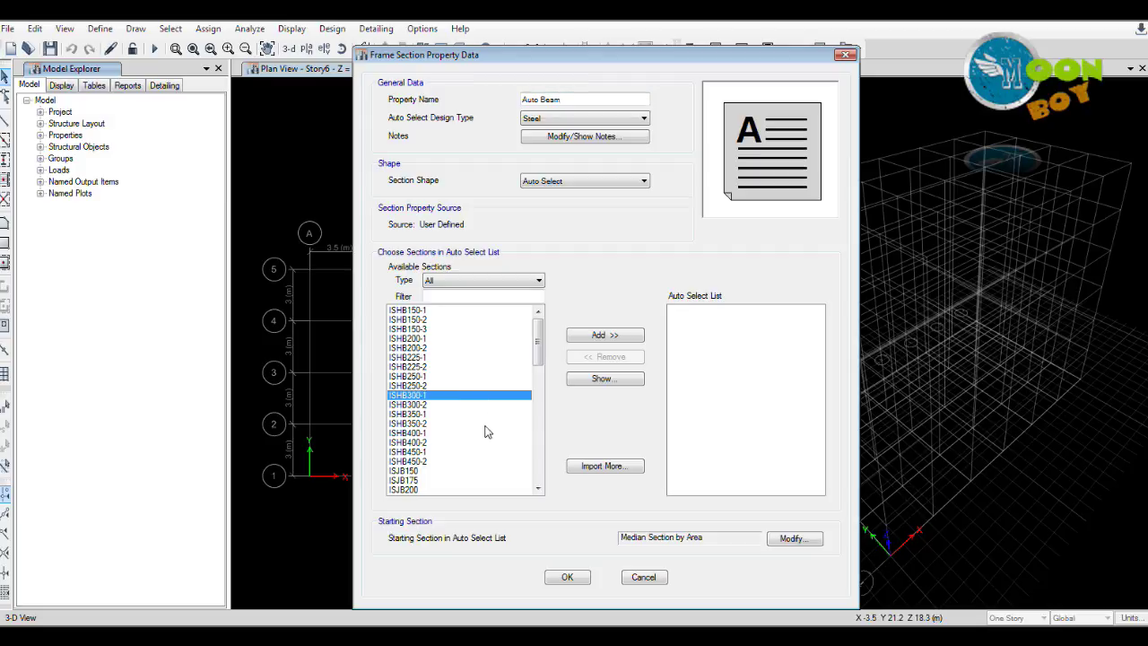
pyautogui.keyDown('shift'); pyautogui.click(430, 463); pyautogui.keyUp('shift')
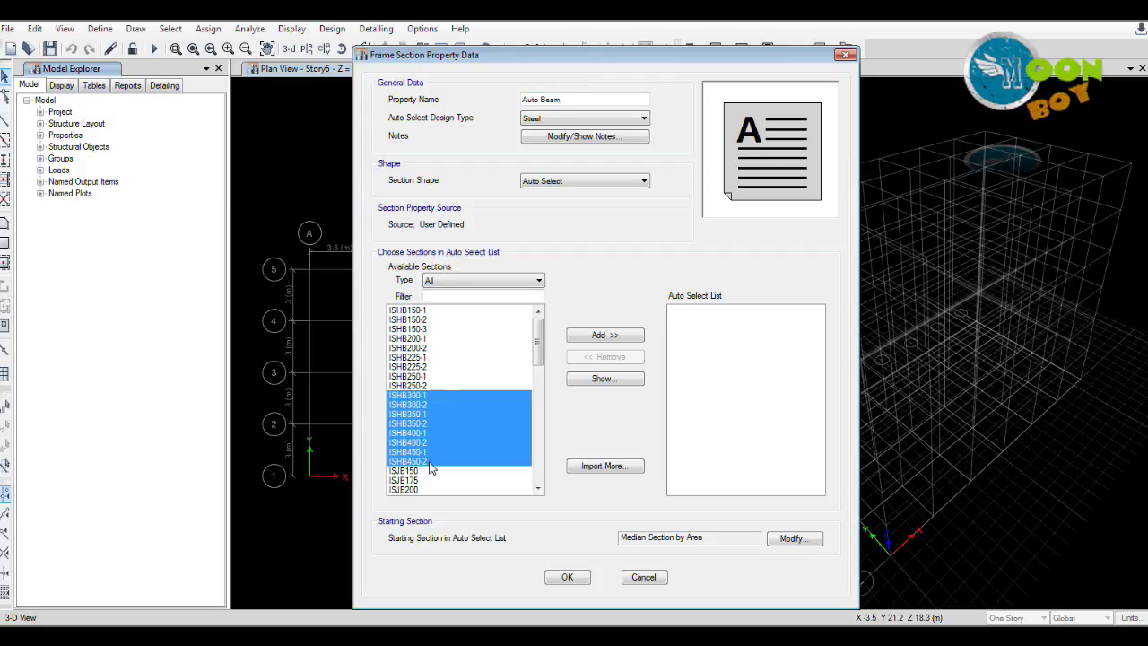
pyautogui.click(605, 337)
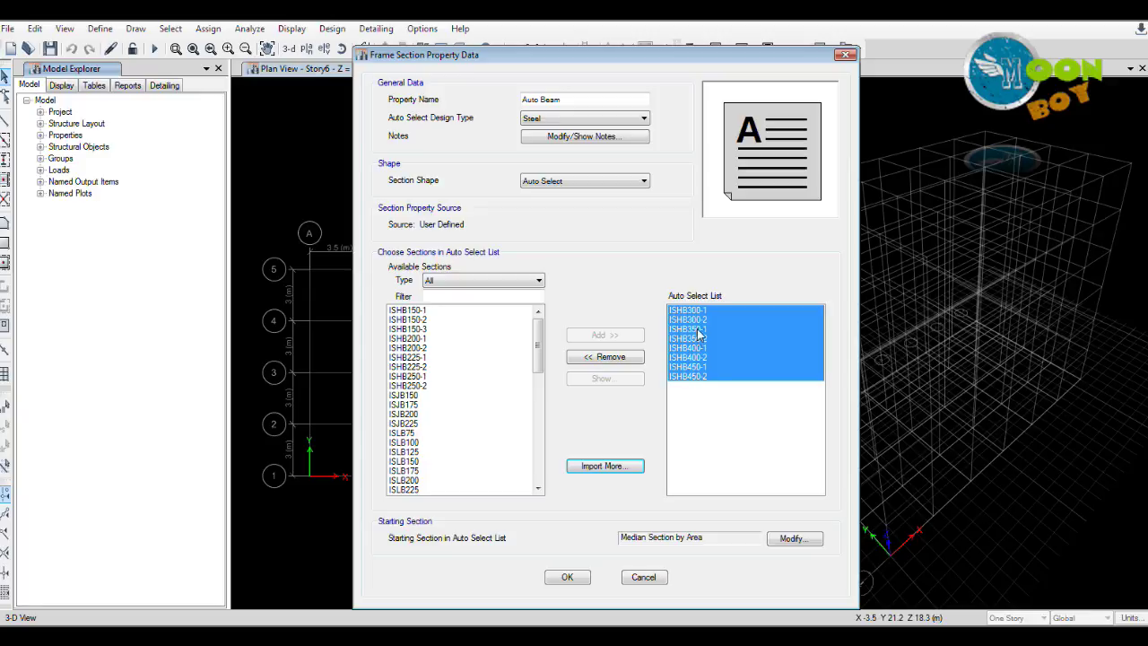
pyautogui.moveTo(538, 359); pyautogui.dragTo(545, 404)
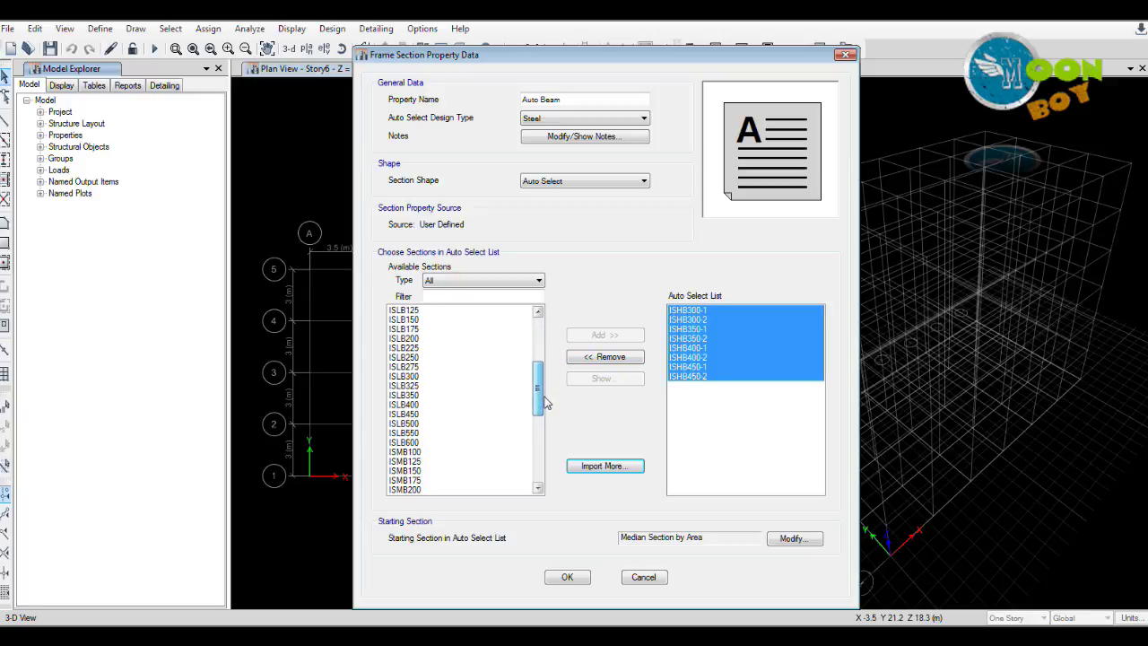
pyautogui.click(422, 377)
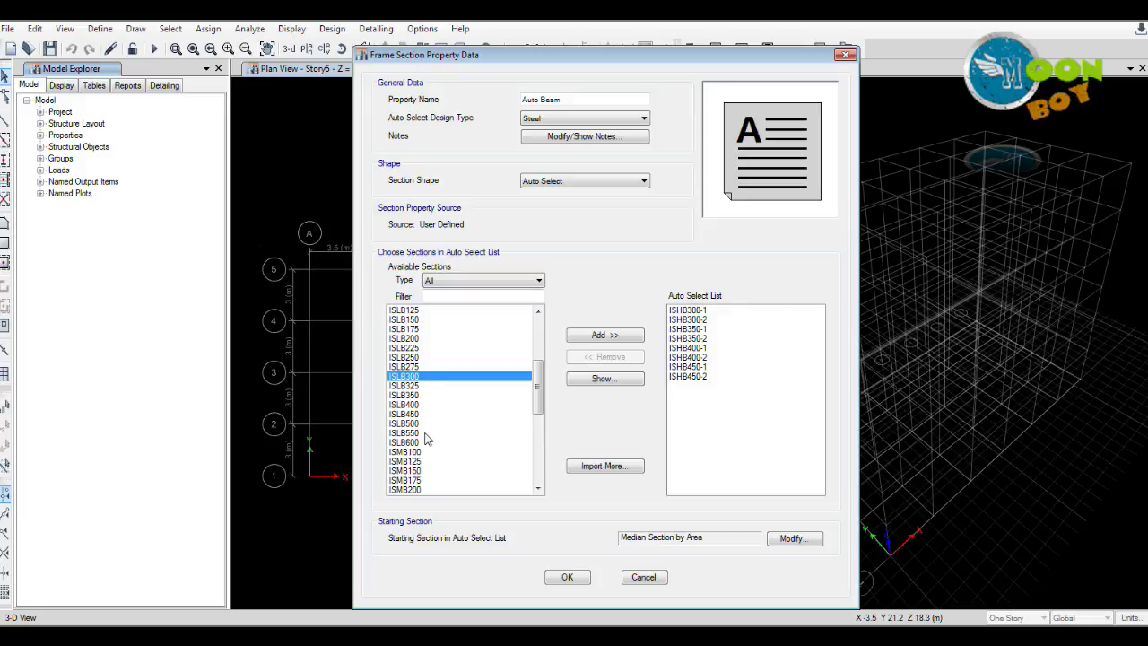
pyautogui.keyDown('shift'); pyautogui.click(422, 414); pyautogui.keyUp('shift')
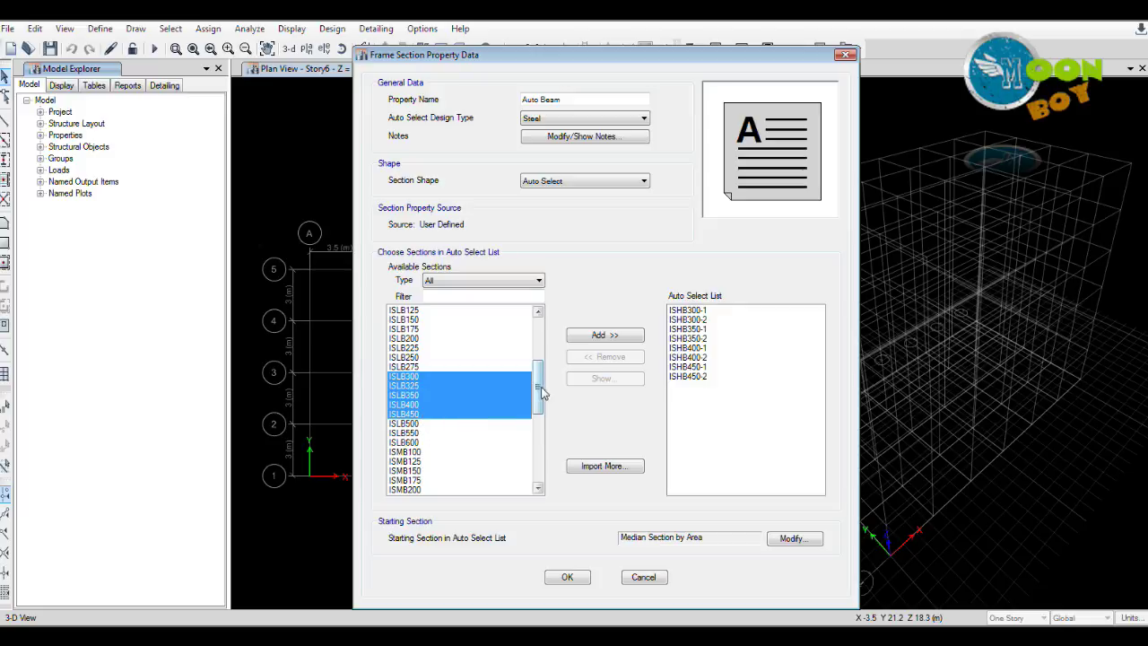
pyautogui.click(601, 336)
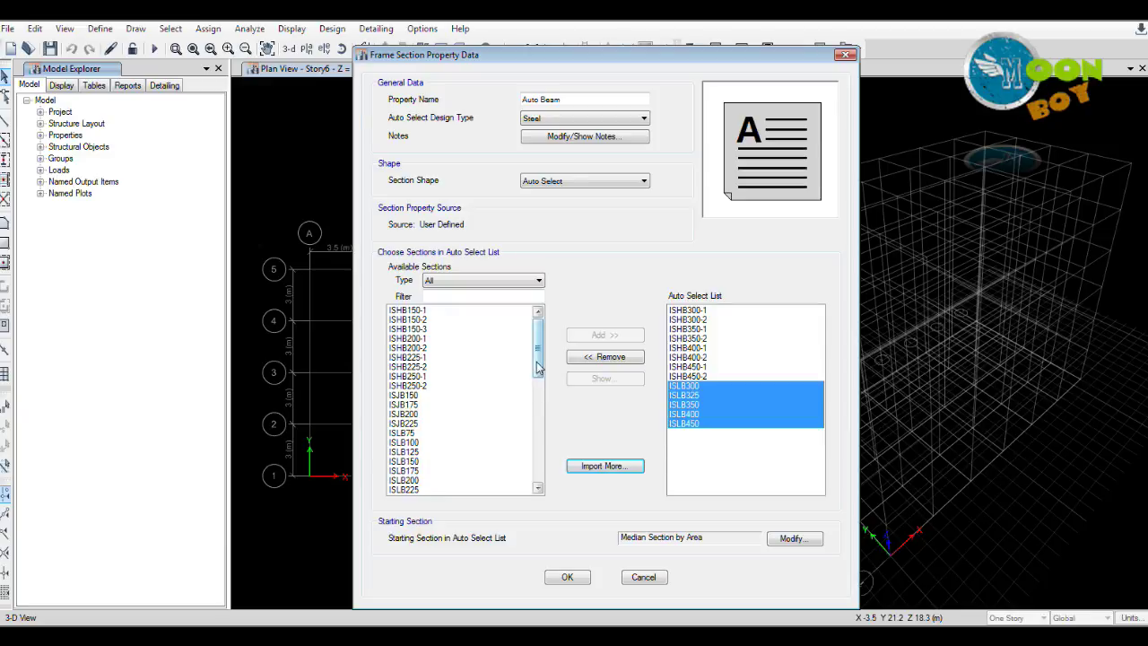
# Step: Add ISMB300–ISMB450 and ISWB300–ISWB450, then check the ISLB300–ISLB450 entries in the list
pyautogui.moveTo(538, 362); pyautogui.dragTo(538, 433)
pyautogui.click(422, 396)
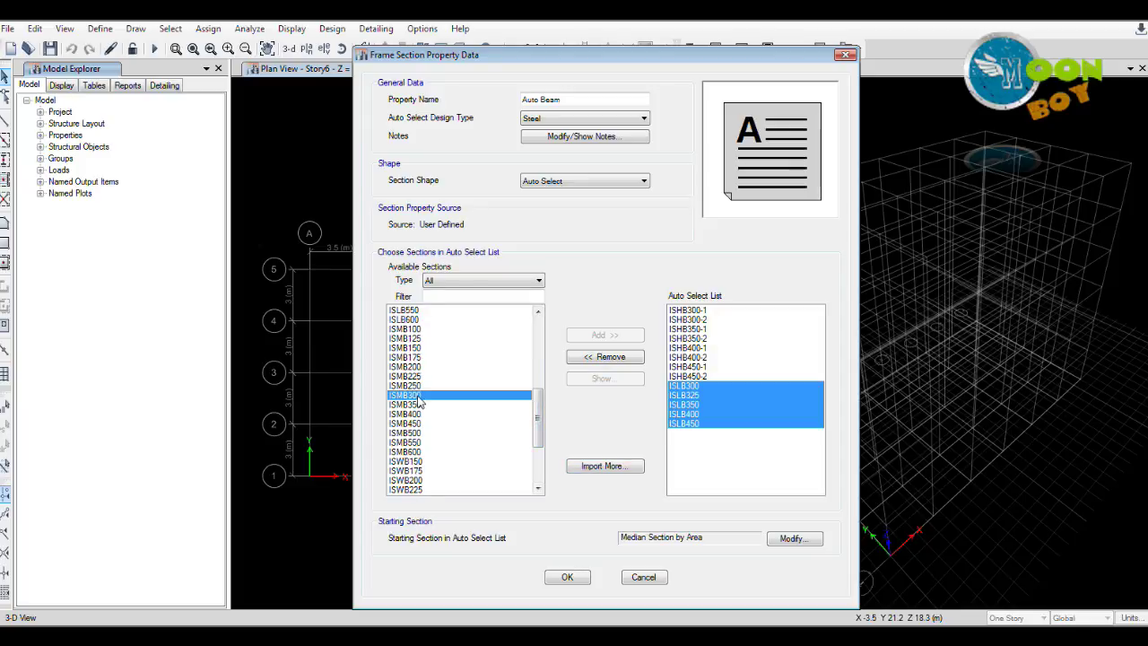
pyautogui.keyDown('shift'); pyautogui.click(417, 425); pyautogui.keyUp('shift')
pyautogui.click(597, 336)
pyautogui.moveTo(538, 371); pyautogui.dragTo(540, 471)
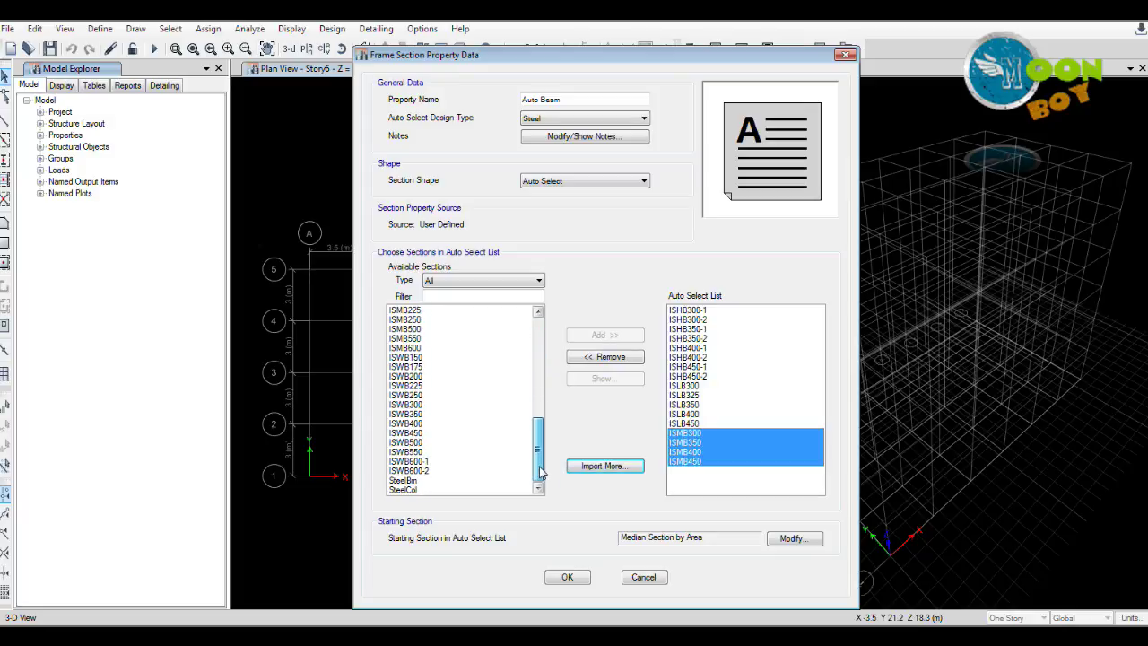
pyautogui.click(415, 404)
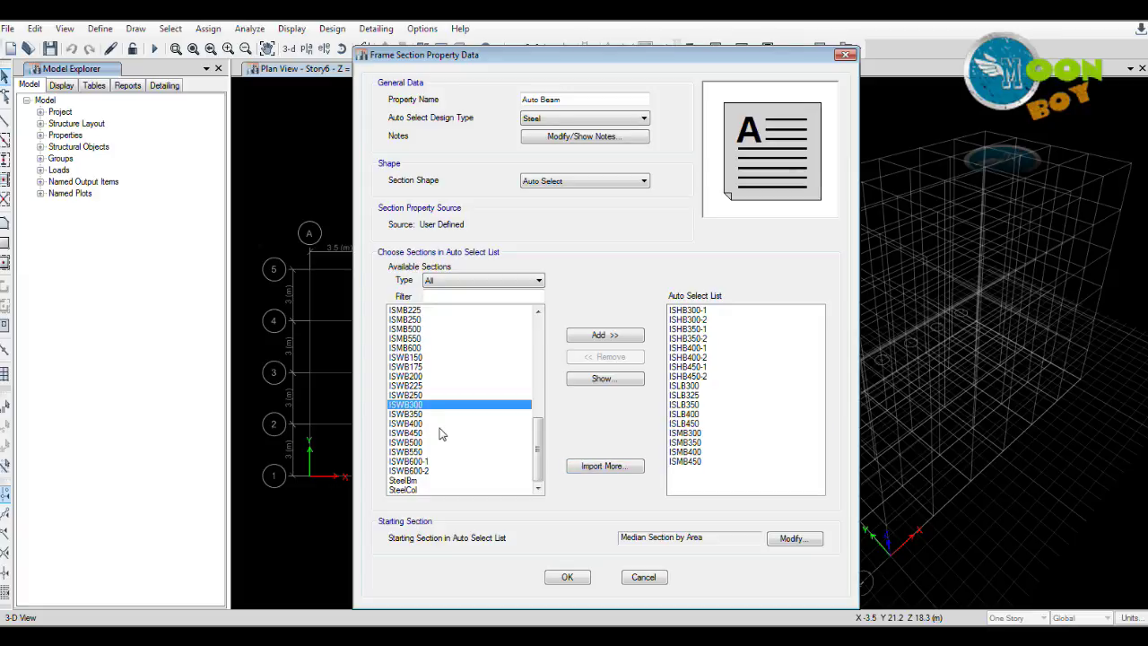
pyautogui.keyDown('shift'); pyautogui.click(419, 434); pyautogui.keyUp('shift')
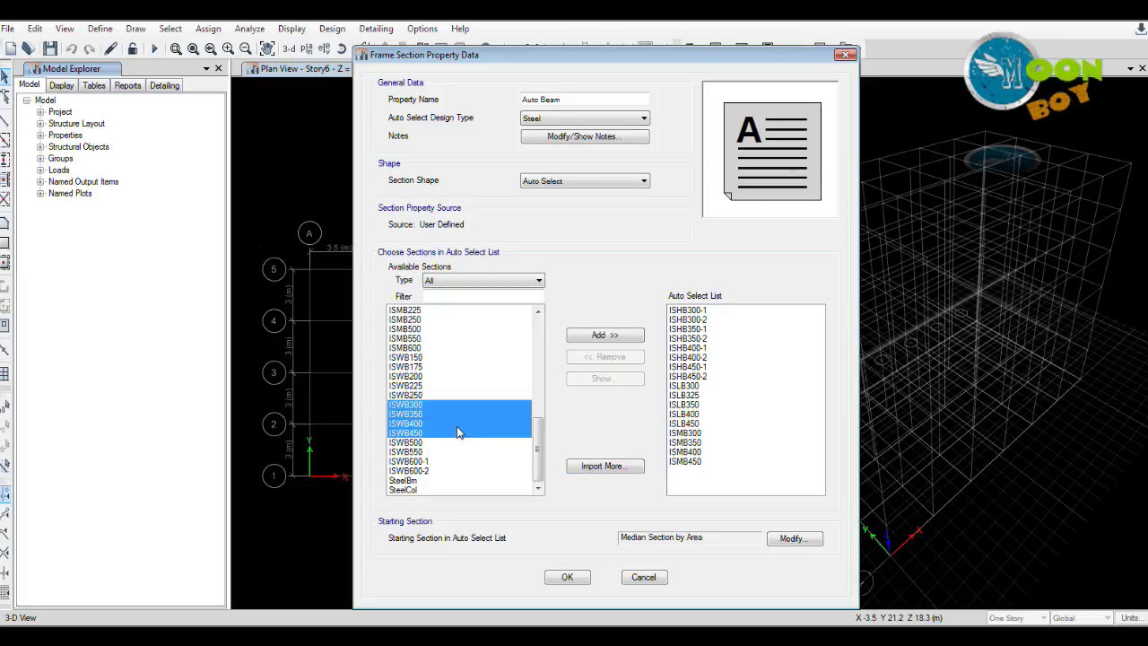
pyautogui.click(607, 337)
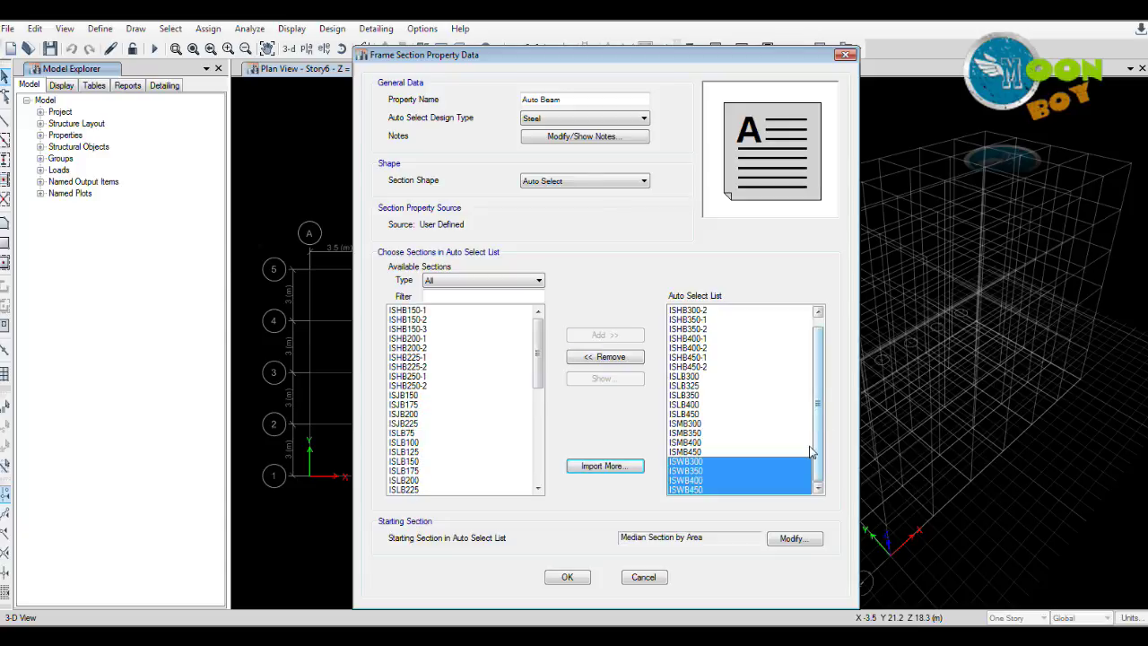
pyautogui.moveTo(541, 370)
pyautogui.mouseDown()
pyautogui.moveTo(540, 491)
pyautogui.moveTo(539, 371)
pyautogui.mouseUp()
pyautogui.moveTo(819, 369); pyautogui.dragTo(819, 361)
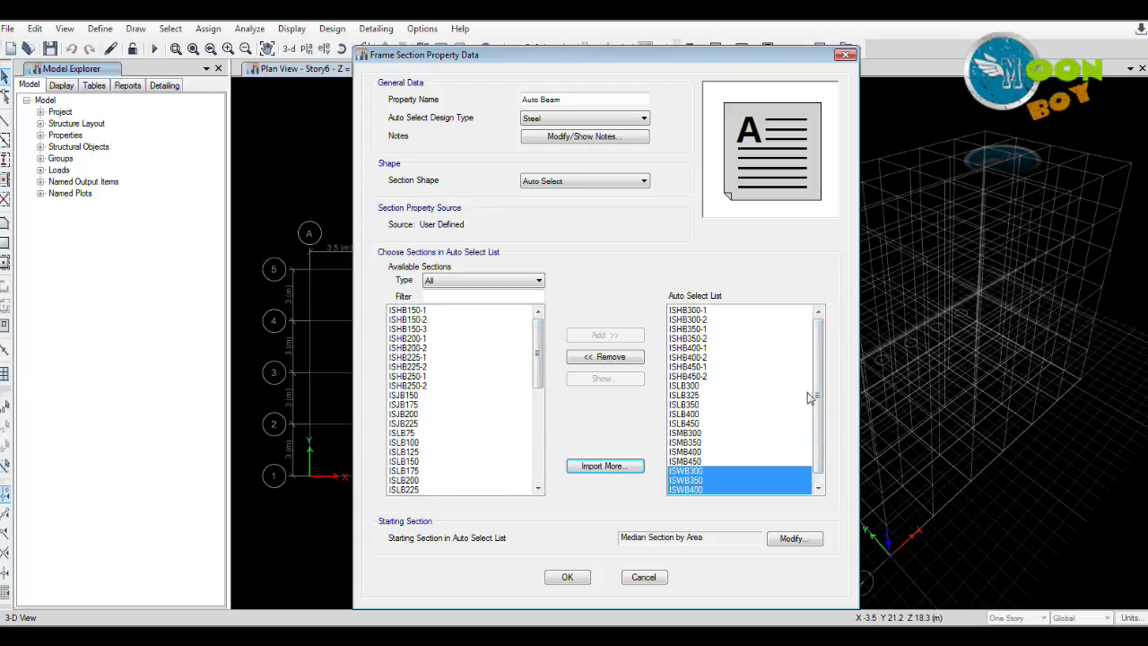
pyautogui.scroll(-1, 819, 404)
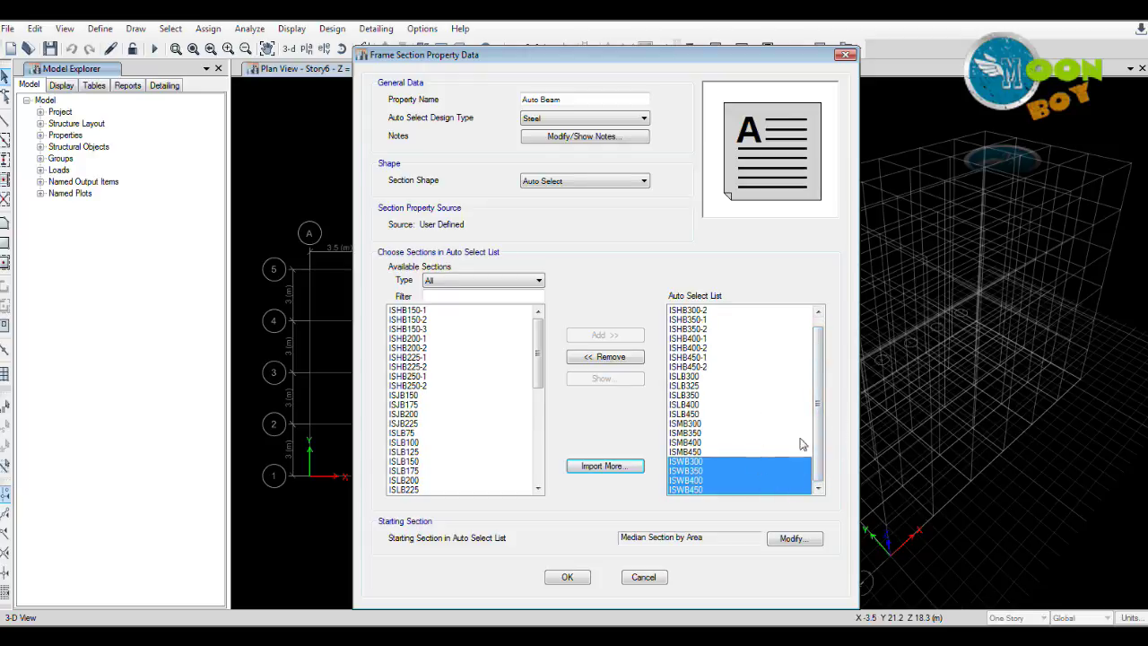
pyautogui.click(789, 378)
pyautogui.click(762, 414)
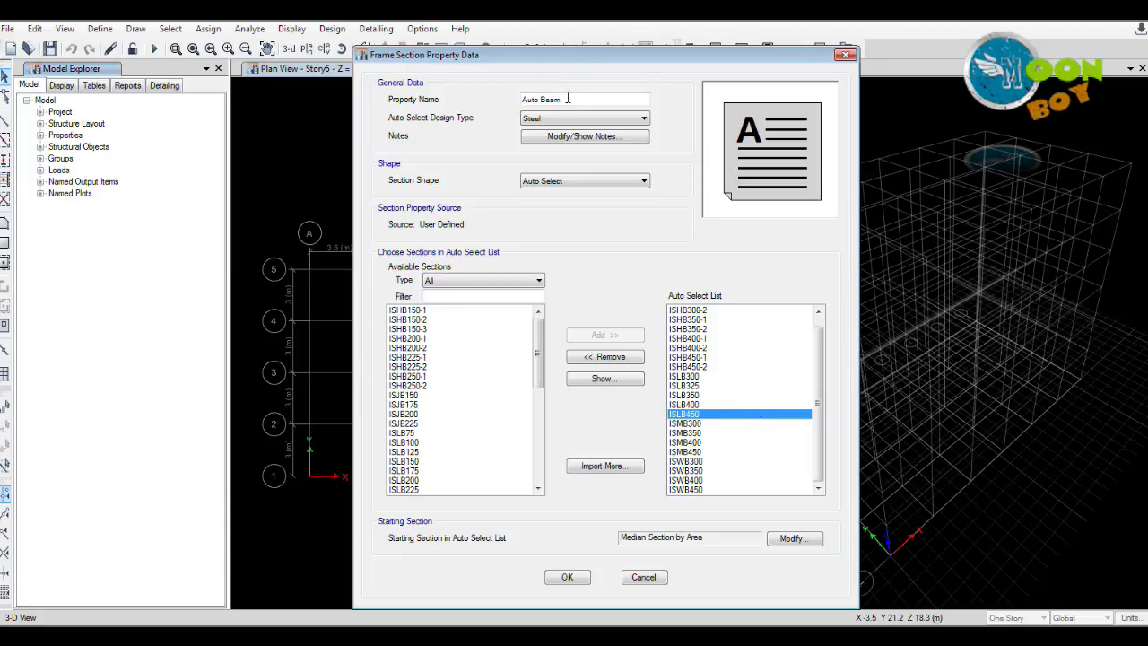
# Step: Name the auto-select section AUTO BEAM and save it to the frame properties
pyautogui.moveTo(567, 55); pyautogui.dragTo(567, 83)
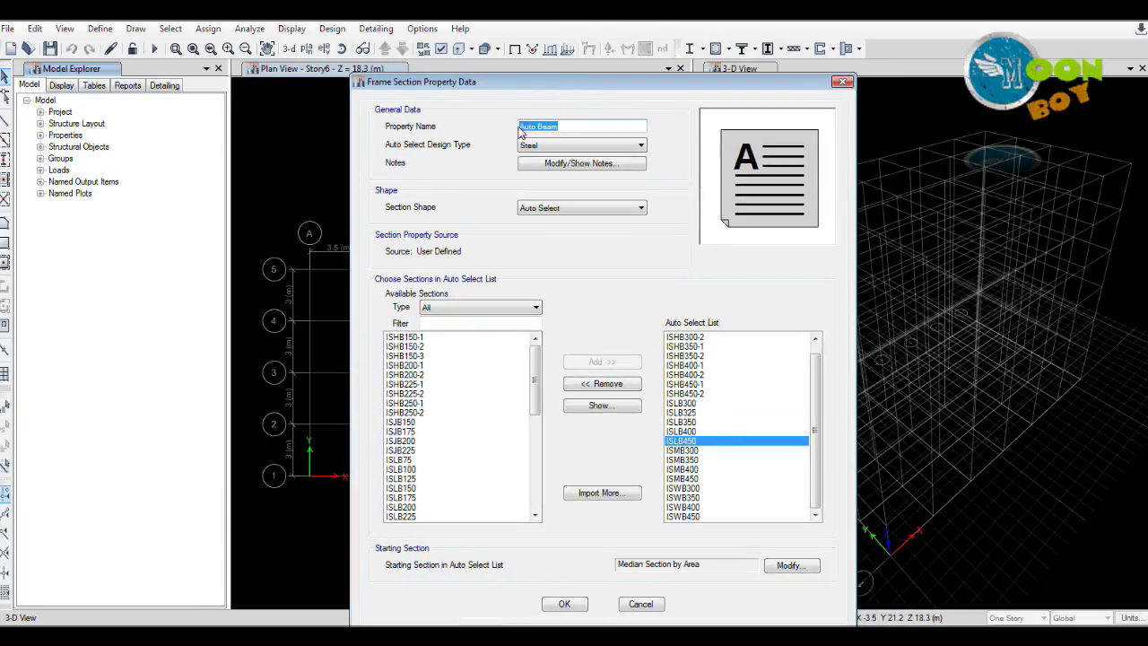
pyautogui.write('A')
pyautogui.moveTo(563, 83); pyautogui.dragTo(562, 72)
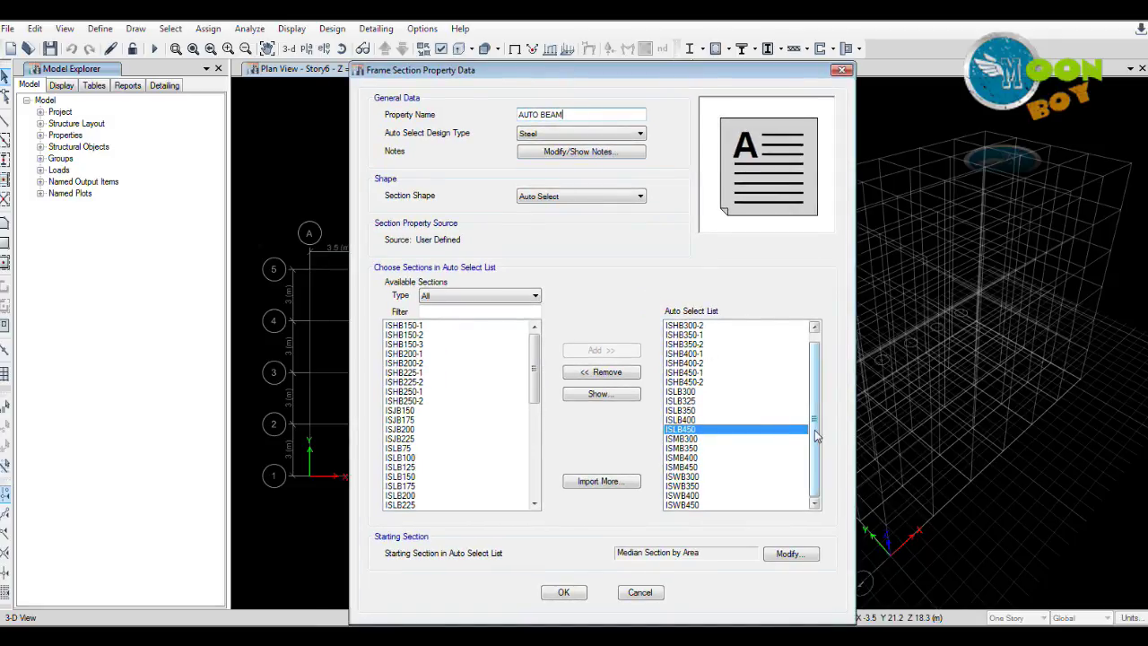
pyautogui.moveTo(814, 430); pyautogui.dragTo(823, 393)
pyautogui.moveTo(567, 73); pyautogui.dragTo(612, 67)
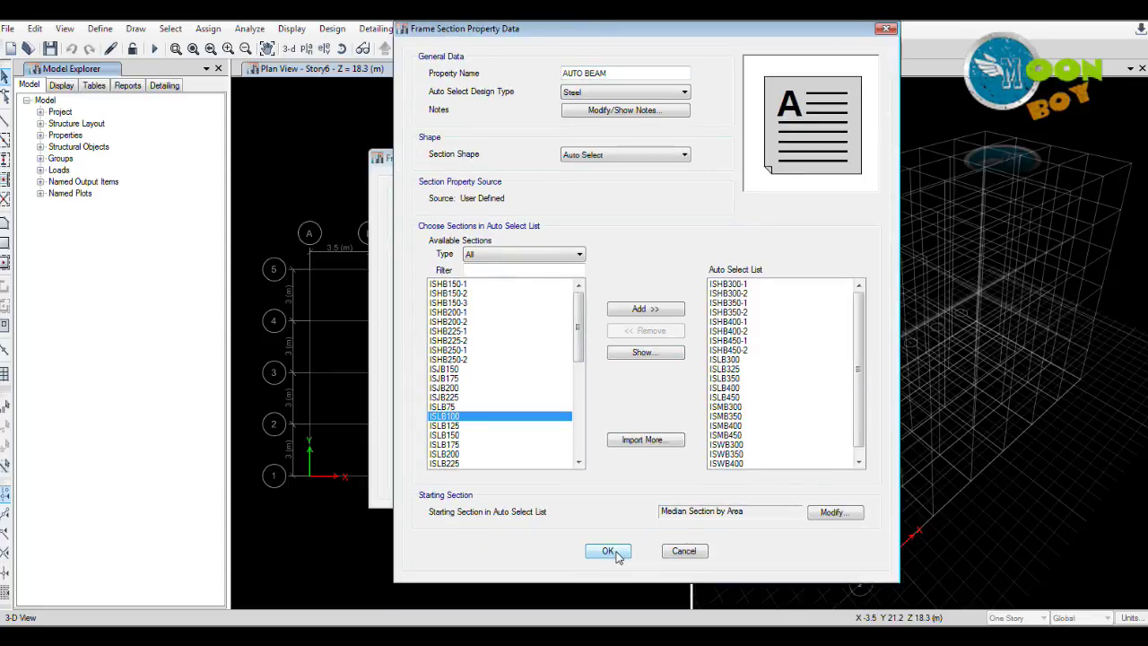
pyautogui.click(609, 550)
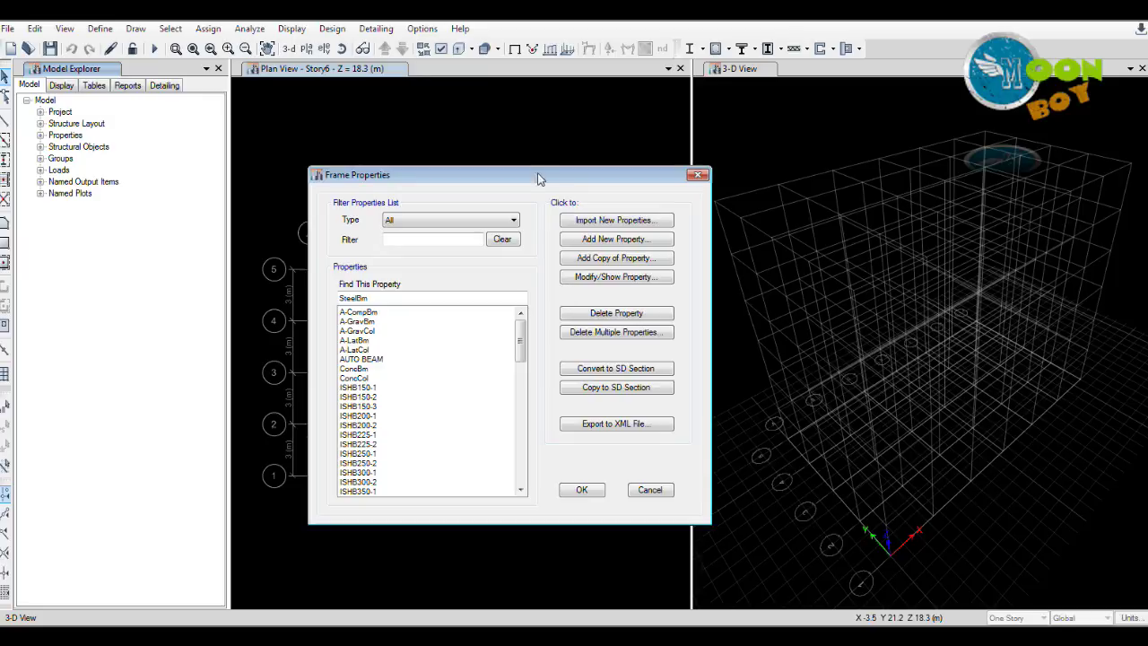
# Step: Add another new frame property with the Auto Select List shape, still named FSec1
pyautogui.moveTo(542, 174); pyautogui.dragTo(565, 187)
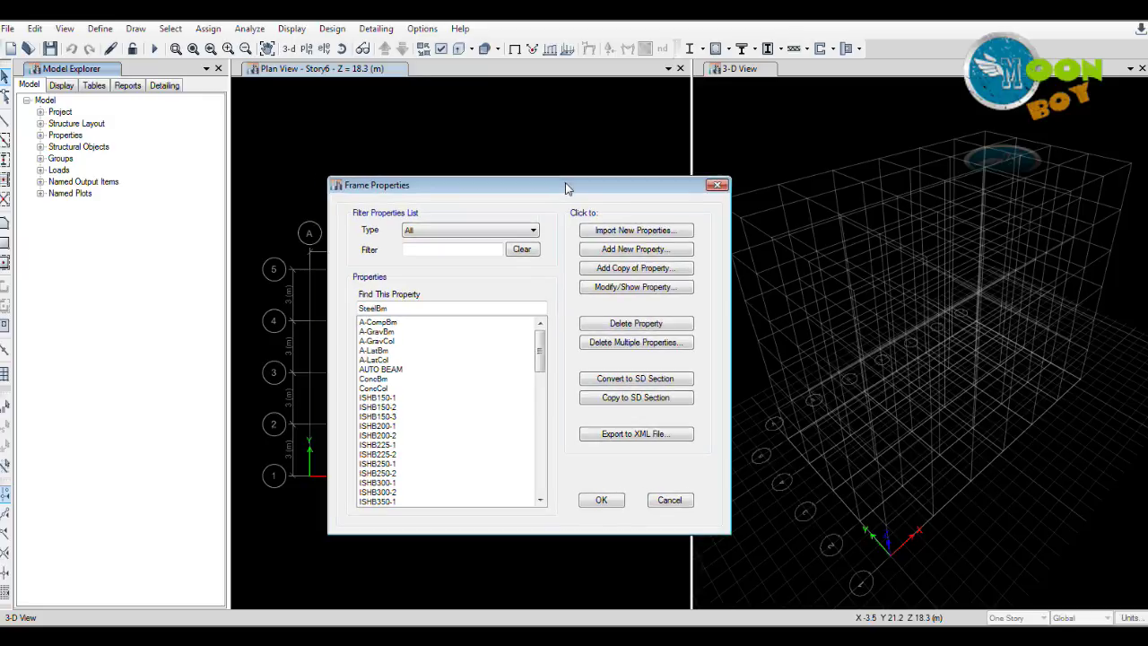
pyautogui.click(628, 251)
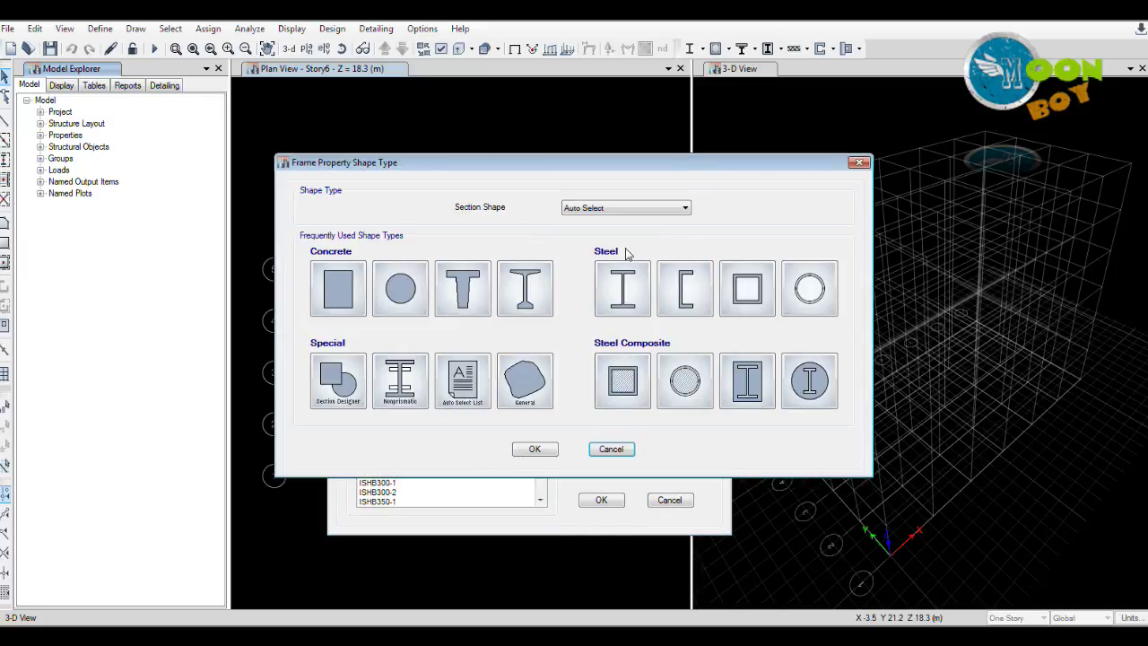
pyautogui.click(458, 399)
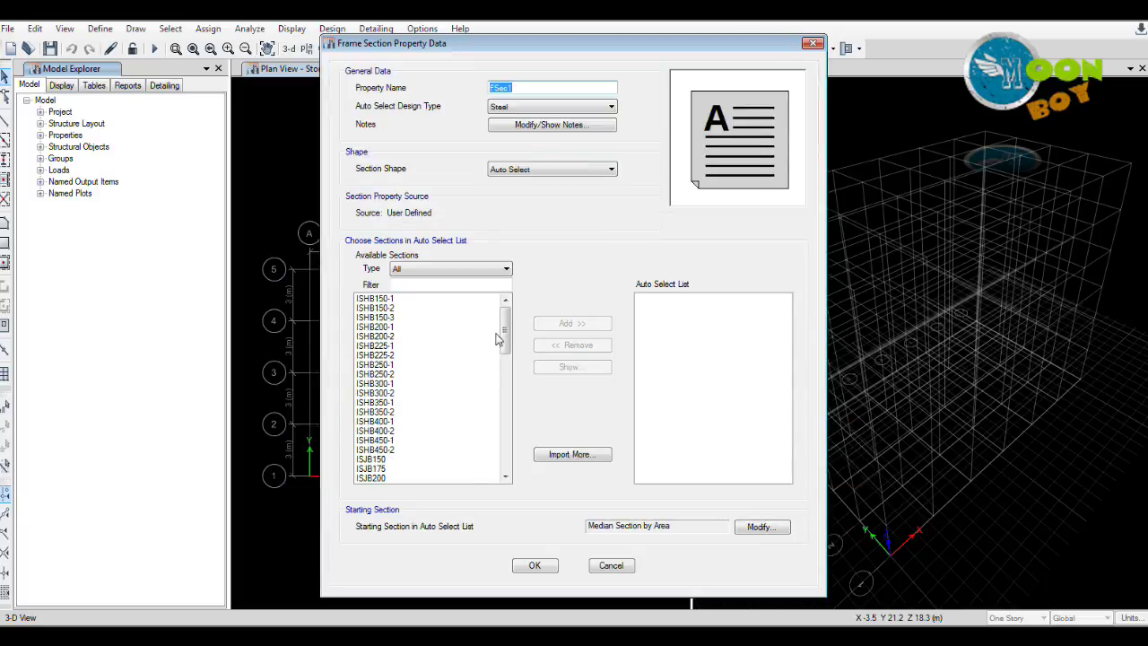
pyautogui.moveTo(506, 334); pyautogui.dragTo(506, 463)
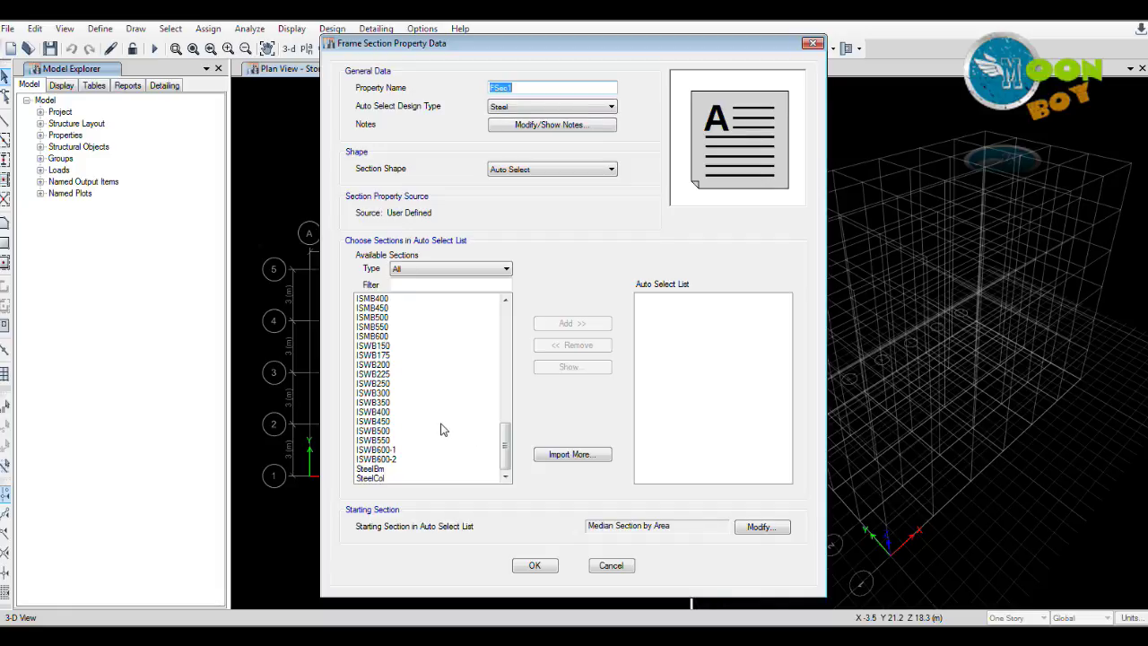
# Step: Add ISWB300–ISWB600-2 and ISHB300-1–ISHB450-2 to the auto-select list
pyautogui.click(388, 395)
pyautogui.keyDown('shift'); pyautogui.click(401, 459); pyautogui.keyUp('shift')
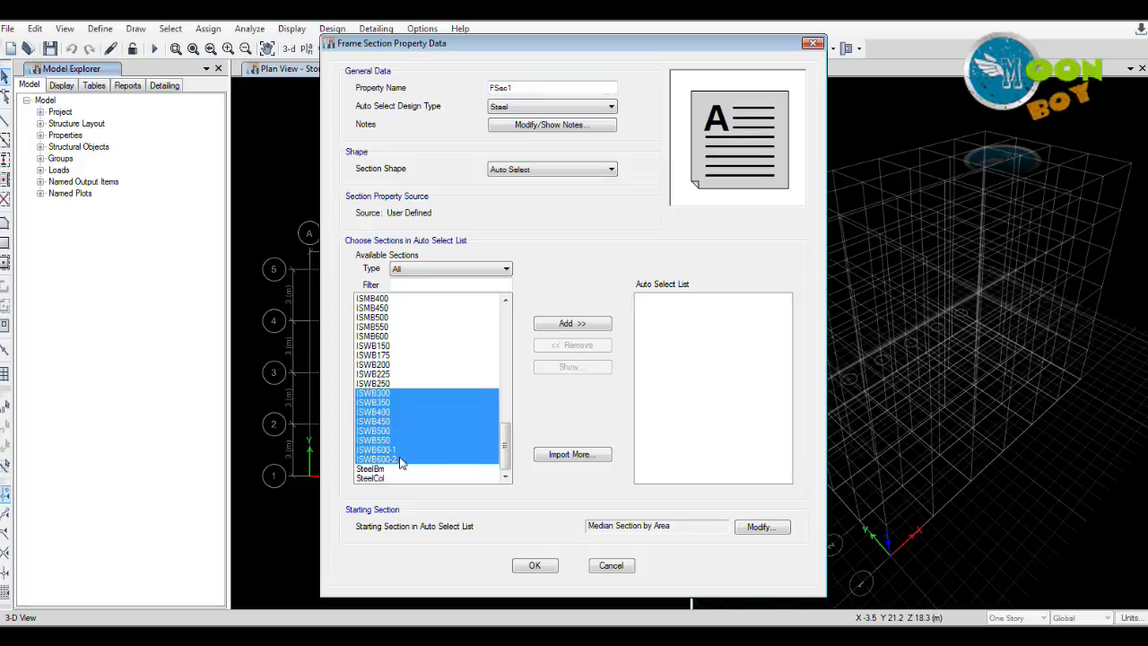
pyautogui.click(571, 325)
pyautogui.moveTo(501, 376); pyautogui.dragTo(505, 353)
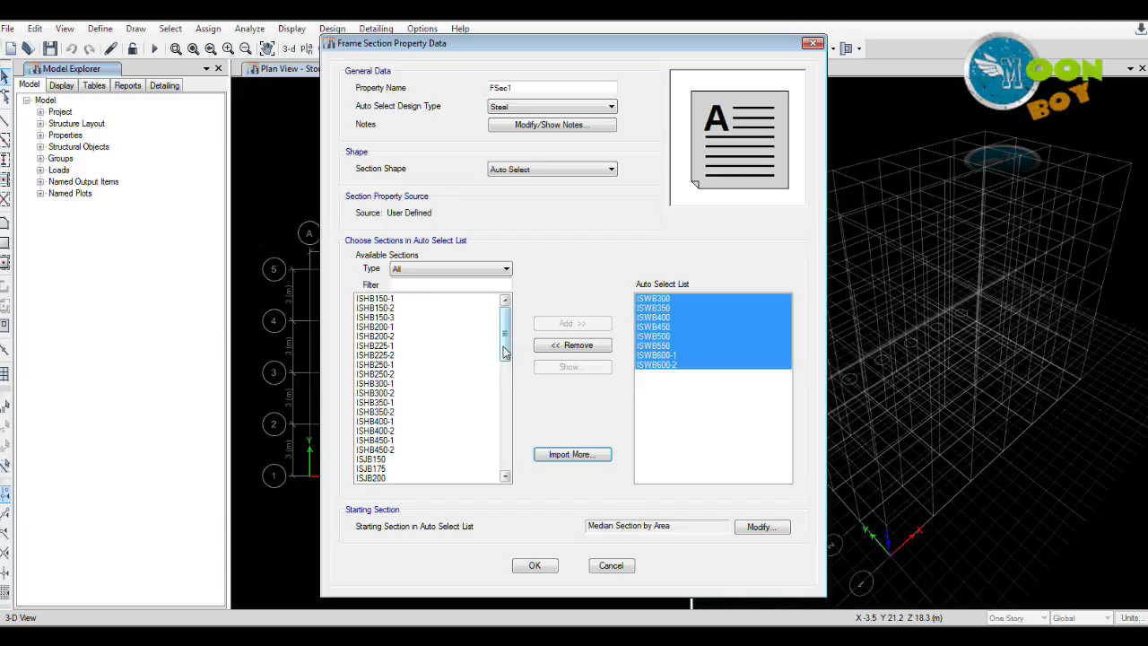
pyautogui.click(398, 384)
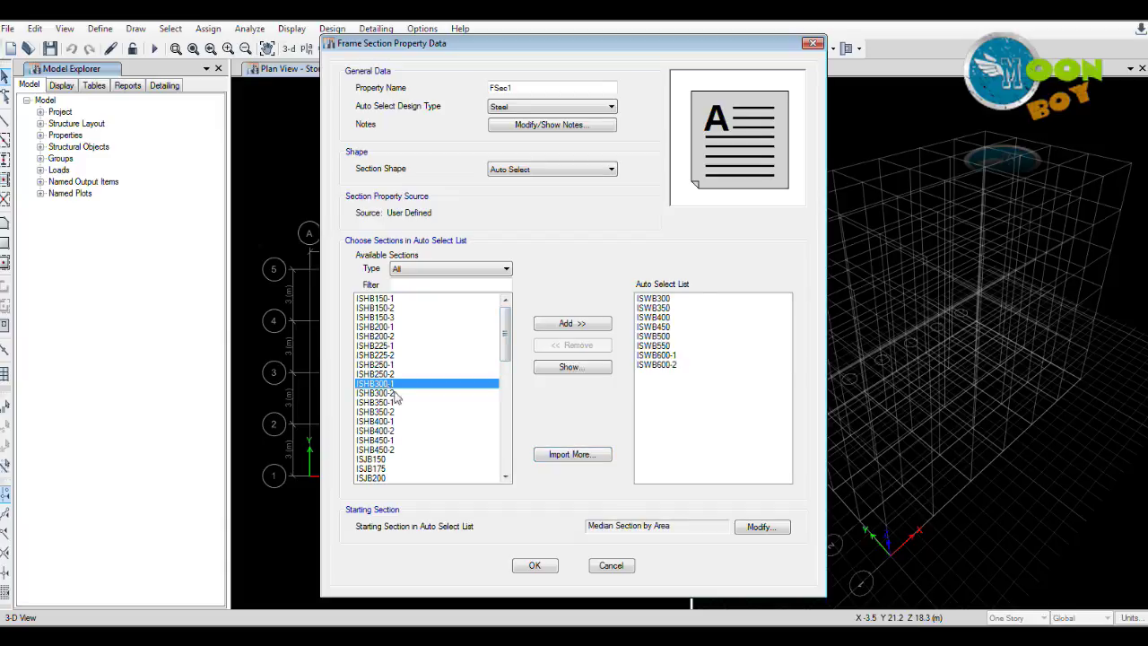
pyautogui.keyDown('shift'); pyautogui.click(397, 451); pyautogui.keyUp('shift')
pyautogui.click(574, 325)
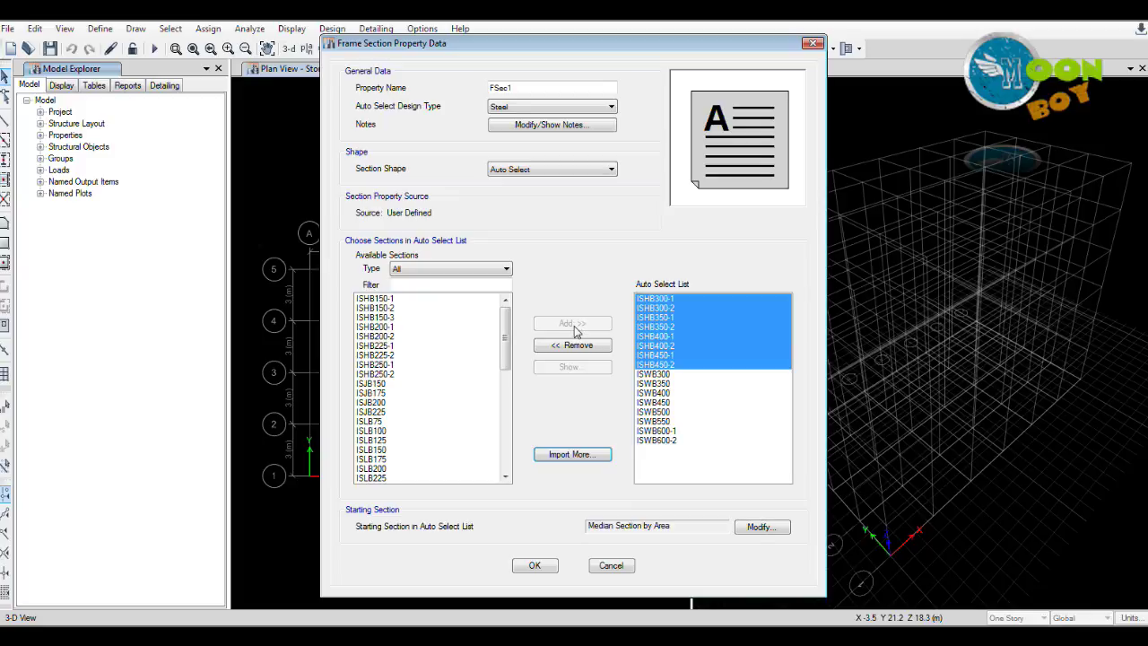
# Step: Rename the section from FSec1 to AUTO COLUMN and save it
pyautogui.click(526, 88)
pyautogui.moveTo(527, 88); pyautogui.dragTo(483, 94)
pyautogui.write('A')
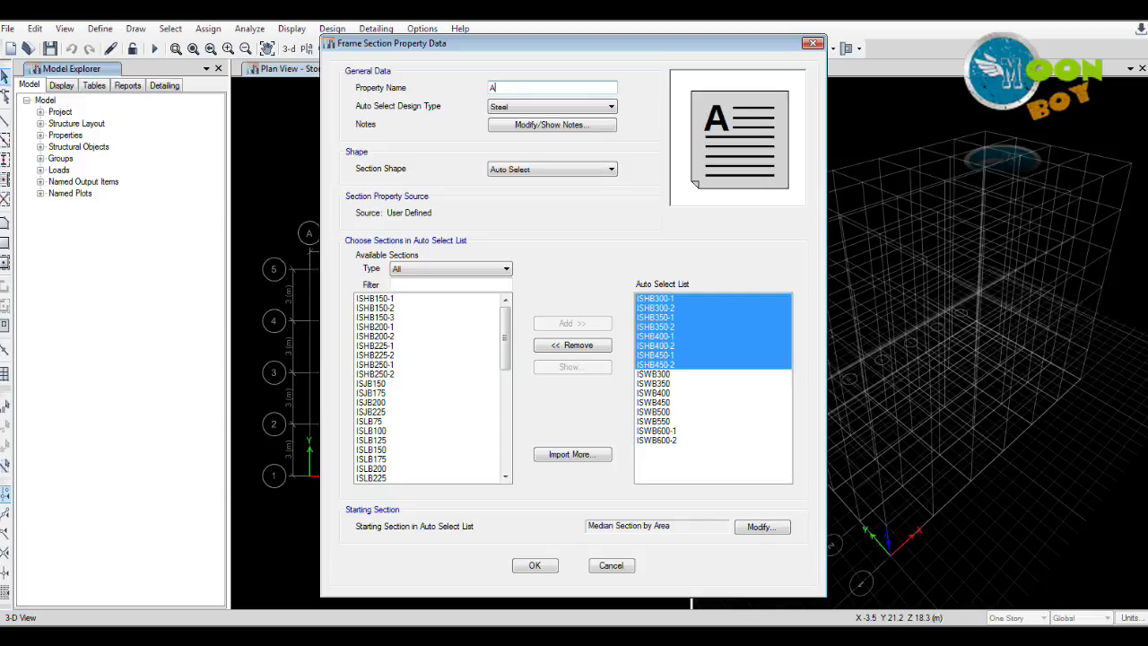
pyautogui.write('UTO COLUMN')
pyautogui.moveTo(565, 49); pyautogui.dragTo(549, 38)
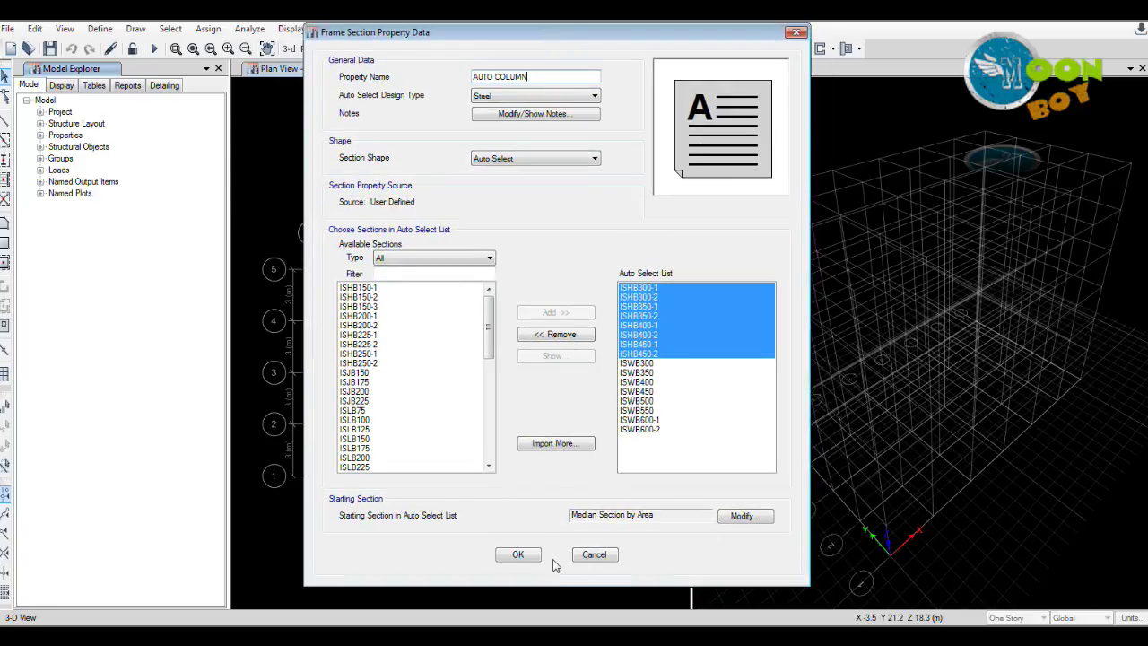
pyautogui.click(631, 460)
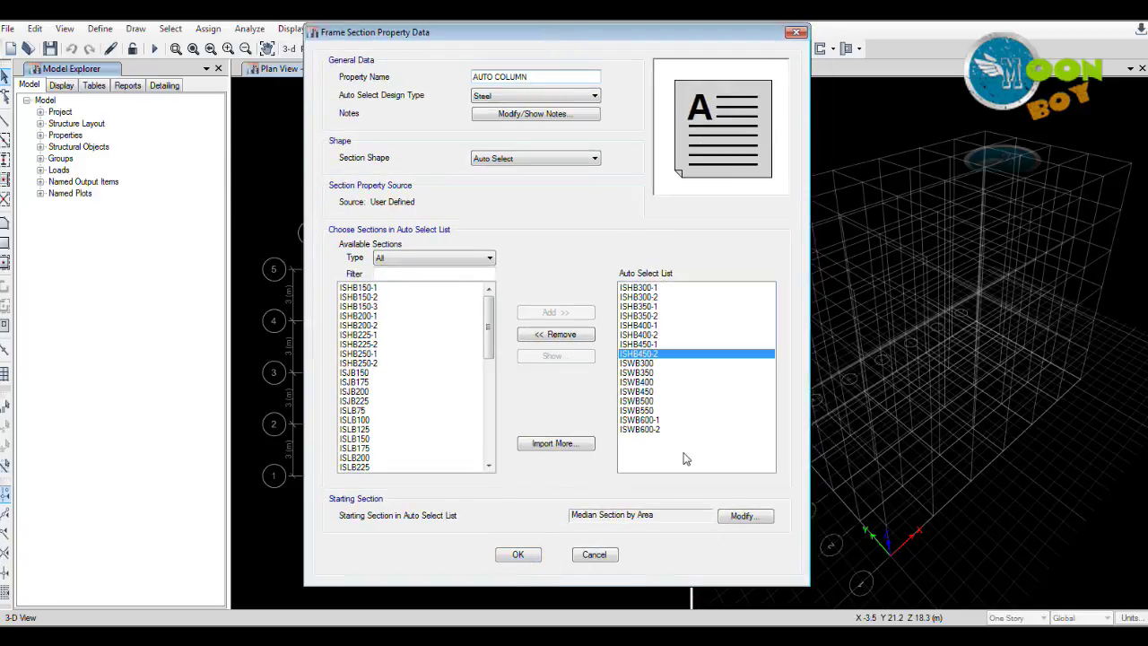
pyautogui.click(518, 555)
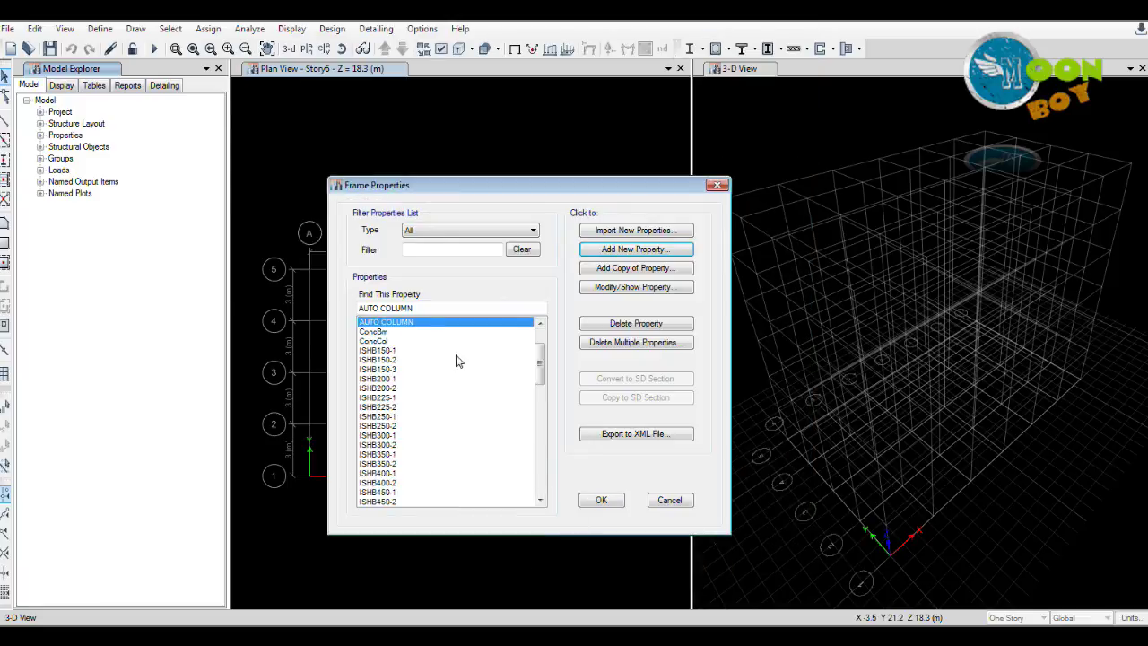
# Step: Confirm AUTO BEAM and AUTO COLUMN in the Frame Properties list and close it
pyautogui.scroll(2, 540, 363)
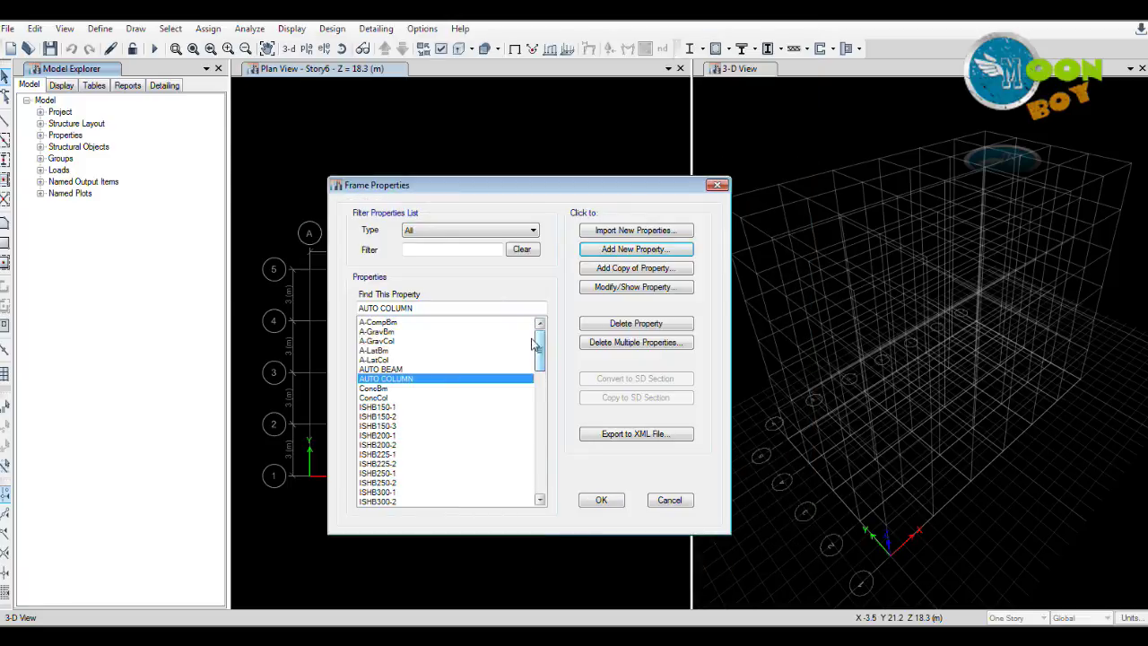
pyautogui.click(413, 370)
pyautogui.click(415, 380)
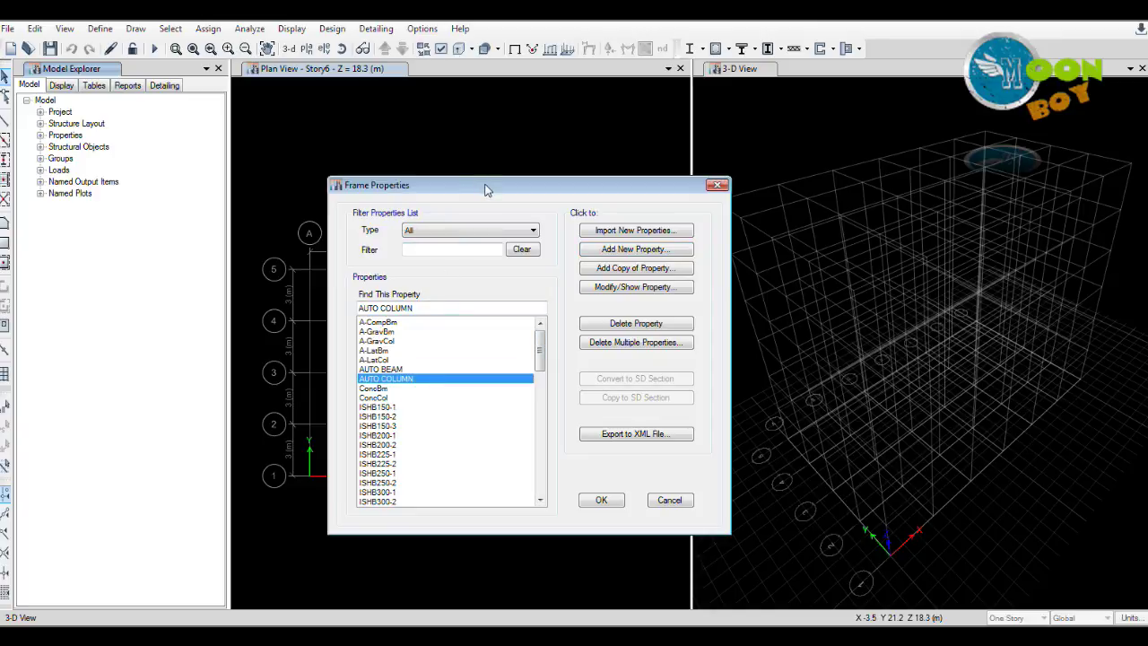
pyautogui.moveTo(487, 187); pyautogui.dragTo(458, 177)
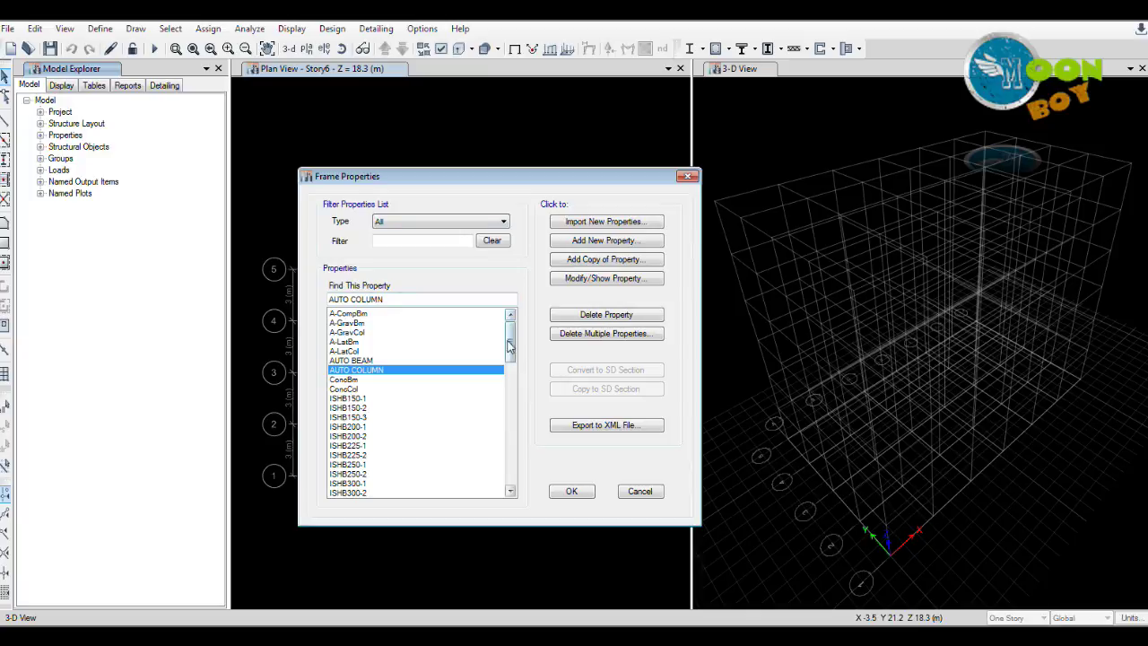
pyautogui.moveTo(531, 178); pyautogui.dragTo(513, 169)
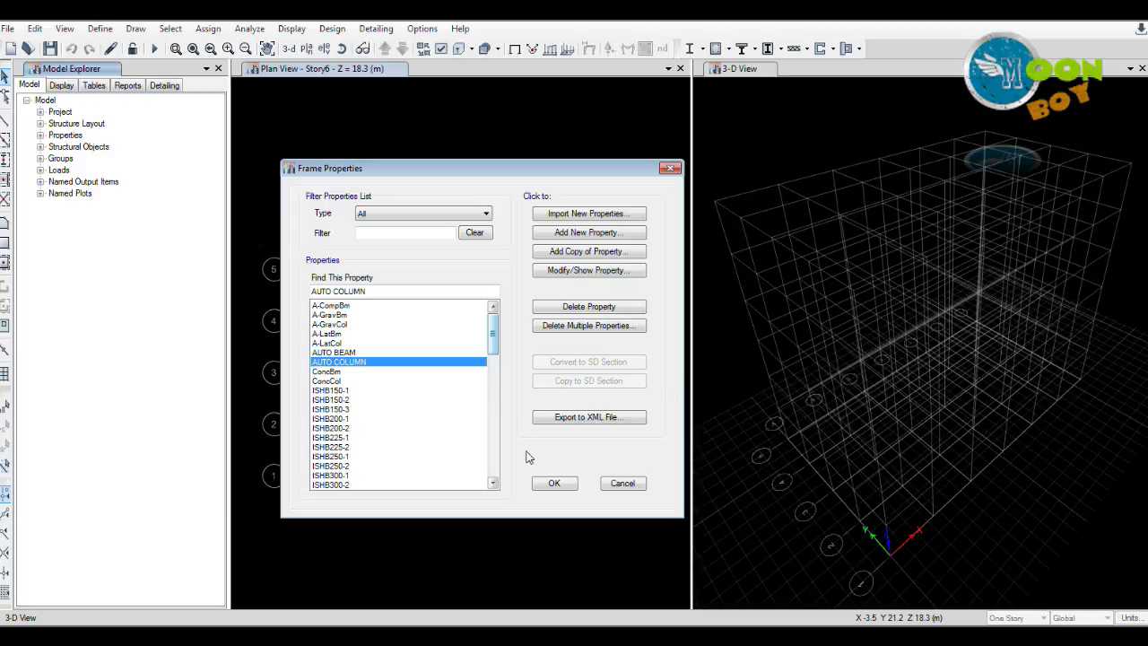
pyautogui.click(555, 484)
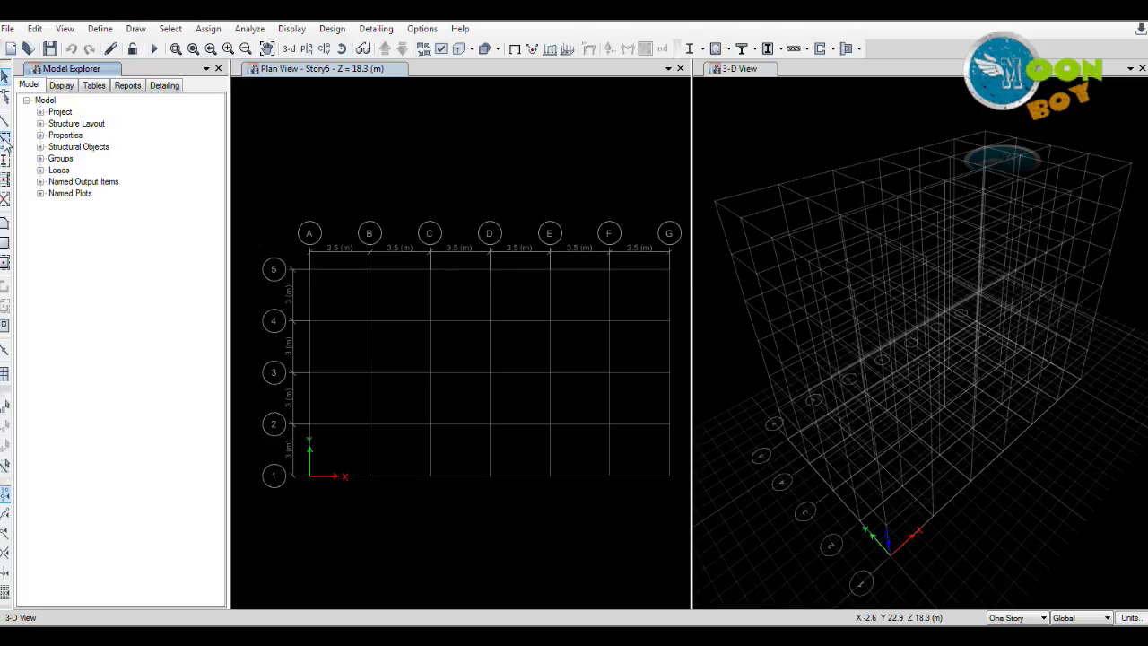
# Step: Switch to Quick Draw Beams/Columns mode from the Draw menu
pyautogui.click(5, 141)
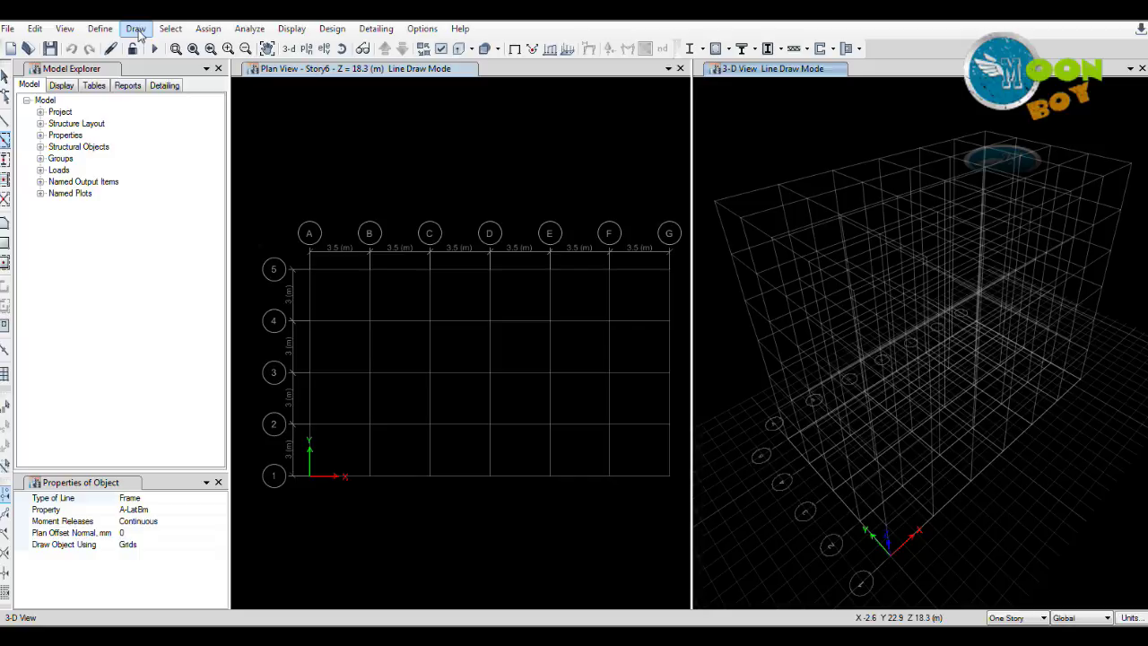
pyautogui.click(137, 30)
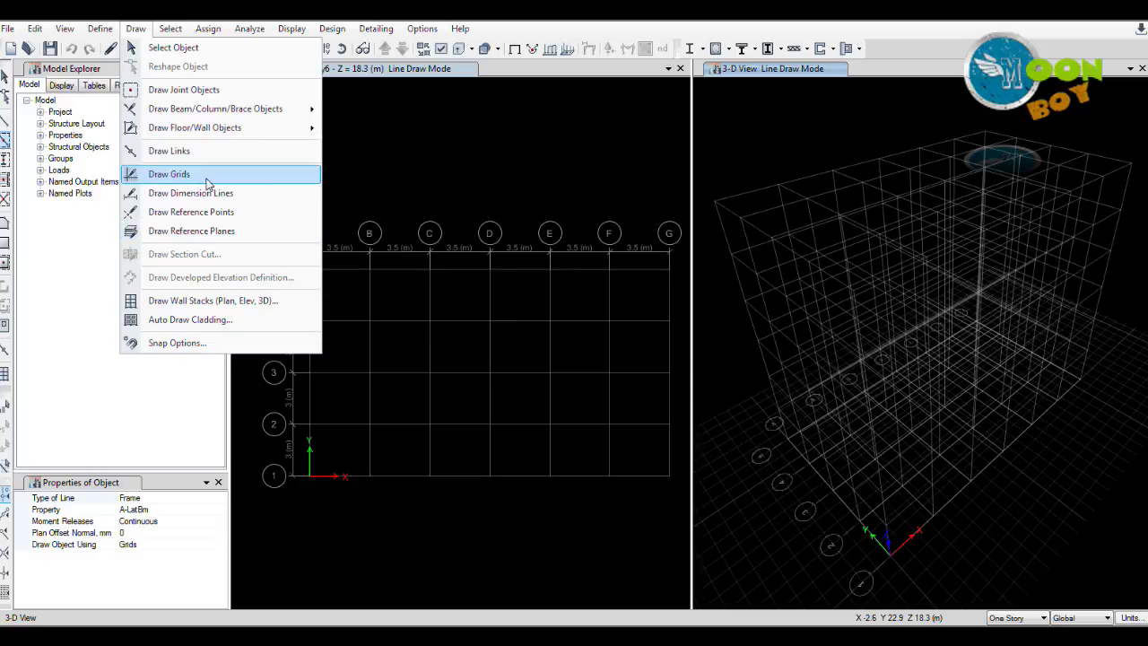
pyautogui.moveTo(207, 111)
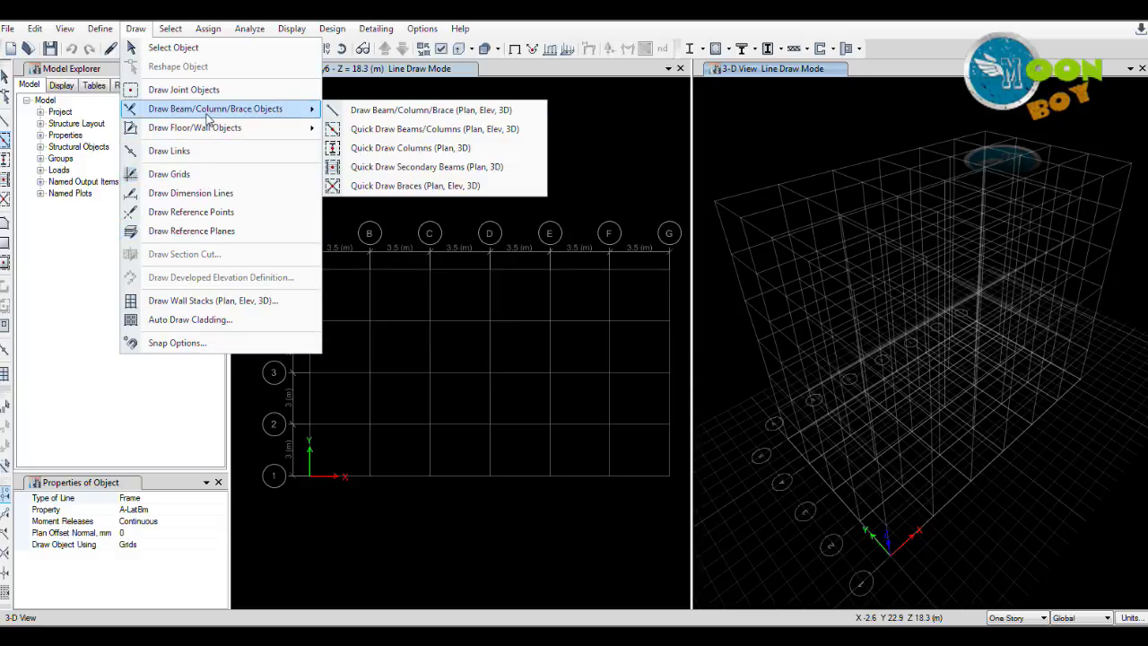
pyautogui.click(405, 130)
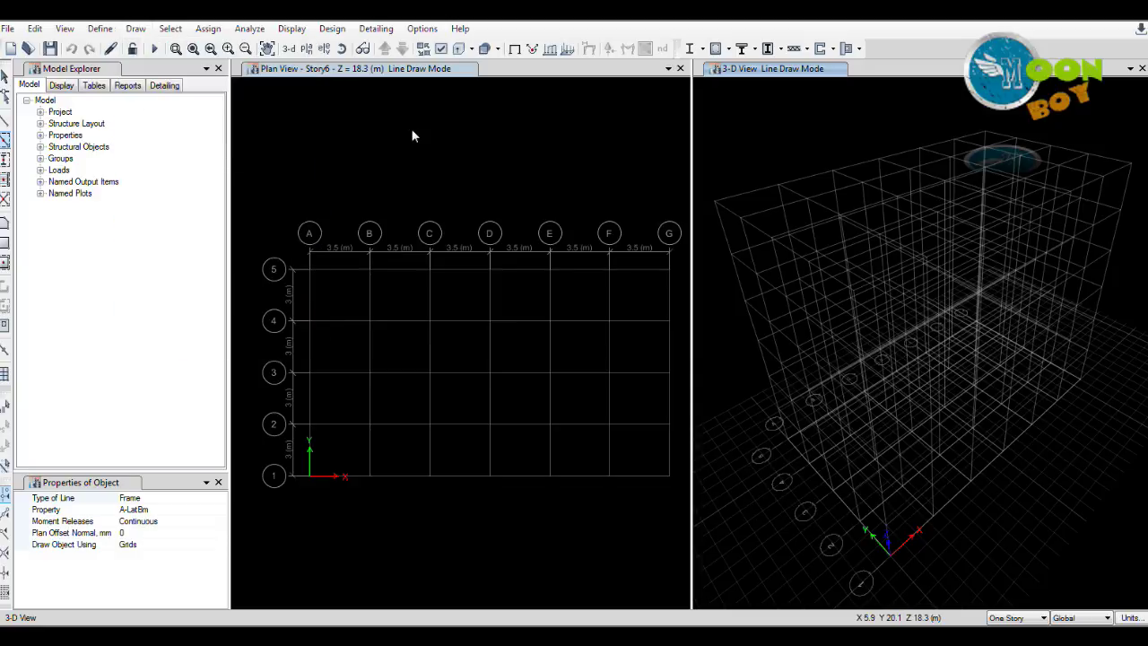
# Step: Set the drawing property to AUTO BEAM and apply drawing to Similar Stories
pyautogui.click(142, 509)
pyautogui.click(220, 509)
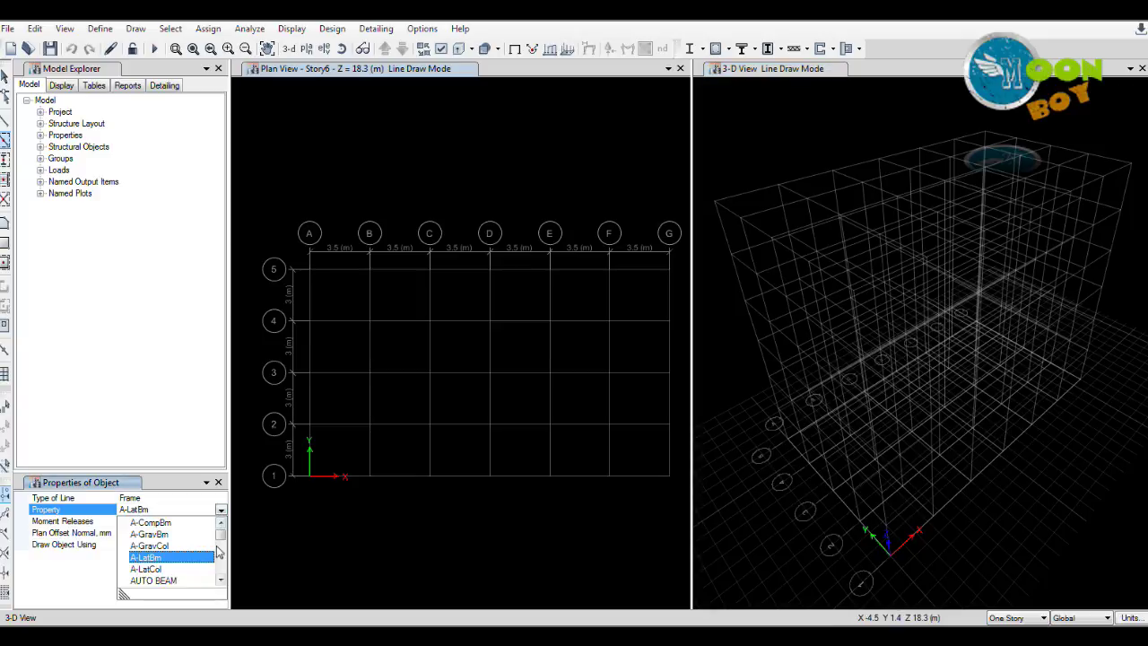
pyautogui.click(172, 581)
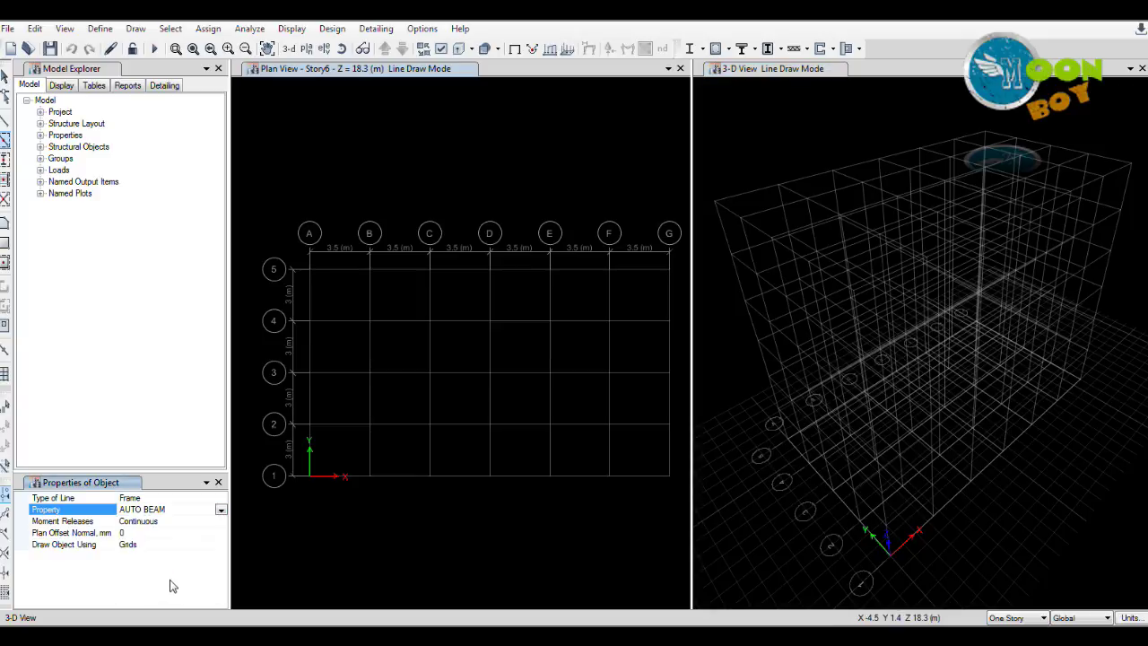
pyautogui.click(159, 521)
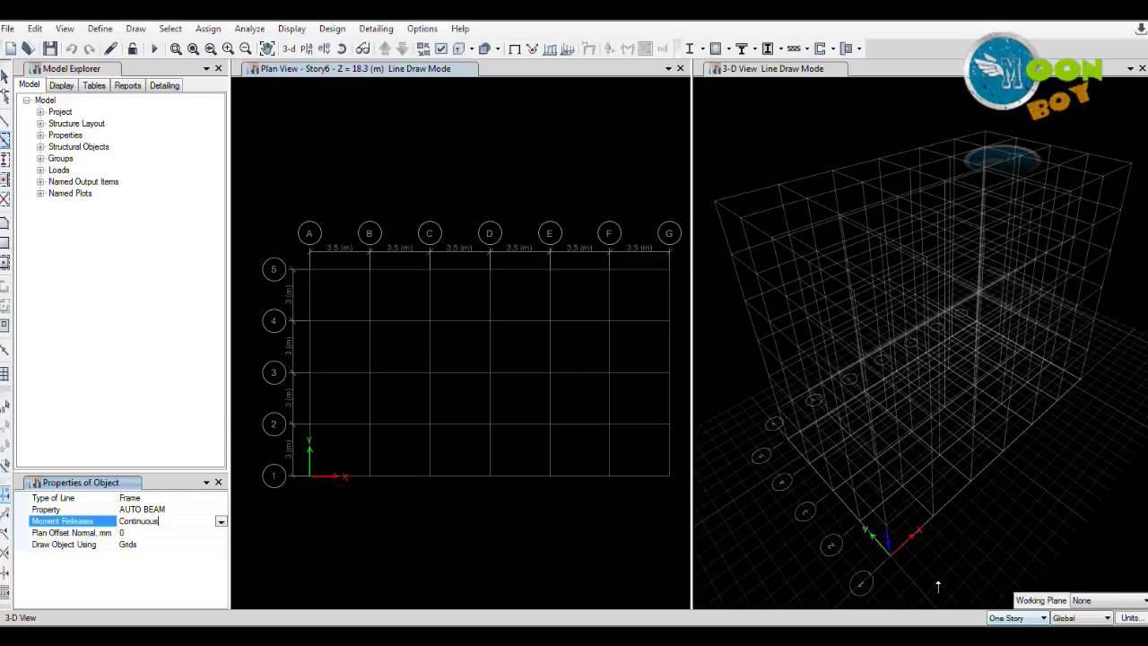
pyautogui.click(1012, 619)
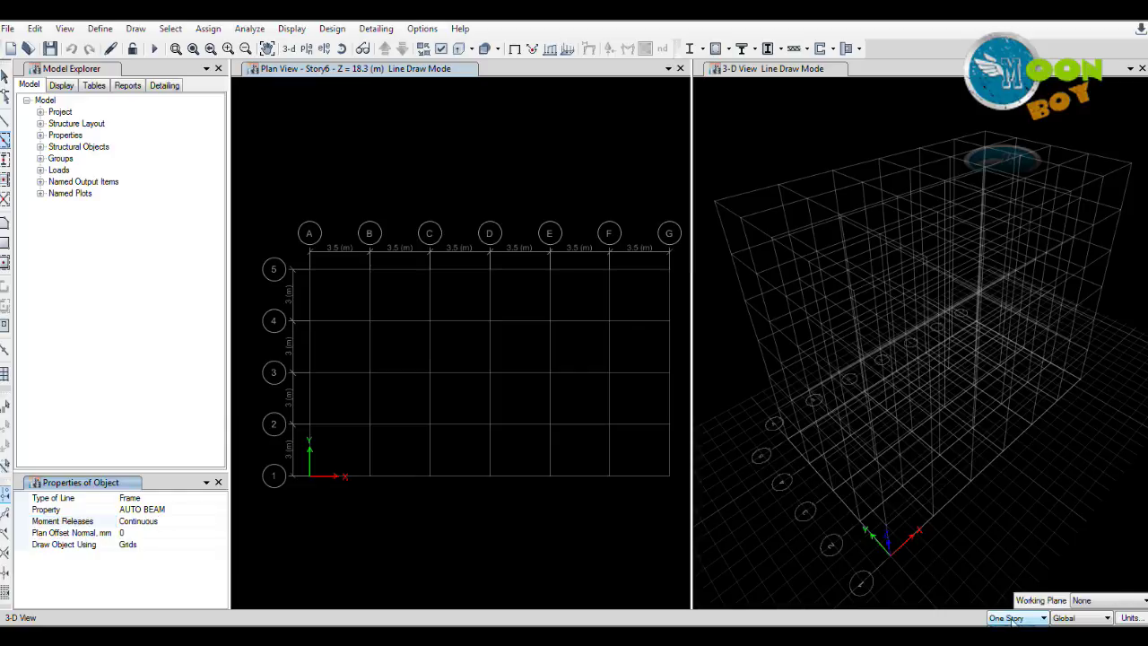
pyautogui.scroll(-2, 1012, 619)
pyautogui.click(153, 510)
pyautogui.click(220, 511)
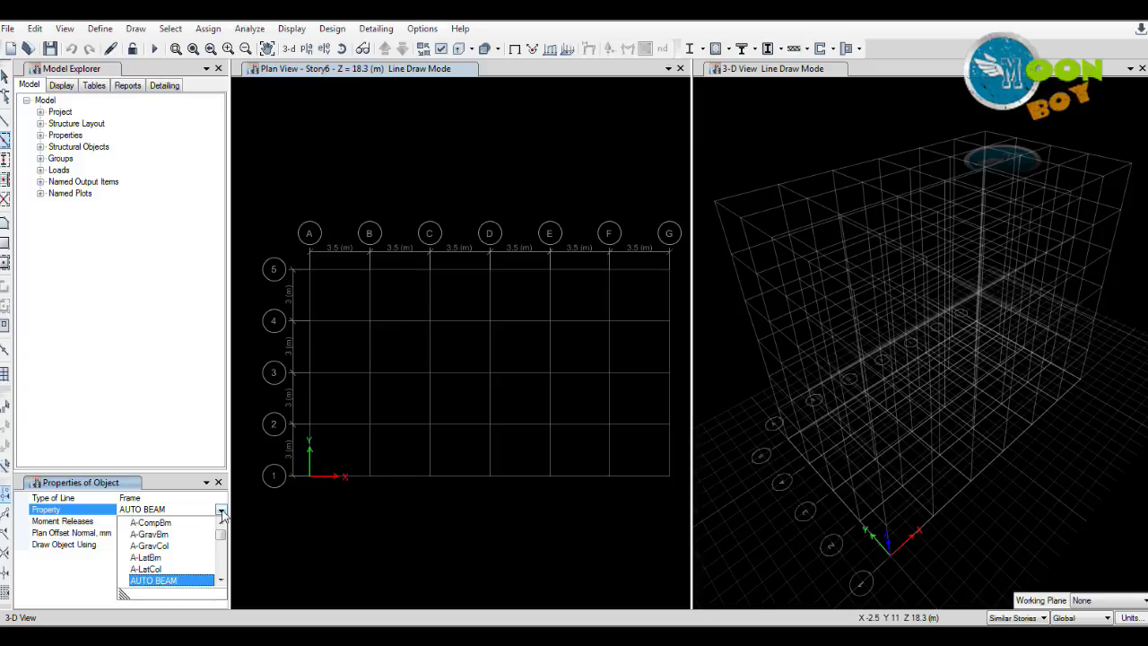
pyautogui.click(175, 581)
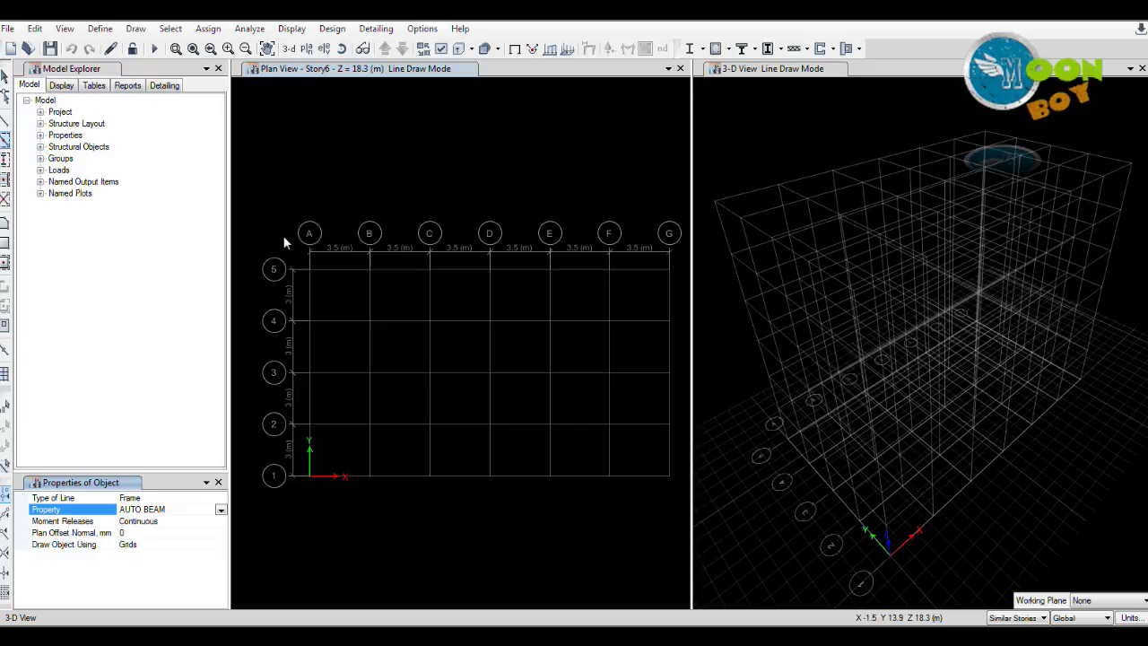
# Step: Window-select the entire plan grid to draw AUTO BEAM beams on every enclosed grid line
pyautogui.moveTo(276, 230); pyautogui.dragTo(684, 497)
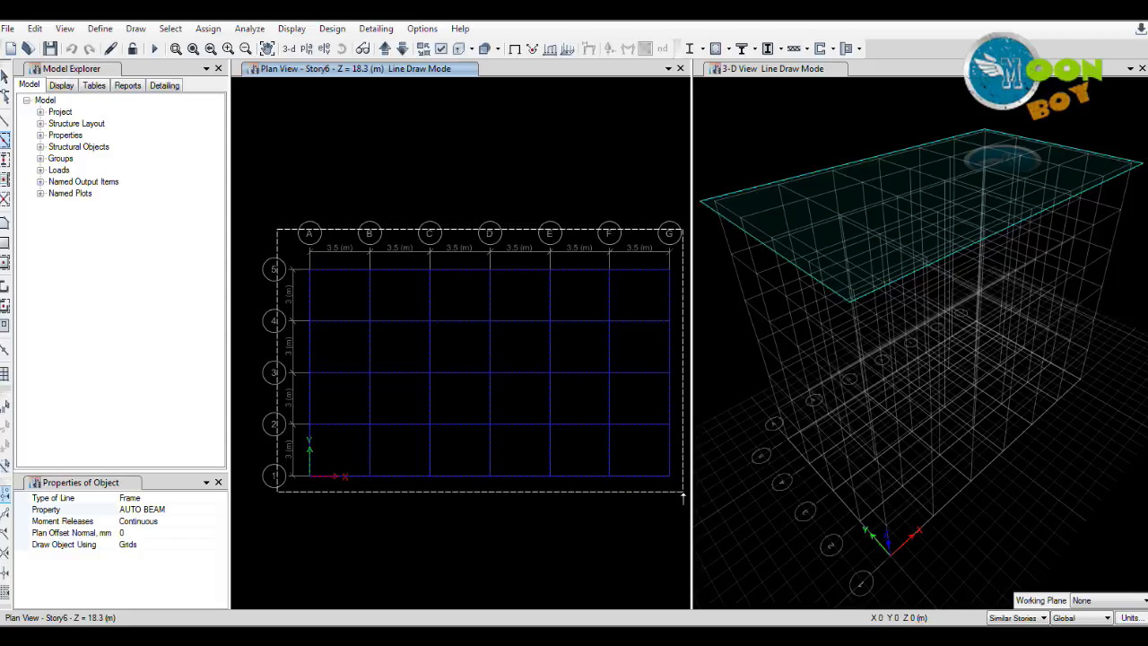
pyautogui.moveTo(684, 497); pyautogui.dragTo(685, 496)
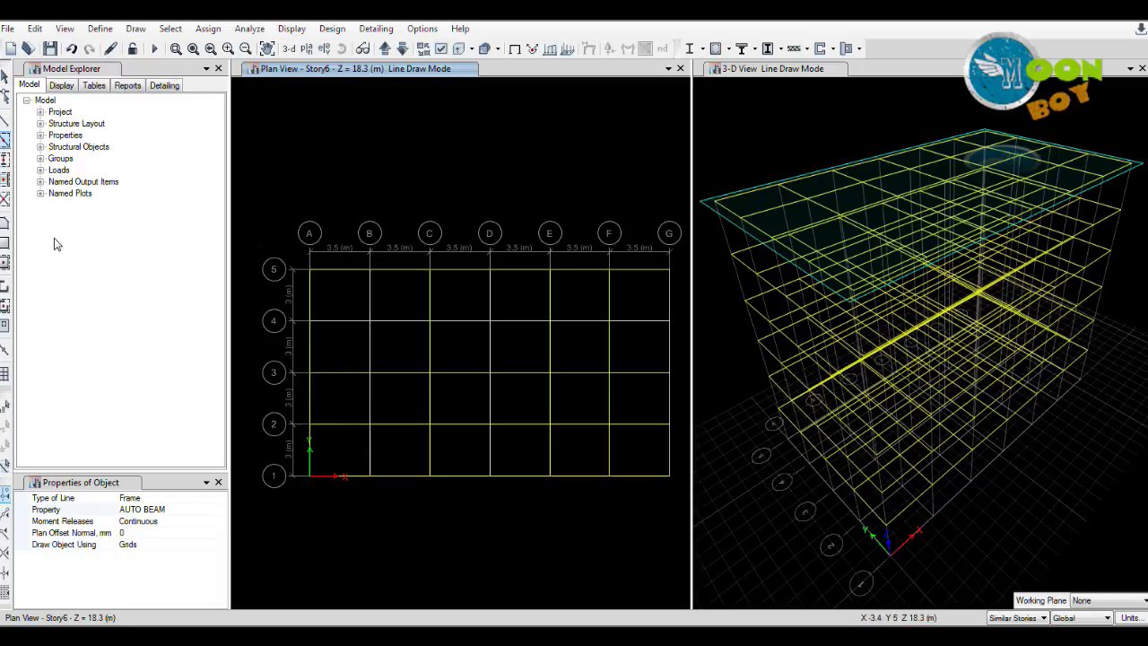
# Step: Switch to Quick Draw Columns with AUTO COLUMN as the section property
pyautogui.click(5, 159)
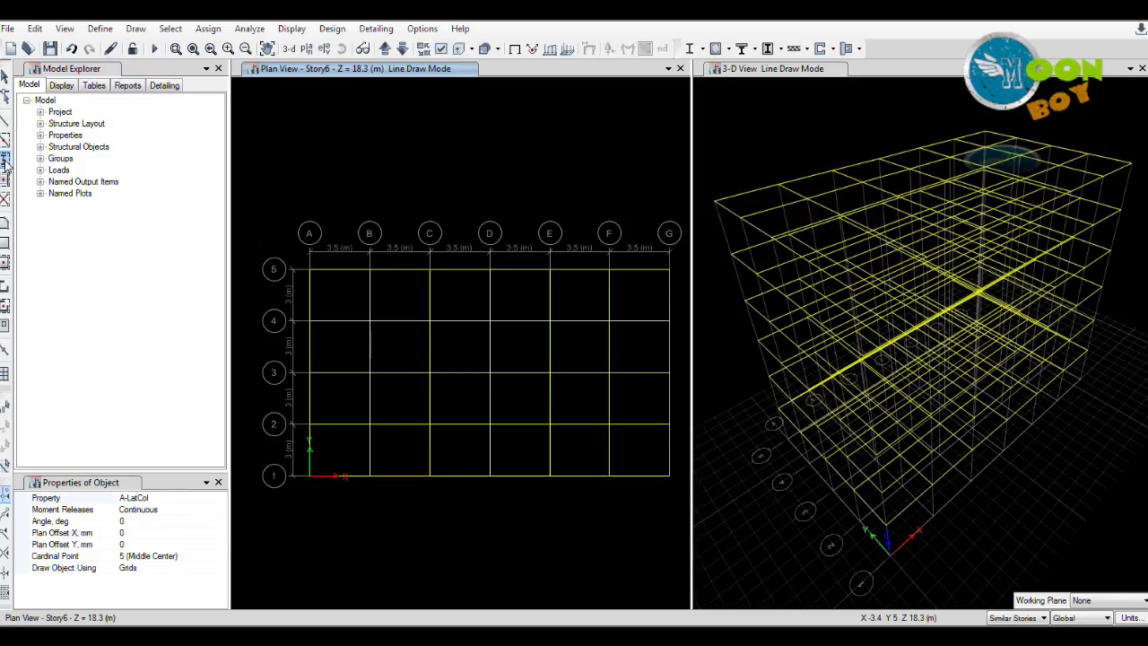
pyautogui.click(183, 501)
pyautogui.click(220, 500)
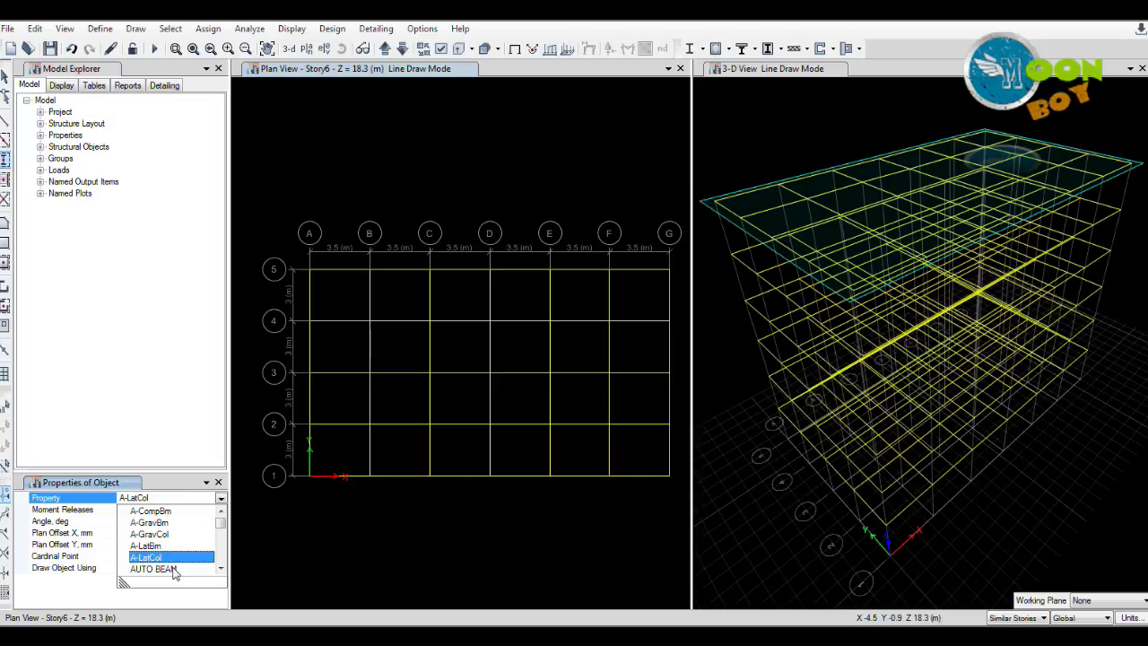
pyautogui.click(221, 568)
pyautogui.click(221, 569)
pyautogui.click(221, 569)
pyautogui.click(171, 547)
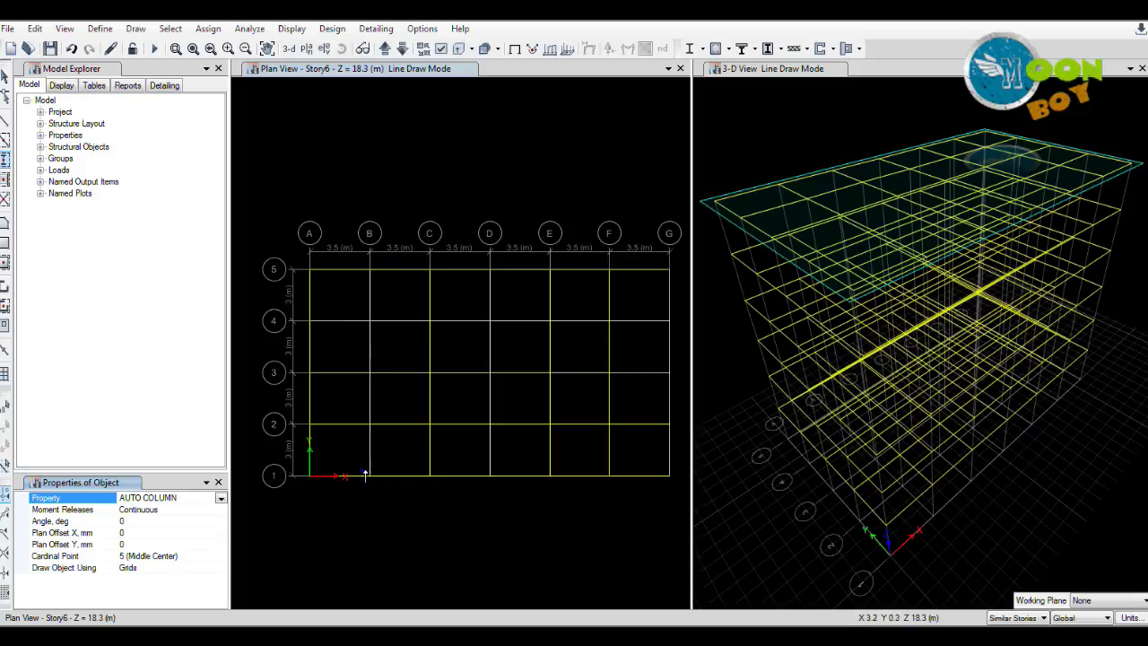
# Step: Set a white display background, then window-draw AUTO COLUMN columns over grid B5 to F1
pyautogui.click(421, 29)
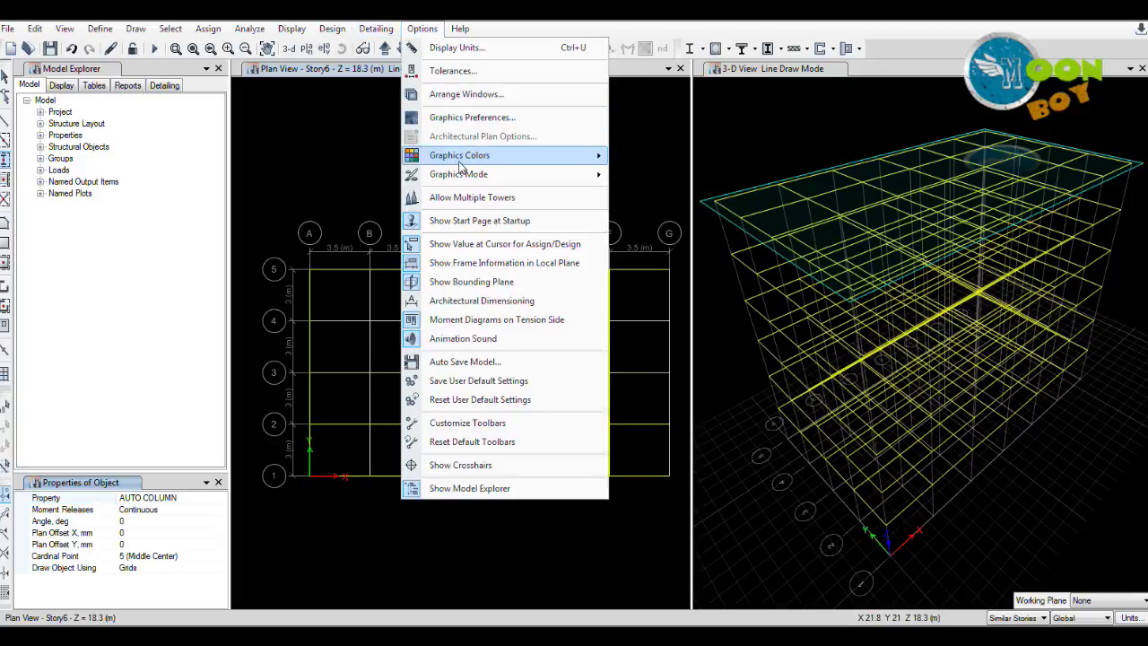
pyautogui.moveTo(542, 162)
pyautogui.click(677, 159)
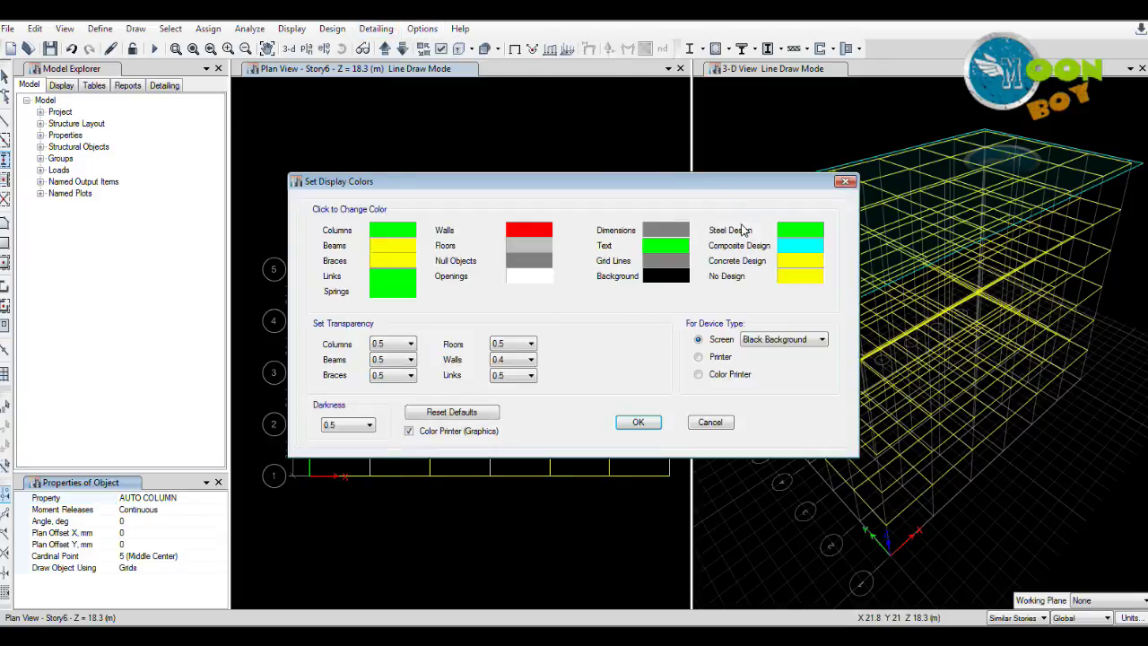
pyautogui.click(779, 345)
pyautogui.click(771, 360)
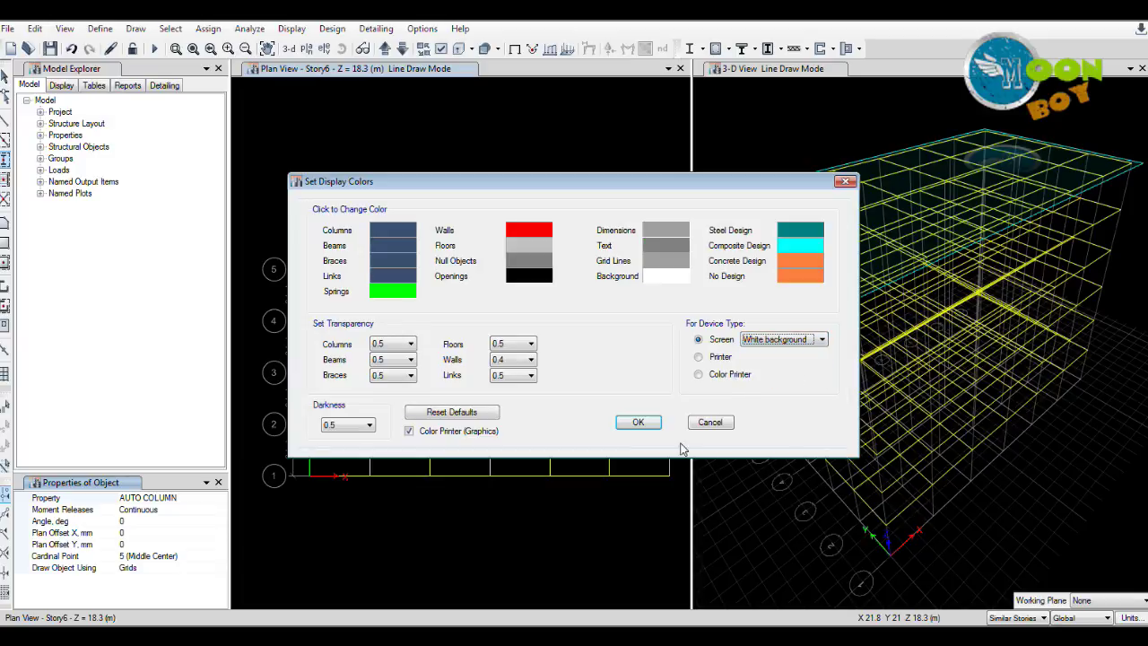
pyautogui.click(638, 422)
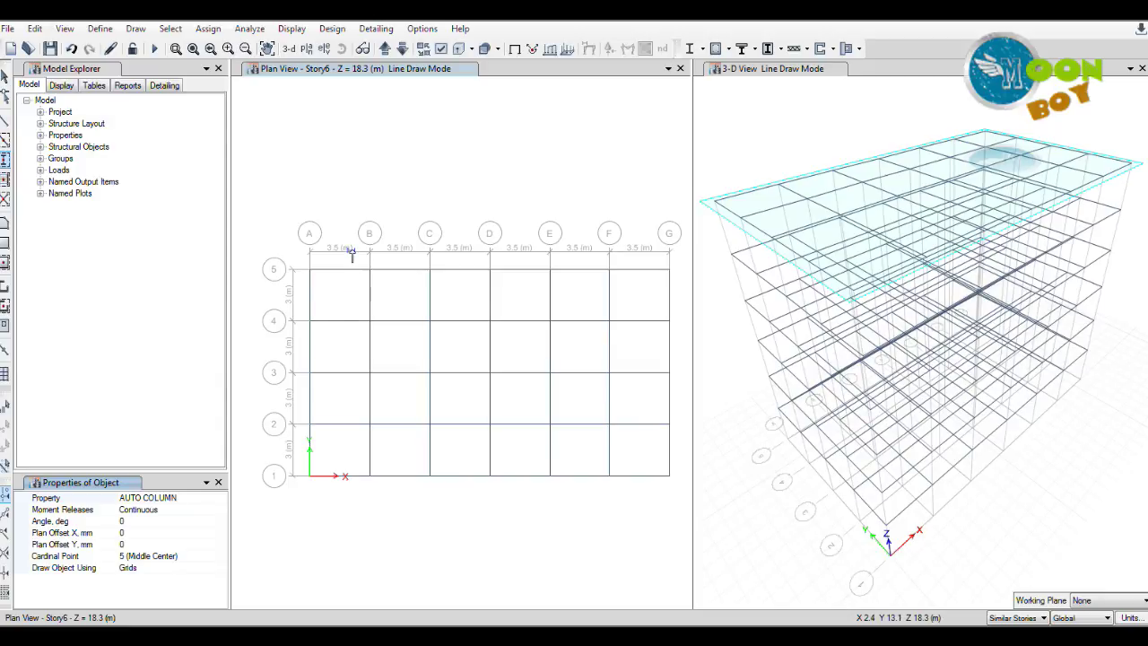
pyautogui.moveTo(351, 250); pyautogui.dragTo(623, 509)
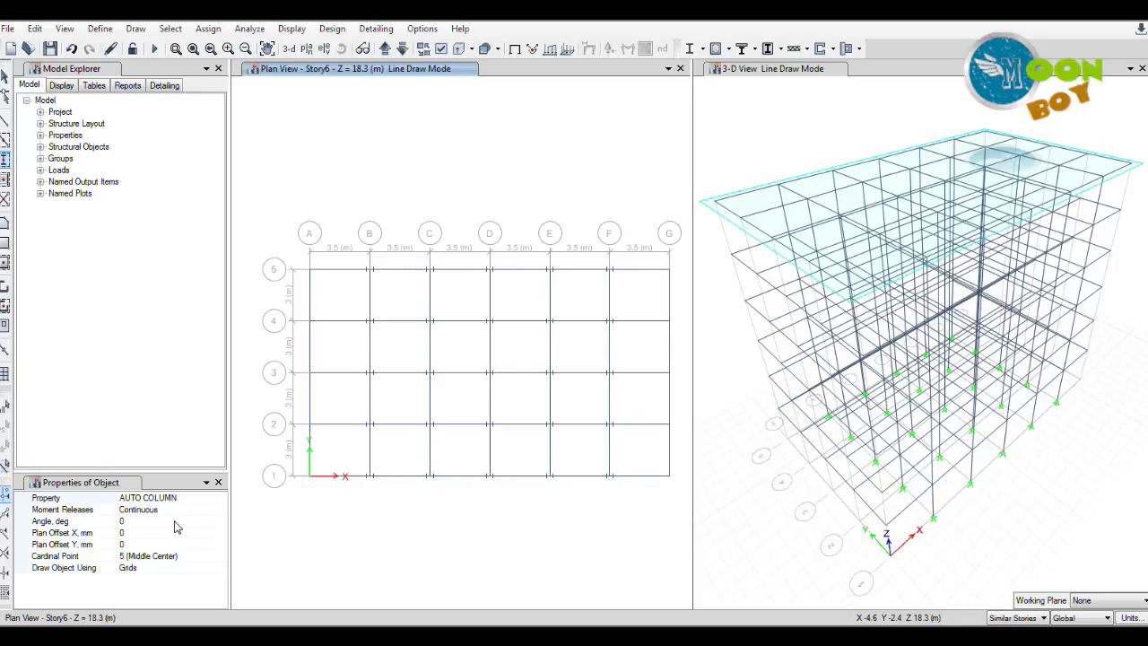
# Step: Set the column angle to 90 and draw columns along grid lines A and G
pyautogui.click(139, 522)
pyautogui.doubleClick(137, 523)
pyautogui.write('9')
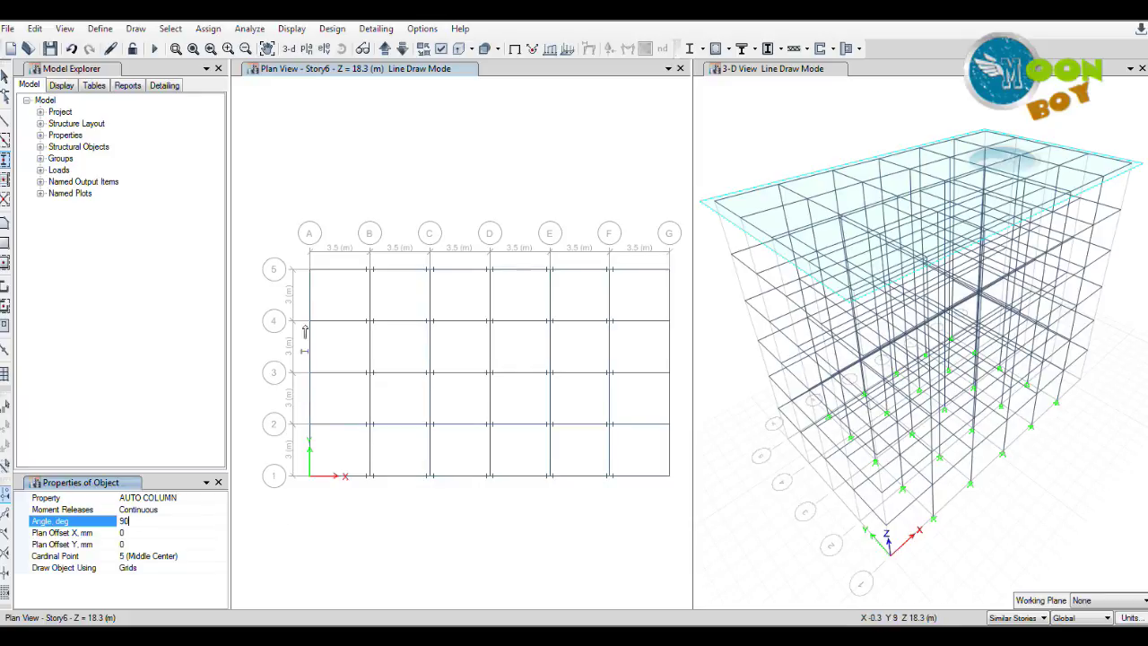
pyautogui.moveTo(291, 233); pyautogui.dragTo(335, 519)
pyautogui.moveTo(654, 213); pyautogui.dragTo(679, 539)
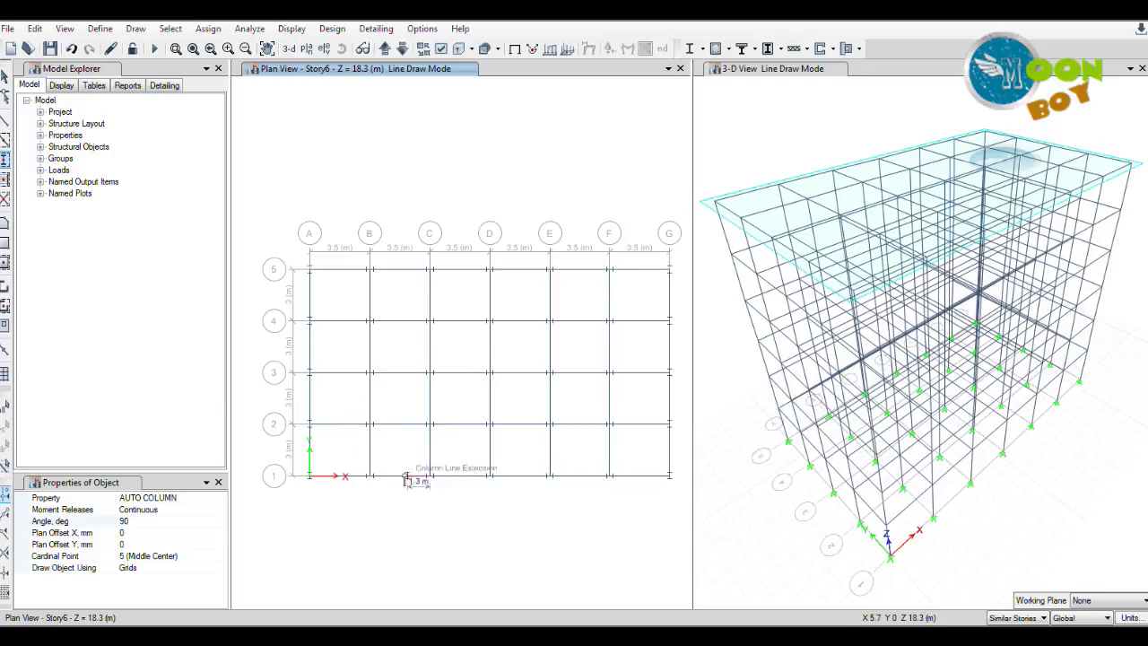
# Step: Stop drawing columns and open the Deck1 deck section for editing
pyautogui.click(5, 77)
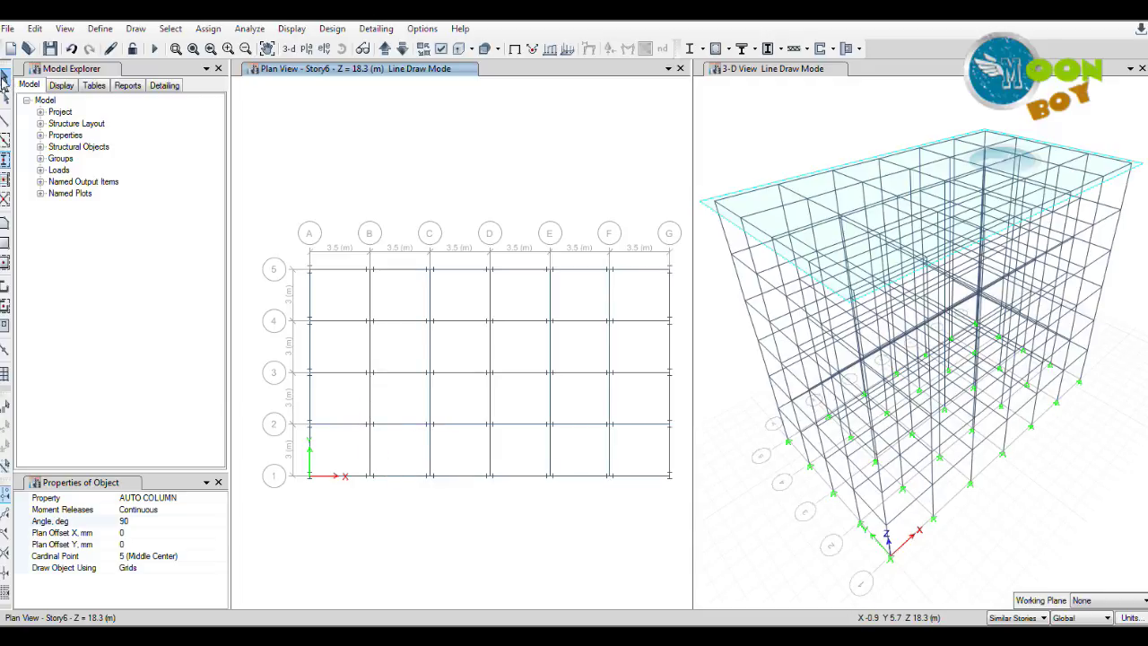
pyautogui.click(101, 29)
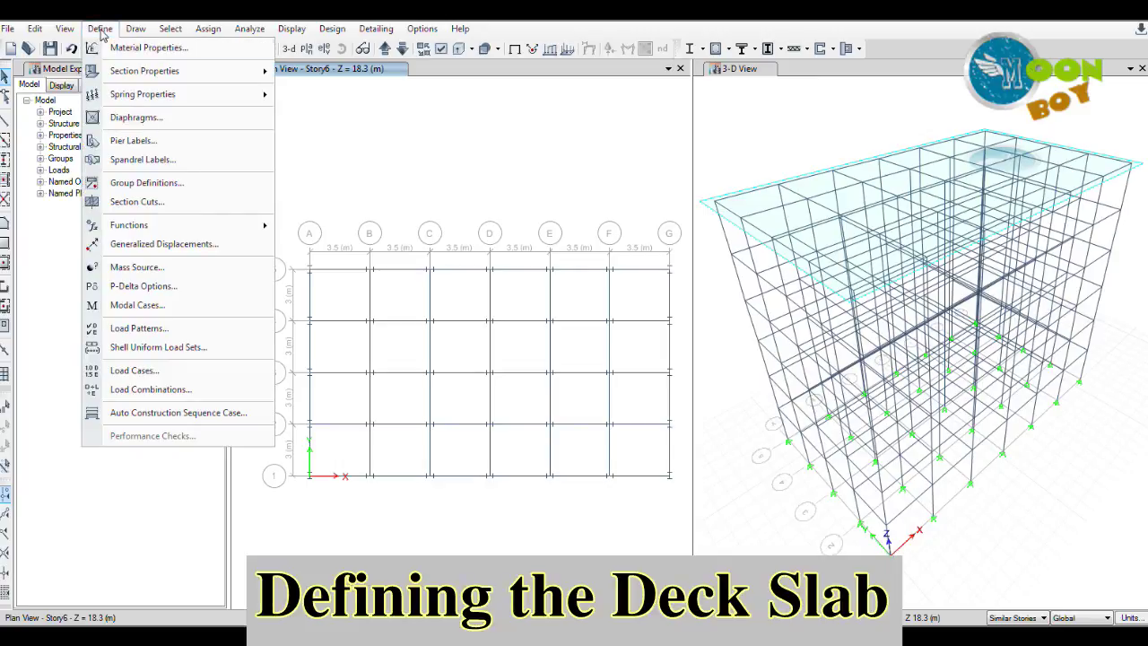
pyautogui.moveTo(131, 79)
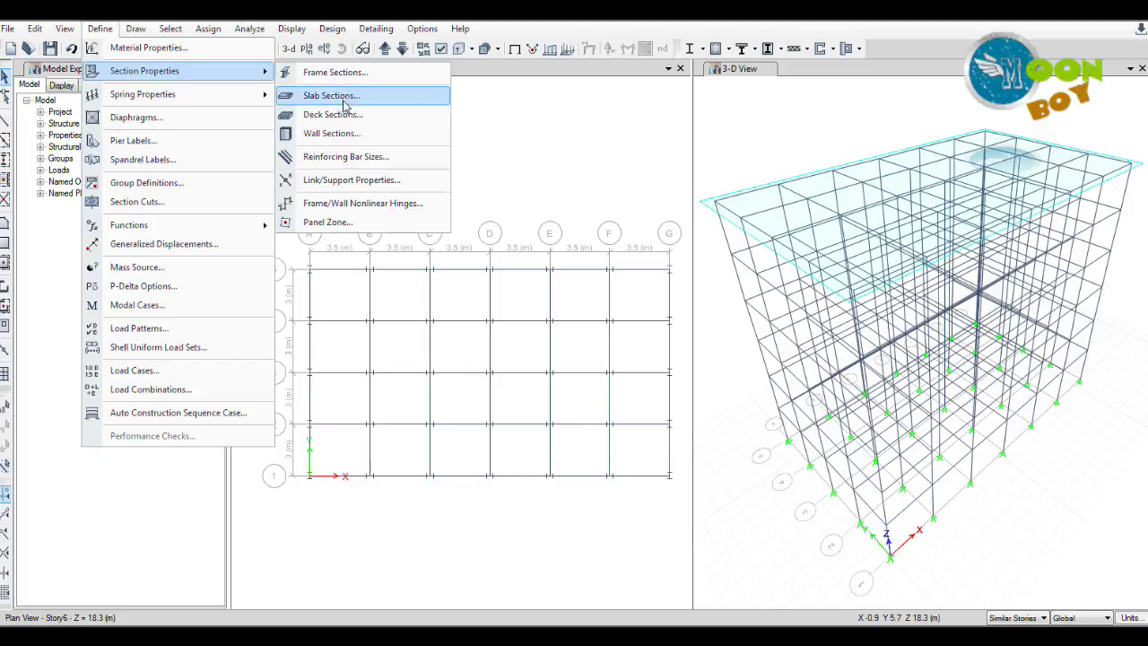
pyautogui.click(348, 117)
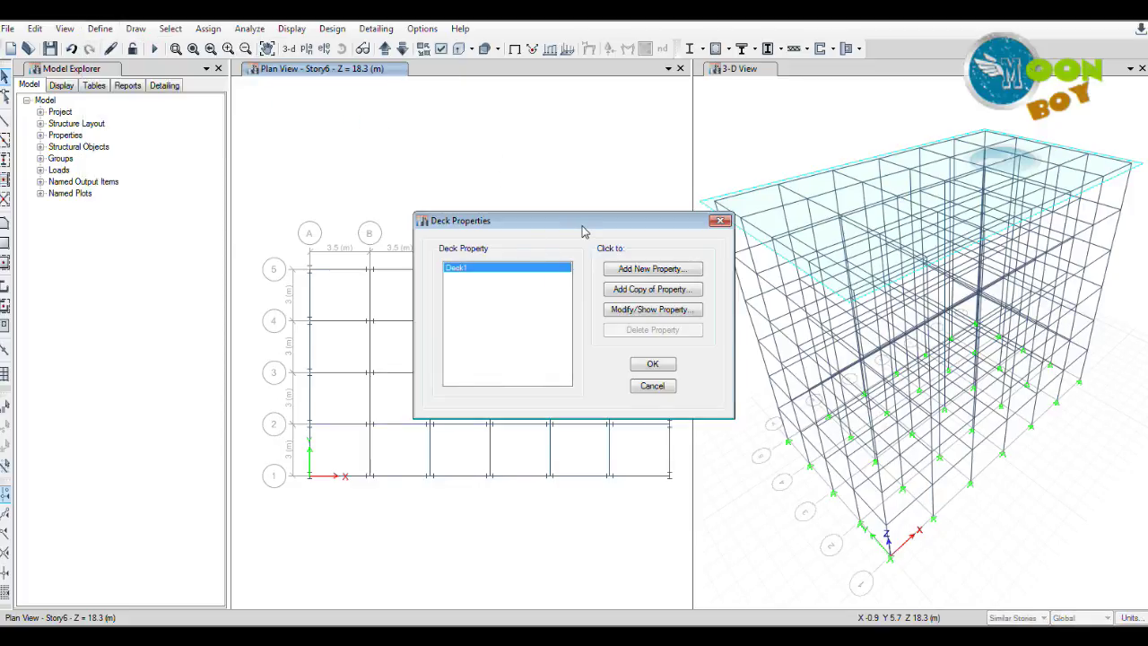
pyautogui.moveTo(582, 225); pyautogui.dragTo(535, 229)
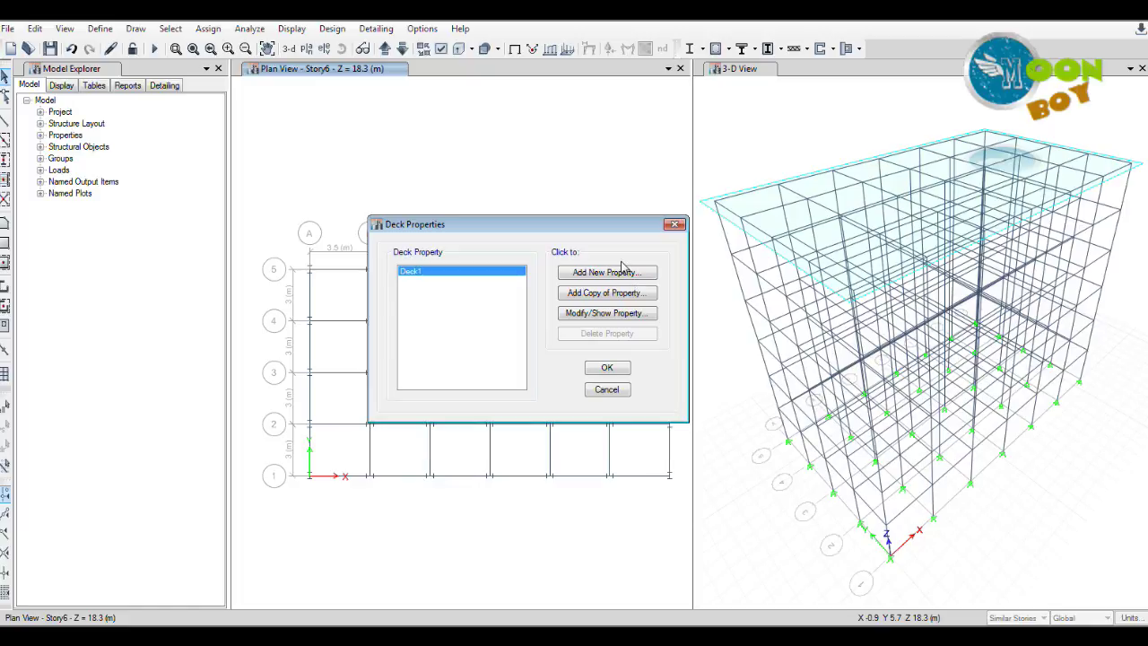
pyautogui.click(606, 314)
pyautogui.moveTo(594, 97); pyautogui.dragTo(637, 94)
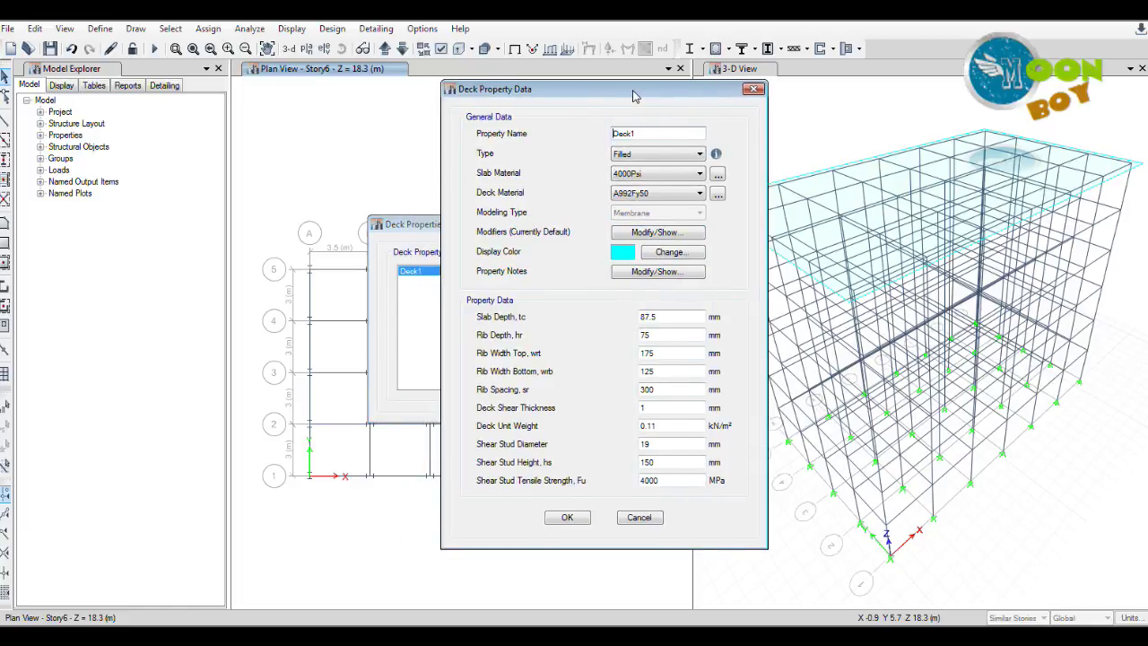
# Step: Set Deck1's slab material to M25, deck material to HYSD500 and slab depth to 110 mm
pyautogui.click(662, 176)
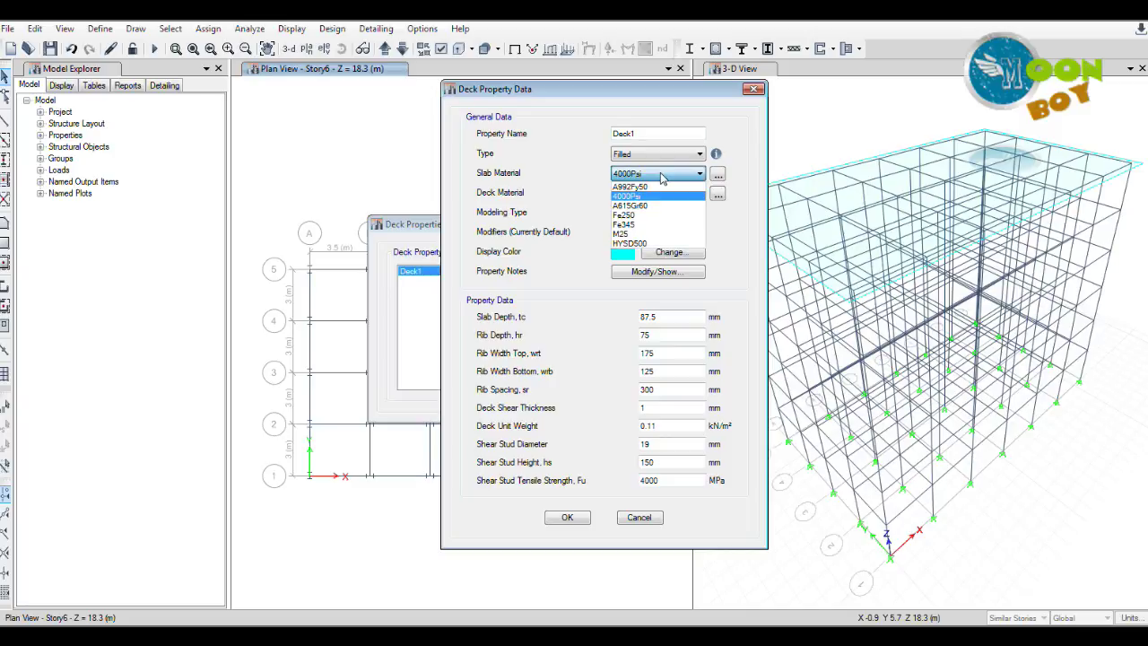
pyautogui.click(650, 234)
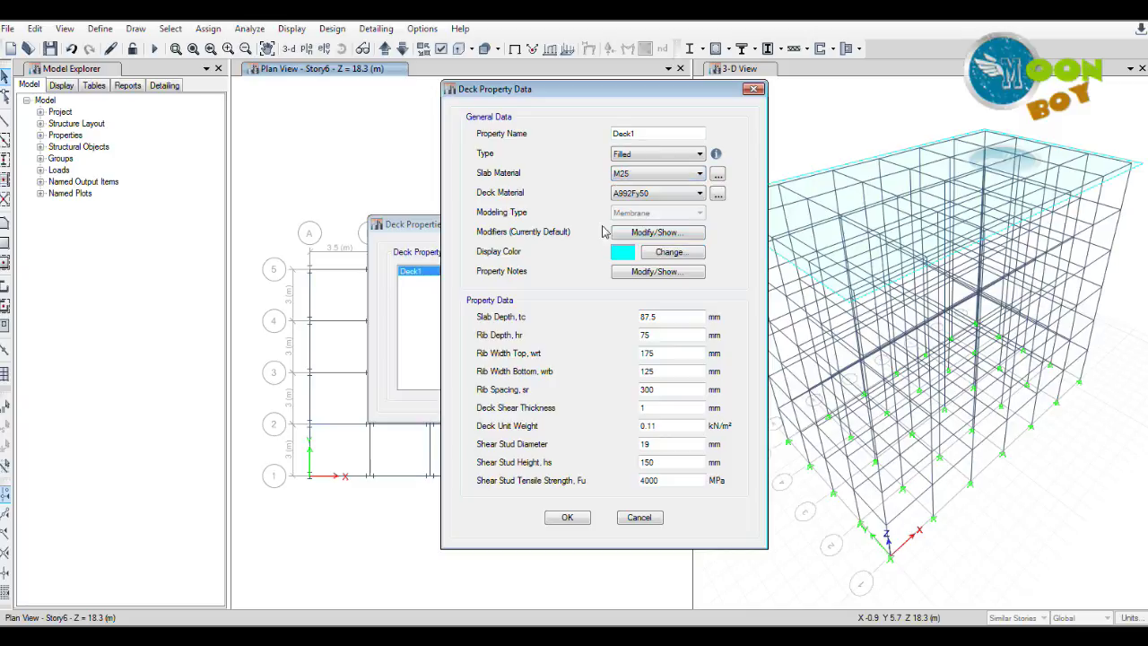
pyautogui.click(654, 199)
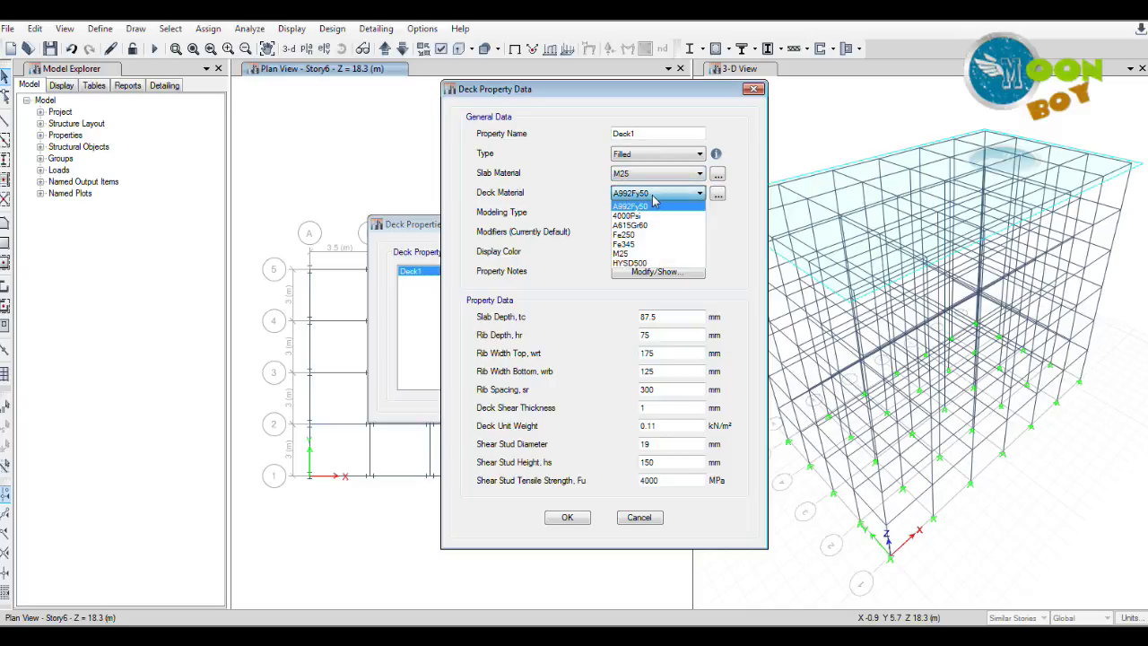
pyautogui.click(656, 262)
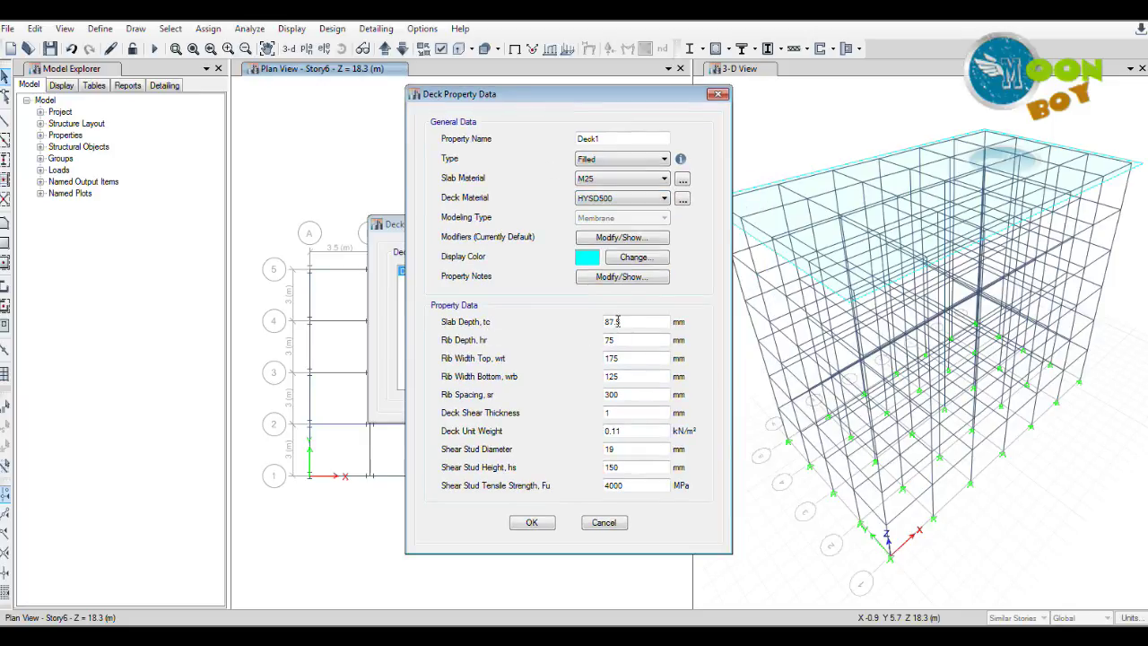
pyautogui.doubleClick(623, 322)
pyautogui.write('110')
pyautogui.click(646, 359)
pyautogui.click(647, 395)
pyautogui.moveTo(506, 100); pyautogui.dragTo(552, 101)
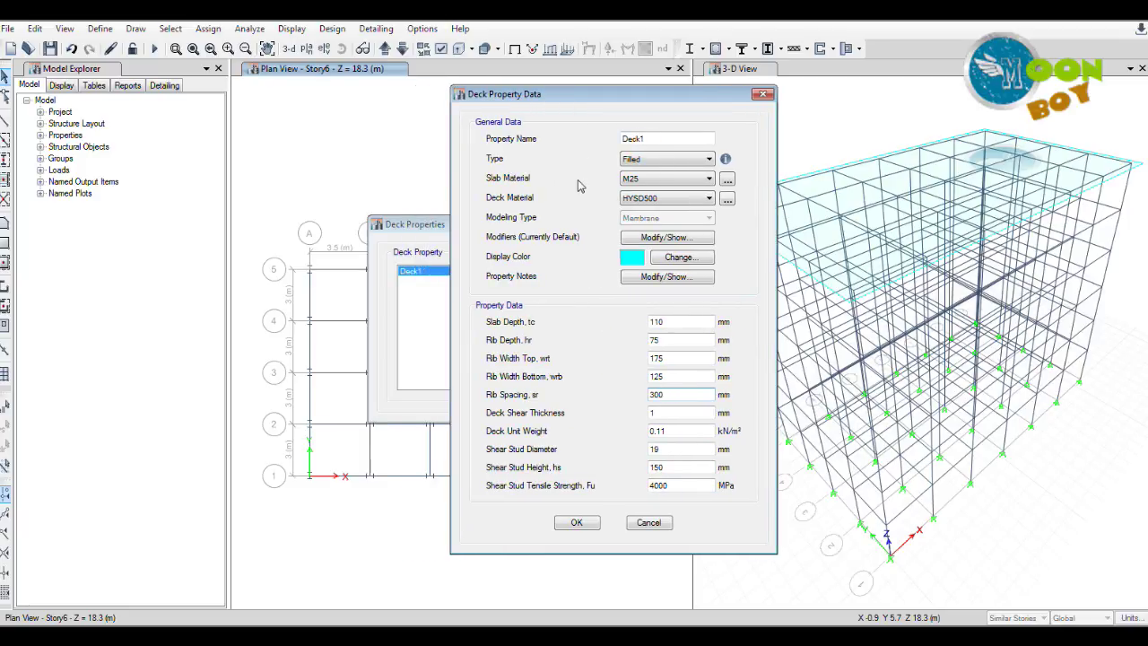
pyautogui.click(580, 523)
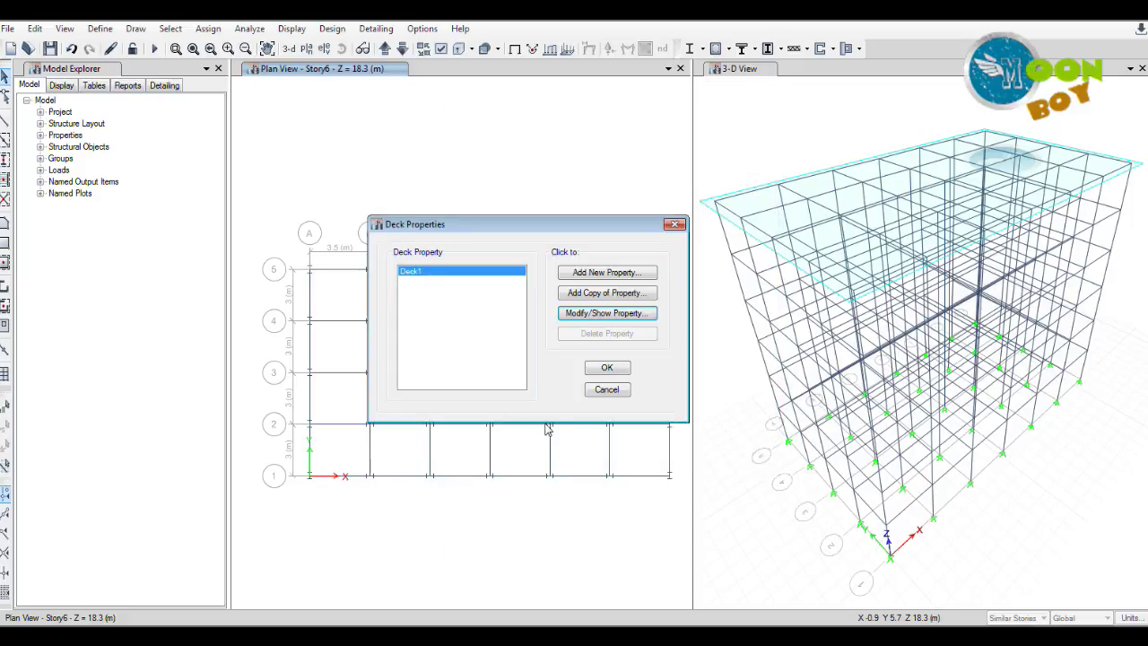
# Step: Close the deck definitions and start adding a new frame section property
pyautogui.click(607, 369)
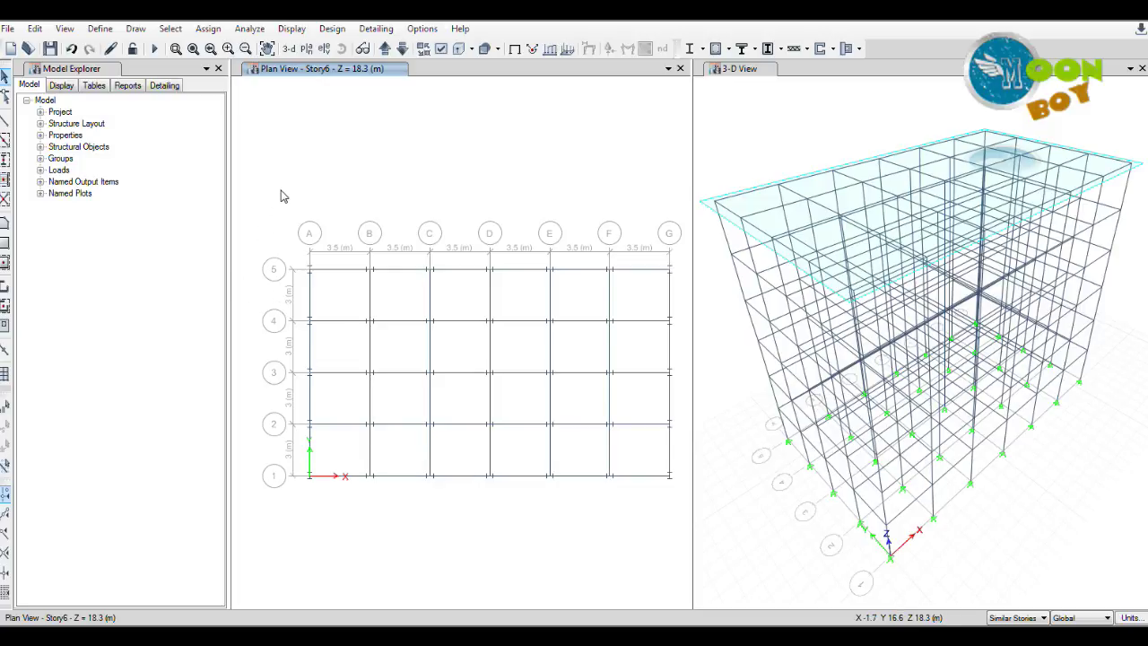
pyautogui.click(102, 30)
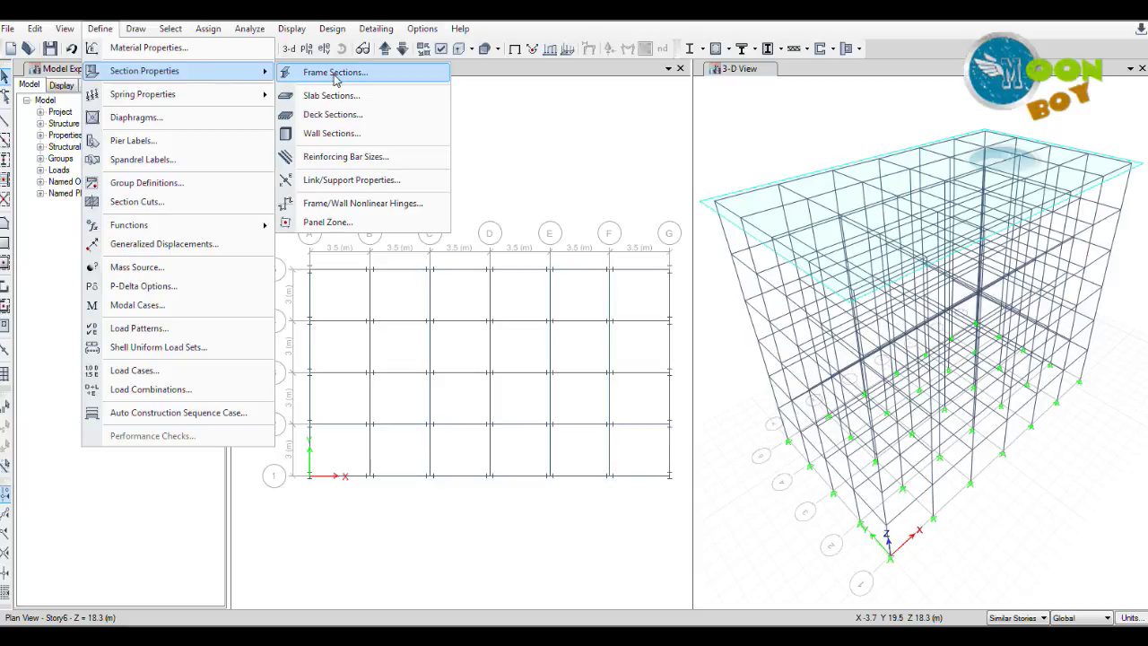
pyautogui.click(335, 80)
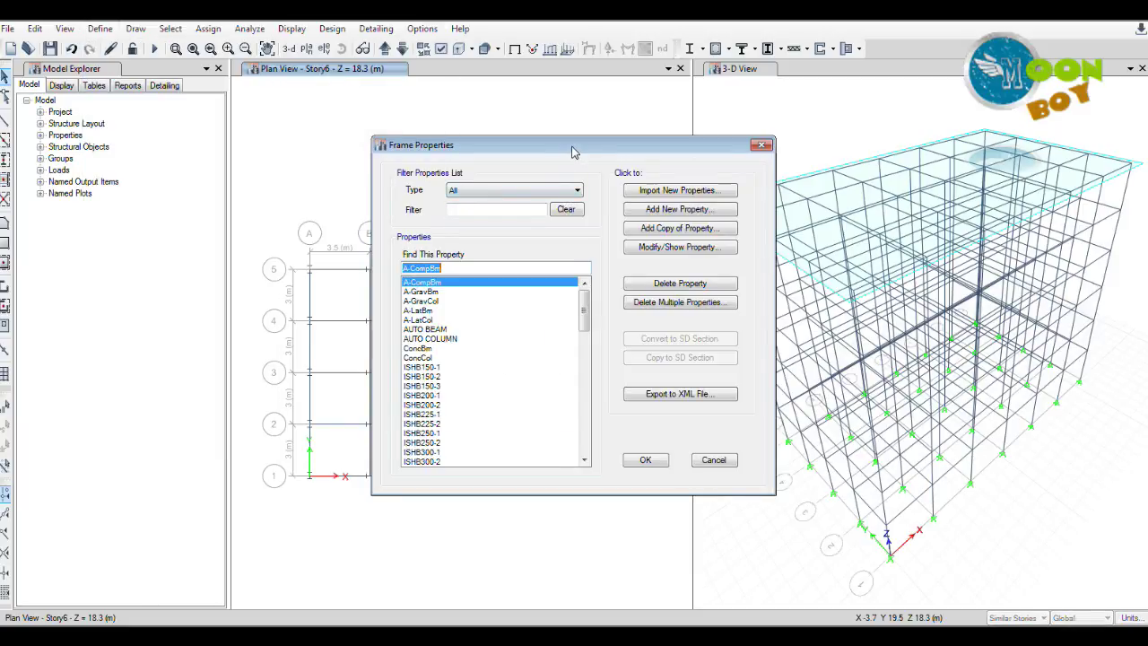
pyautogui.moveTo(572, 151); pyautogui.dragTo(535, 151)
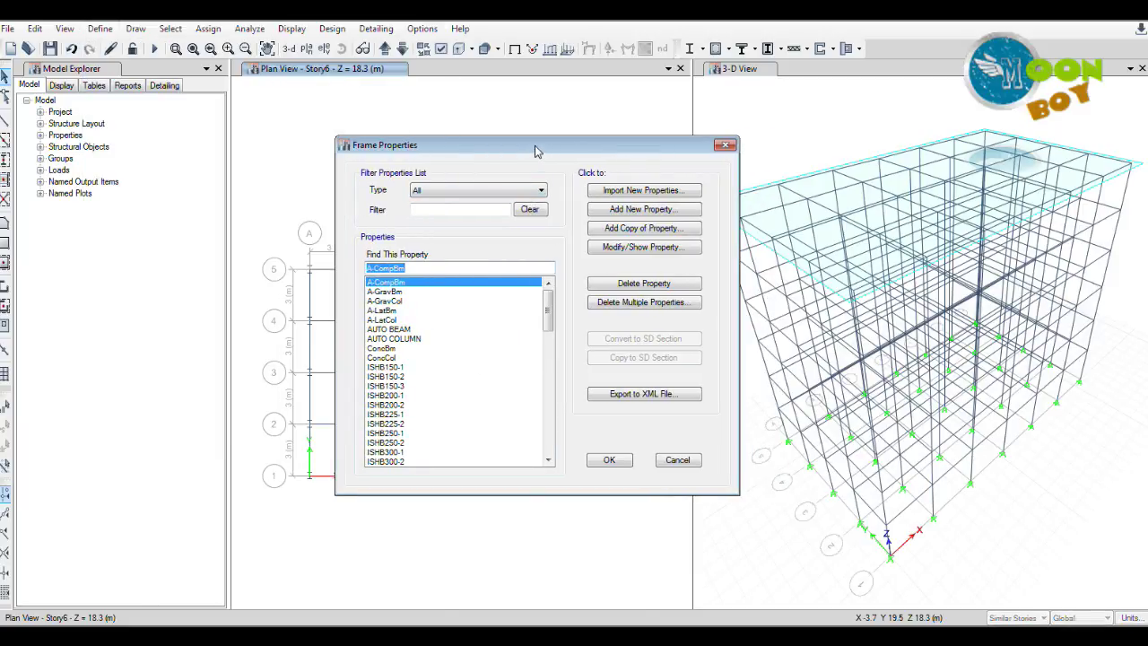
pyautogui.click(640, 210)
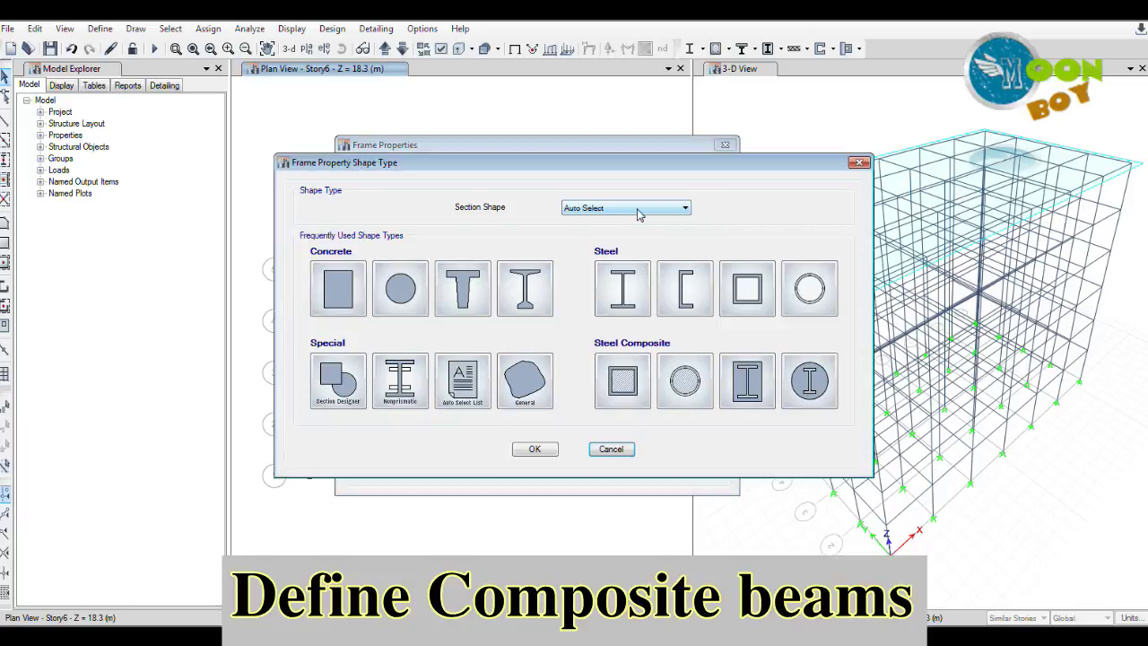
# Step: Make the new section FSec1 a steel composite I-beam with Auto Select as its shape
pyautogui.click(749, 386)
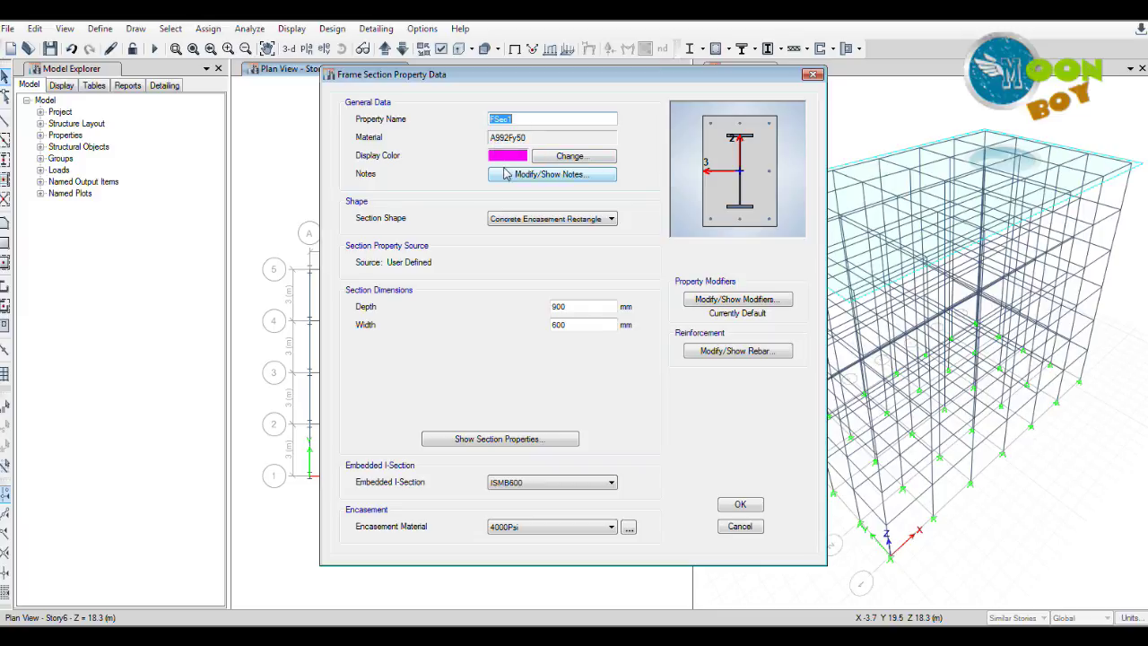
pyautogui.click(561, 223)
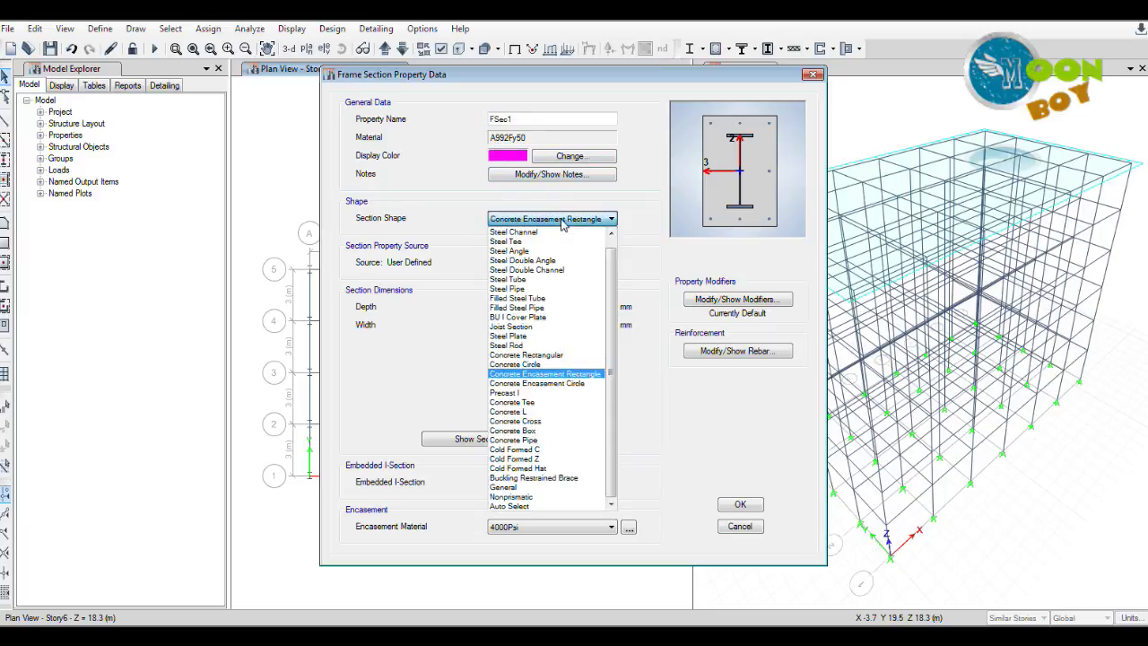
pyautogui.click(563, 223)
pyautogui.click(562, 223)
pyautogui.click(536, 506)
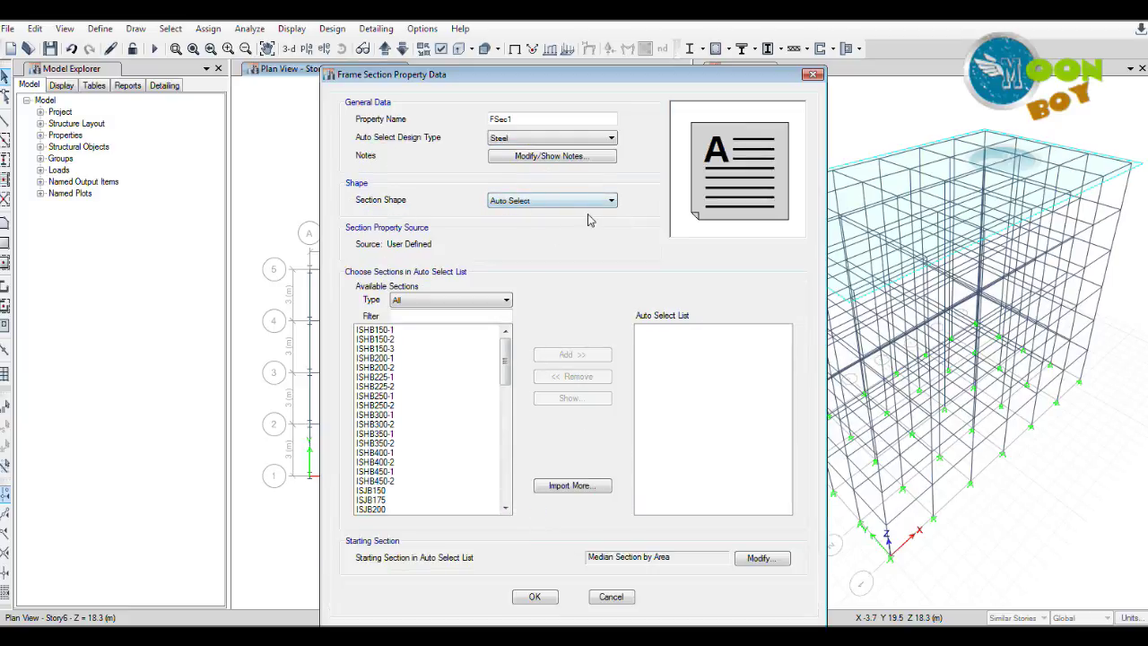
# Step: Add sections ISLB75 through ISLB300 to the auto-select list
pyautogui.moveTo(547, 78); pyautogui.dragTo(533, 64)
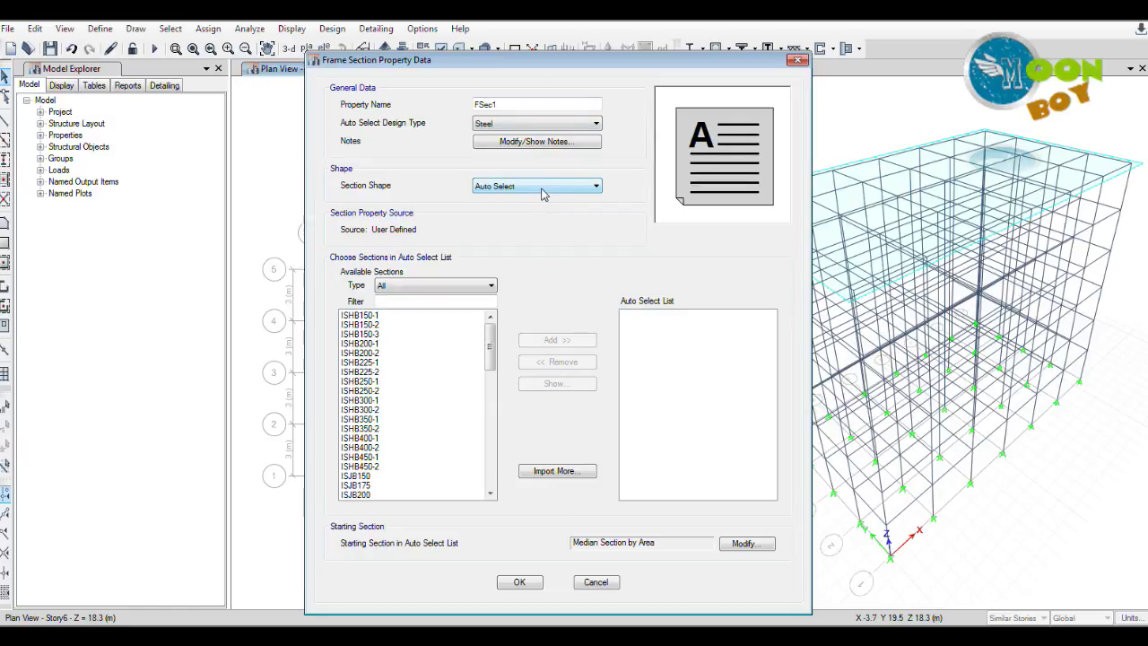
pyautogui.moveTo(506, 59); pyautogui.dragTo(493, 54)
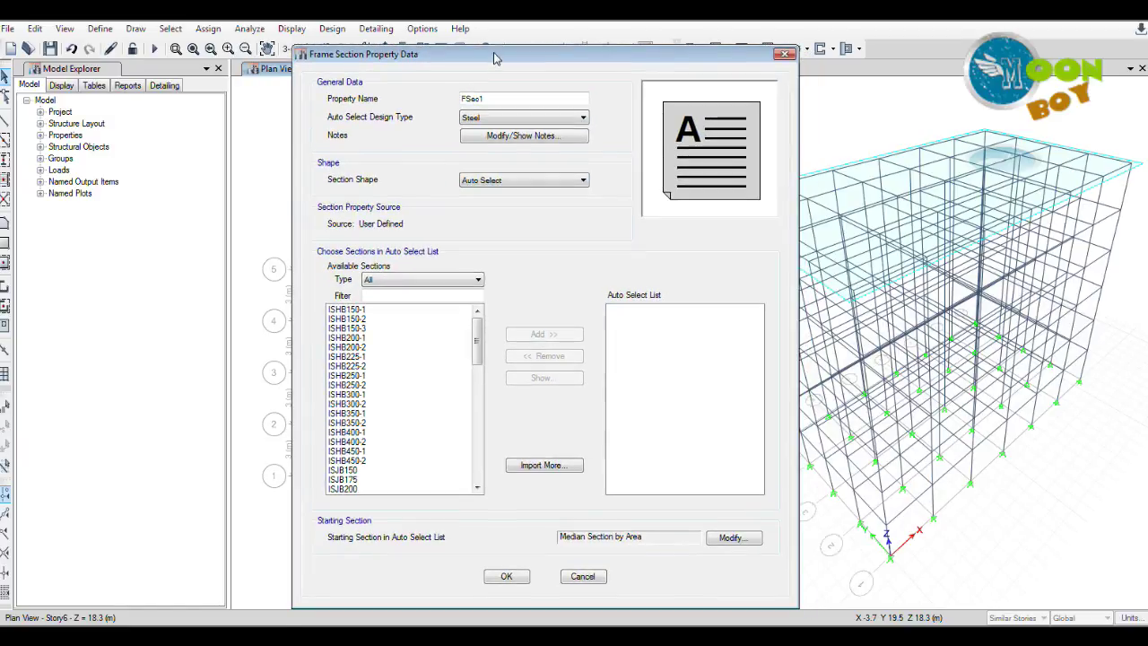
pyautogui.scroll(-5, 478, 353)
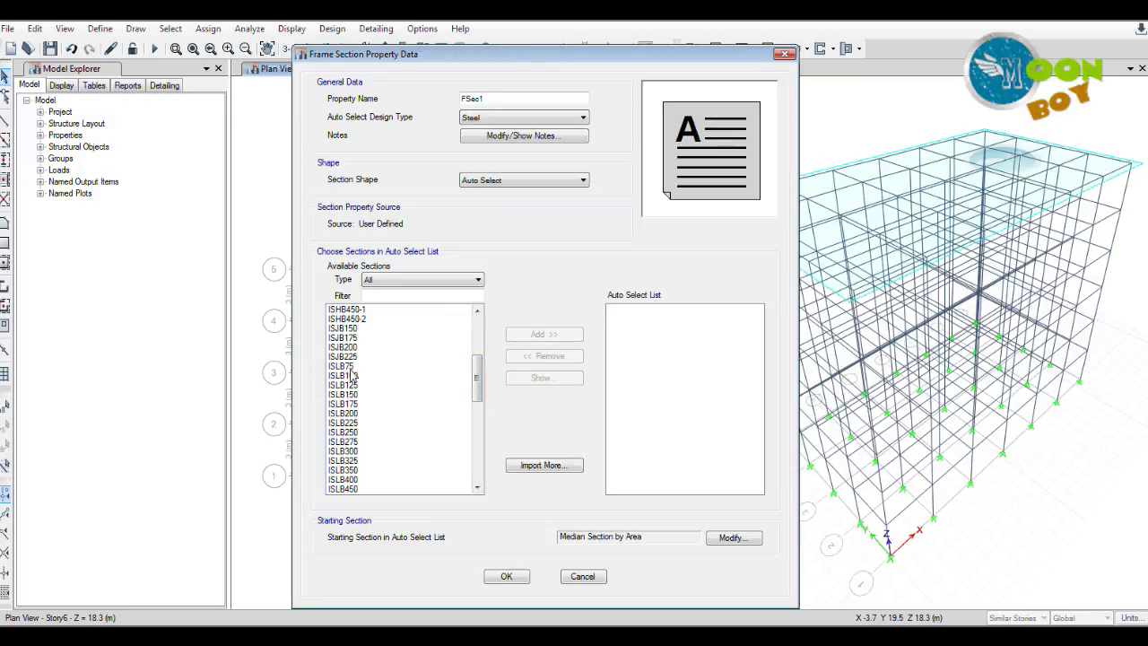
pyautogui.click(347, 368)
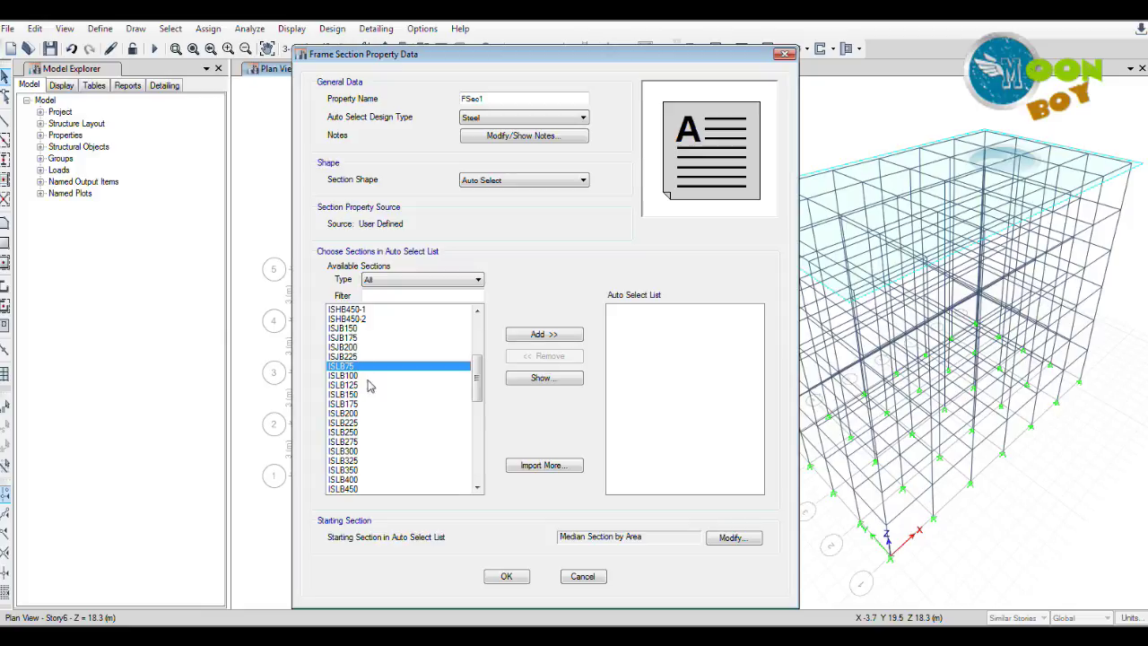
pyautogui.keyDown('shift'); pyautogui.click(366, 452); pyautogui.keyUp('shift')
pyautogui.click(565, 336)
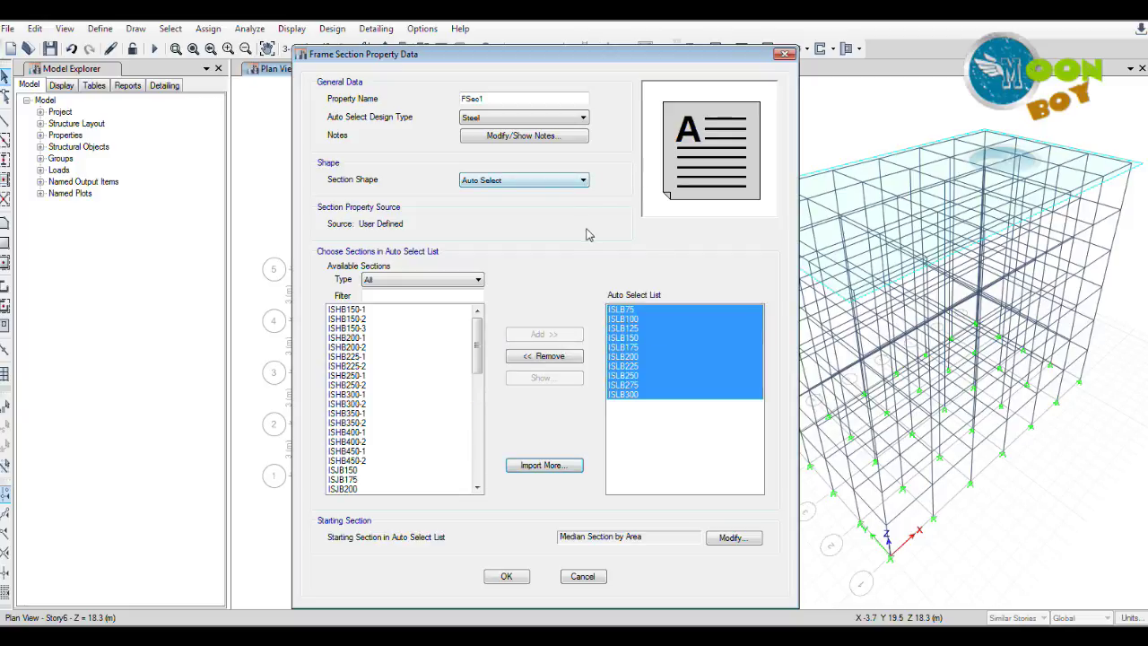
# Step: Rename the auto-select section to COMPOSITE and save it
pyautogui.moveTo(584, 97); pyautogui.dragTo(450, 96)
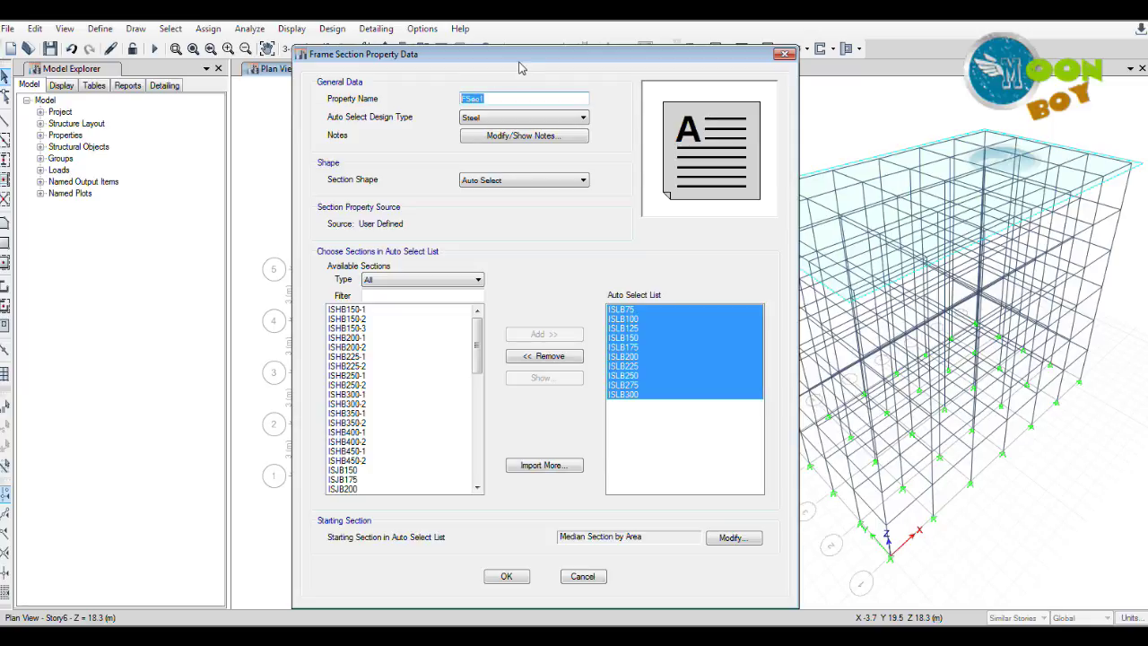
pyautogui.write('COMPOS')
pyautogui.moveTo(626, 54); pyautogui.dragTo(665, 56)
pyautogui.click(554, 579)
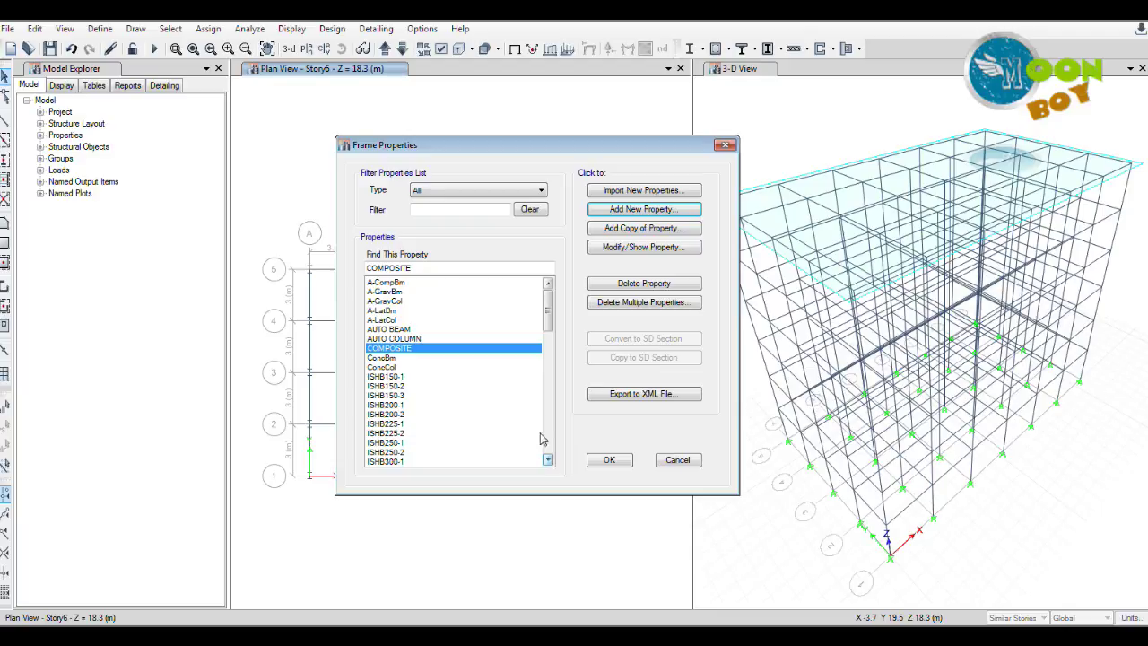
# Step: Close the frame section definitions and start Quick Draw Secondary Beams
pyautogui.click(613, 462)
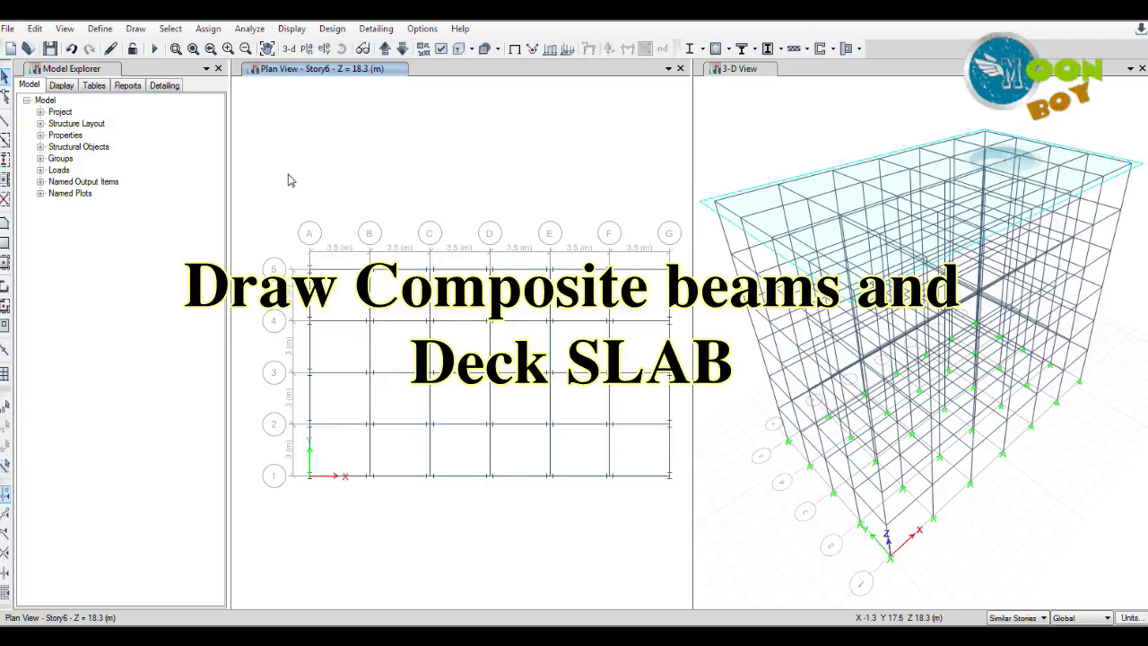
pyautogui.click(136, 28)
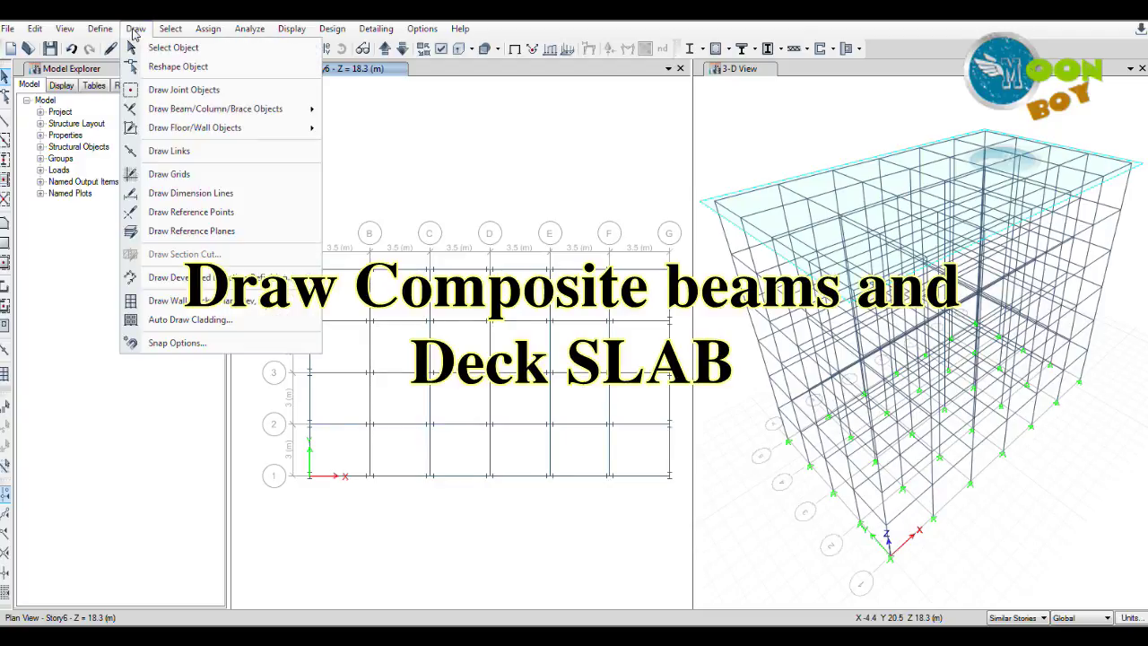
pyautogui.moveTo(212, 114)
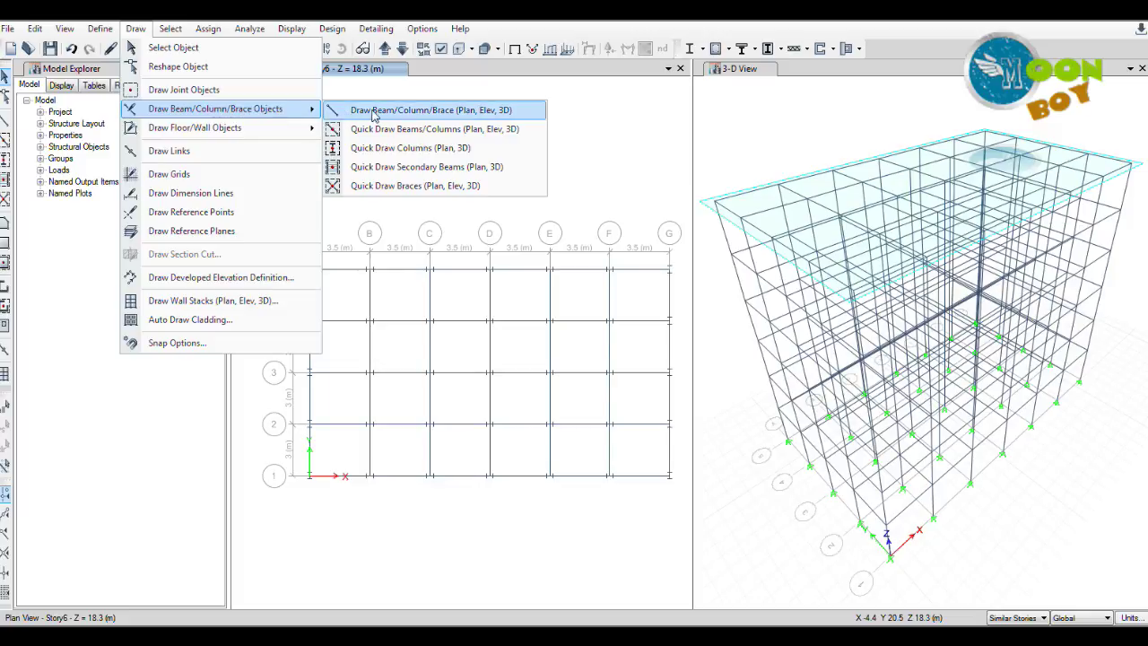
pyautogui.click(409, 173)
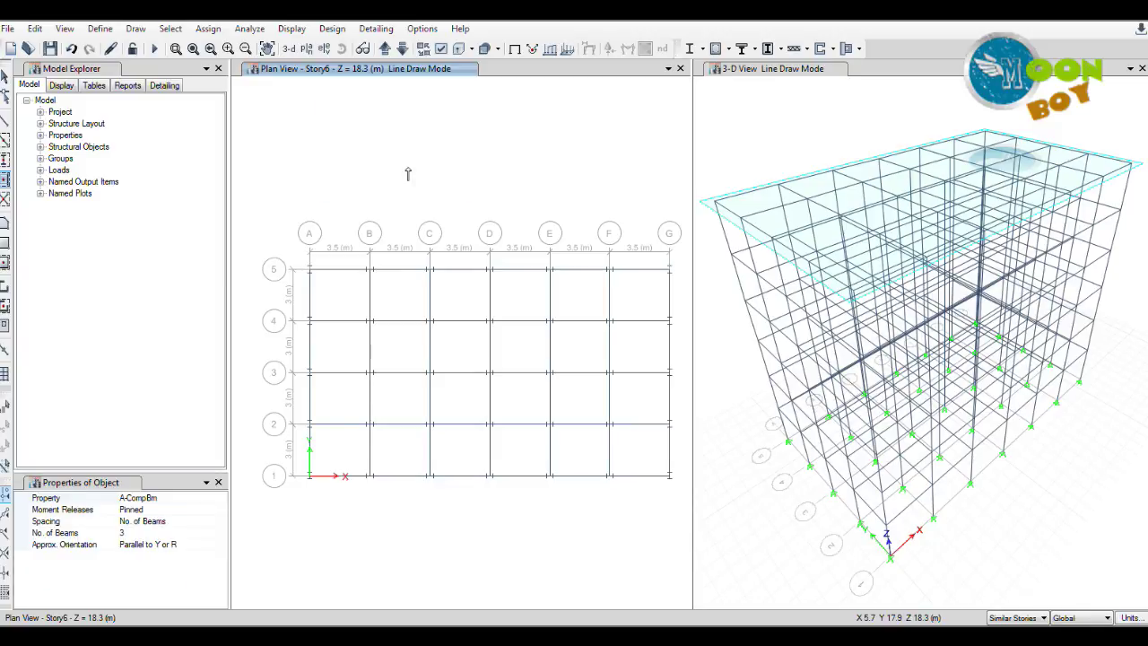
# Step: Set the secondary-beam property to the COMPOSITE section
pyautogui.click(158, 499)
pyautogui.click(221, 500)
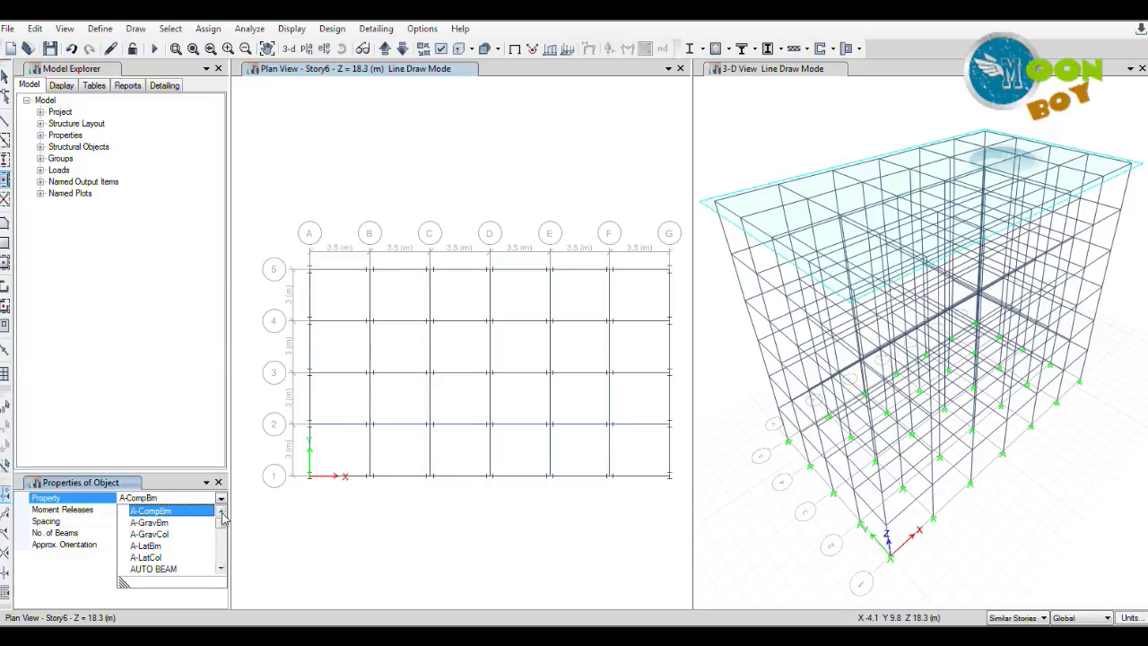
pyautogui.scroll(-1, 224, 533)
pyautogui.scroll(-5, 224, 533)
pyautogui.scroll(6, 224, 524)
pyautogui.click(220, 570)
pyautogui.click(221, 571)
pyautogui.click(220, 571)
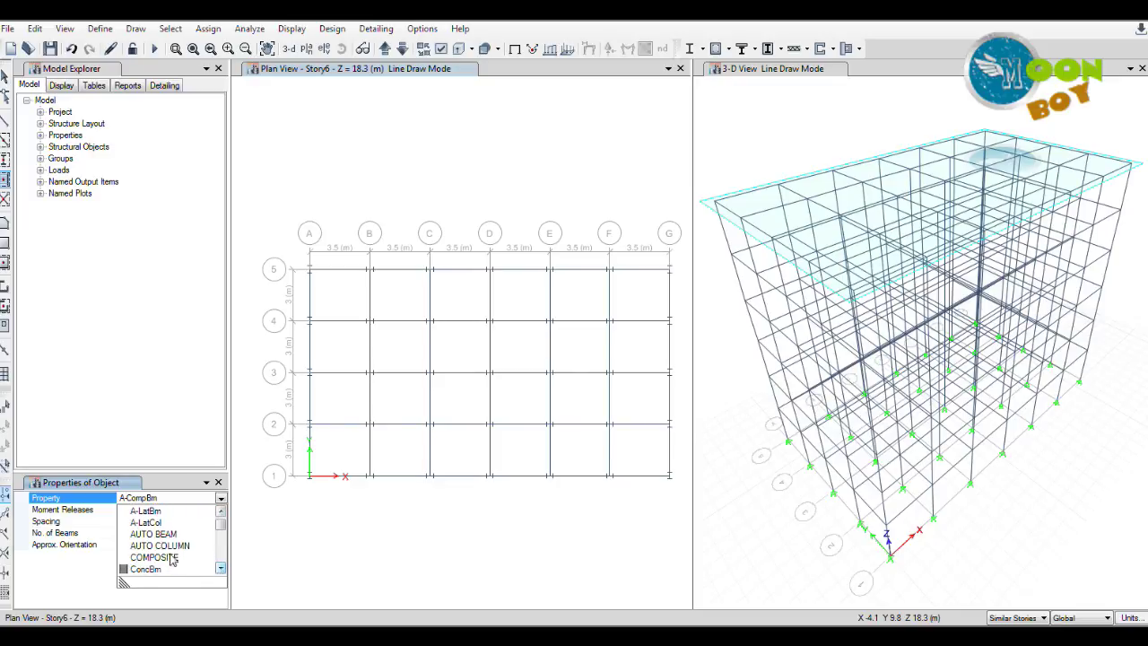
pyautogui.click(170, 558)
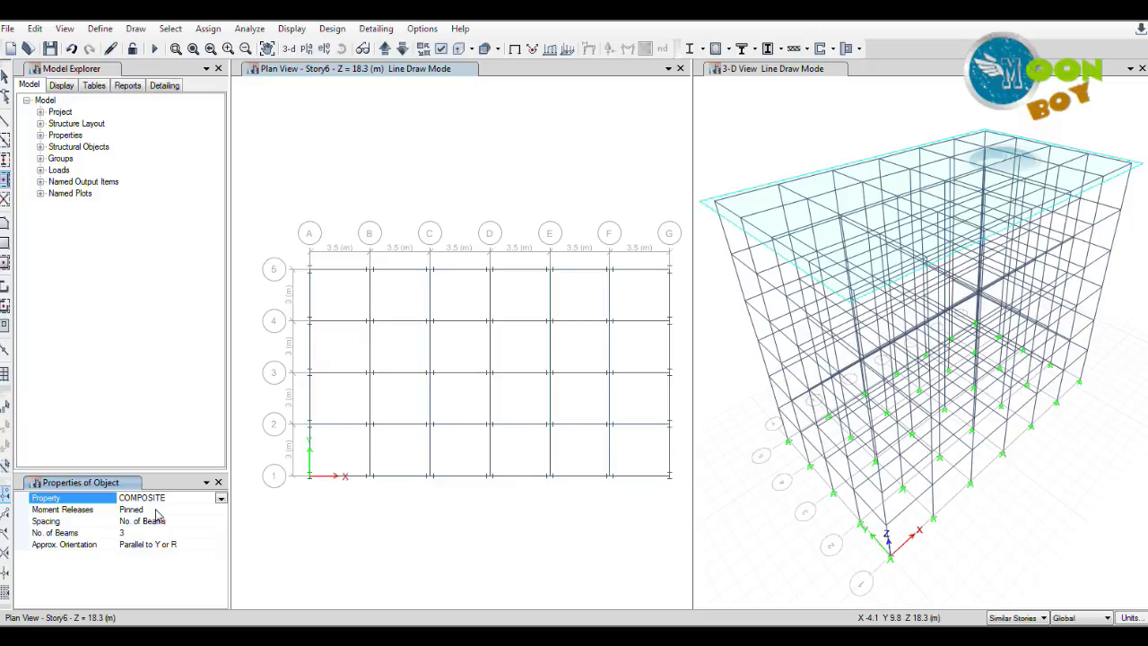
# Step: Keep 3 beams per bay and fill all row 4-5 bays plus the F-G bays with secondary beams
pyautogui.click(130, 533)
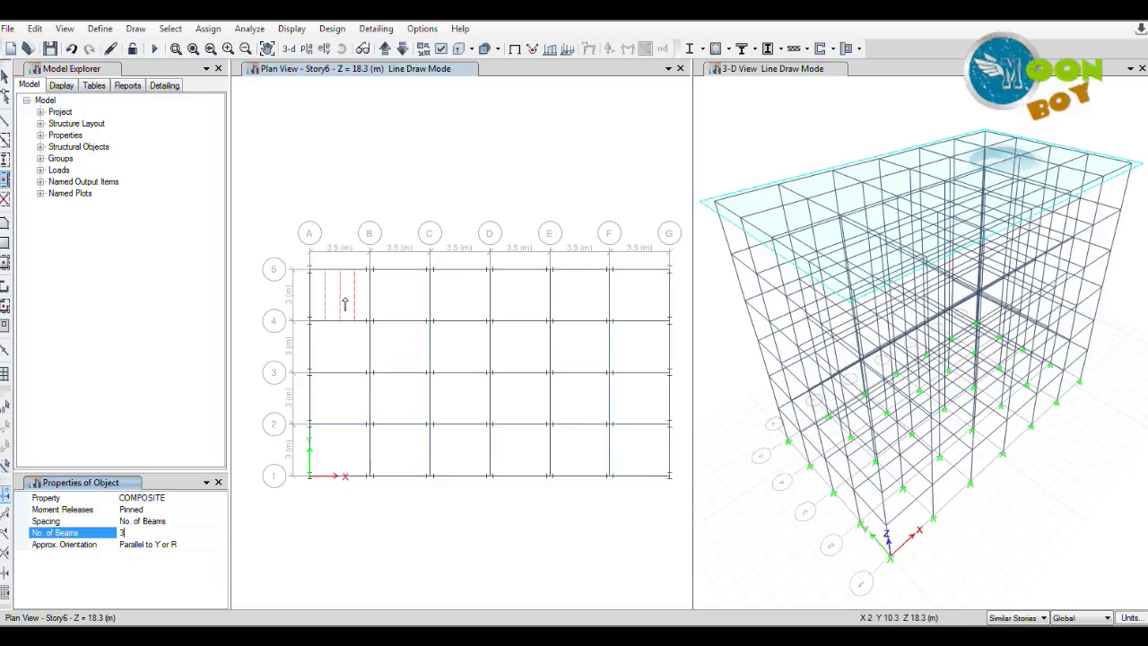
pyautogui.click(345, 303)
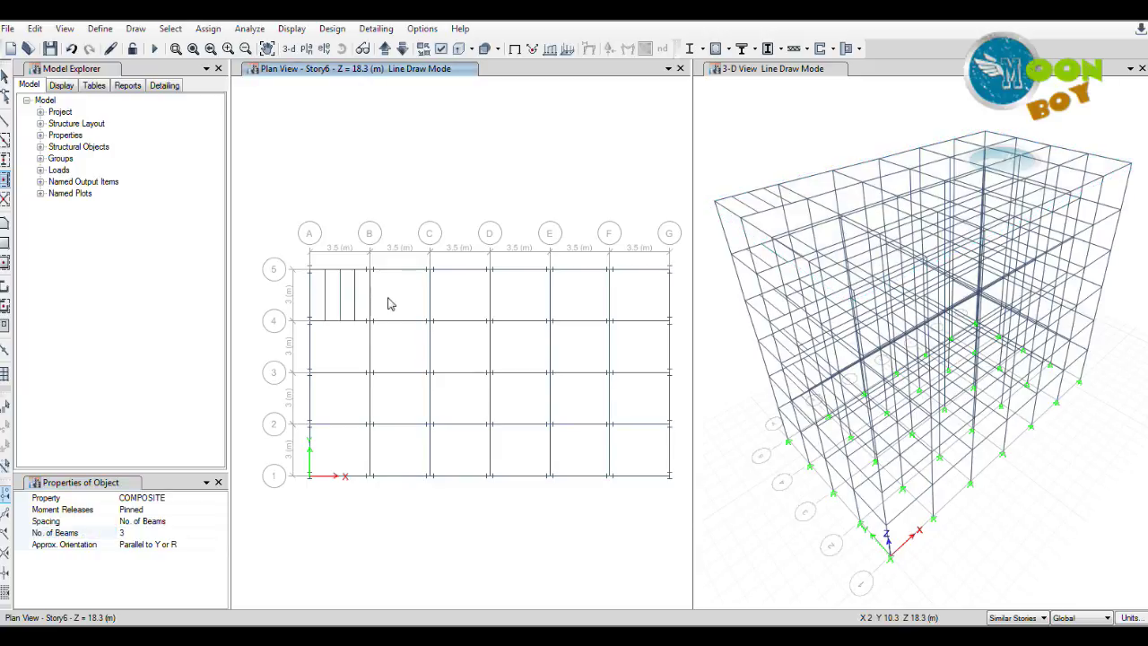
pyautogui.click(408, 303)
pyautogui.click(443, 303)
pyautogui.click(517, 306)
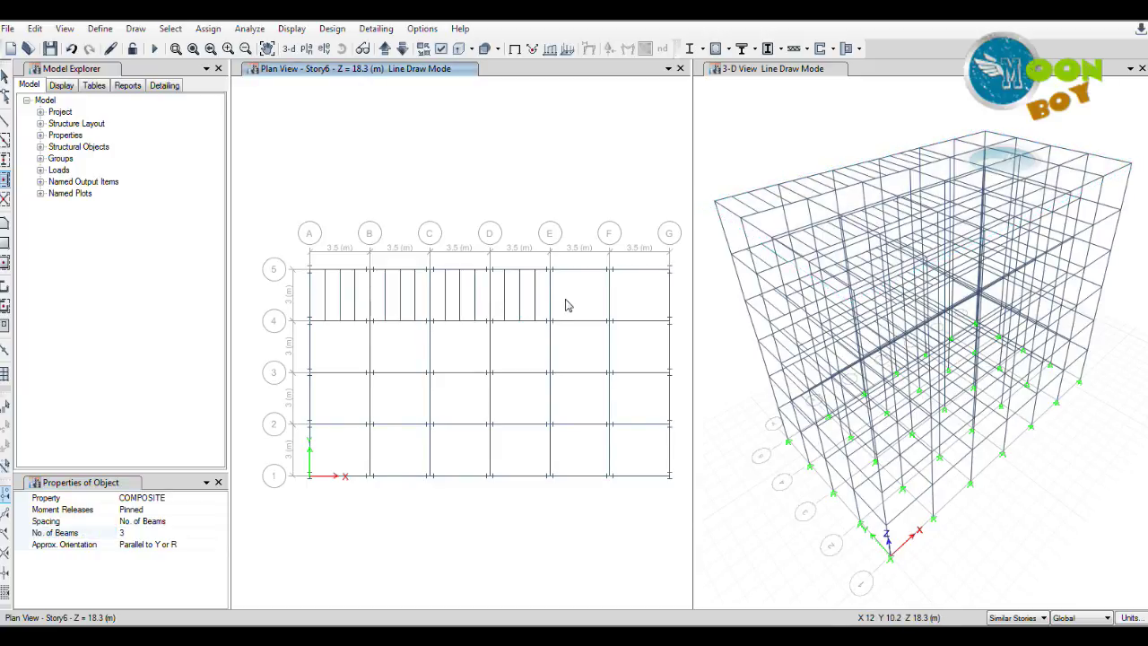
pyautogui.click(588, 303)
pyautogui.click(637, 301)
pyautogui.click(646, 361)
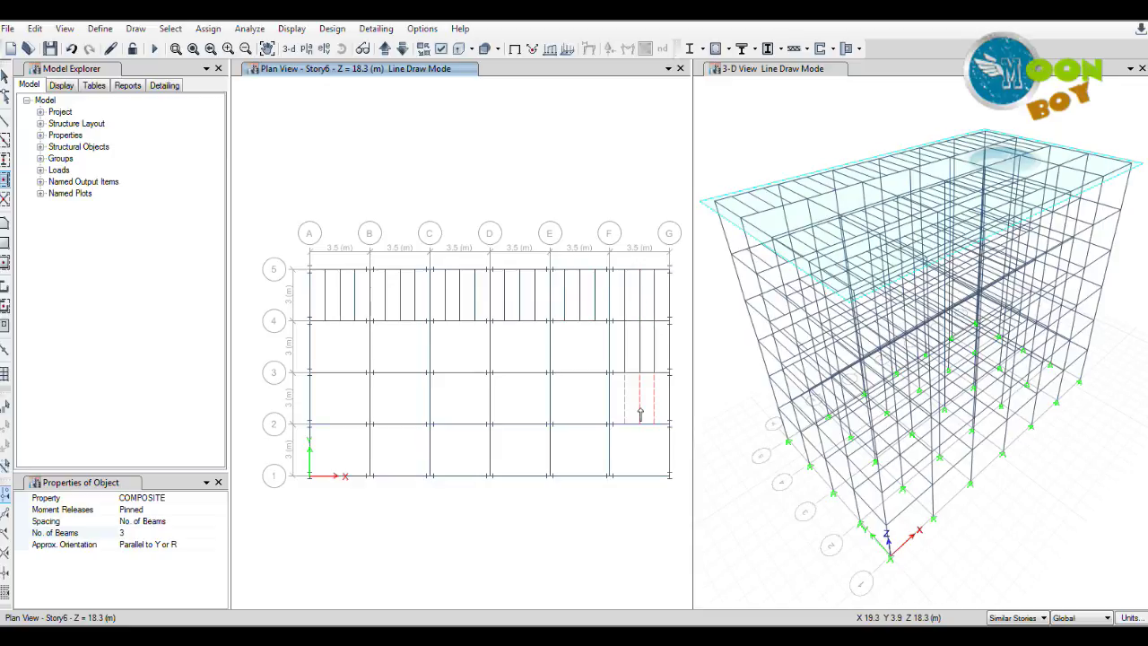
pyautogui.click(637, 402)
pyautogui.click(637, 454)
# Step: Place secondary beams in the remaining bays of rows 1-4, from E-F back to A-B
pyautogui.click(574, 455)
pyautogui.click(581, 397)
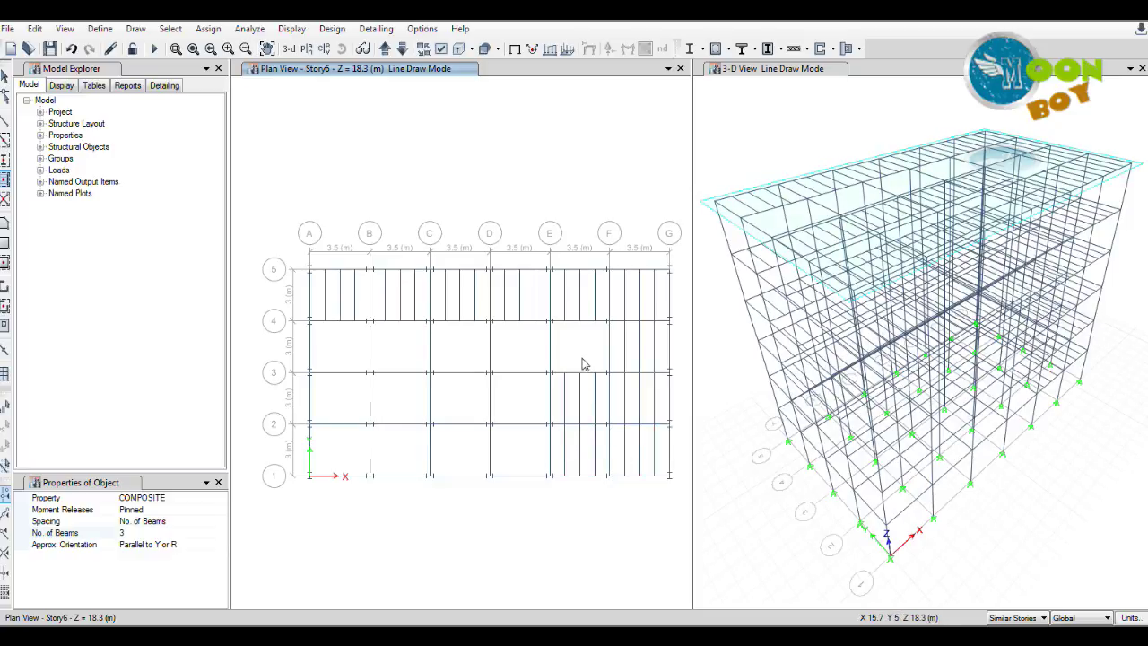
pyautogui.click(579, 363)
pyautogui.click(528, 365)
pyautogui.click(525, 399)
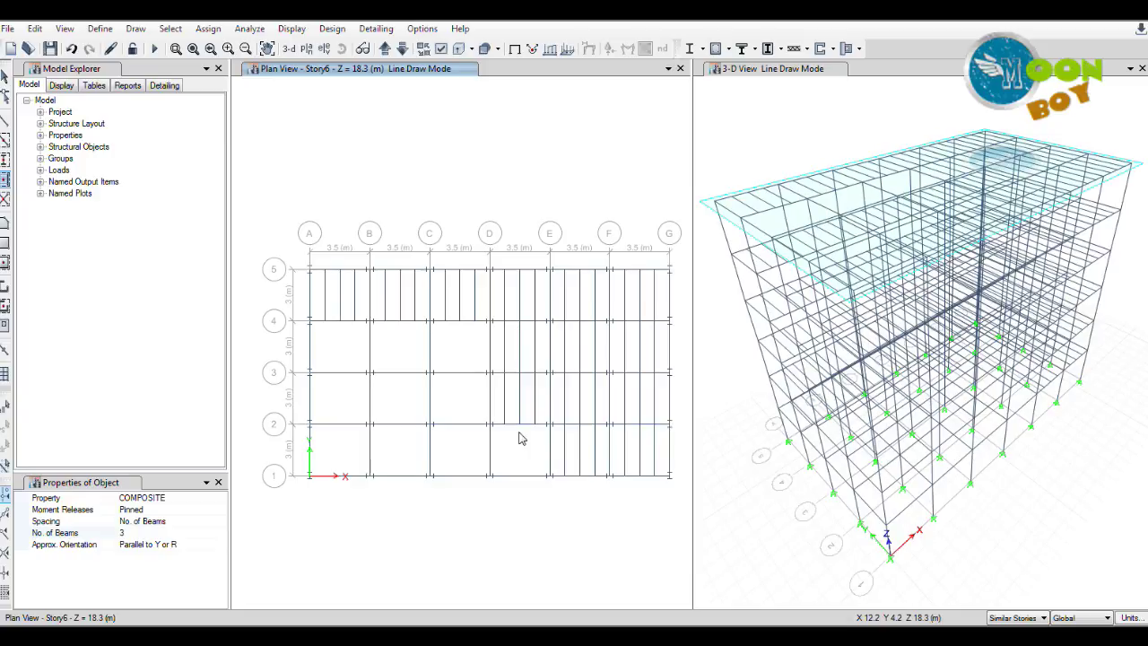
pyautogui.click(444, 453)
pyautogui.click(454, 395)
pyautogui.click(457, 350)
pyautogui.click(403, 350)
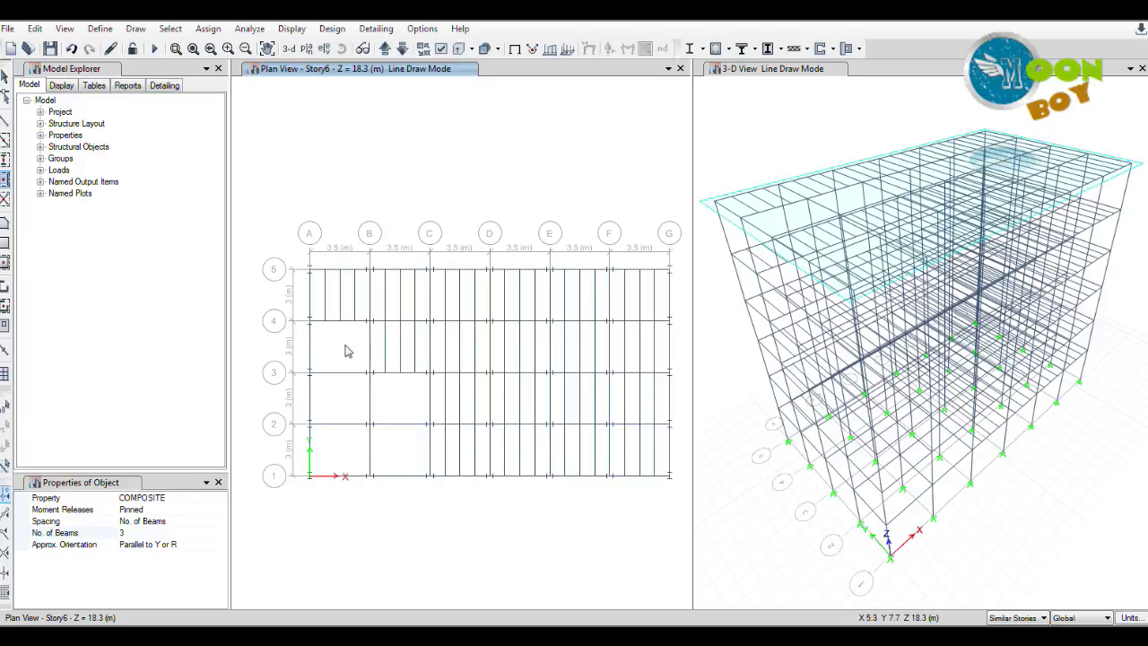
pyautogui.click(346, 350)
pyautogui.click(340, 406)
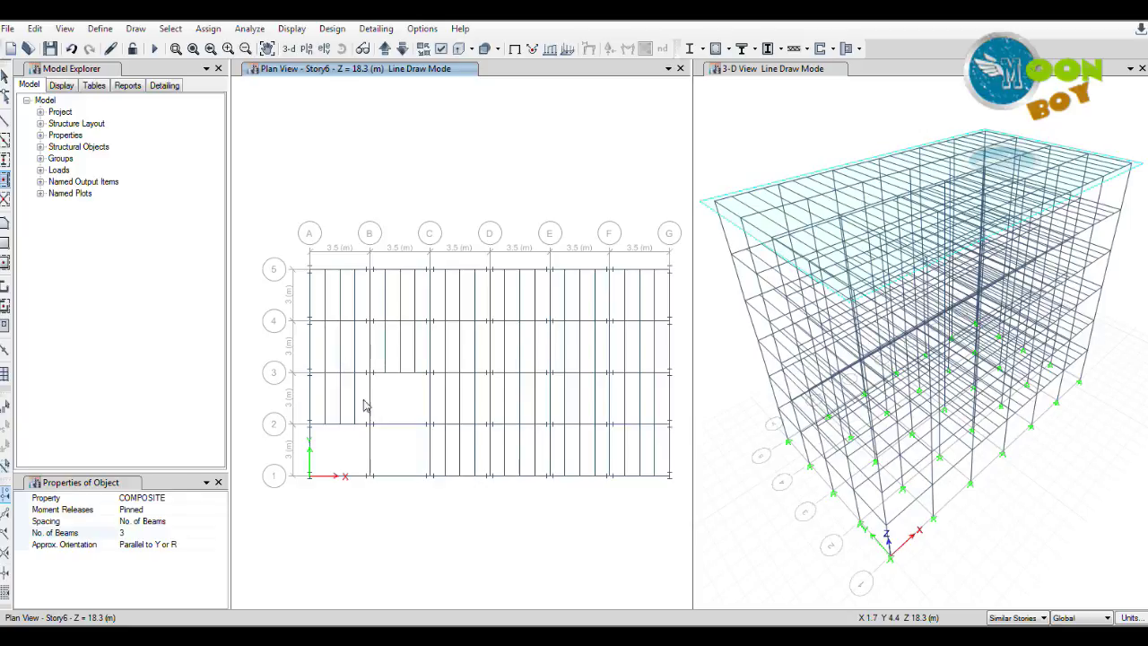
pyautogui.click(393, 405)
pyautogui.click(403, 462)
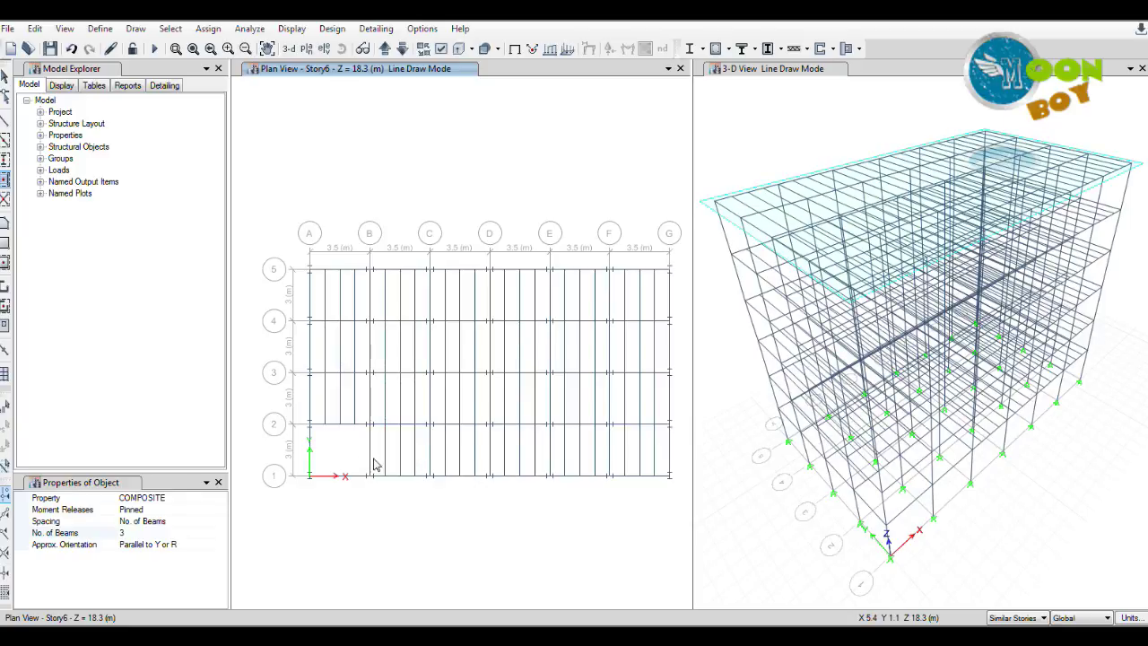
pyautogui.click(341, 462)
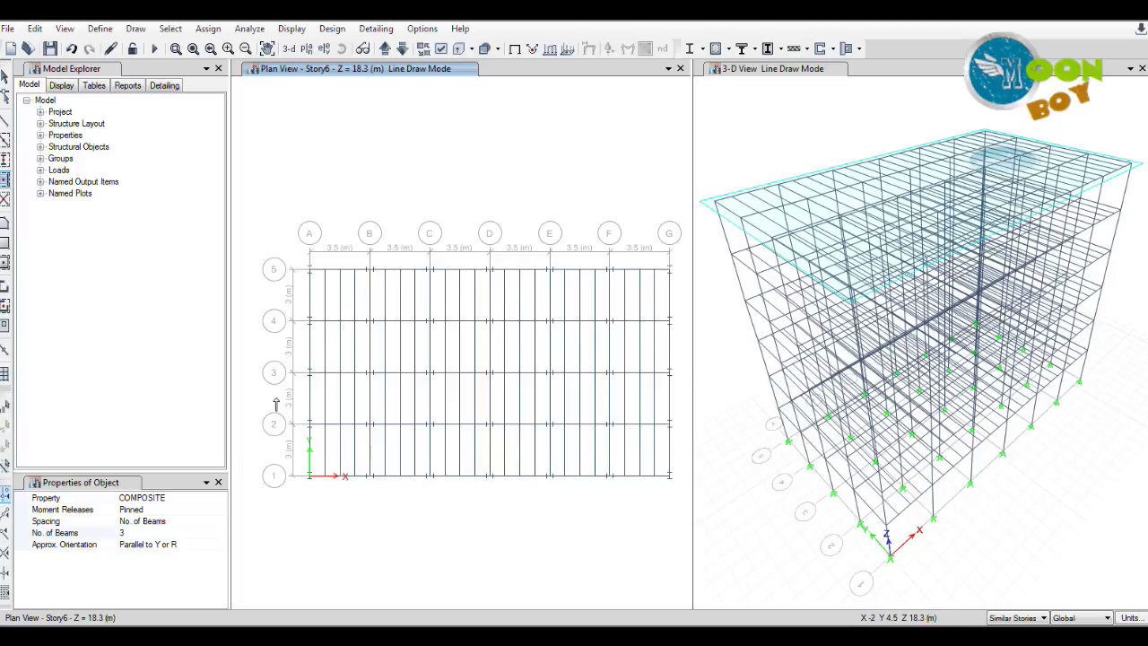
# Step: Switch to floor drawing with F4 and keep Deck1 as the area property
pyautogui.press('F4')
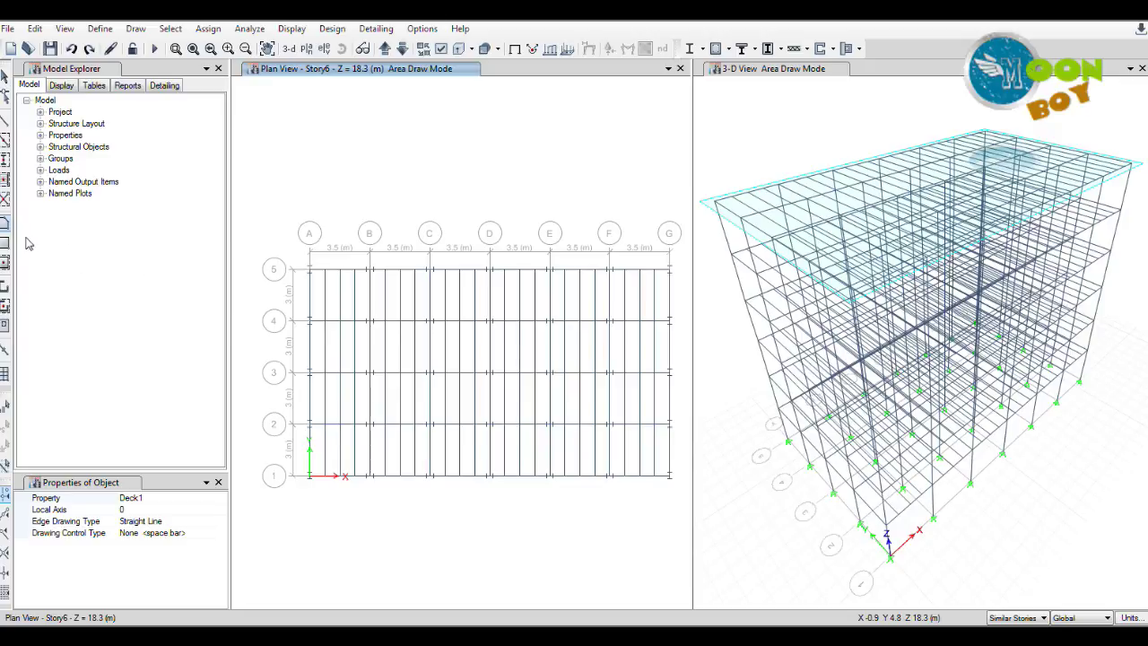
pyautogui.click(203, 501)
pyautogui.click(221, 498)
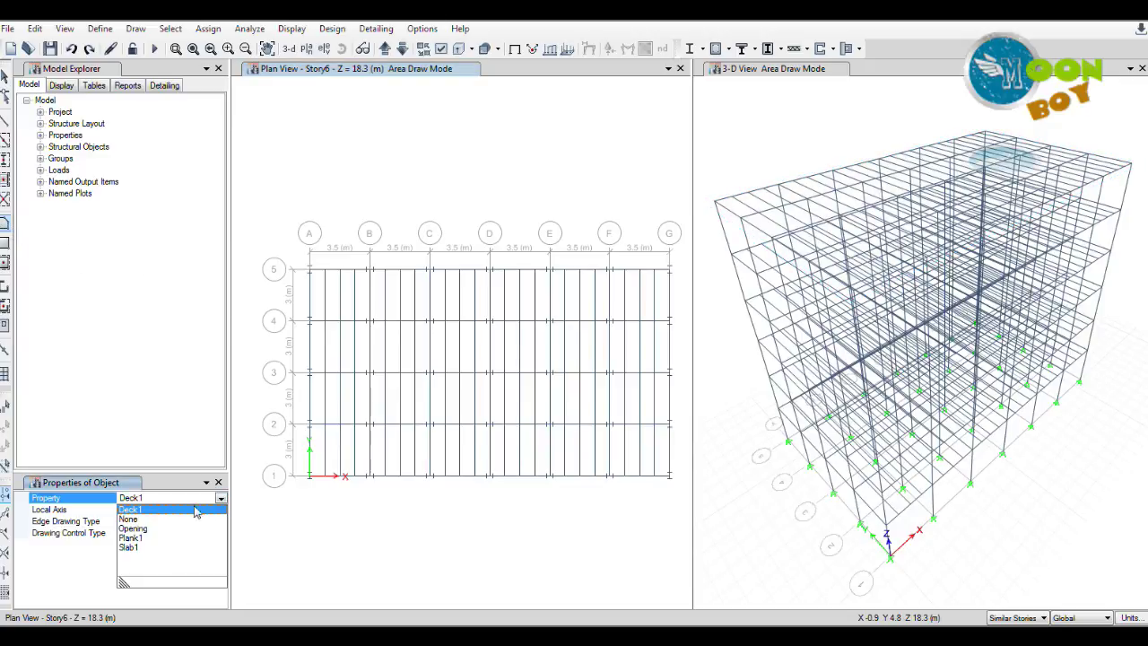
pyautogui.click(188, 509)
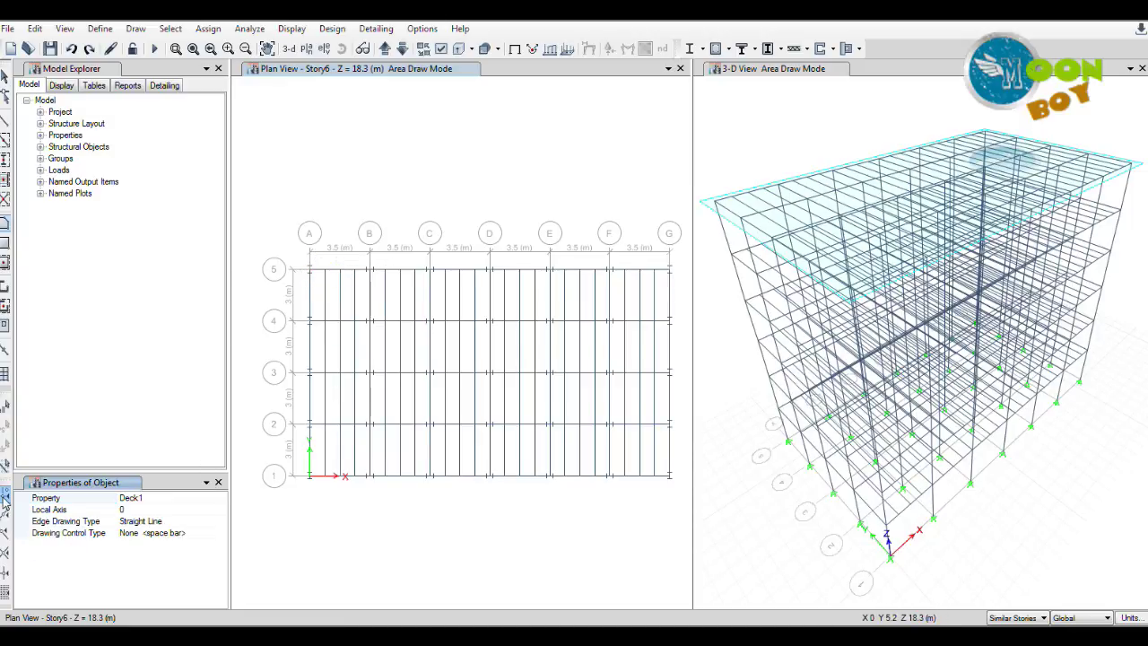
# Step: Draw a Deck1 slab through grid corners A-1, A-5, G-5 and G-1, then exit draw mode
pyautogui.click(309, 269)
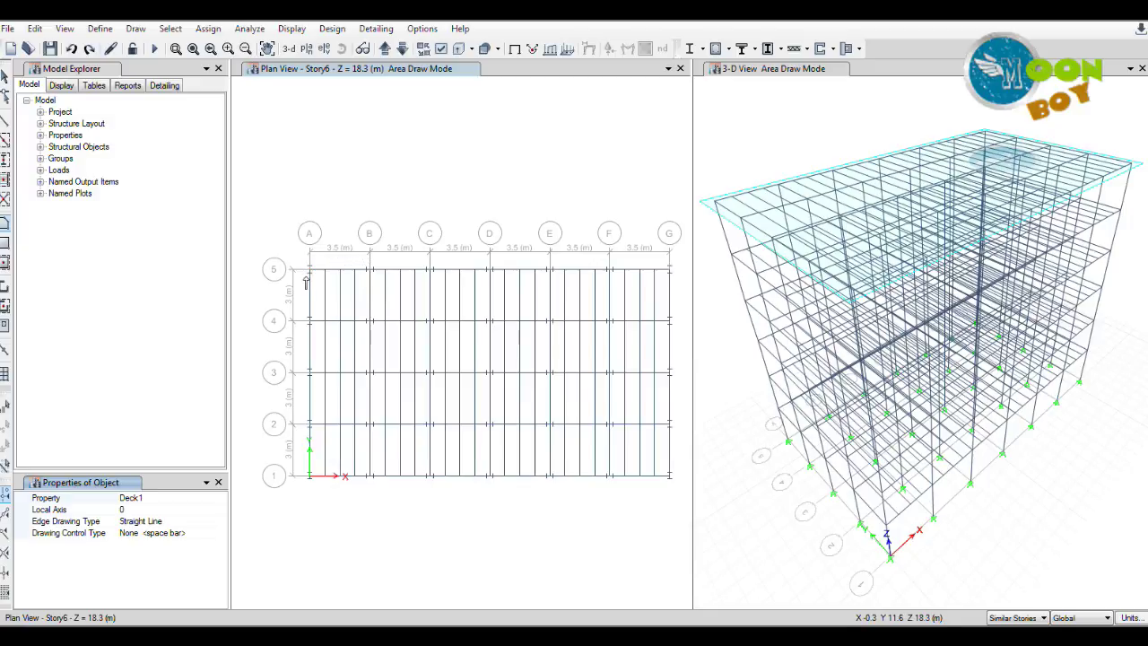
pyautogui.click(309, 476)
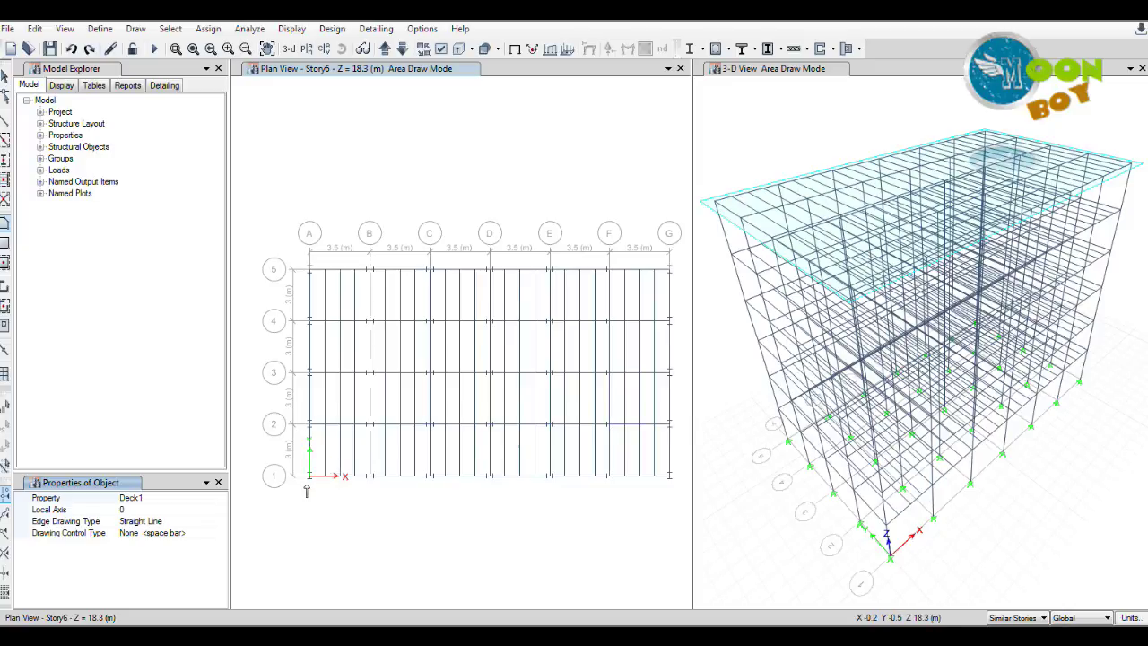
pyautogui.click(309, 269)
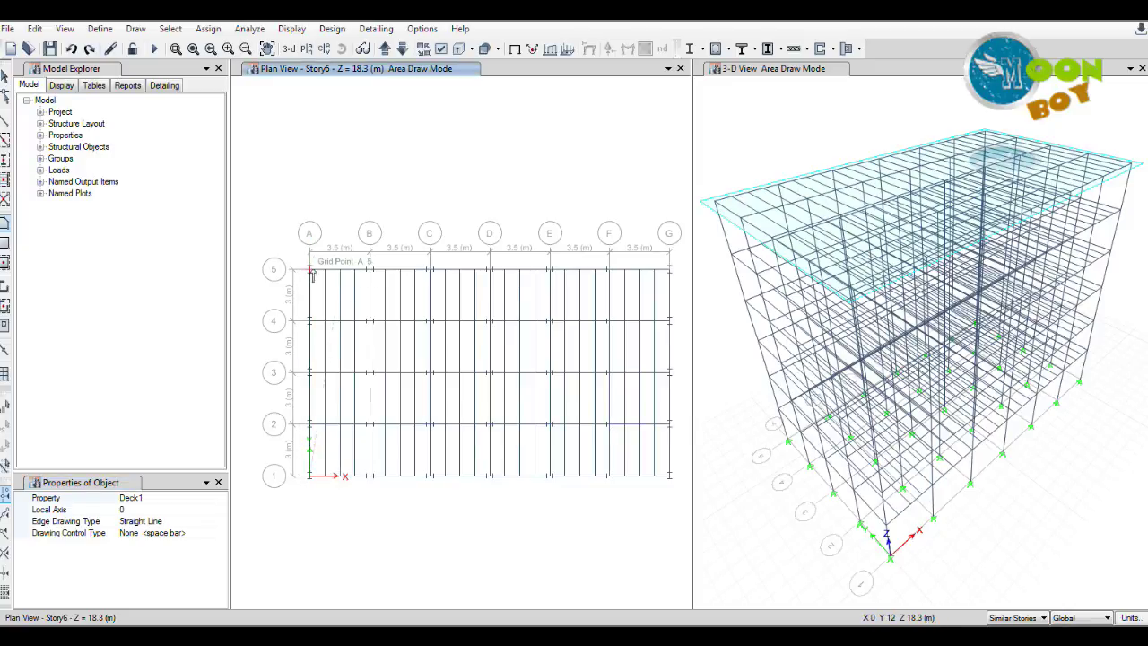
pyautogui.click(670, 270)
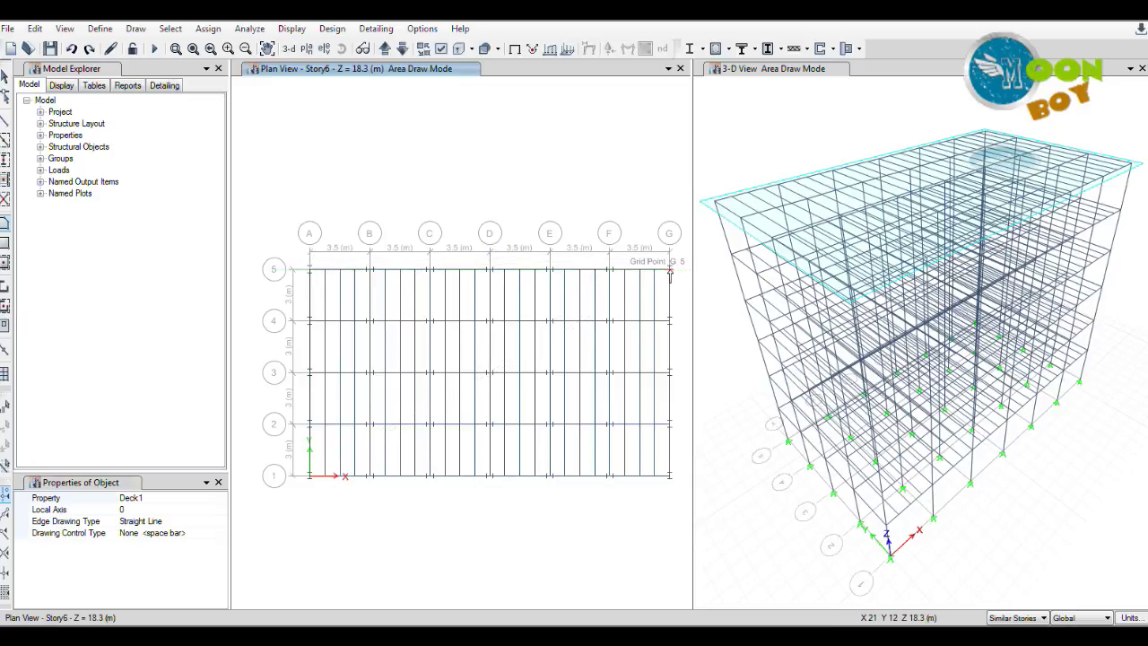
pyautogui.click(669, 476)
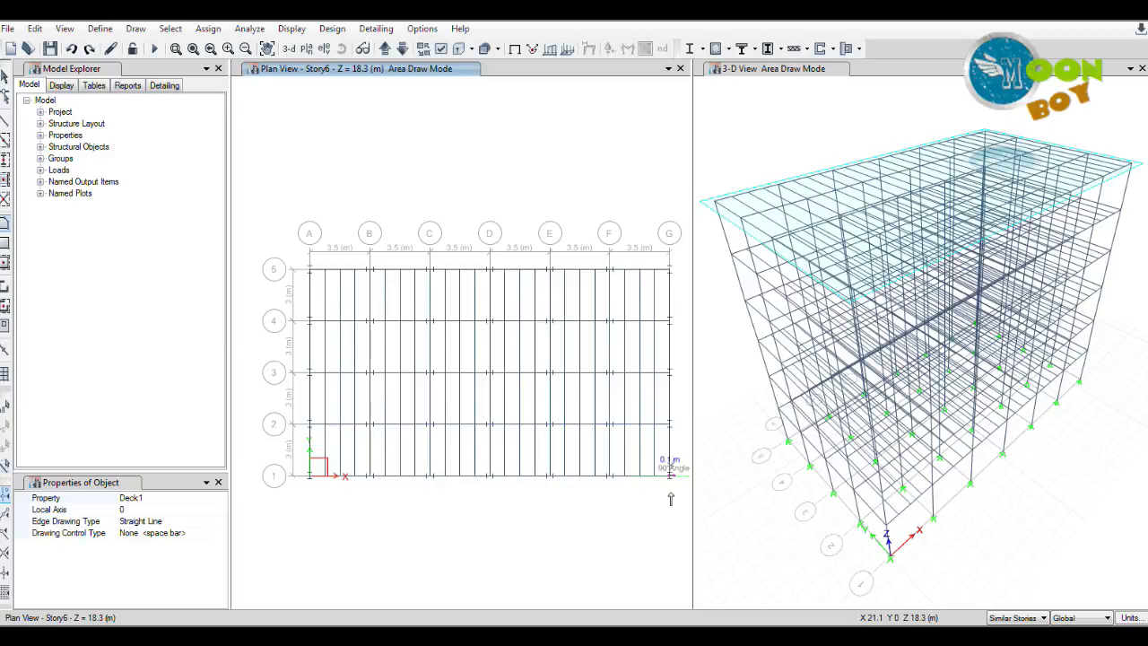
pyautogui.press('Return')
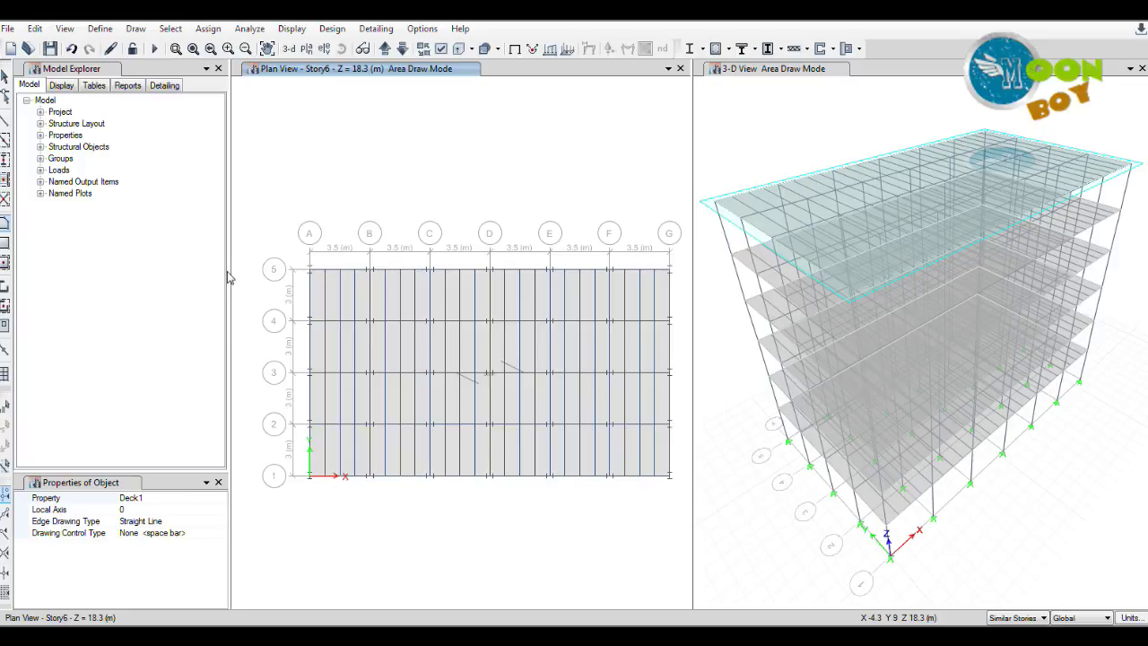
pyautogui.click(5, 79)
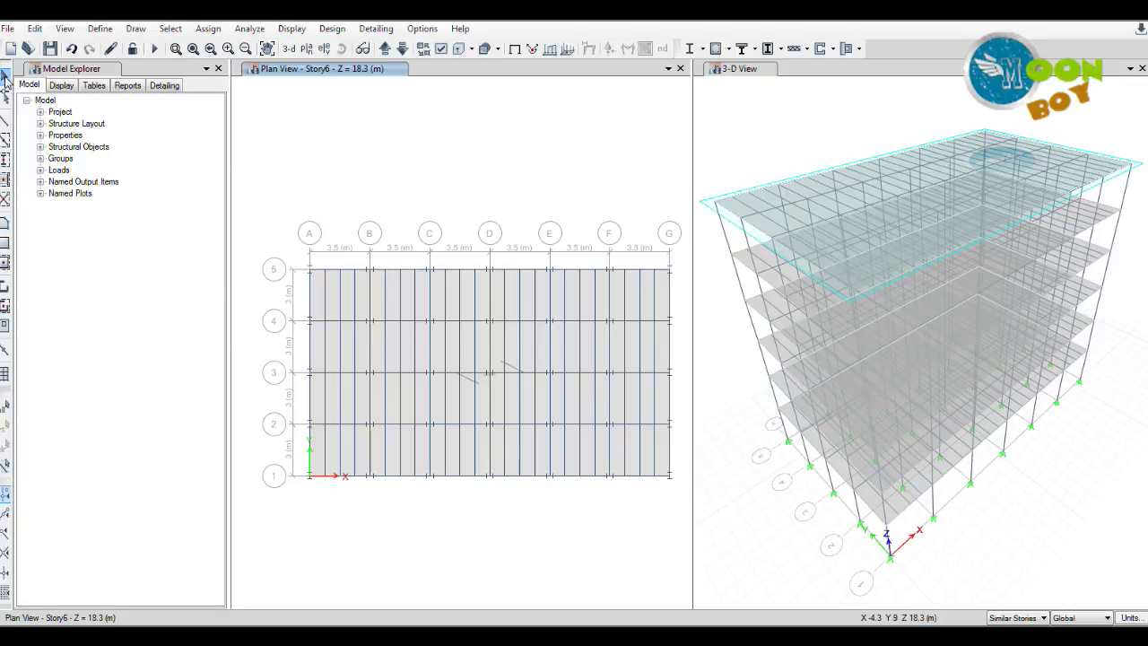
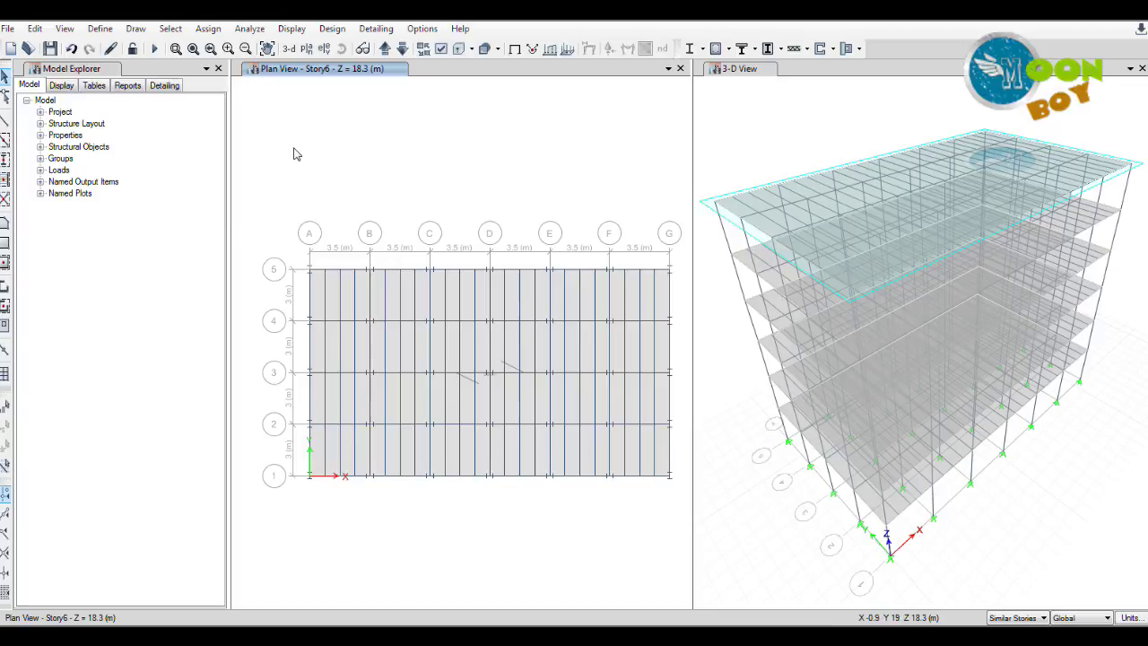
# Step: Create load pattern SDead, type Super Dead, self-weight multiplier 0, alongside Dead and Live
pyautogui.click(103, 32)
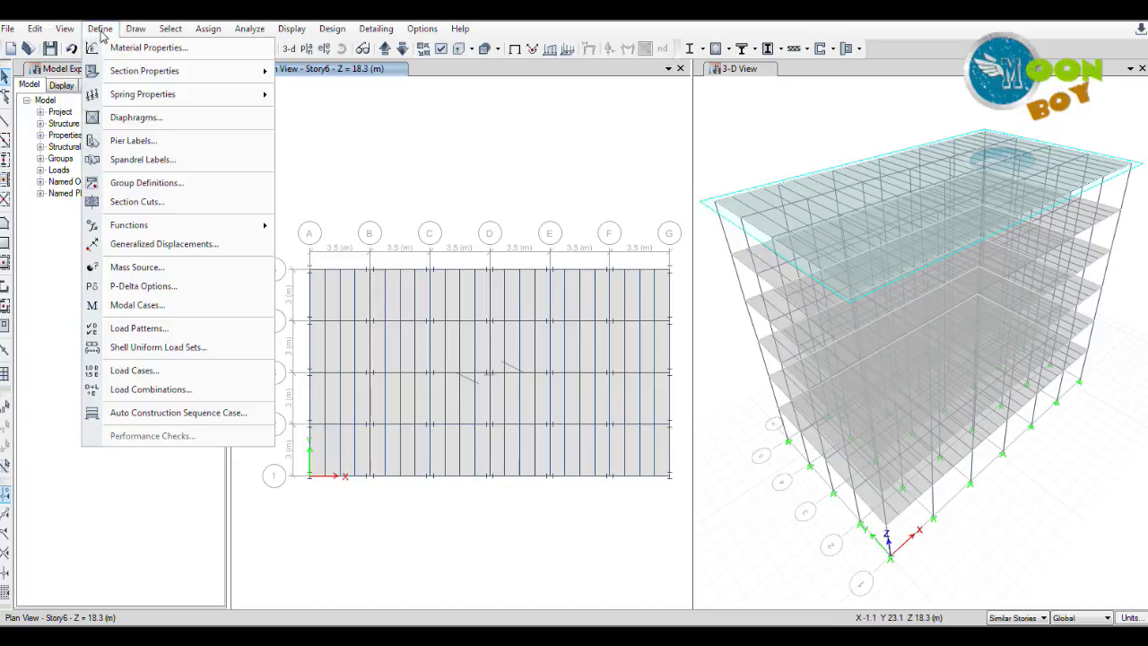
pyautogui.click(139, 330)
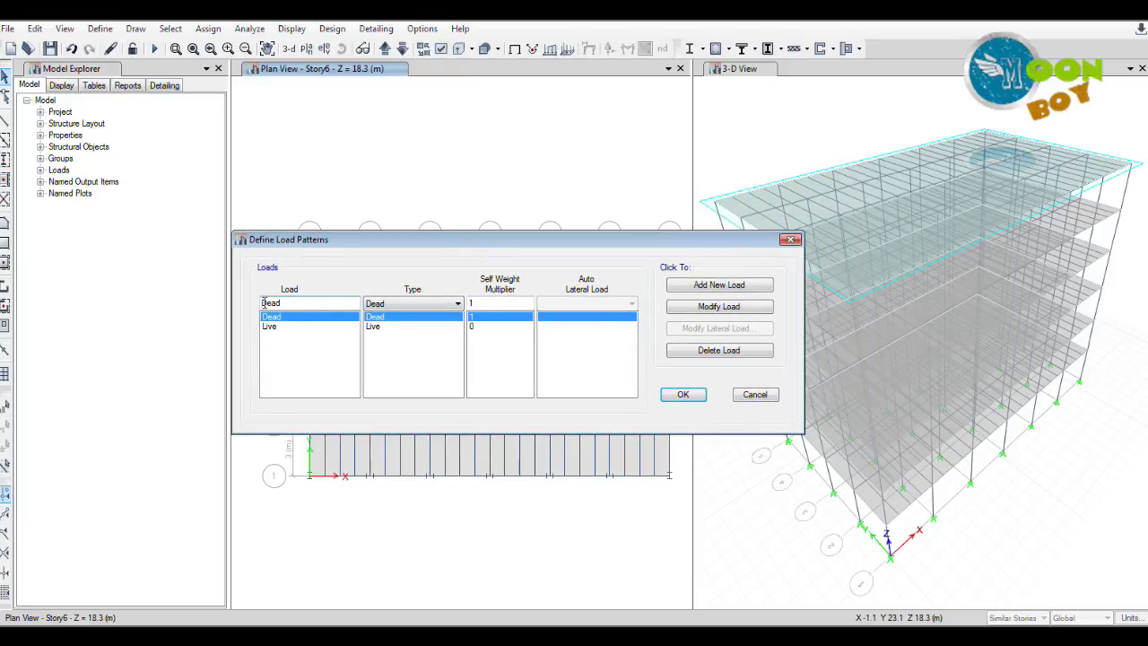
pyautogui.write('S')
pyautogui.click(400, 305)
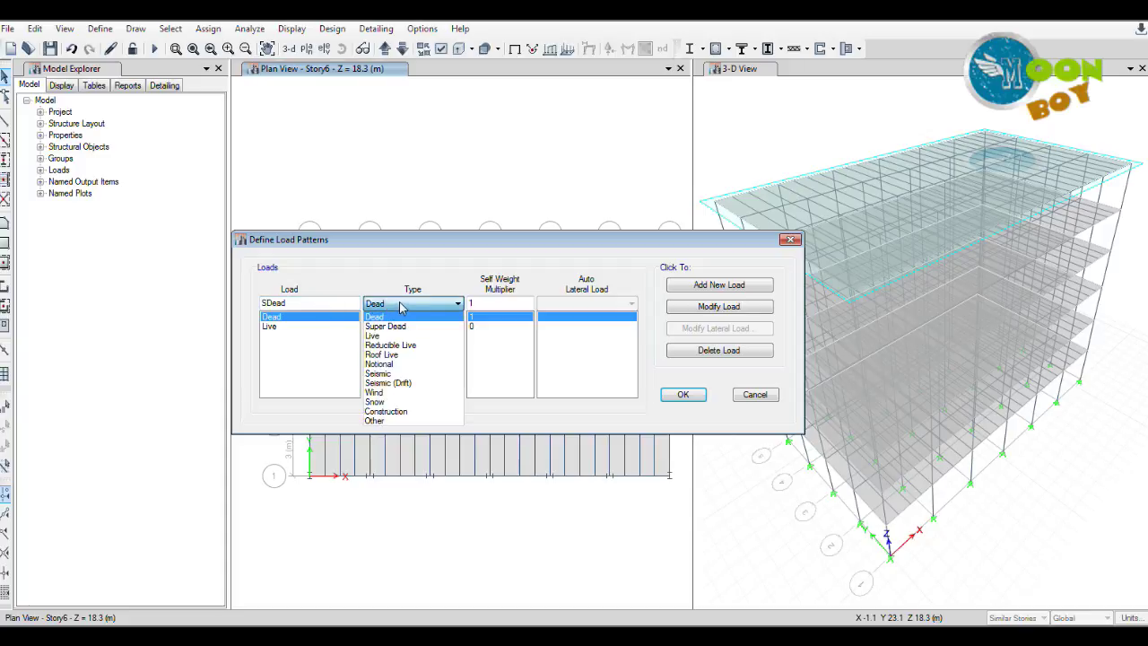
pyautogui.click(400, 327)
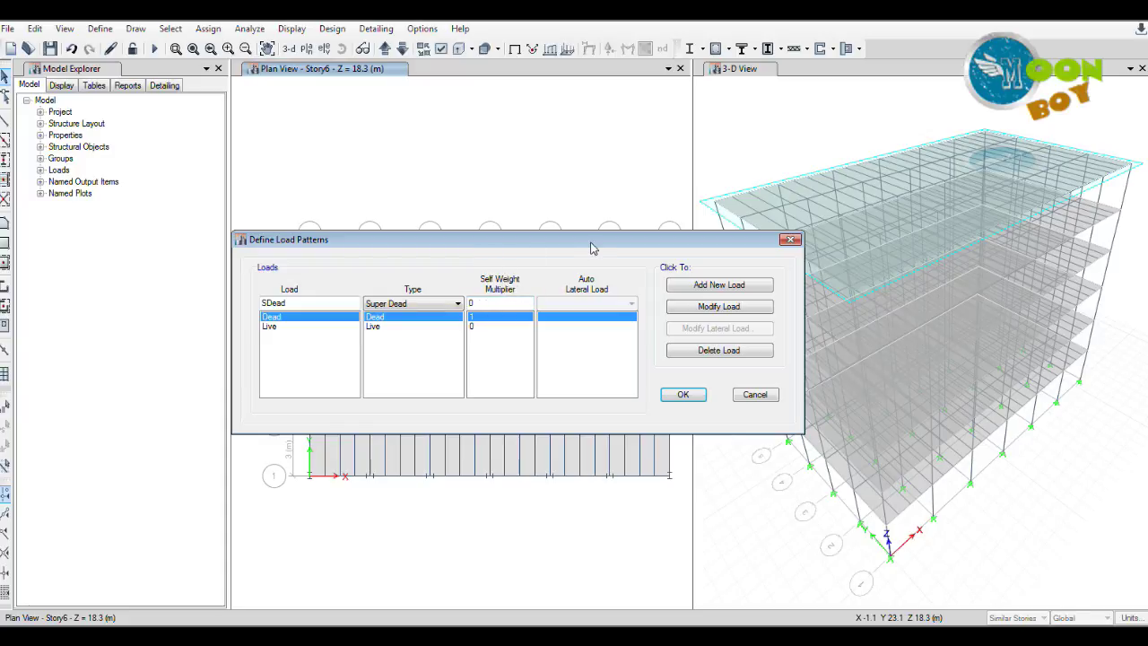
pyautogui.click(722, 287)
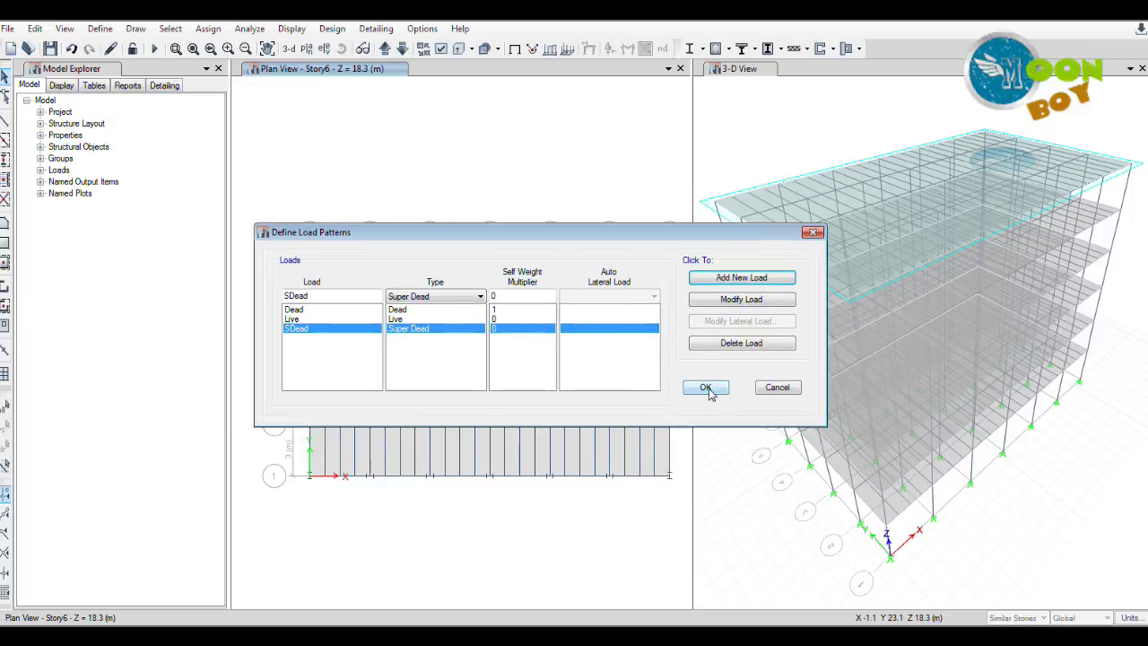
pyautogui.click(705, 387)
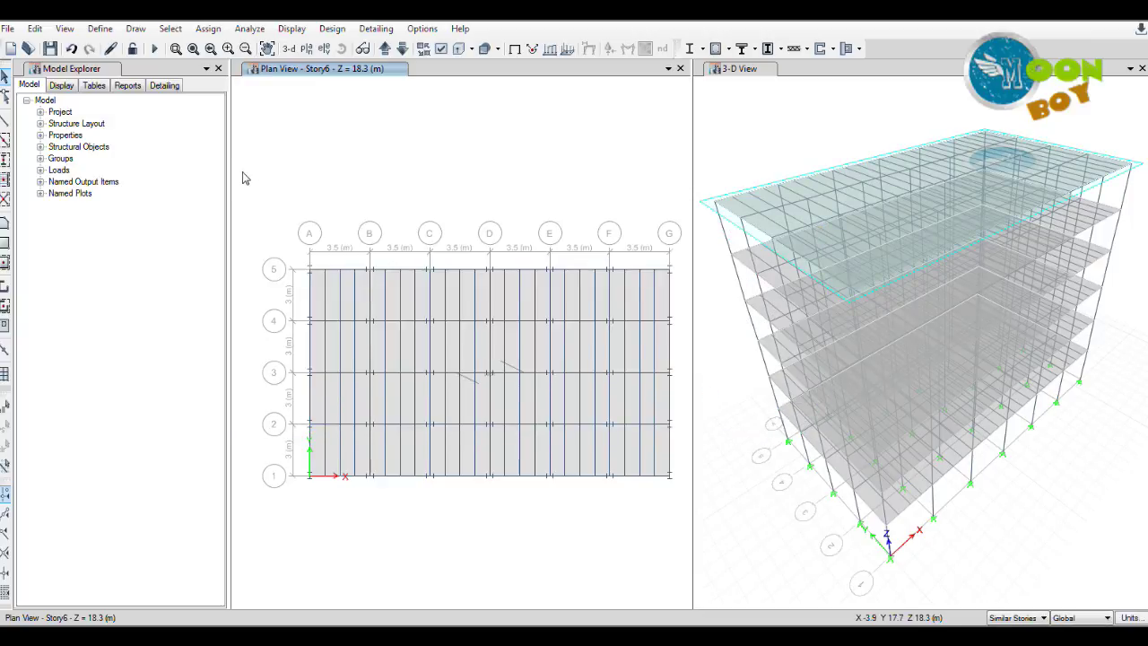
# Step: Select the Story6 roof shells that use the Deck1 deck property
pyautogui.click(176, 32)
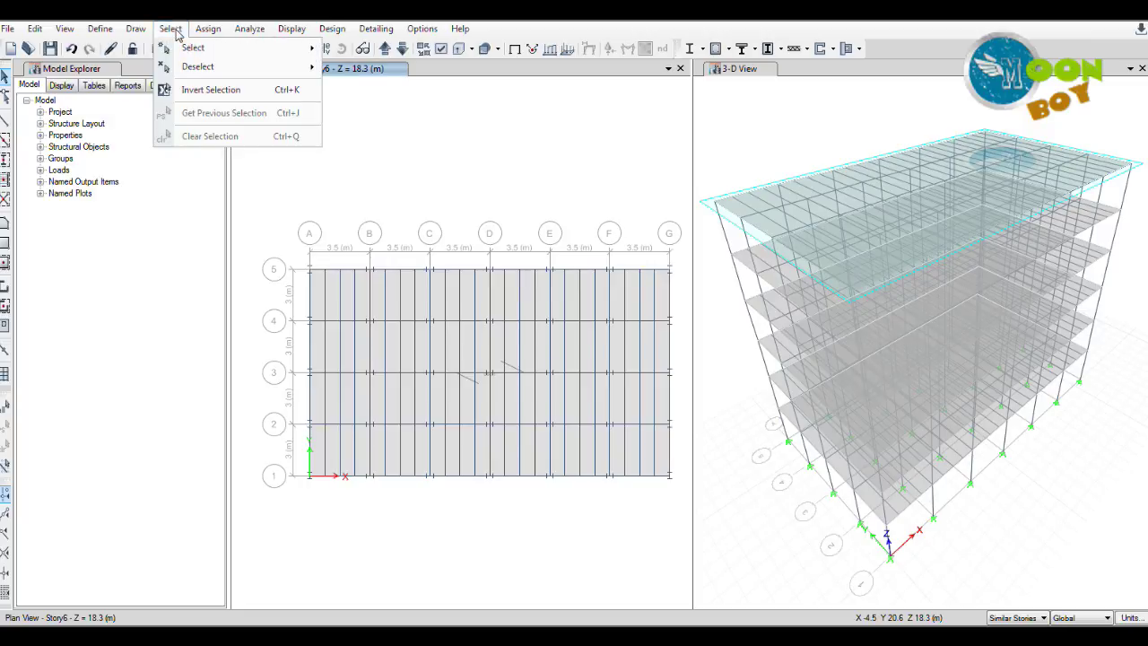
pyautogui.moveTo(190, 52)
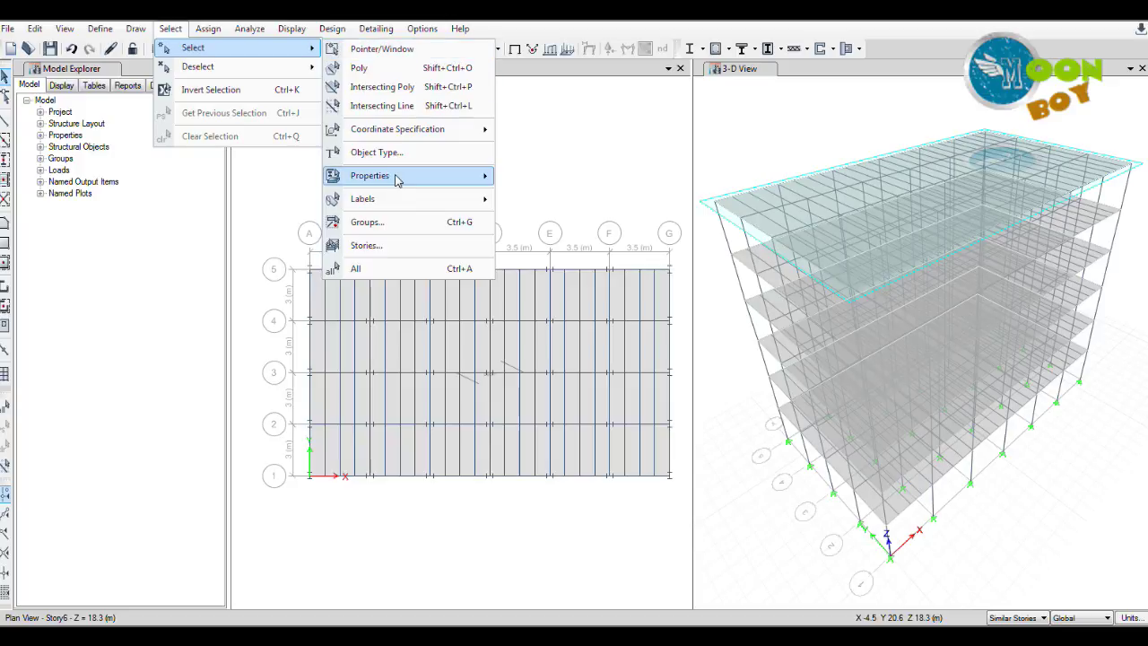
pyautogui.moveTo(396, 178)
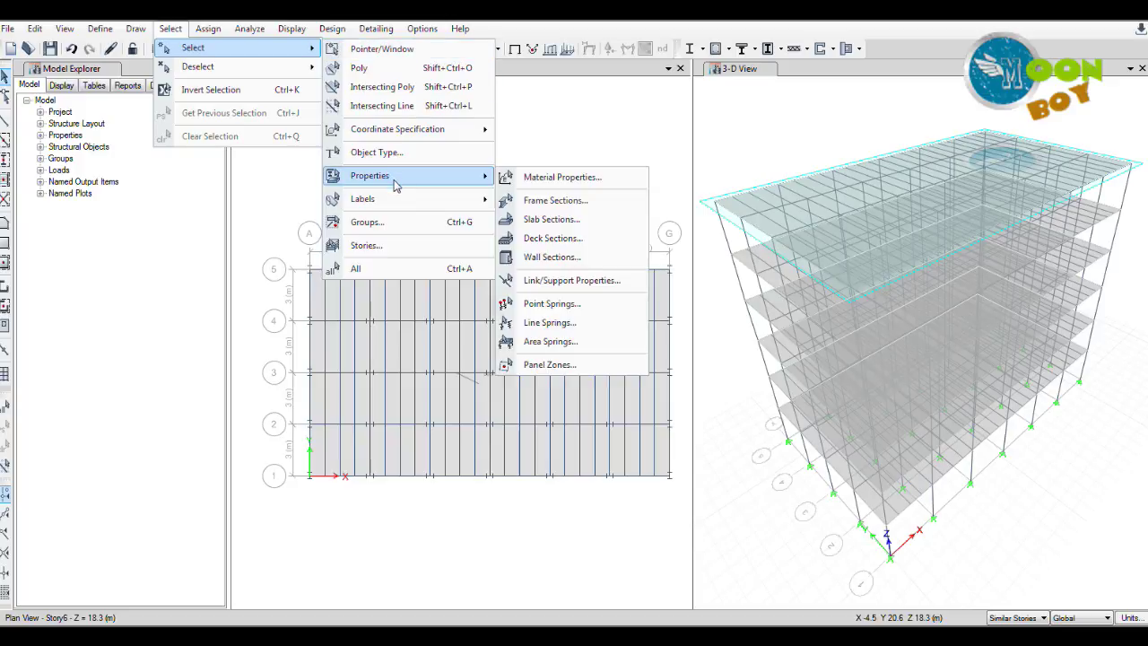
pyautogui.click(549, 238)
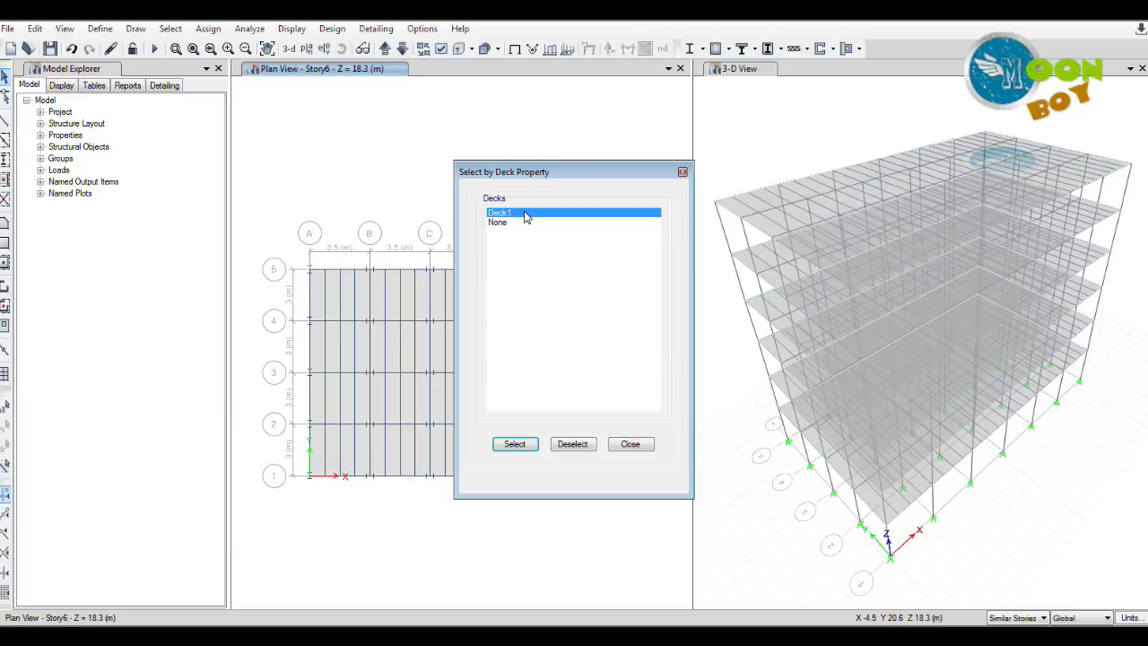
pyautogui.click(514, 445)
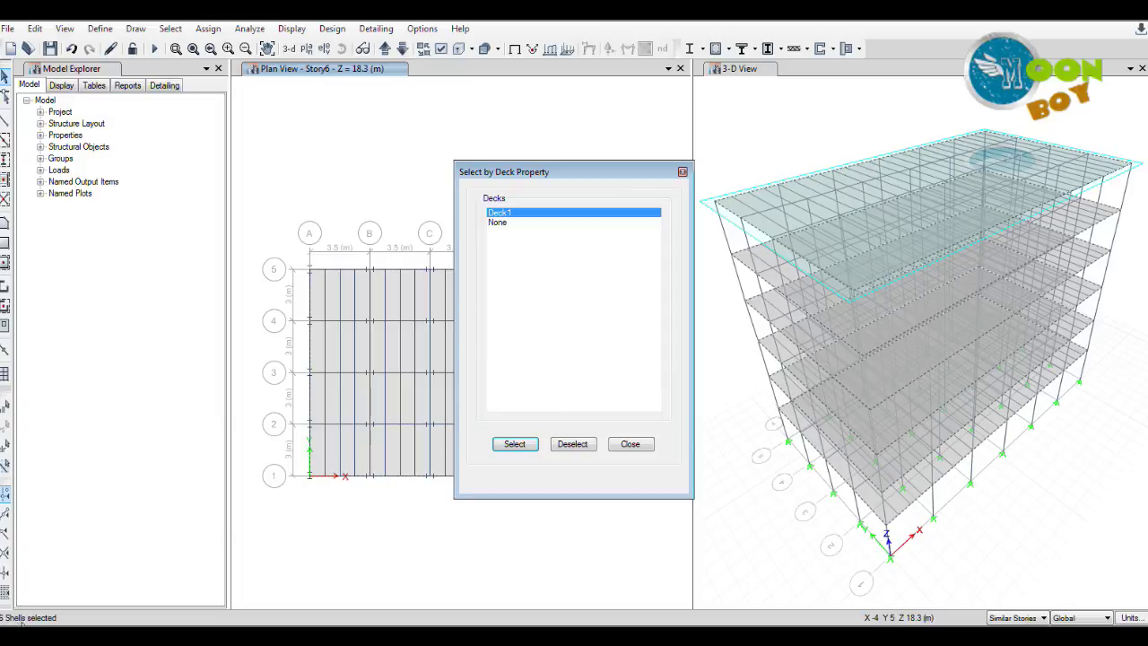
pyautogui.moveTo(615, 170); pyautogui.dragTo(289, 224)
pyautogui.click(207, 29)
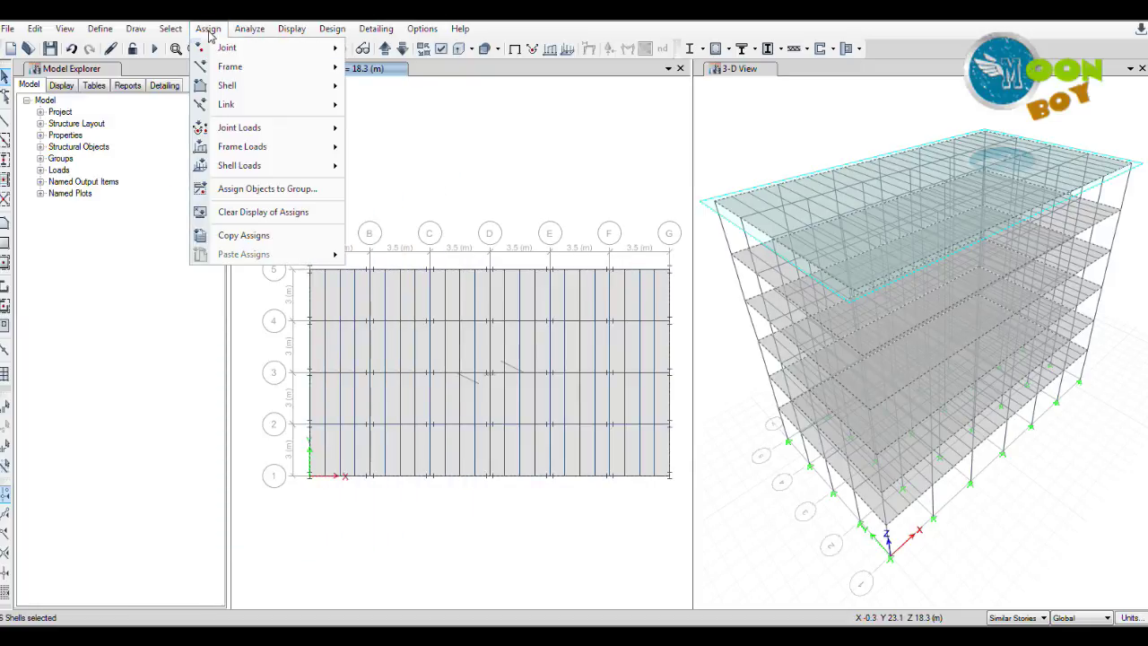
# Step: Set up a uniform shell load under the Dead pattern with a value of 2 kN/m²
pyautogui.moveTo(242, 89)
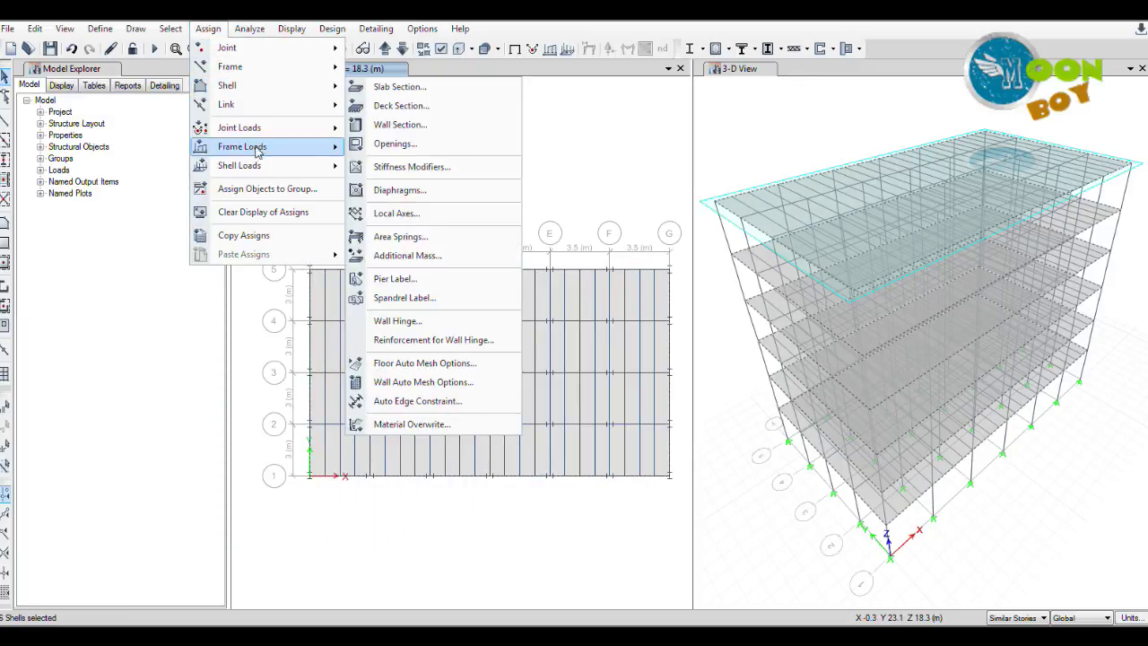
pyautogui.moveTo(259, 172)
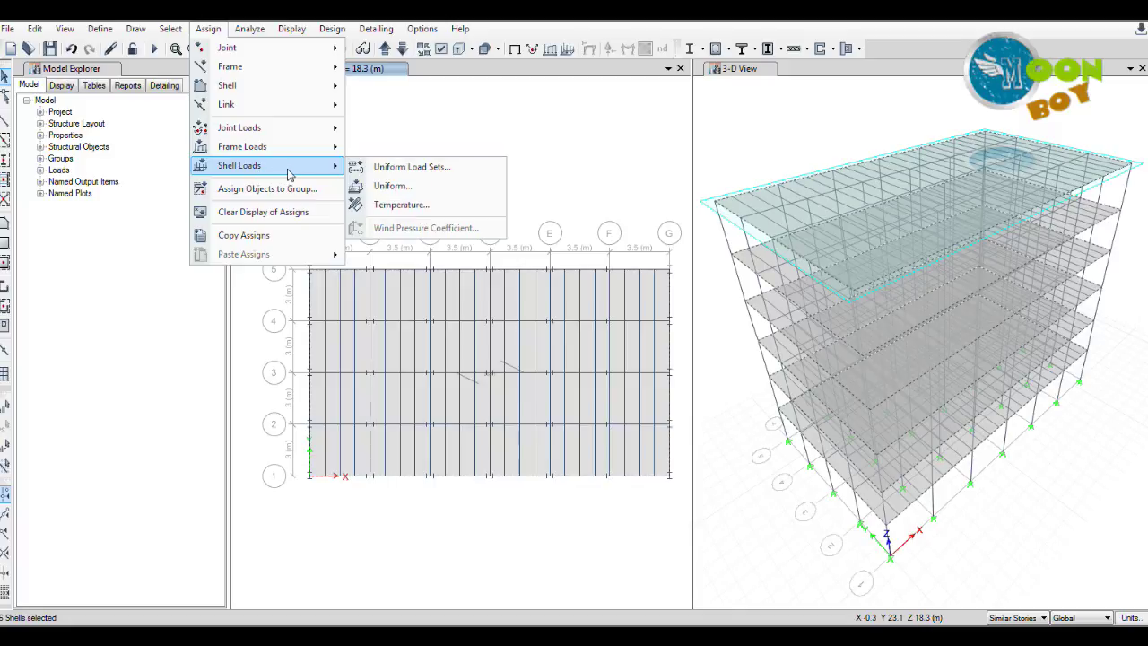
pyautogui.click(440, 195)
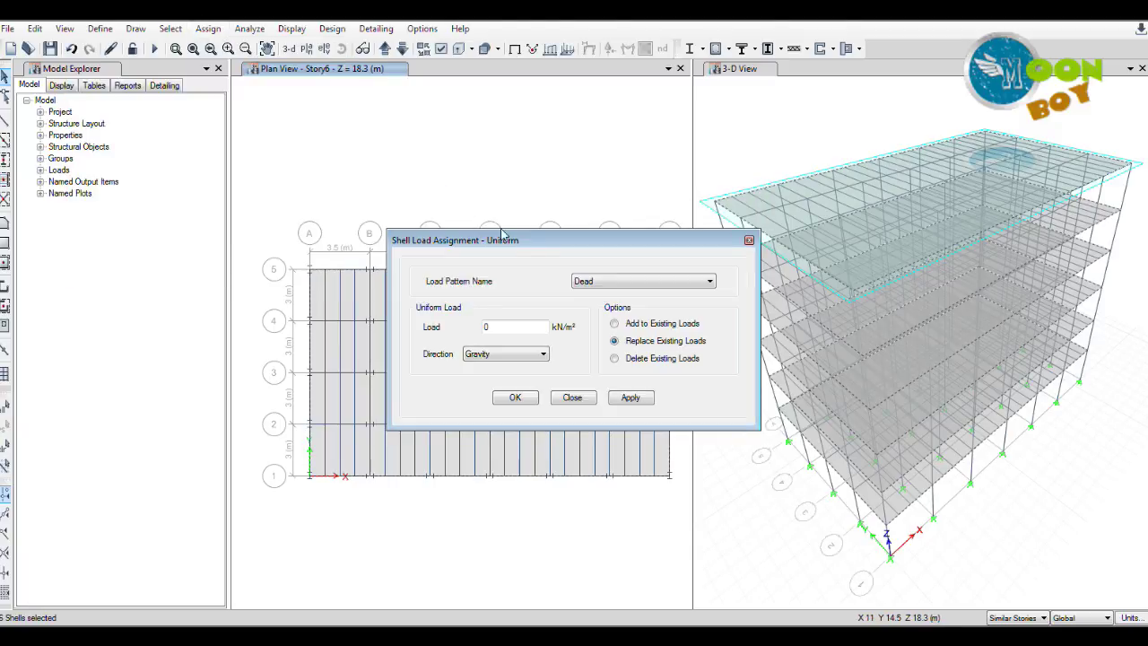
pyautogui.moveTo(598, 240); pyautogui.dragTo(651, 236)
pyautogui.click(684, 272)
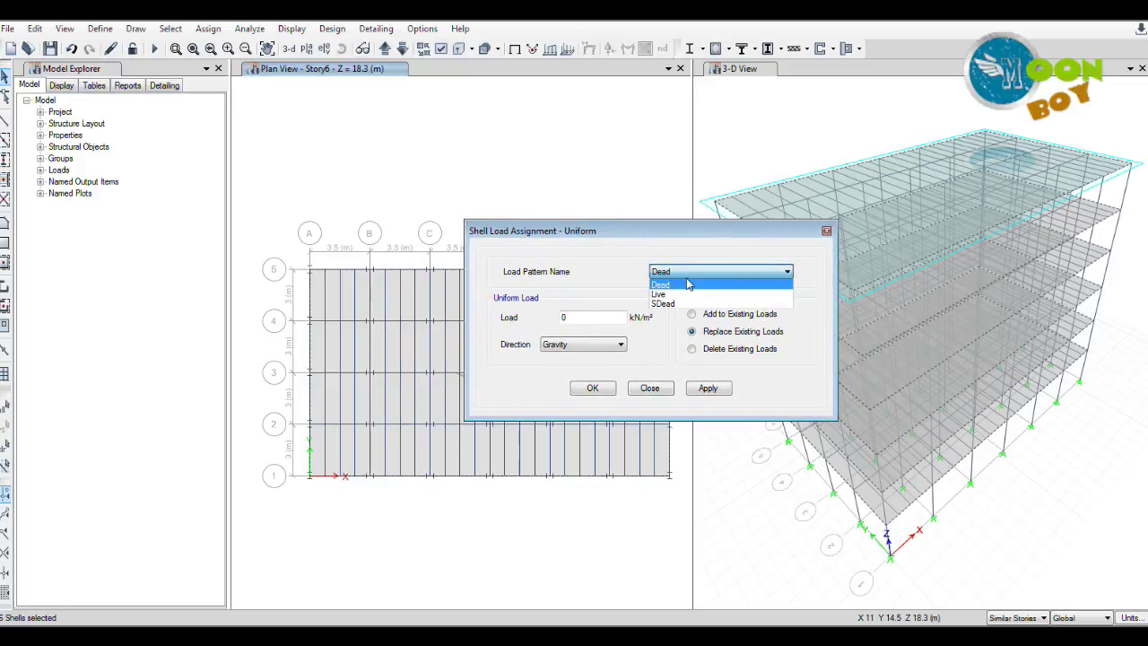
pyautogui.click(679, 285)
pyautogui.doubleClick(565, 318)
pyautogui.write('2')
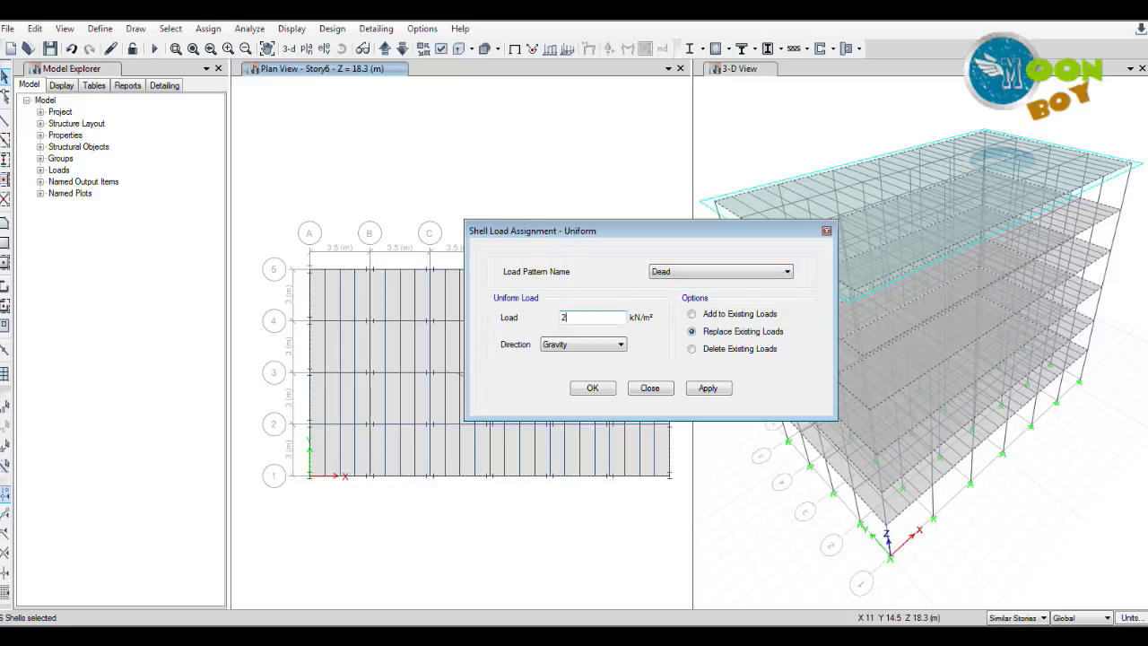
pyautogui.moveTo(595, 235); pyautogui.dragTo(677, 242)
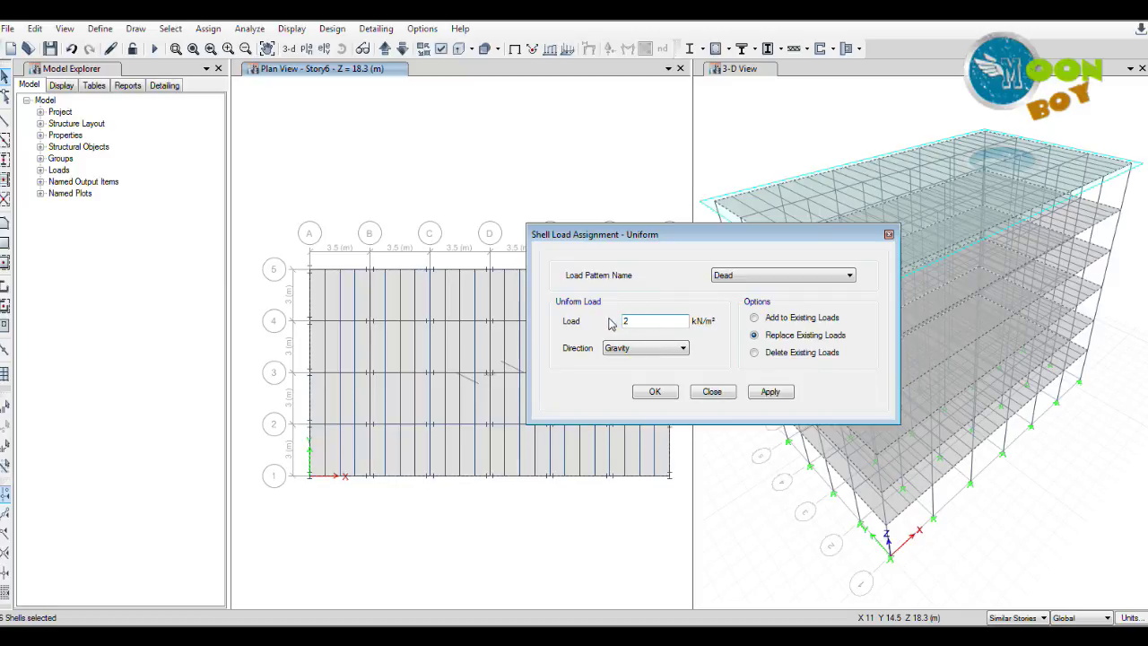
pyautogui.moveTo(637, 241); pyautogui.dragTo(605, 248)
pyautogui.moveTo(603, 330); pyautogui.dragTo(567, 335)
pyautogui.write('1')
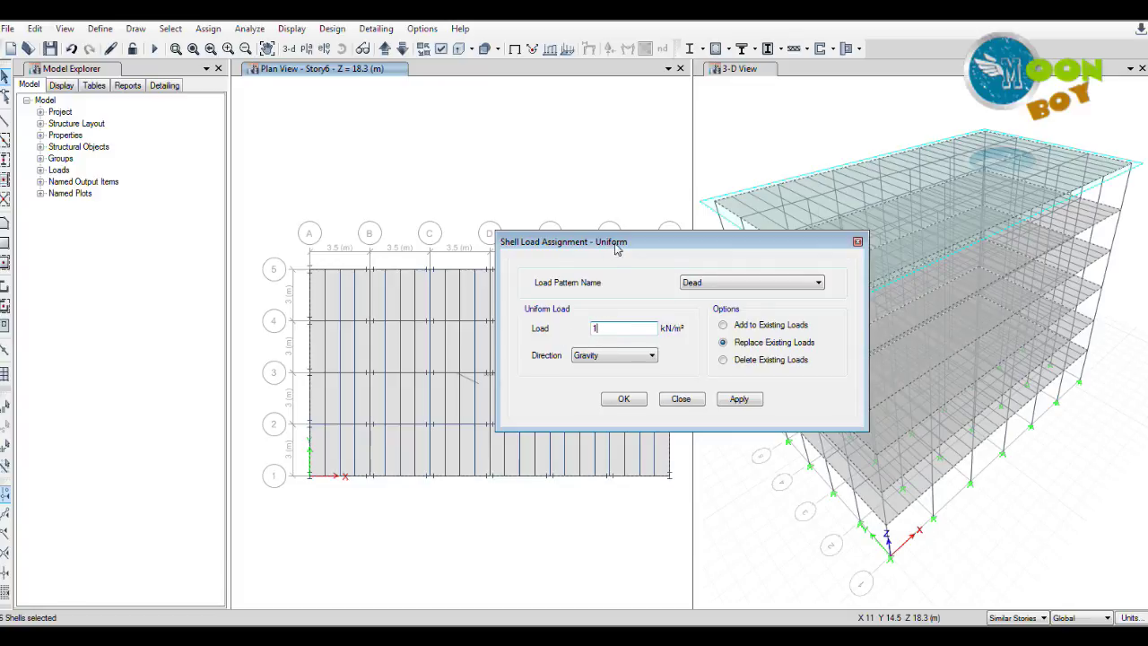
pyautogui.moveTo(616, 244); pyautogui.dragTo(652, 233)
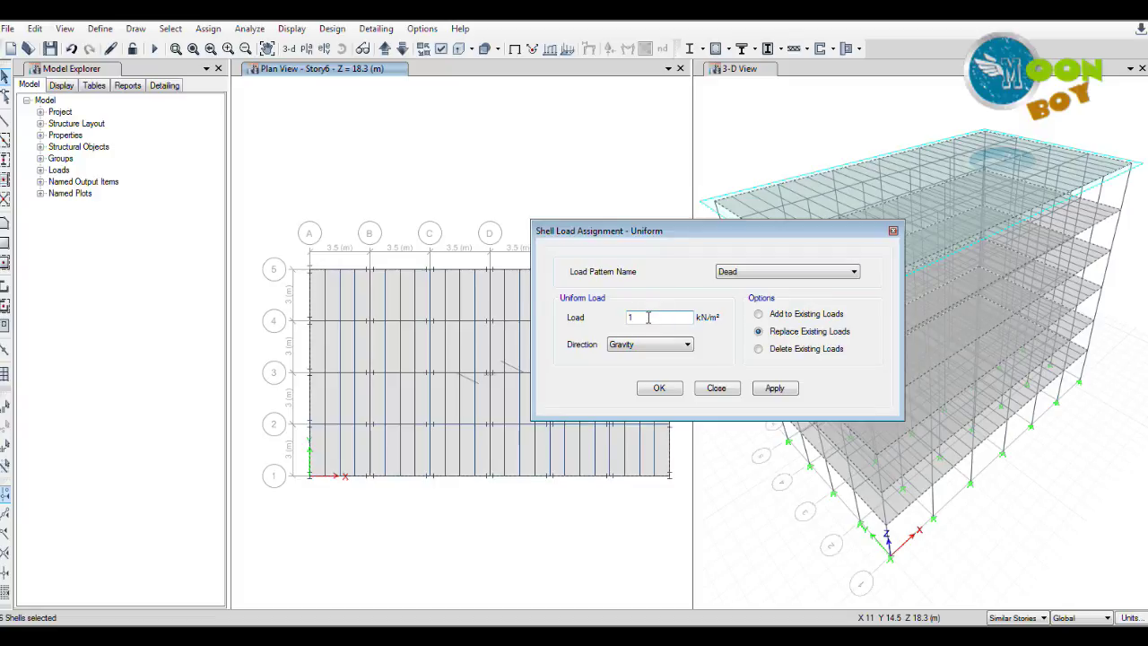
pyautogui.moveTo(669, 231); pyautogui.dragTo(709, 244)
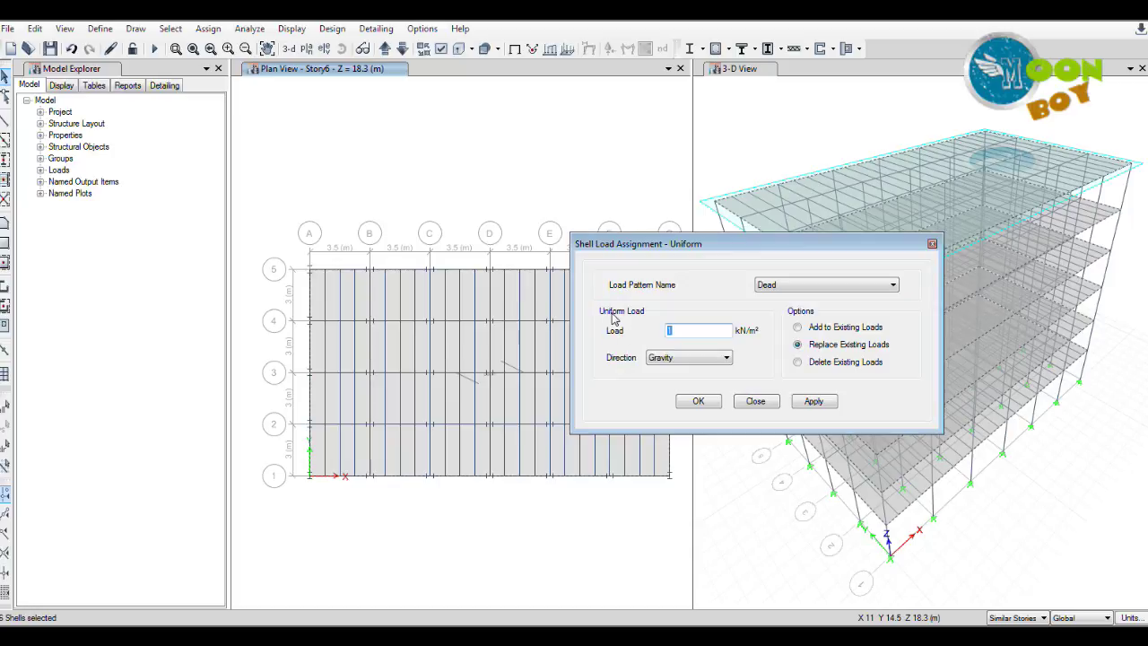
pyautogui.write('2')
pyautogui.moveTo(688, 244); pyautogui.dragTo(636, 244)
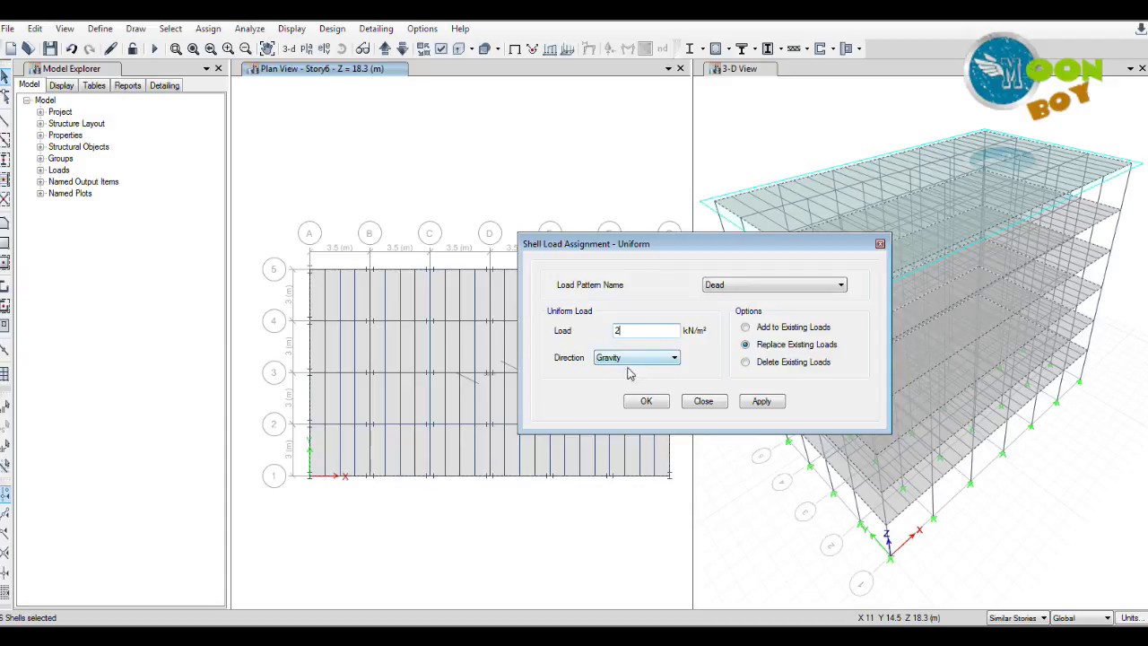
# Step: Apply the 2 kN/m² Dead load to the slabs and restore the five-slab selection
pyautogui.click(762, 405)
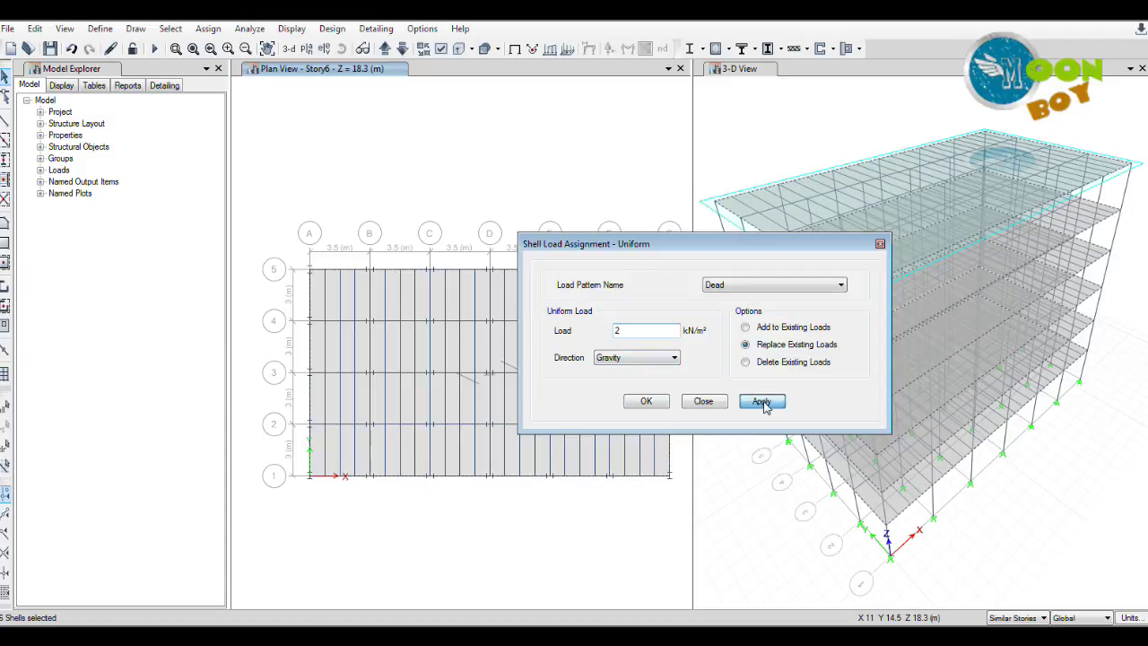
pyautogui.click(646, 402)
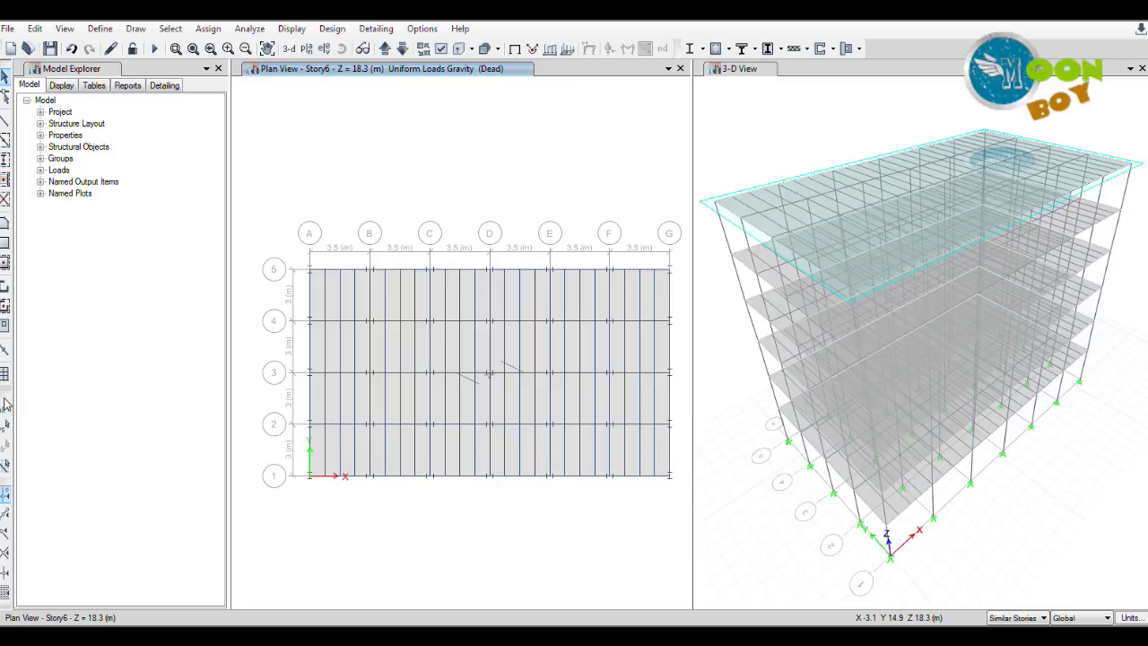
pyautogui.click(4, 426)
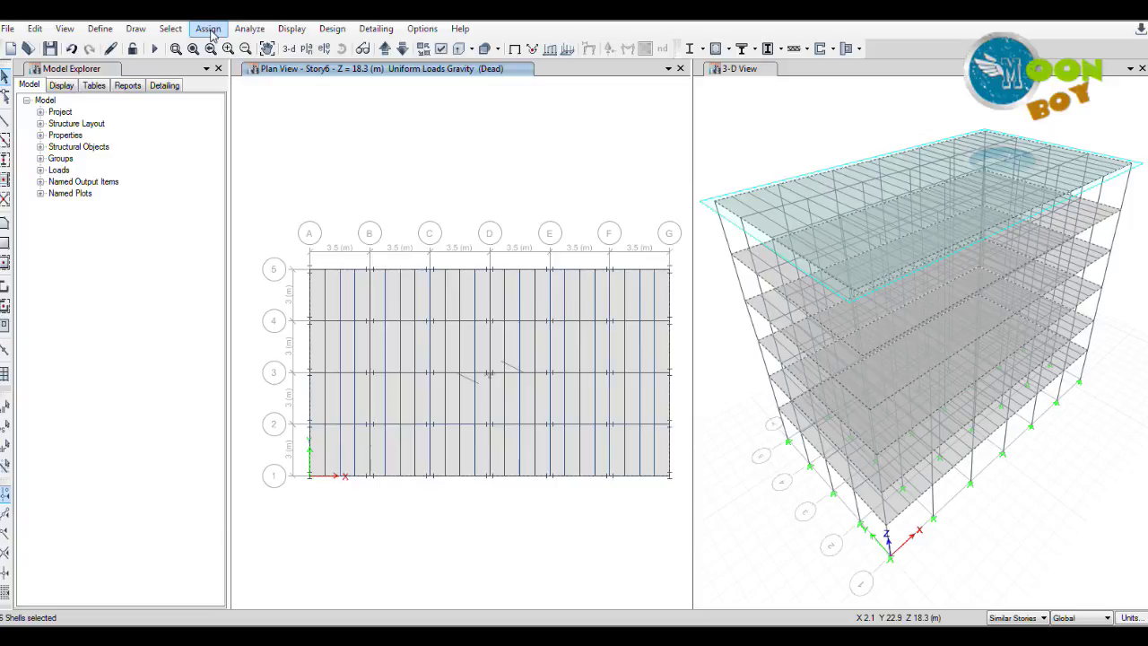
# Step: Add a 2 kN/m² uniform gravity Live load to the selected Story6 shells
pyautogui.click(208, 29)
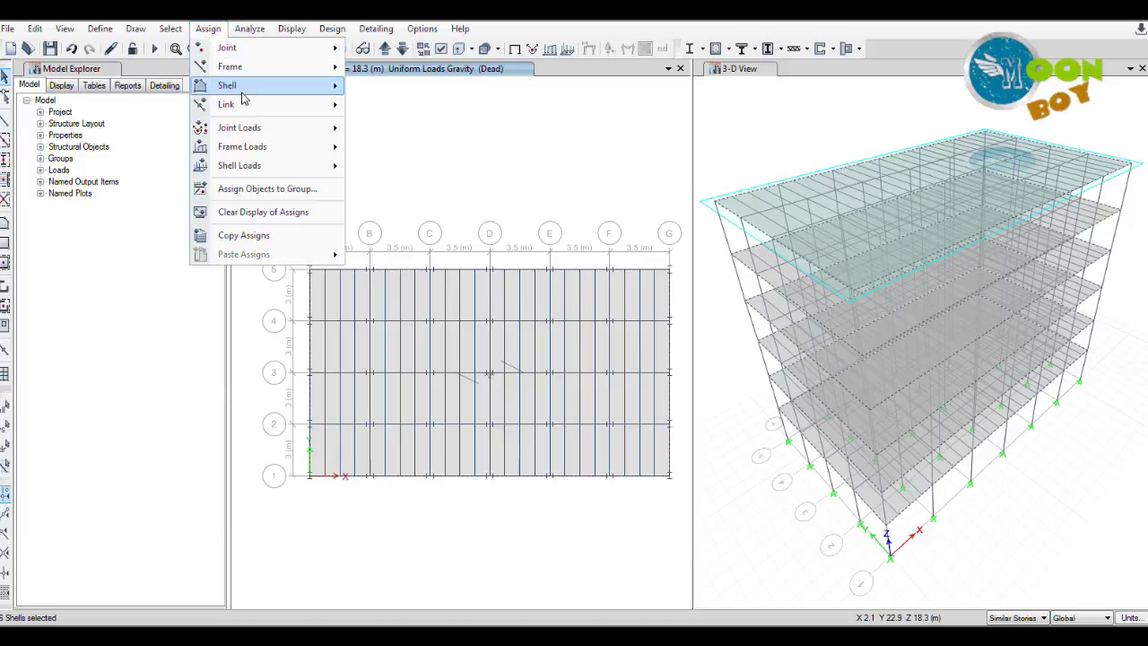
pyautogui.moveTo(265, 170)
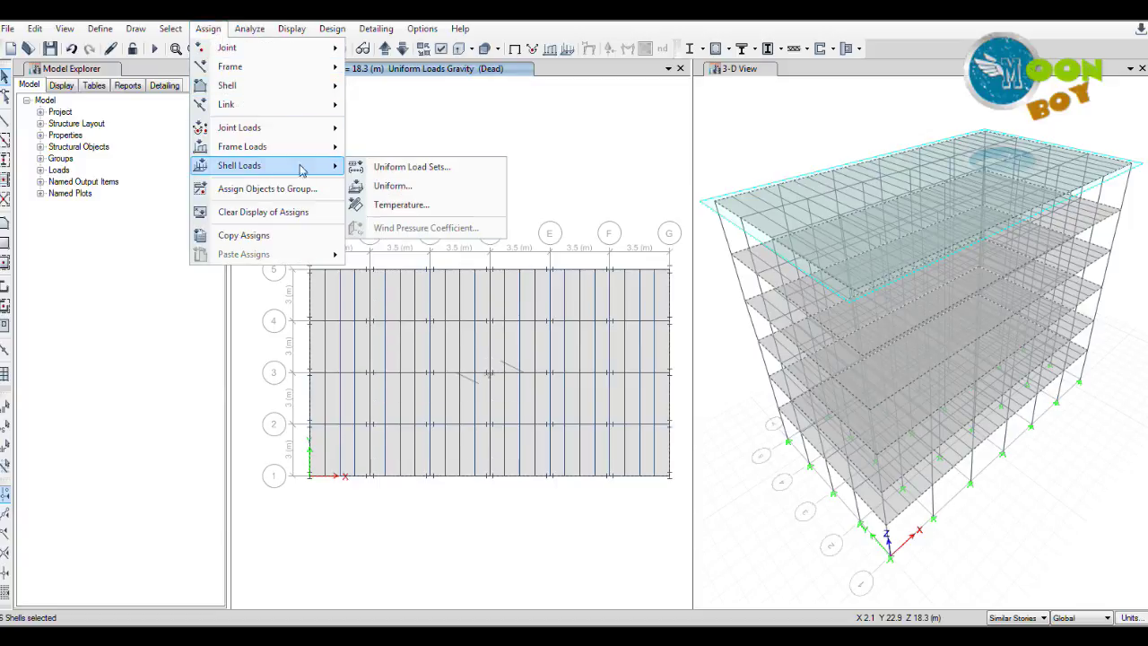
pyautogui.click(391, 185)
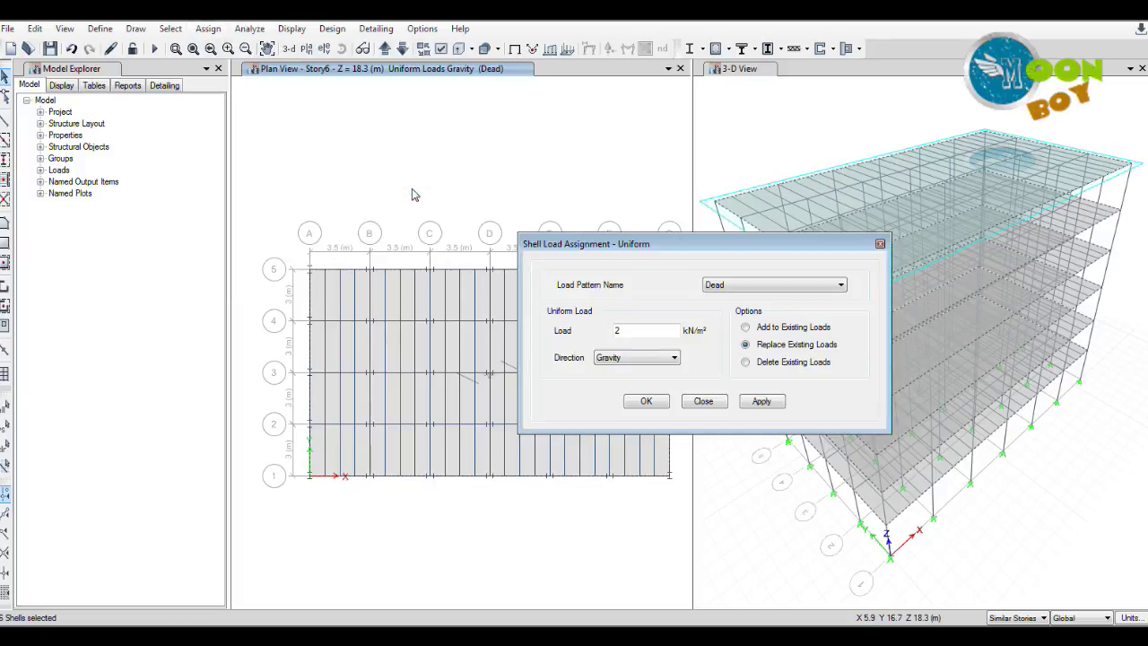
pyautogui.moveTo(665, 256); pyautogui.dragTo(715, 254)
pyautogui.click(795, 285)
pyautogui.click(794, 305)
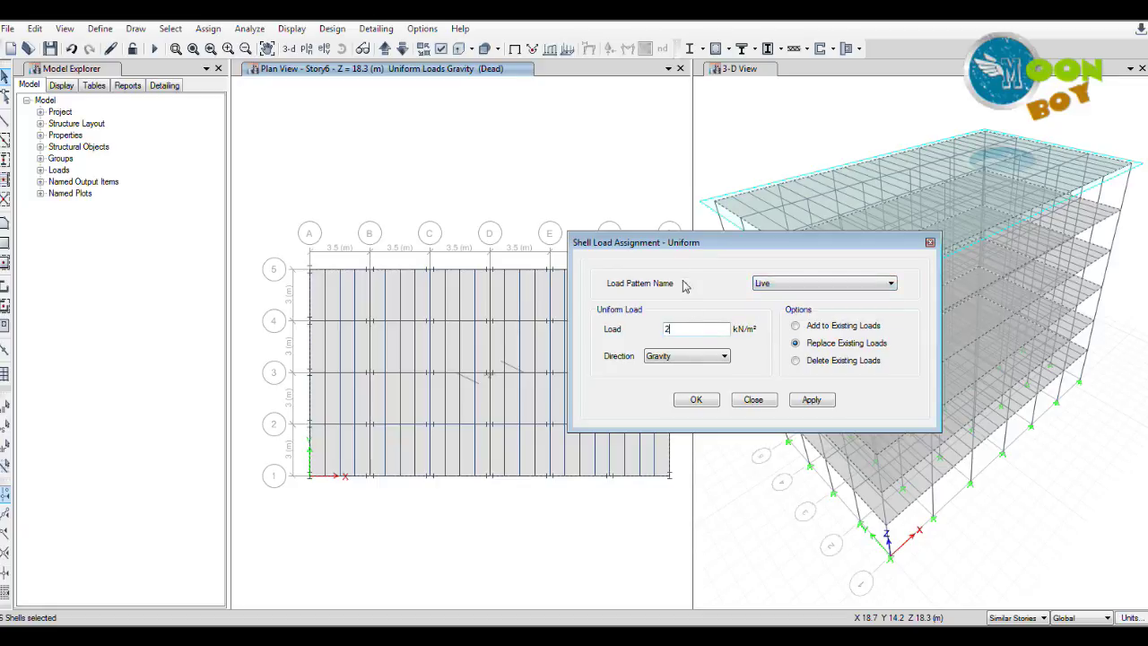
pyautogui.moveTo(682, 244); pyautogui.dragTo(740, 244)
pyautogui.moveTo(748, 331); pyautogui.dragTo(692, 329)
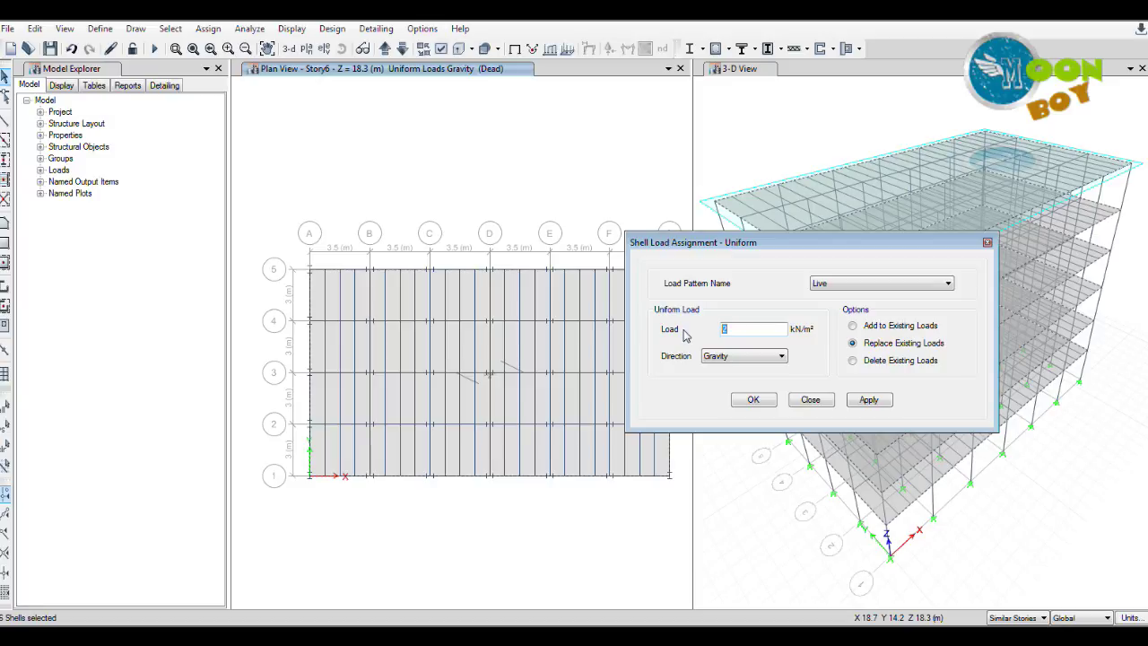
pyautogui.write('2')
pyautogui.moveTo(715, 251); pyautogui.dragTo(590, 253)
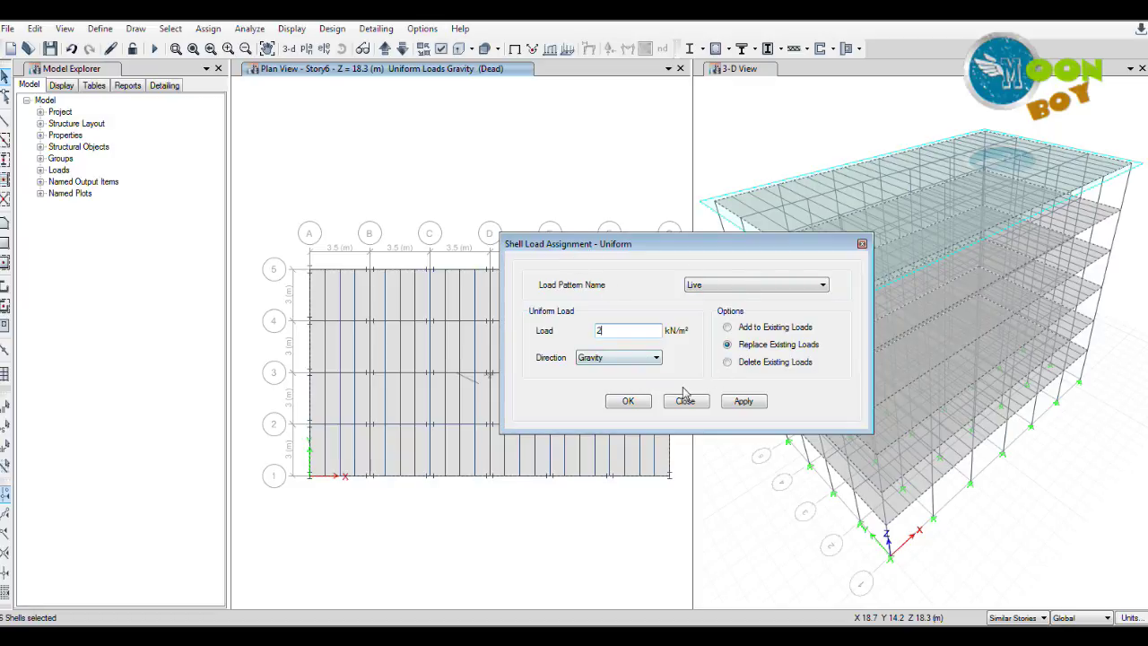
pyautogui.click(742, 404)
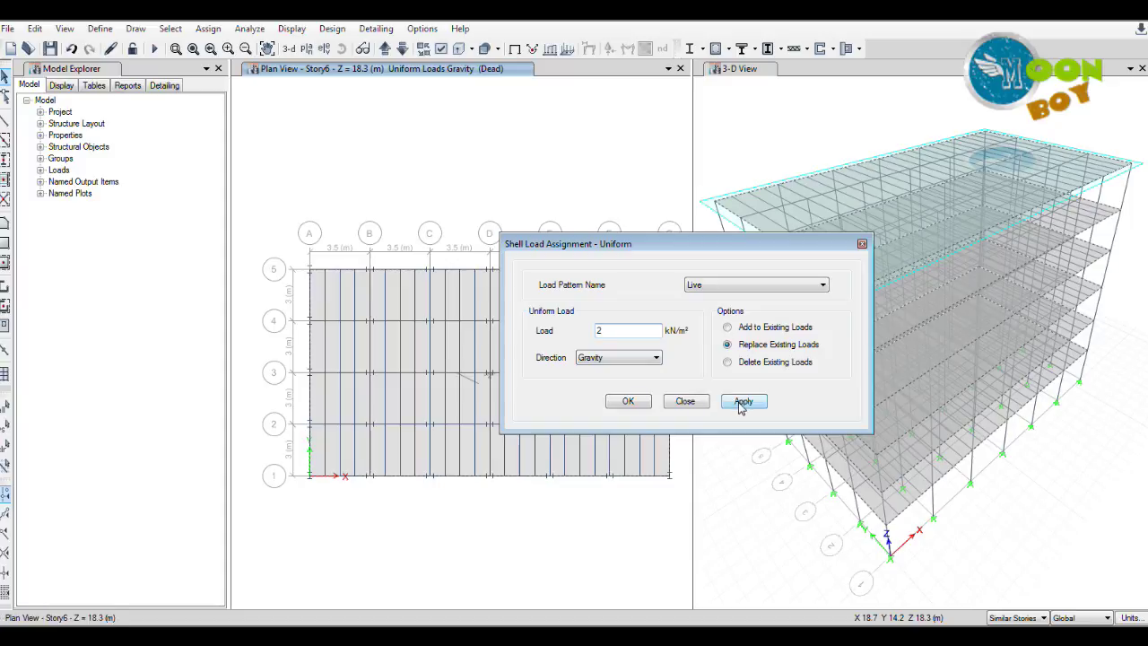
pyautogui.click(629, 402)
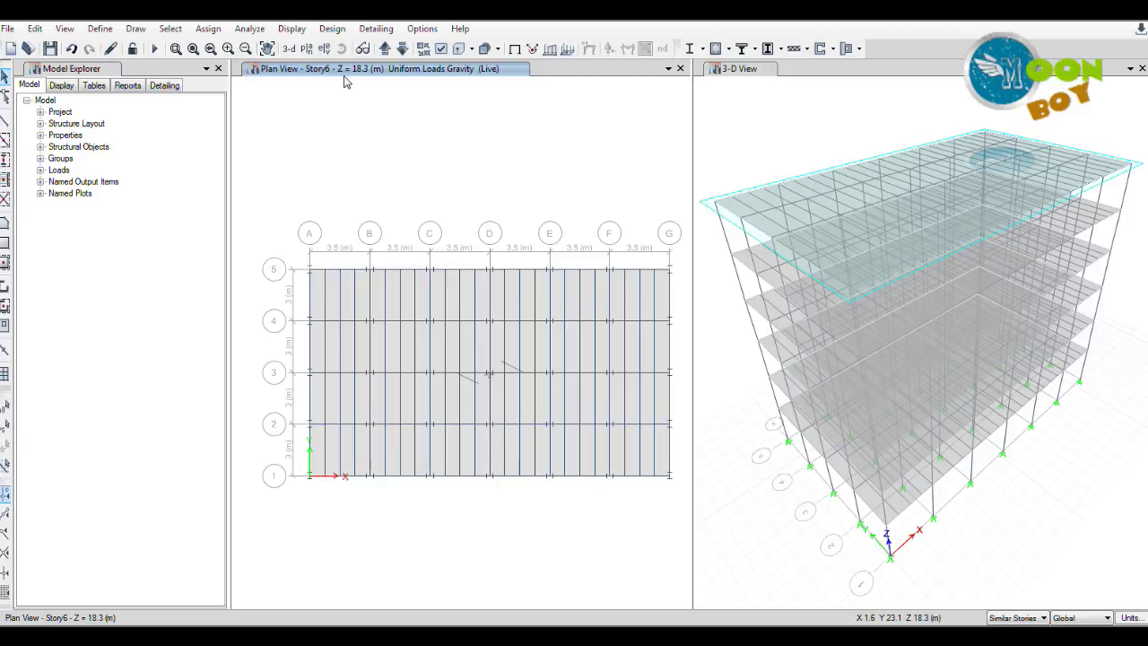
# Step: Select all 348 frames assigned the AUTO BEAM section
pyautogui.click(173, 30)
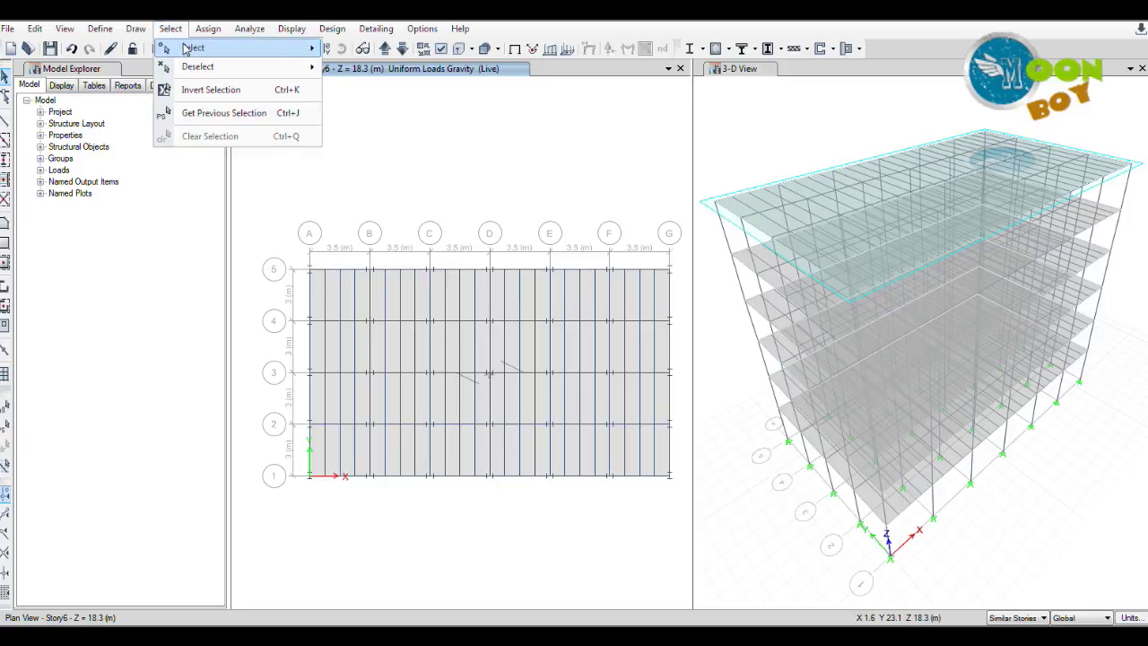
pyautogui.moveTo(191, 49)
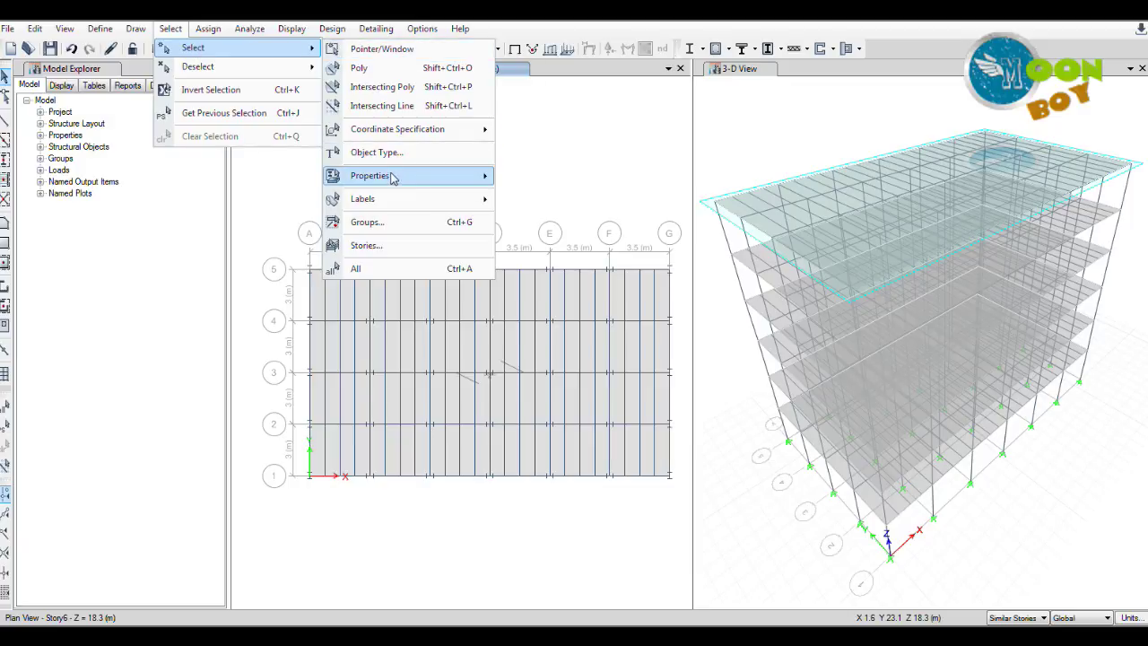
pyautogui.moveTo(395, 177)
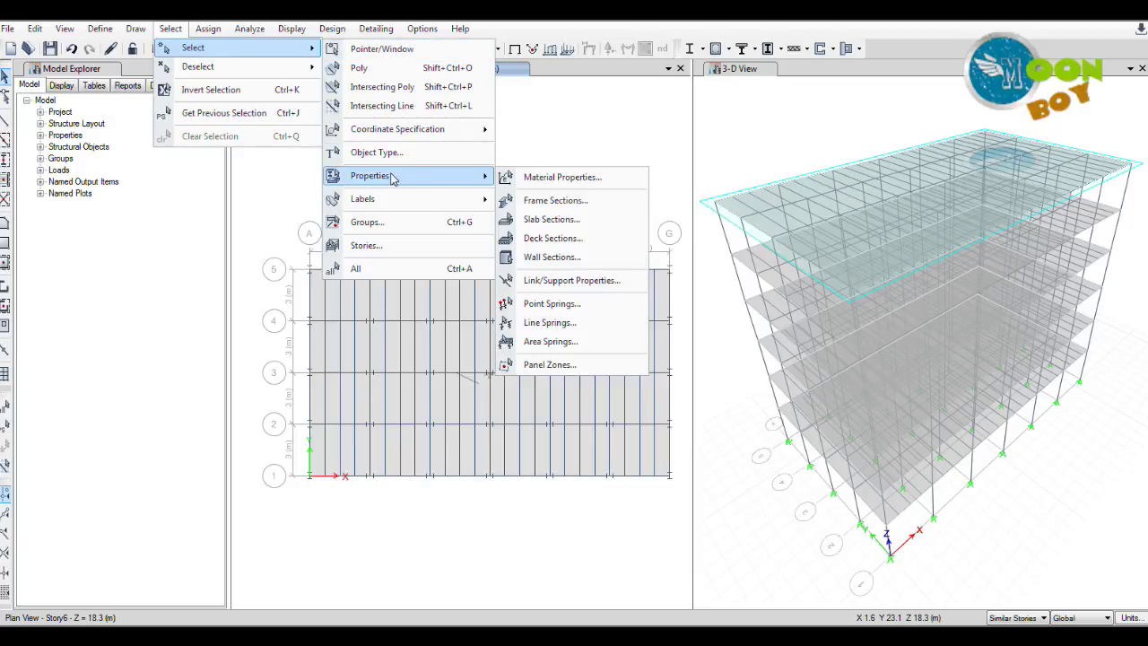
pyautogui.click(567, 201)
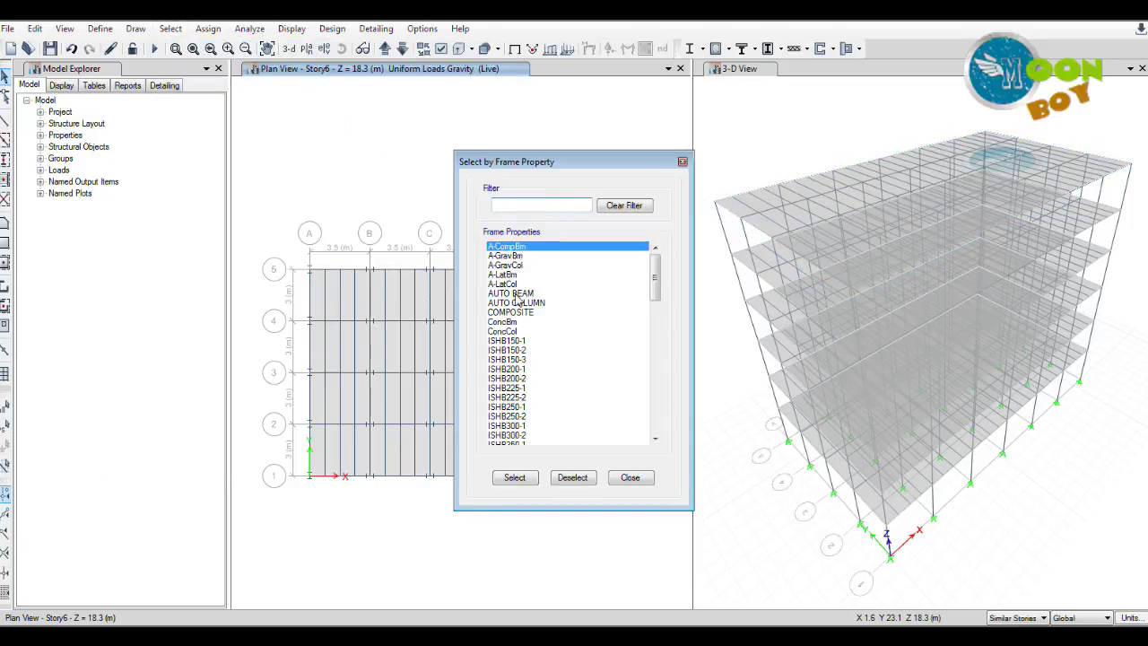
pyautogui.click(519, 294)
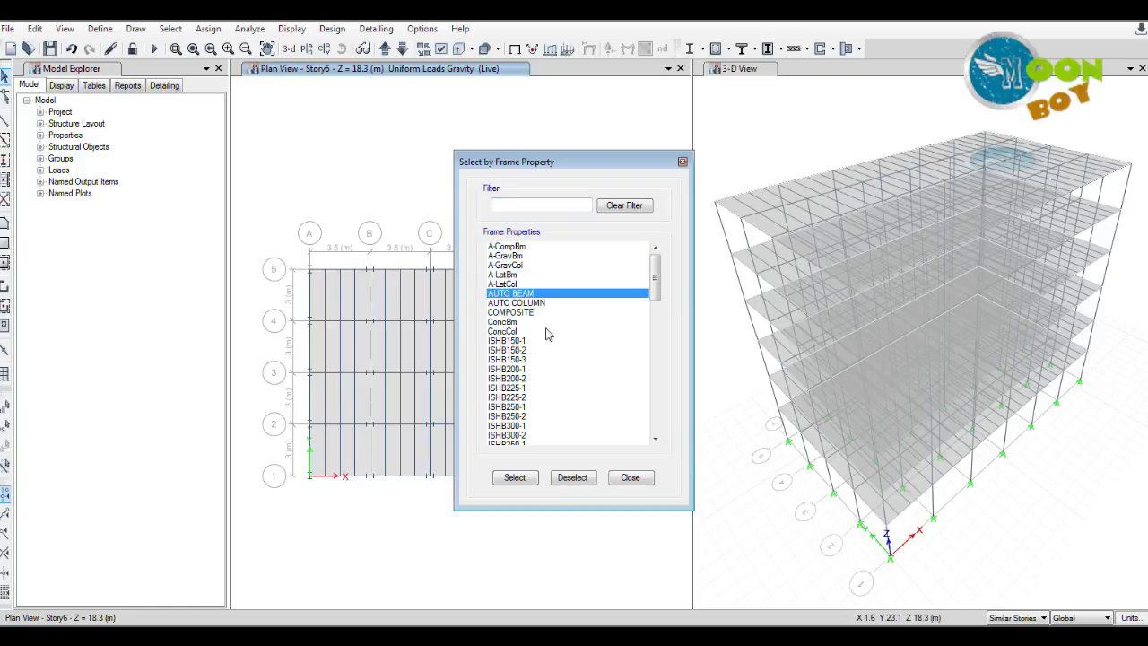
pyautogui.click(515, 478)
pyautogui.moveTo(558, 162); pyautogui.dragTo(284, 174)
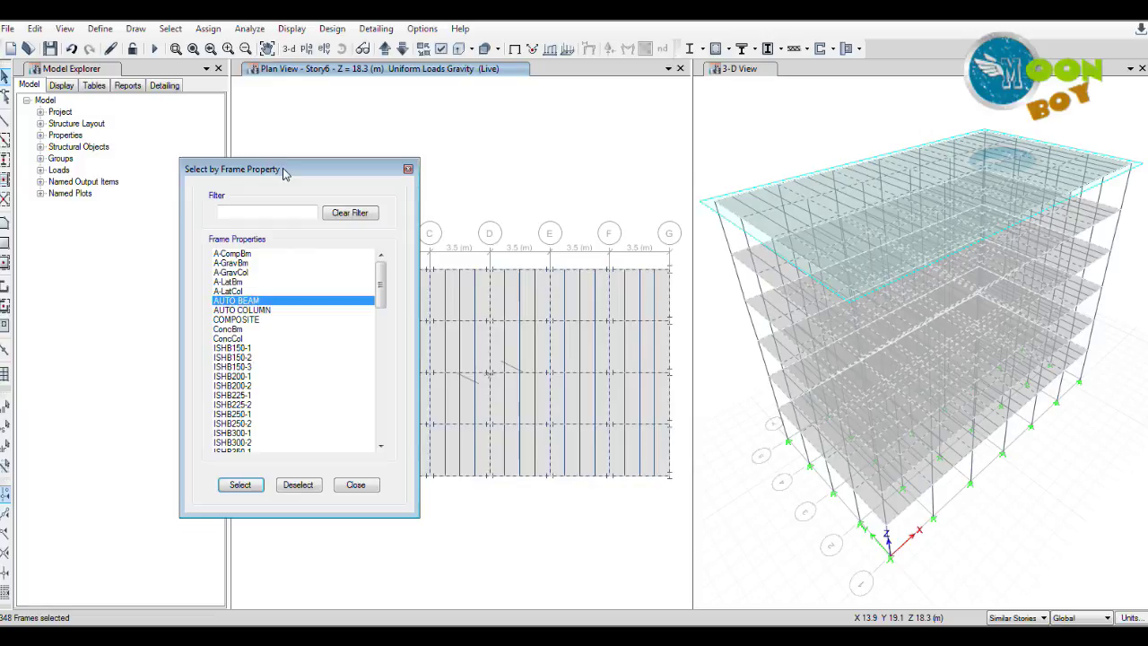
pyautogui.click(356, 485)
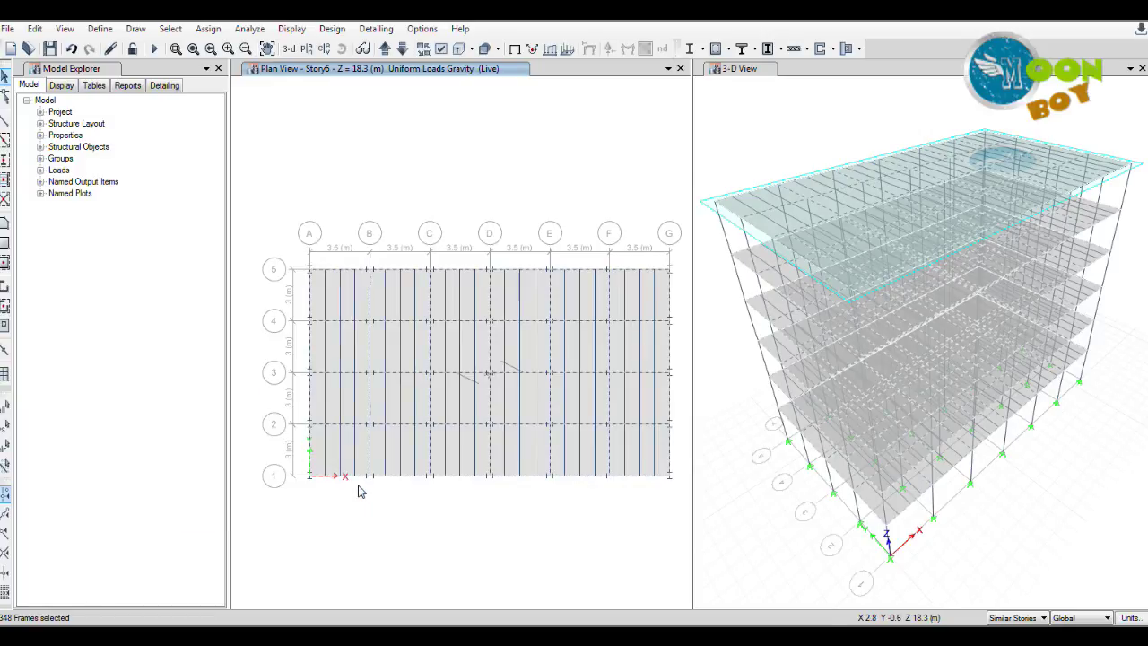
# Step: Assign a 7 kN/m uniform distributed SDead load to the selected AUTO BEAM frames
pyautogui.click(209, 30)
pyautogui.moveTo(259, 151)
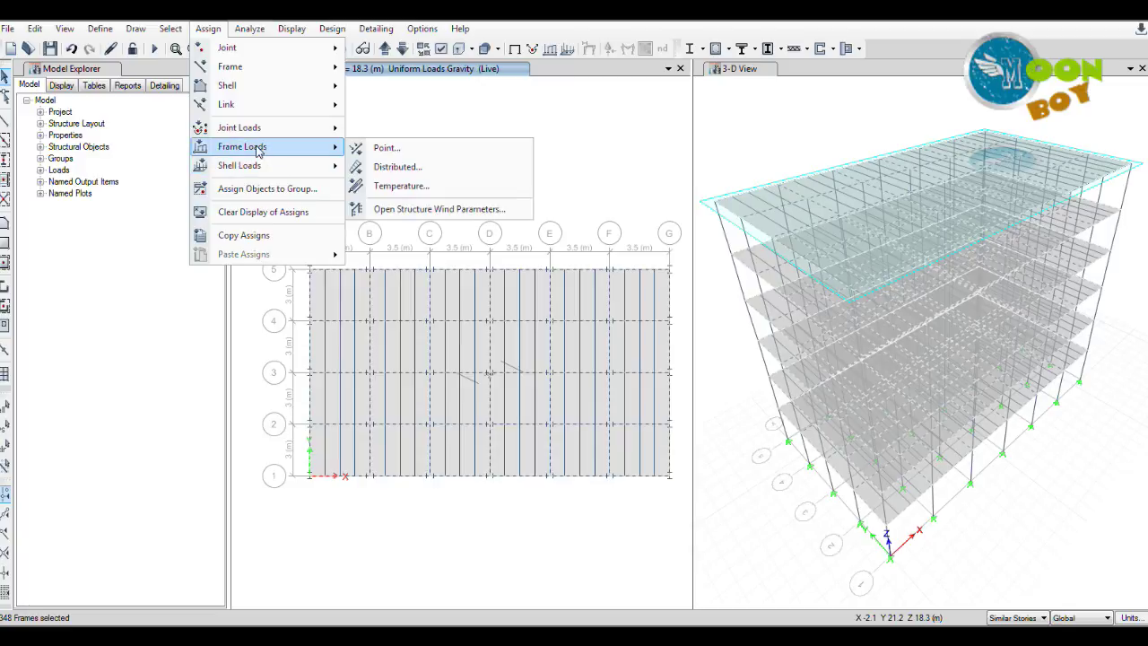
pyautogui.click(425, 169)
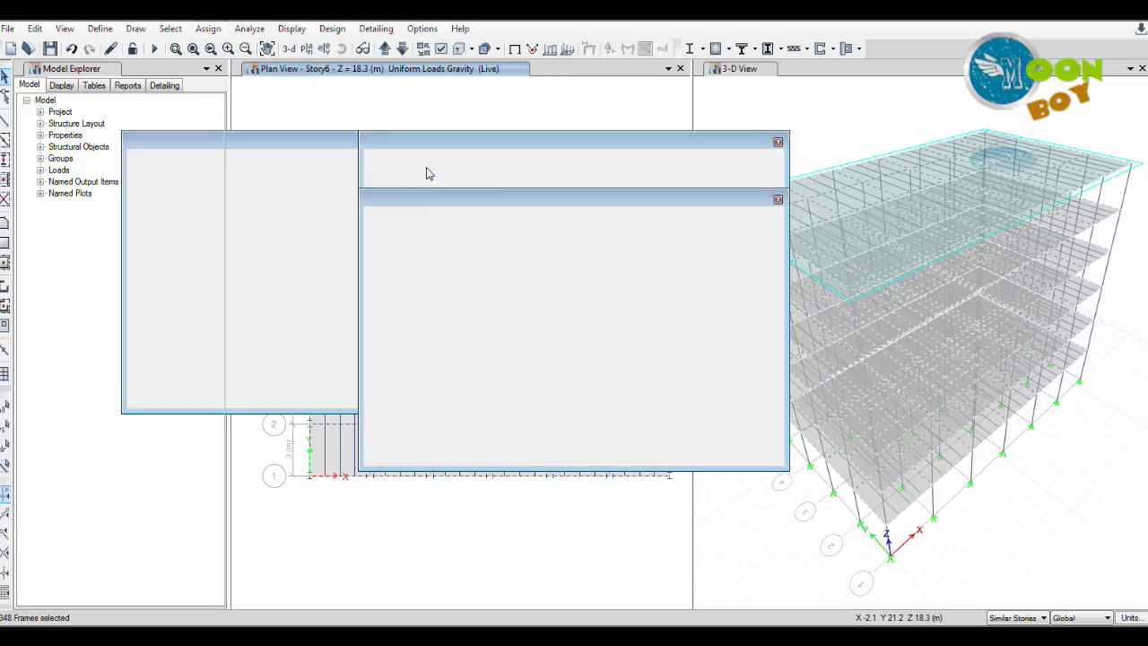
pyautogui.click(592, 240)
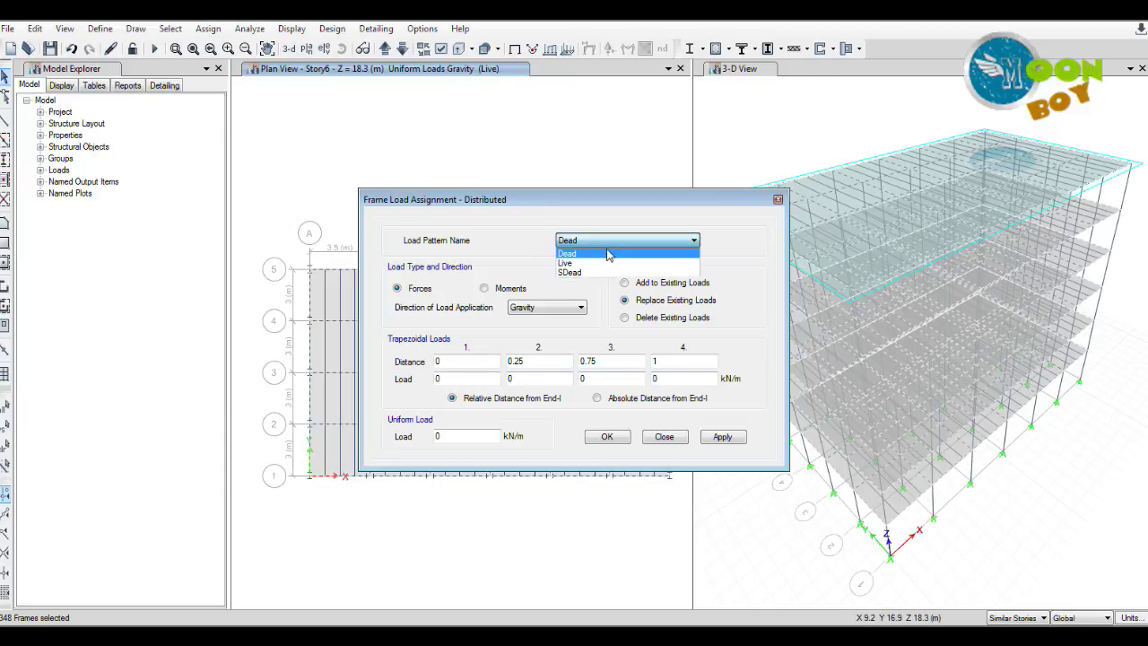
pyautogui.click(583, 272)
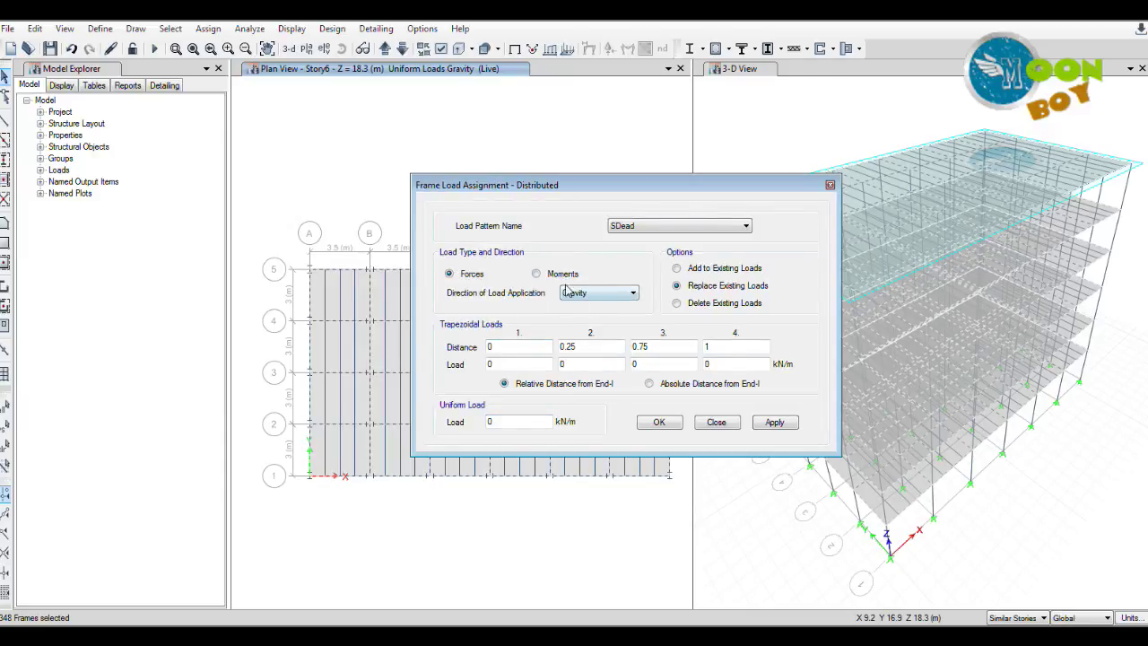
pyautogui.doubleClick(511, 420)
pyautogui.moveTo(592, 187); pyautogui.dragTo(548, 179)
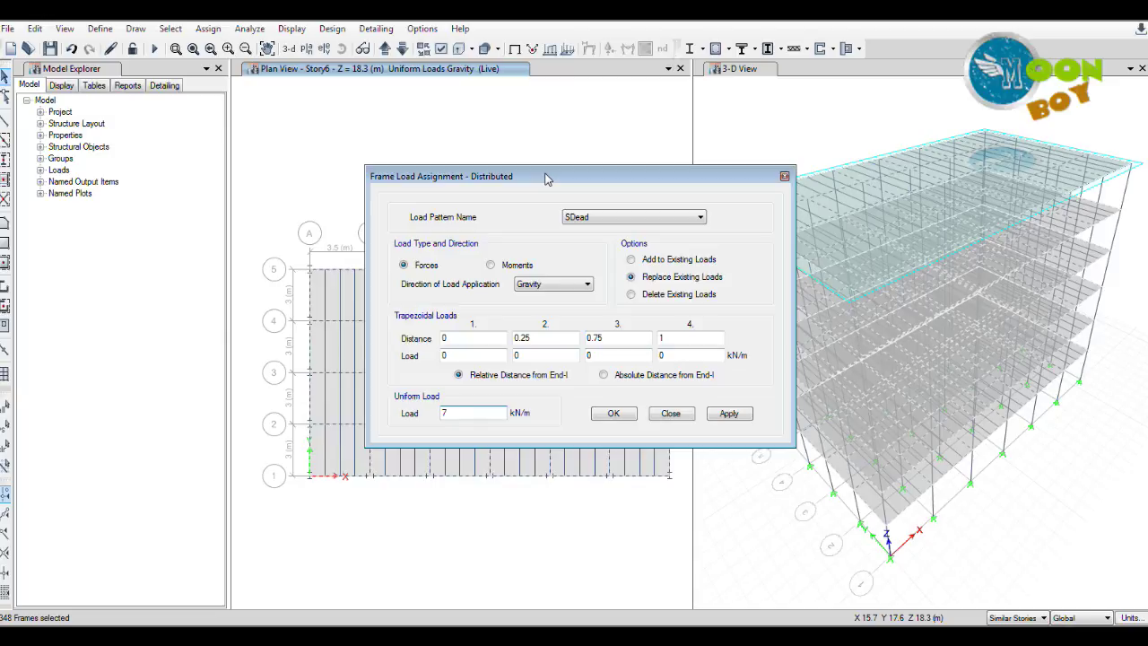
pyautogui.moveTo(548, 178); pyautogui.dragTo(592, 187)
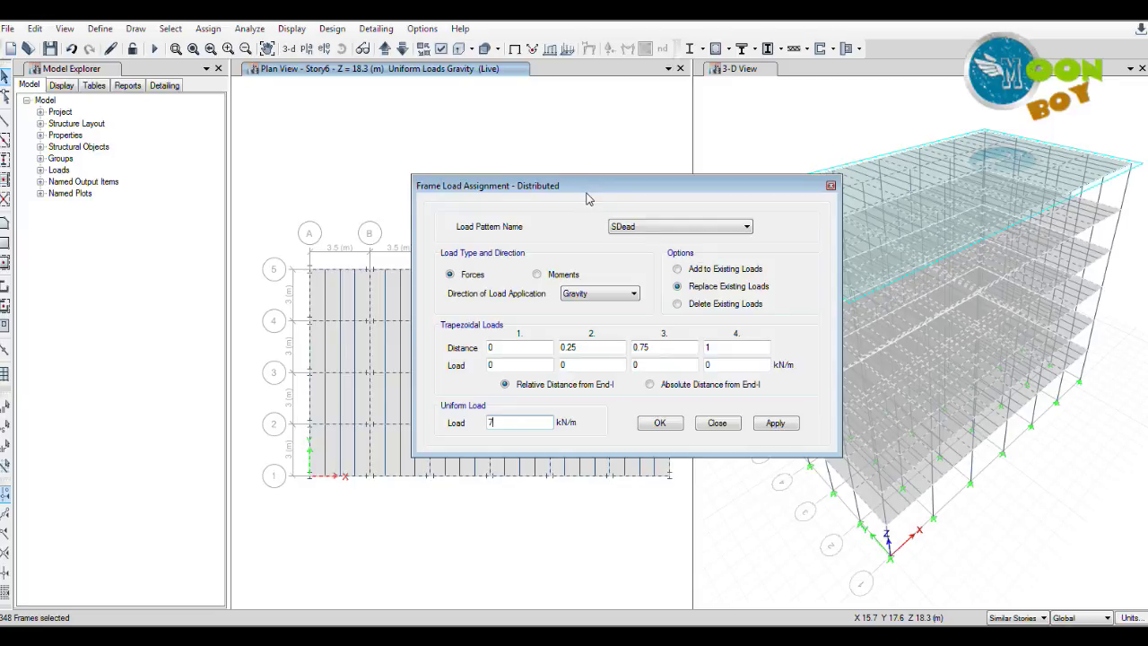
pyautogui.moveTo(587, 197); pyautogui.dragTo(636, 194)
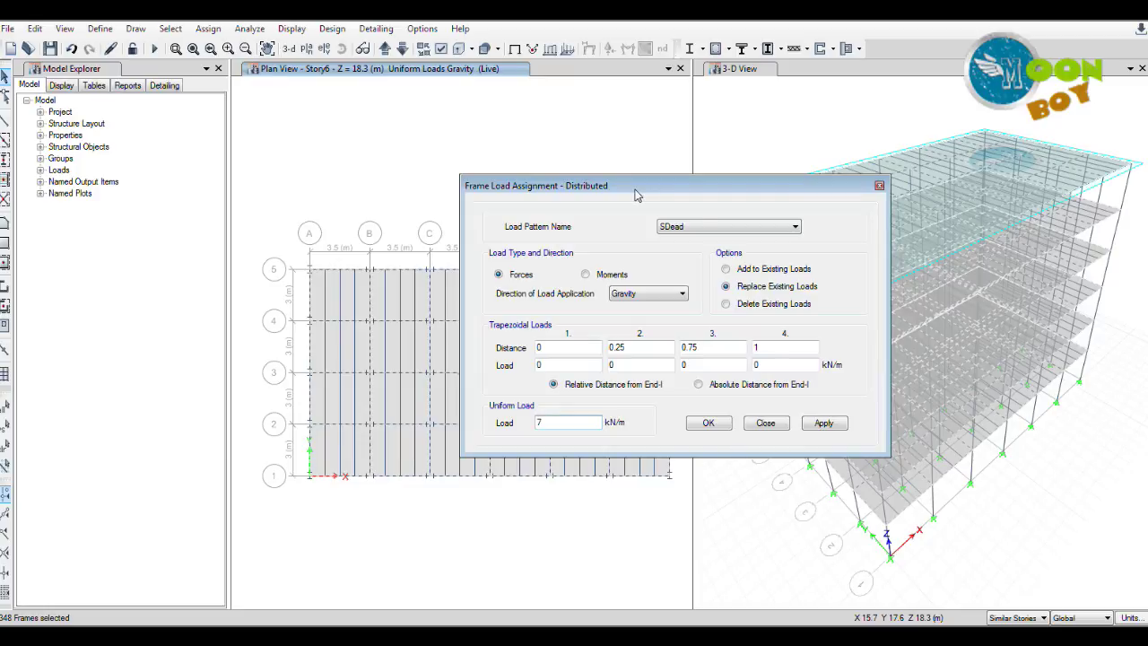
pyautogui.moveTo(659, 192); pyautogui.dragTo(600, 194)
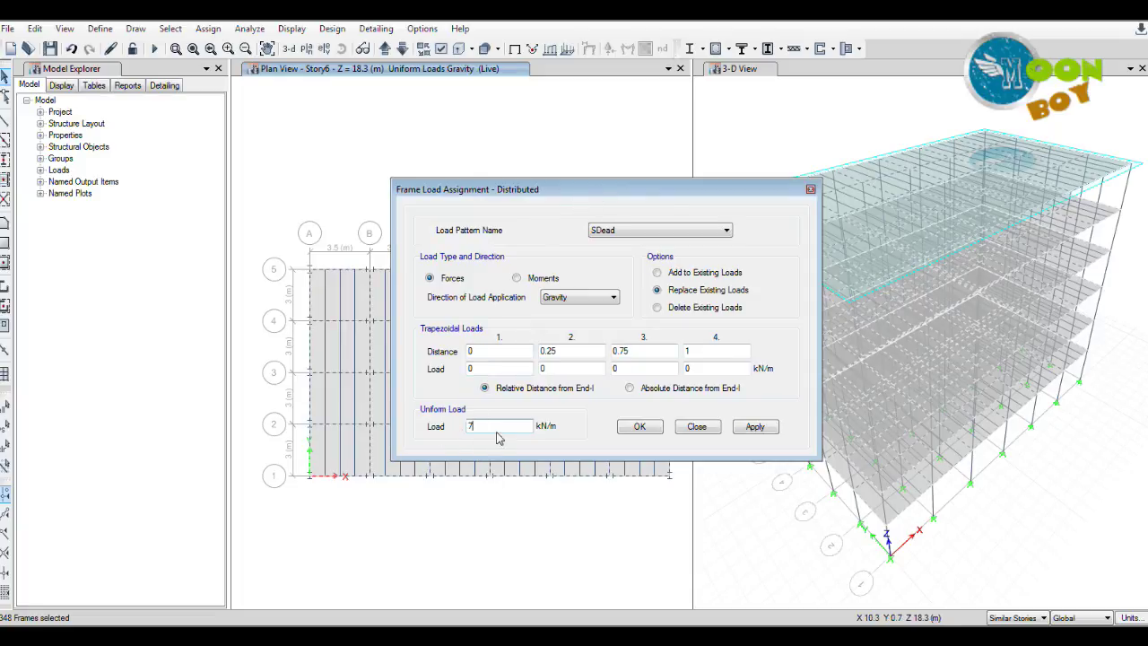
pyautogui.moveTo(581, 191); pyautogui.dragTo(585, 167)
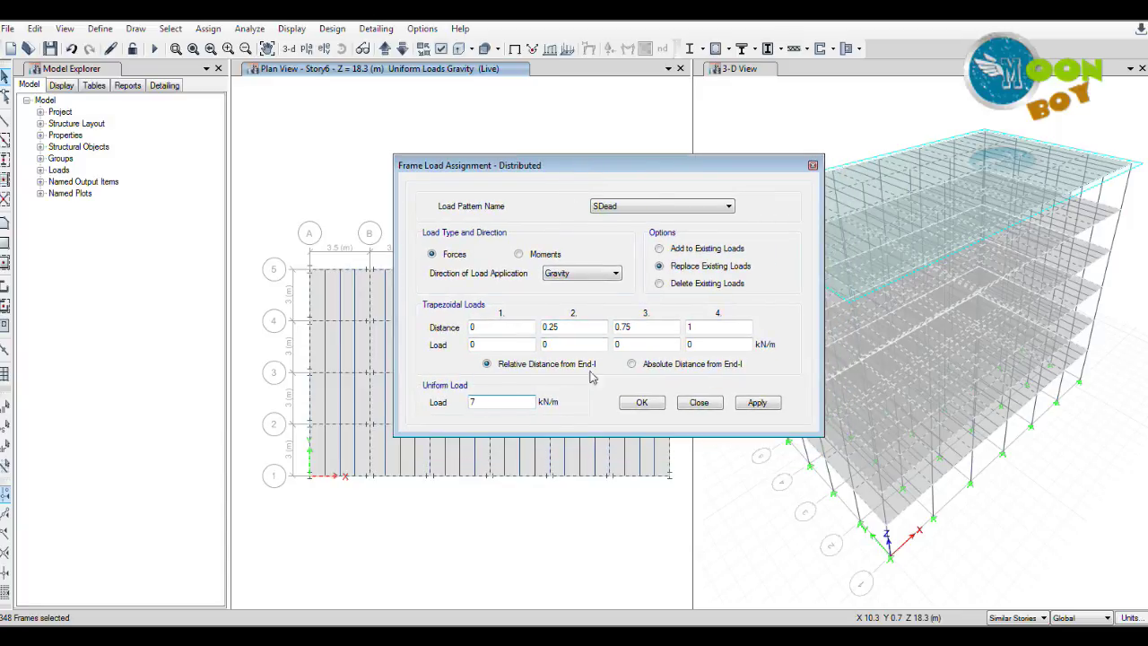
pyautogui.moveTo(659, 167); pyautogui.dragTo(695, 164)
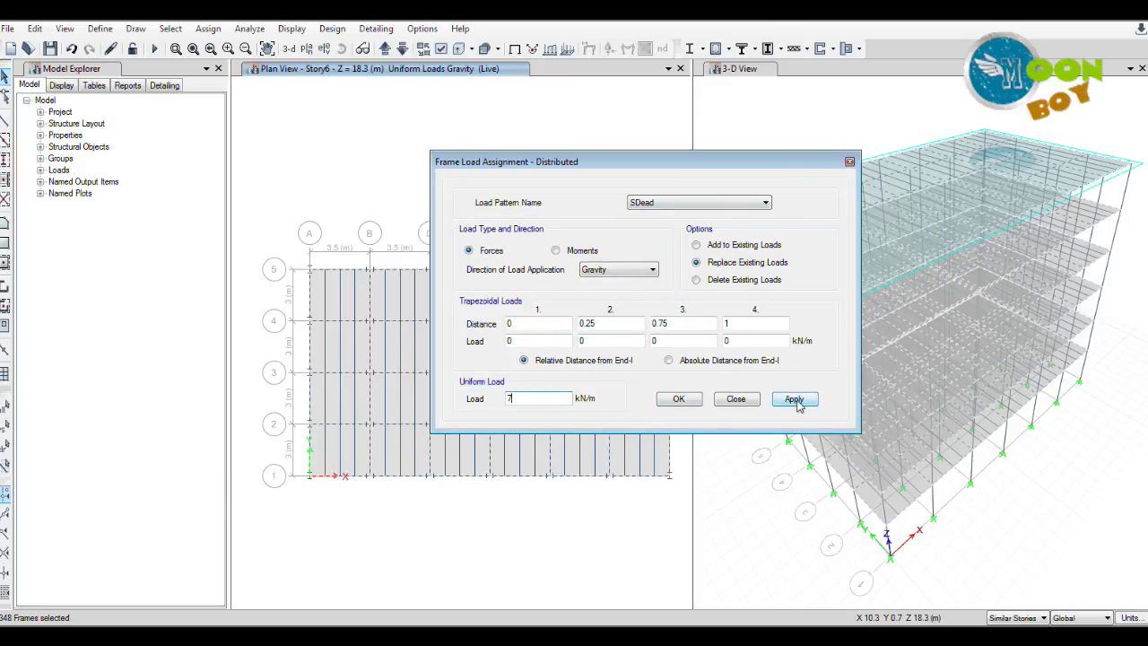
pyautogui.click(797, 401)
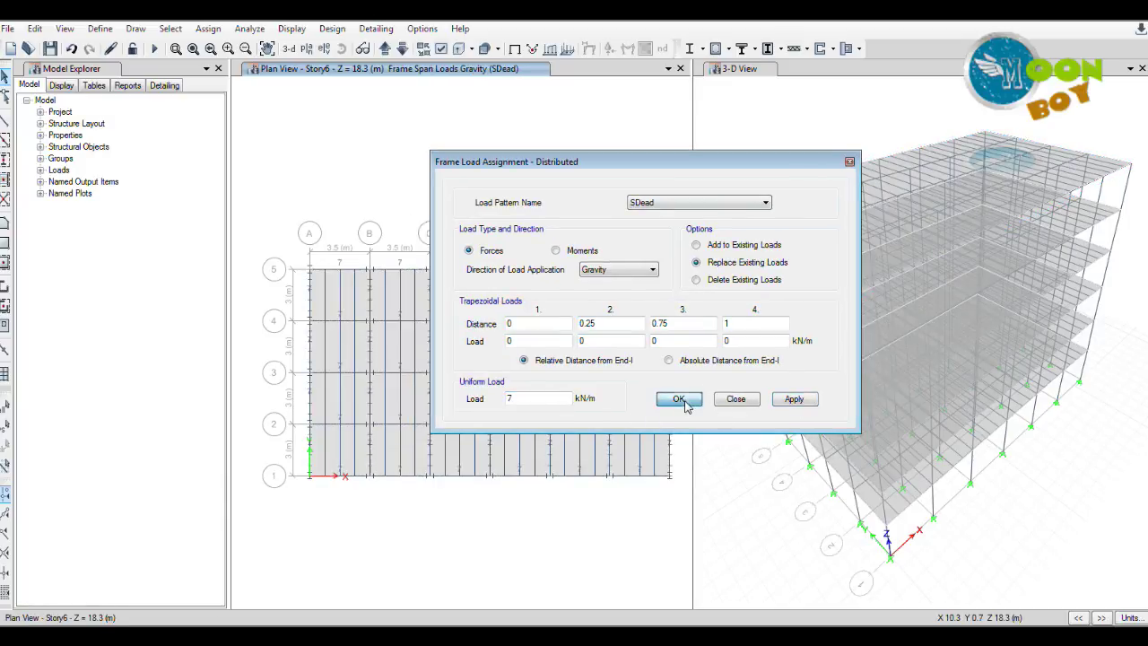
pyautogui.click(679, 399)
pyautogui.click(754, 101)
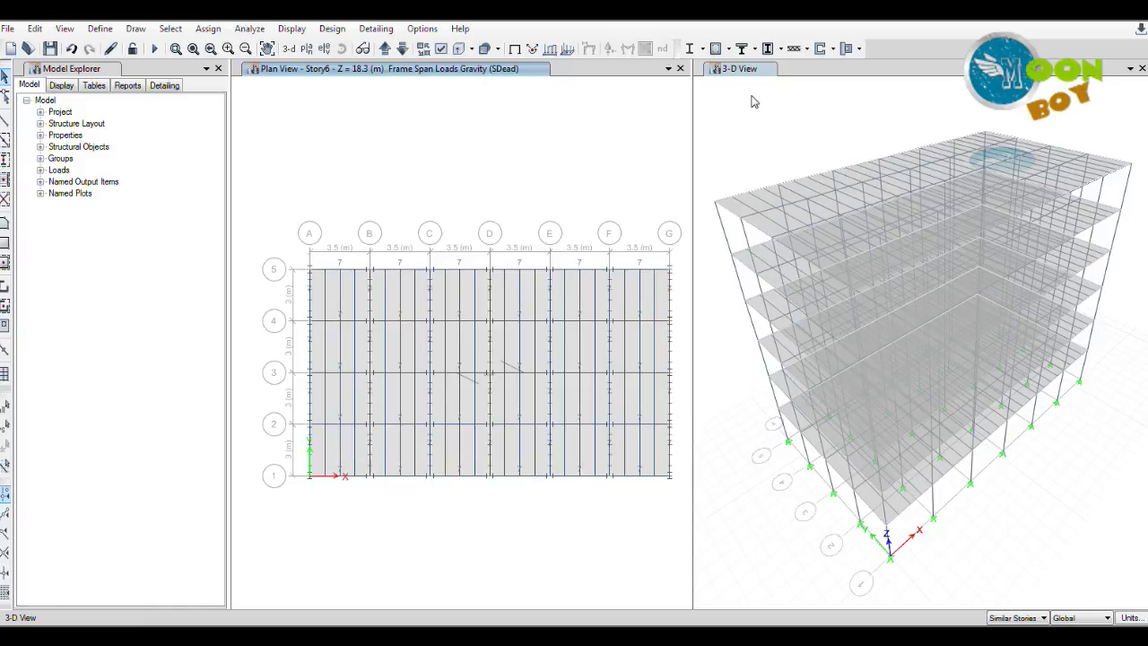
# Step: Turn on Extrude Frames in the view options and apply it to all windows
pyautogui.click(441, 50)
pyautogui.click(442, 49)
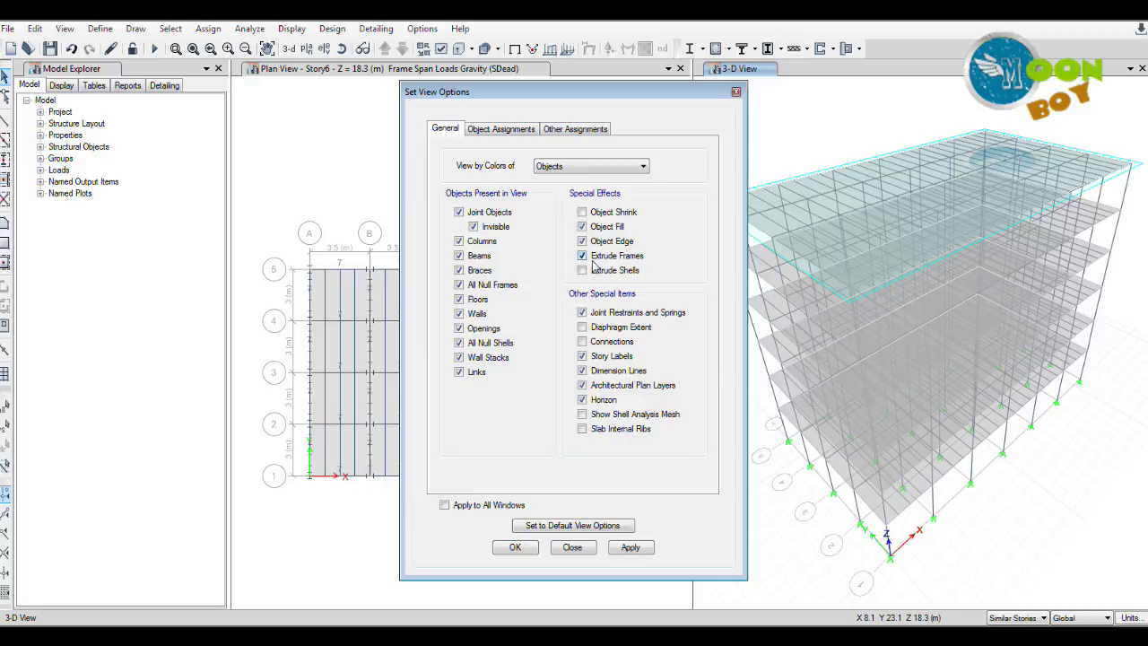
pyautogui.click(458, 507)
pyautogui.click(633, 550)
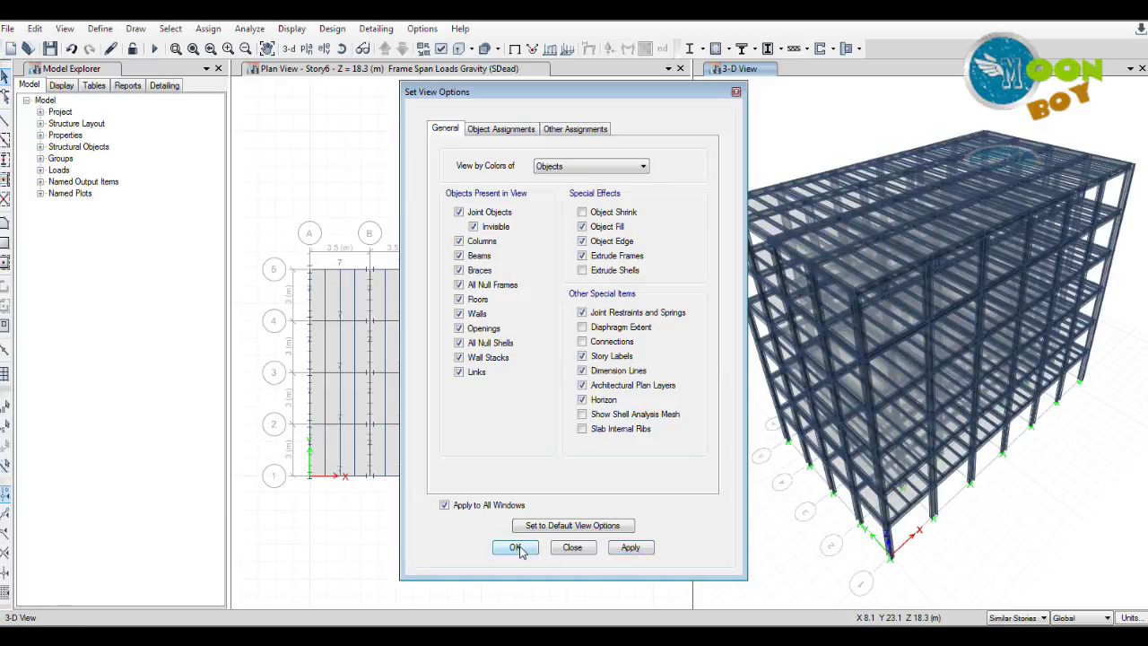
pyautogui.click(590, 545)
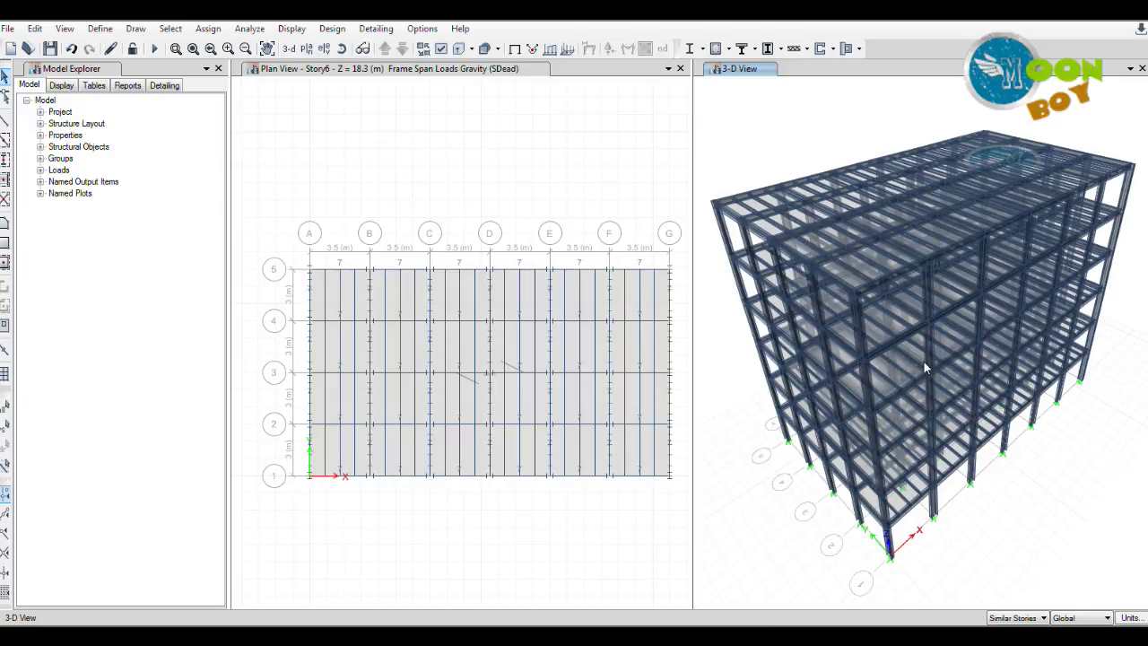
# Step: Orbit the 3D model to view the building from a lower, different side
pyautogui.click(342, 49)
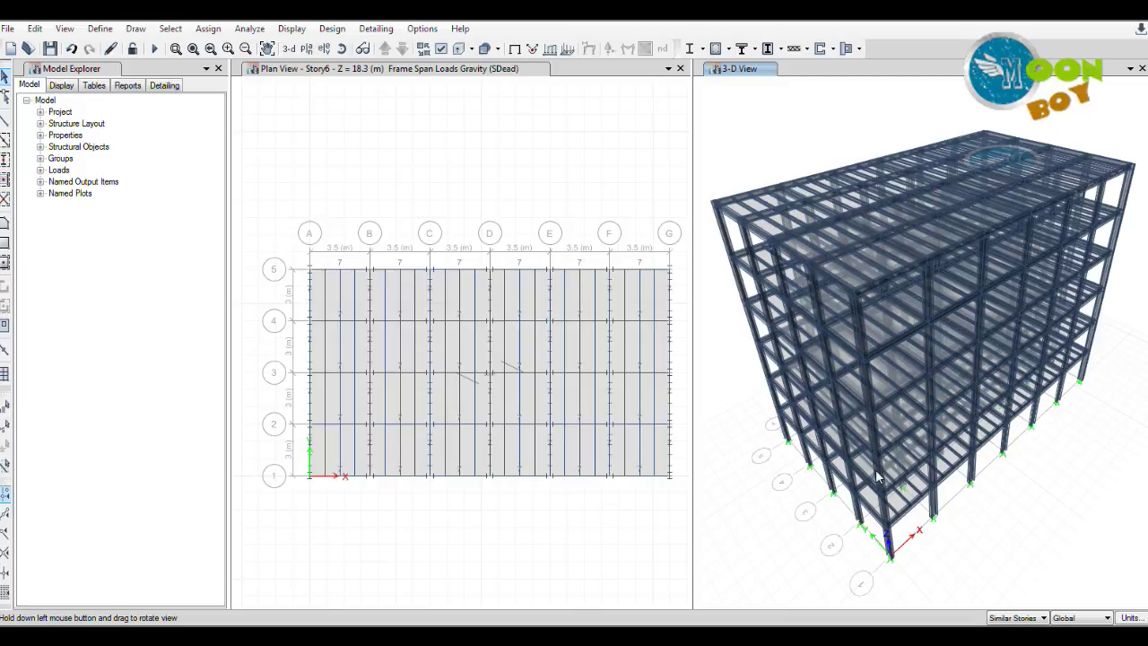
pyautogui.moveTo(960, 547); pyautogui.dragTo(1059, 469)
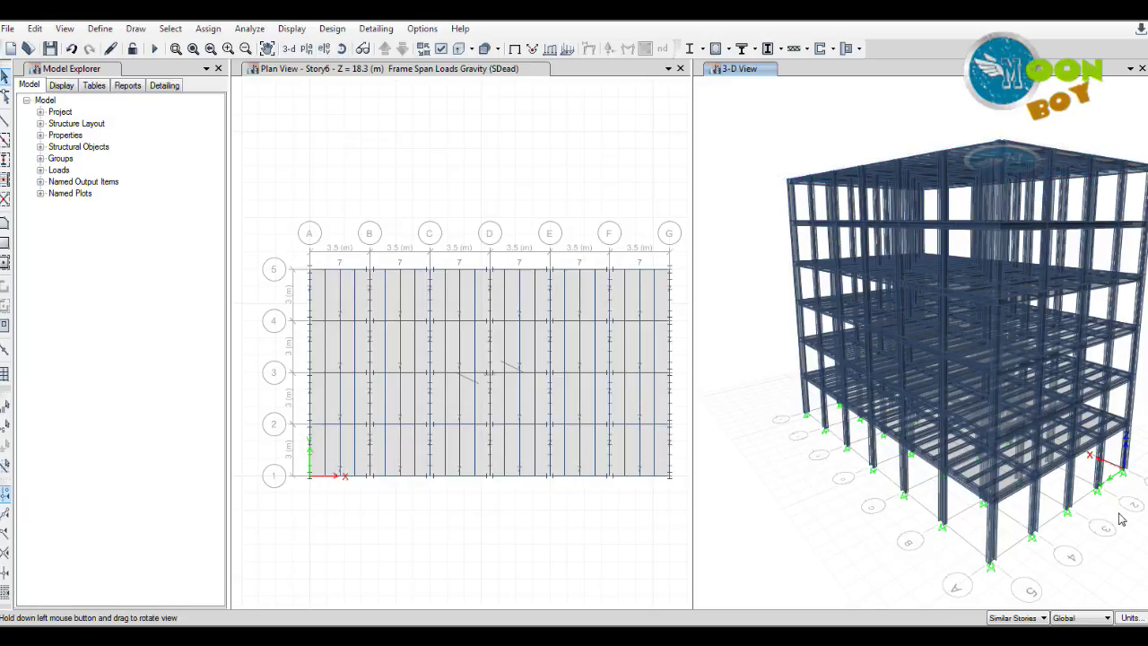
pyautogui.moveTo(1097, 529); pyautogui.dragTo(917, 564)
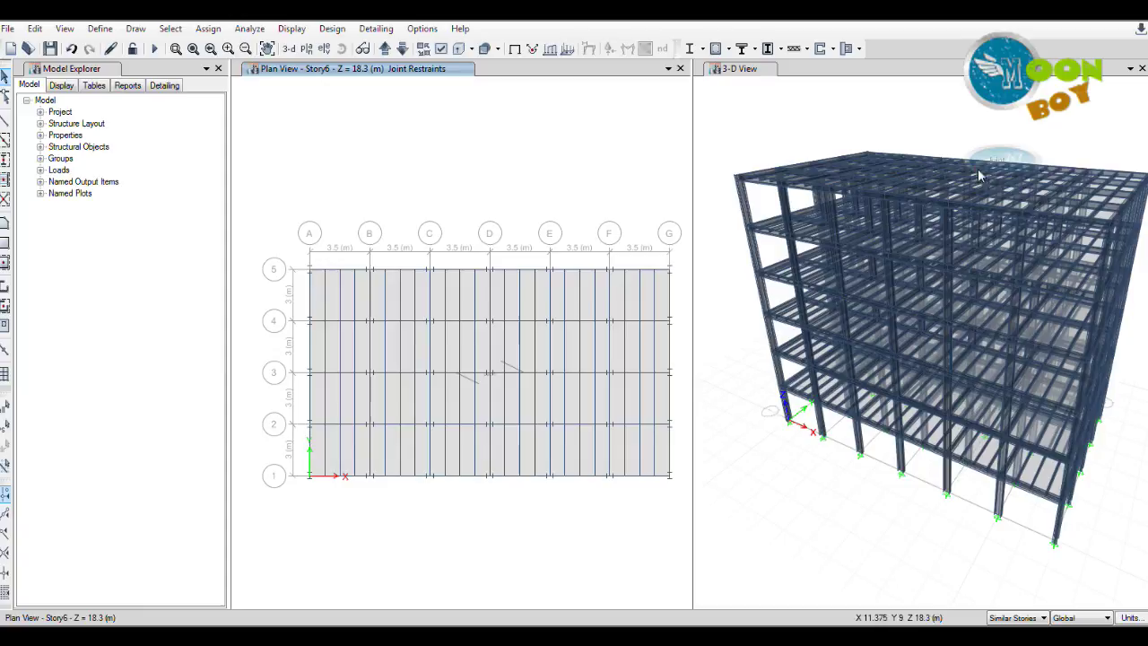
pyautogui.click(441, 49)
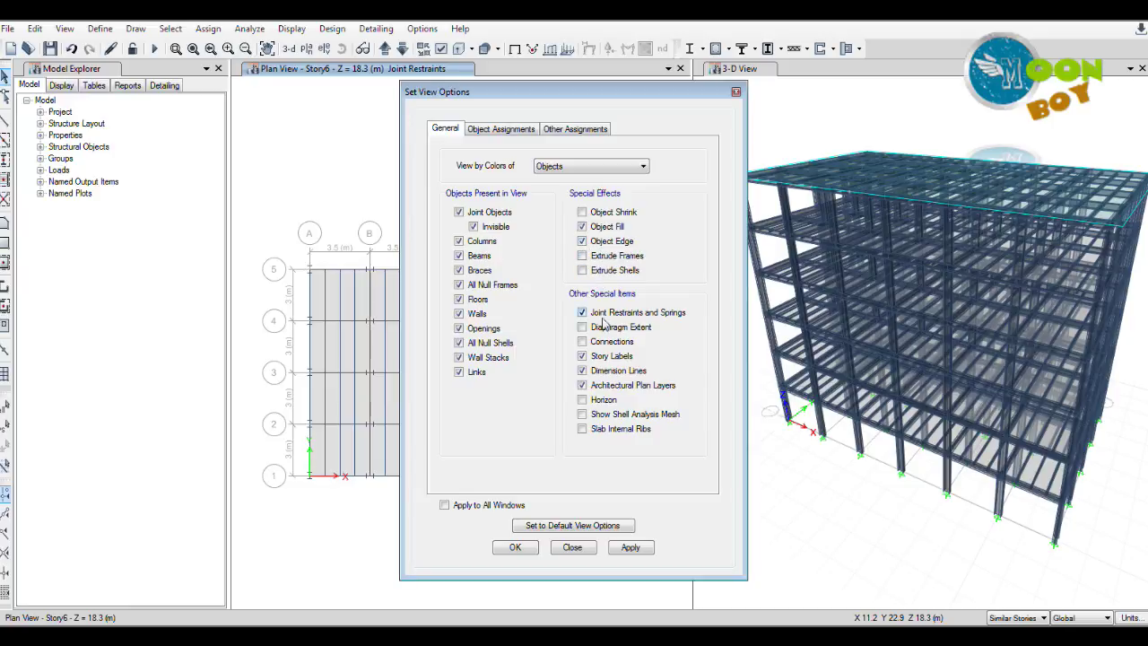
# Step: Apply the view settings to all windows, close the options, and bring up the Analyze menu
pyautogui.click(482, 508)
pyautogui.click(639, 551)
pyautogui.click(524, 551)
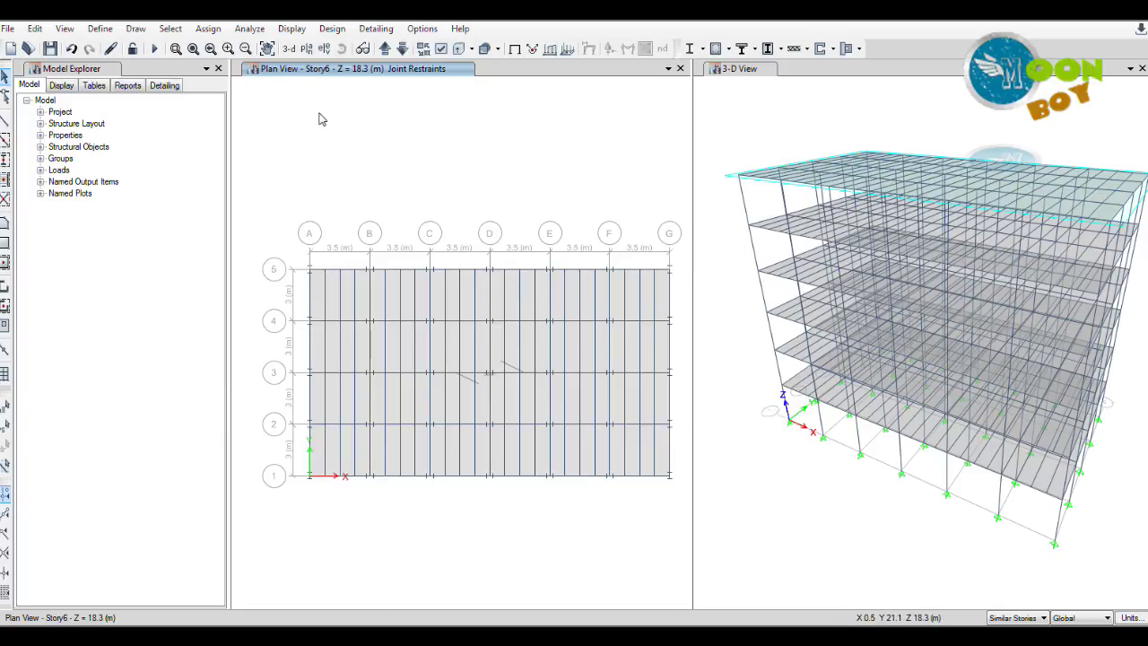
pyautogui.click(257, 29)
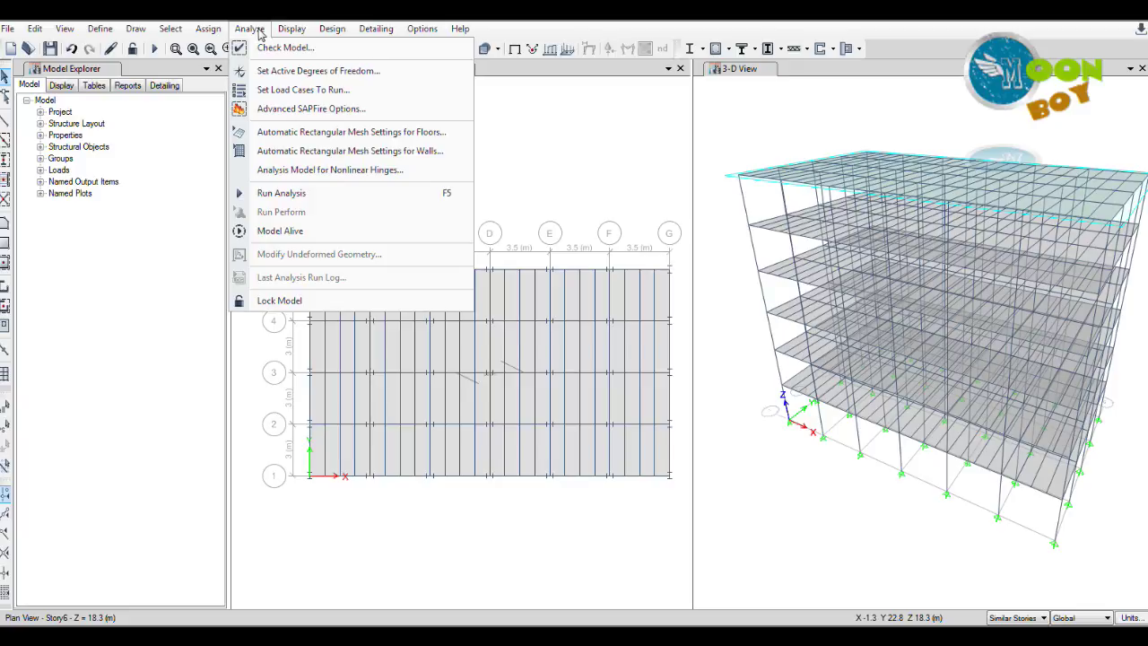
# Step: Run Check Model with all joint, frame, shell, meshing, loading and self-mass checks enabled
pyautogui.click(311, 54)
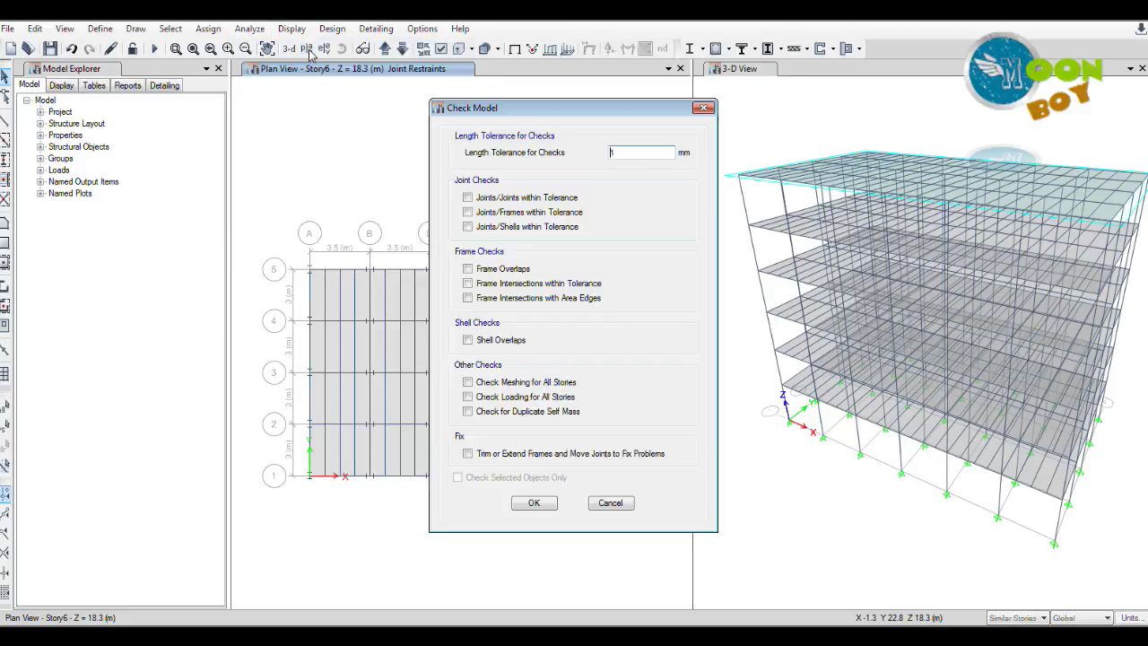
pyautogui.click(520, 198)
pyautogui.click(522, 211)
pyautogui.click(524, 226)
pyautogui.click(513, 269)
pyautogui.click(516, 283)
pyautogui.click(520, 298)
pyautogui.click(516, 340)
pyautogui.click(514, 382)
pyautogui.click(515, 397)
pyautogui.click(516, 411)
pyautogui.click(516, 453)
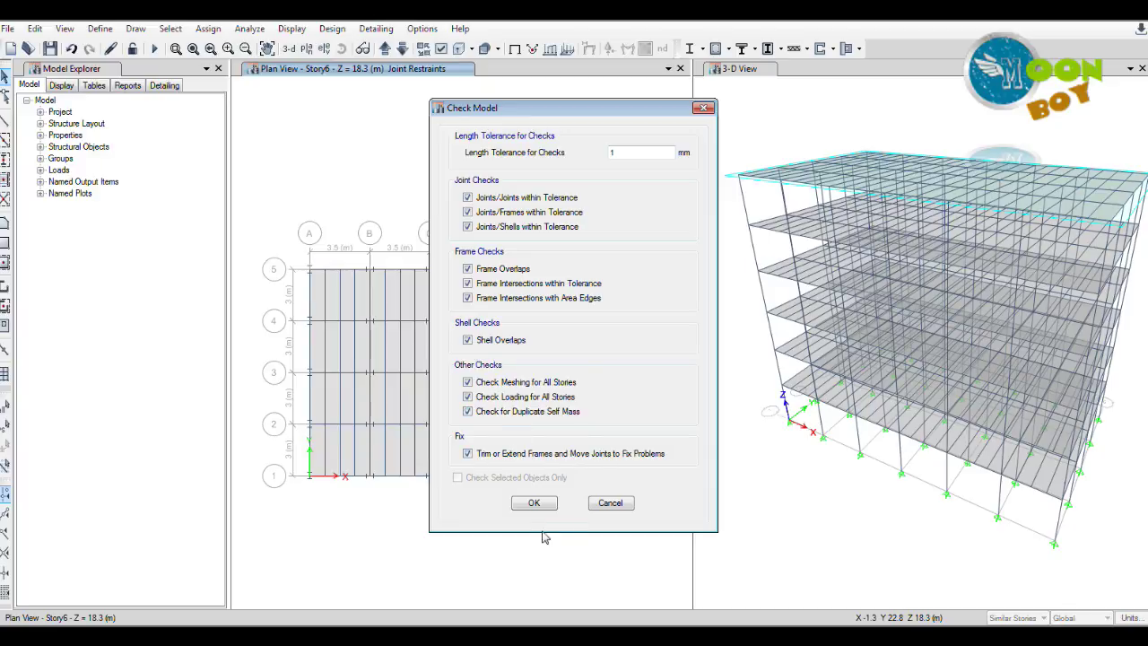
pyautogui.click(539, 505)
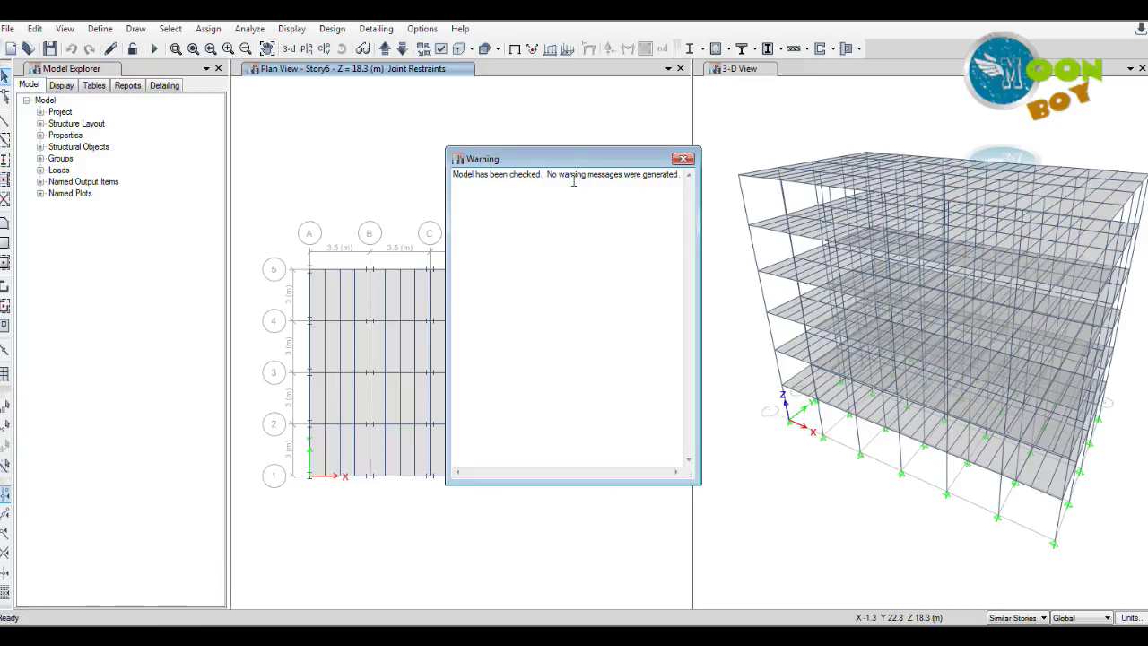
# Step: Dismiss the no-warnings check result and return to the Analyze menu
pyautogui.moveTo(577, 165); pyautogui.dragTo(647, 208)
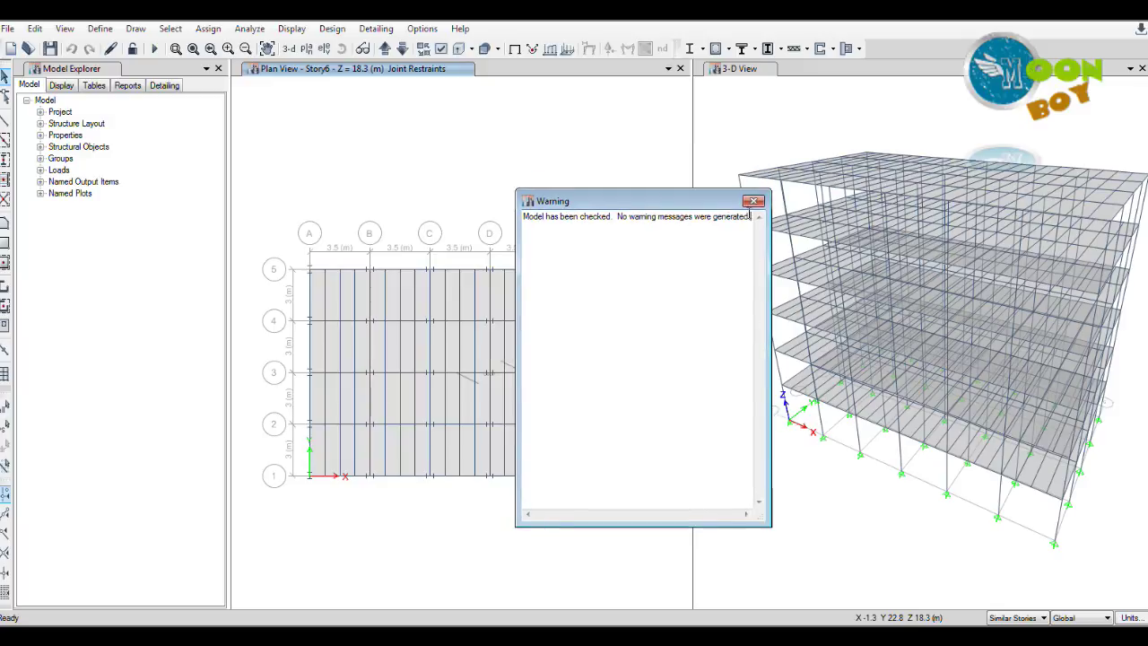
pyautogui.click(754, 201)
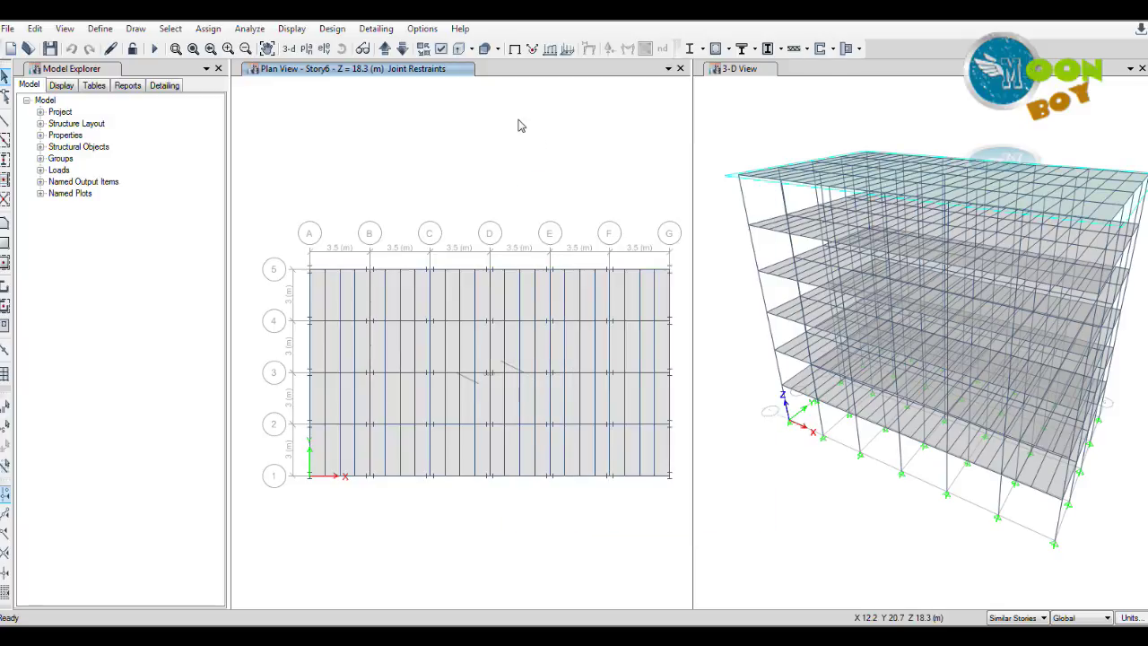
pyautogui.click(251, 28)
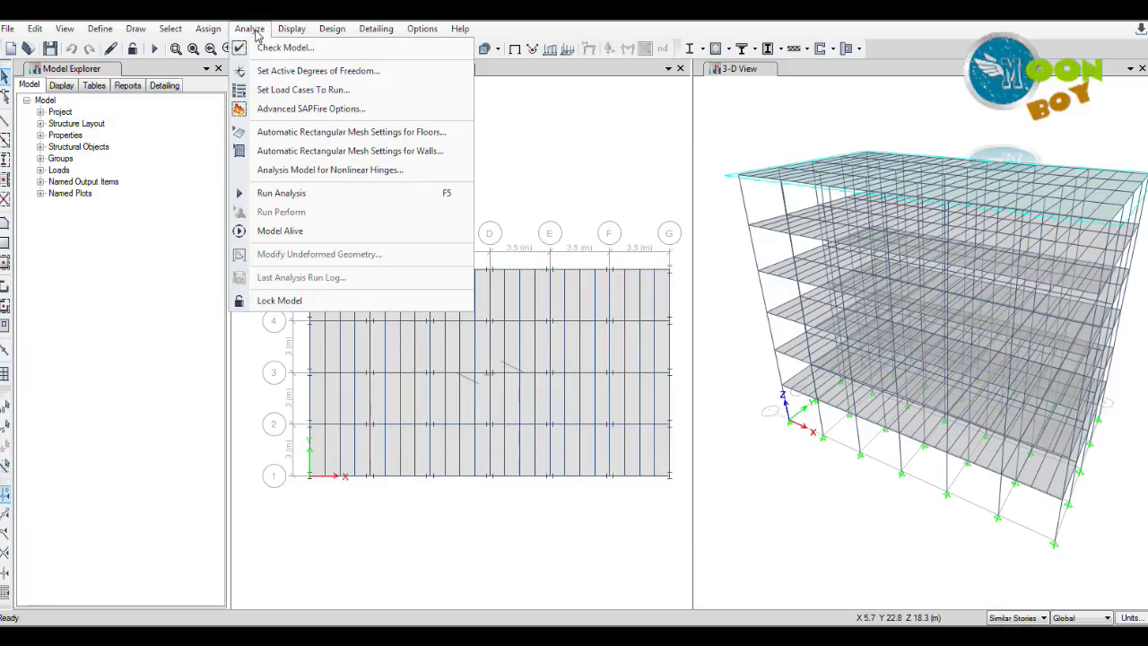
# Step: Run the analysis for all load cases, saving the model to Local Disk (E:)
pyautogui.click(289, 92)
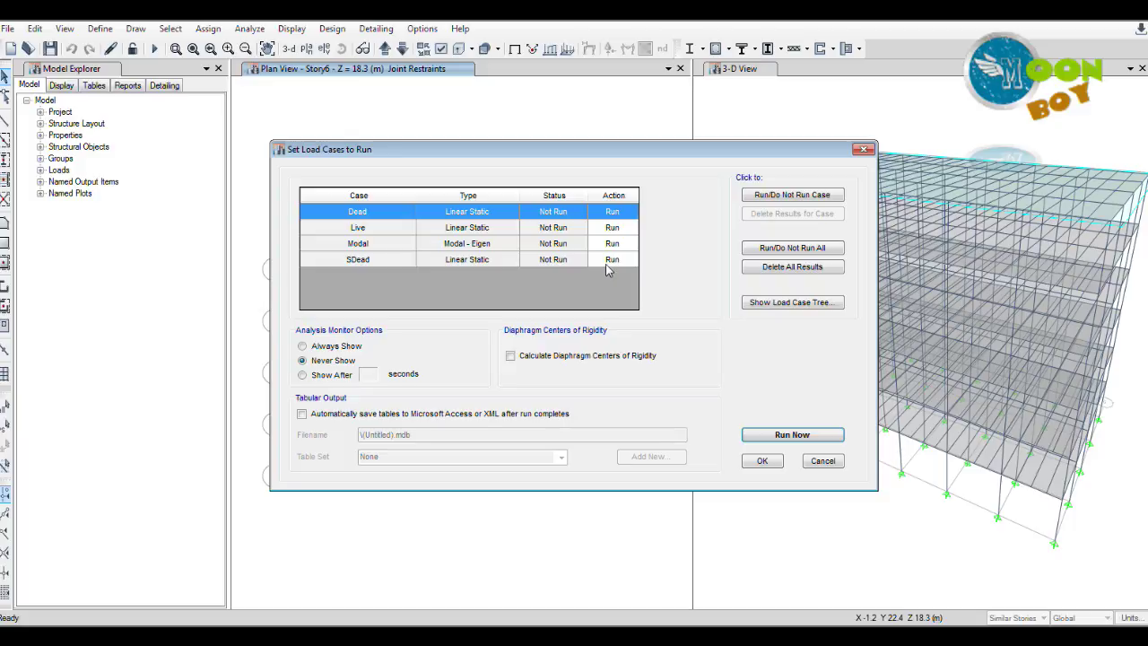
pyautogui.click(793, 436)
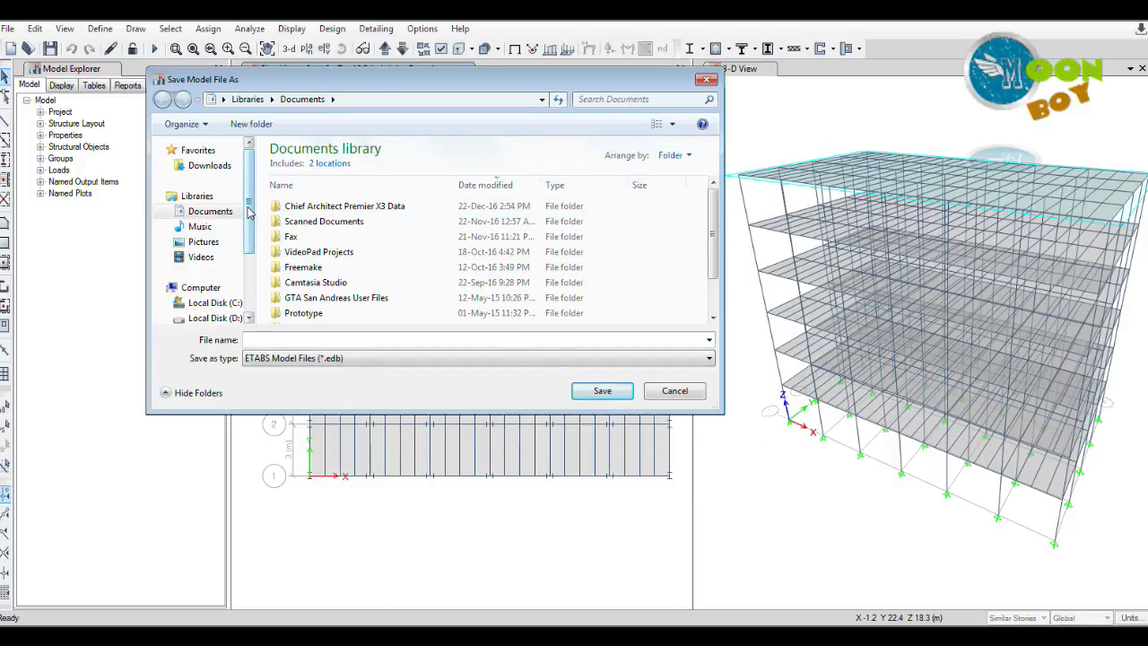
pyautogui.scroll(-1, 249, 211)
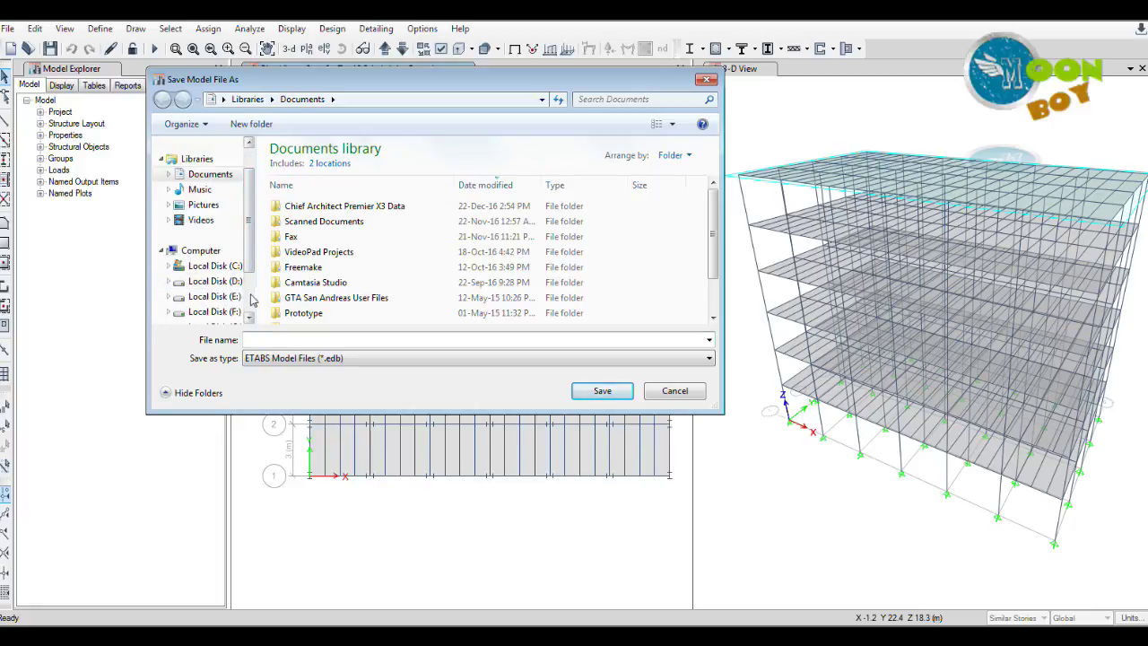
pyautogui.click(215, 297)
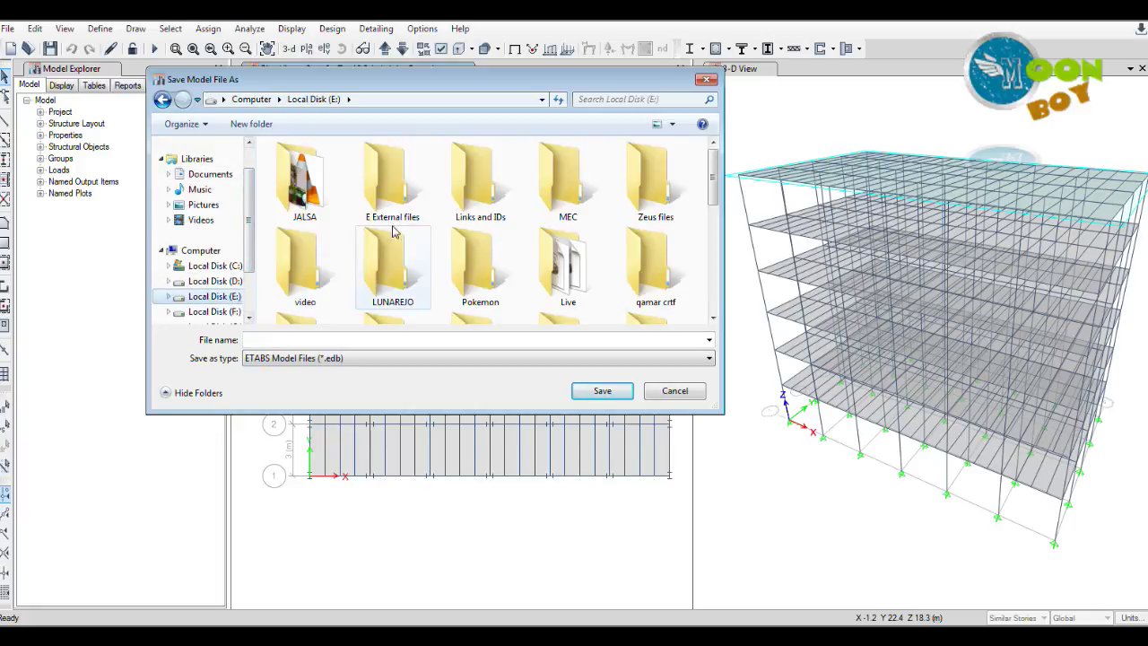
pyautogui.click(602, 391)
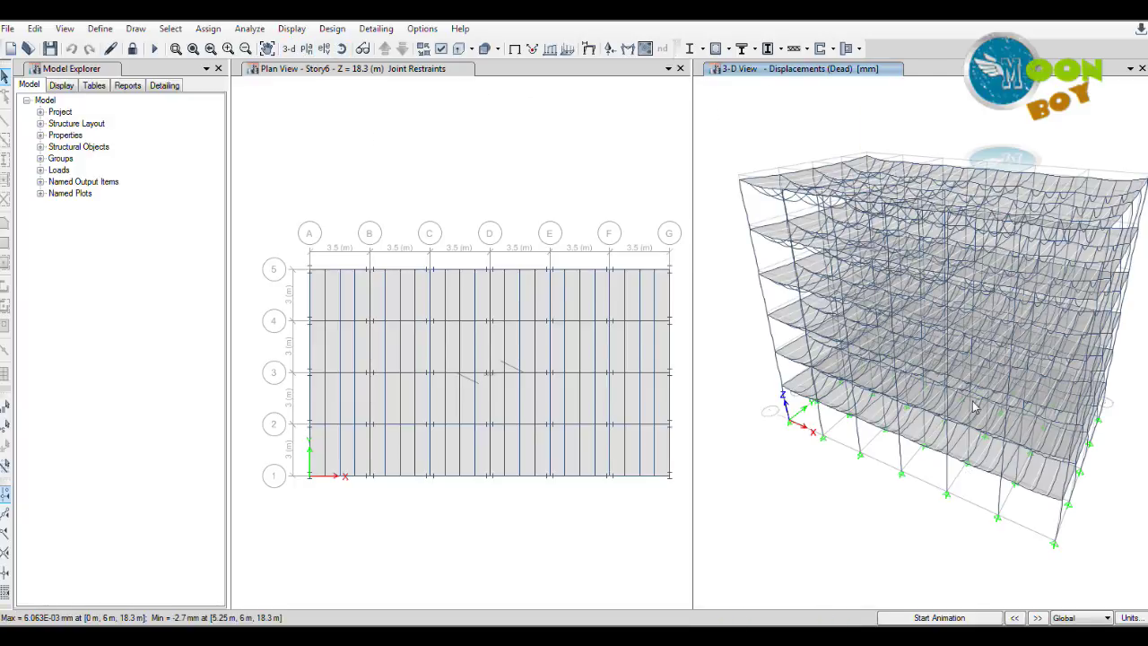
# Step: In the default 3D view, show the Dead Moment 3-3 diagram unfilled, with values at controlling stations
pyautogui.click(289, 49)
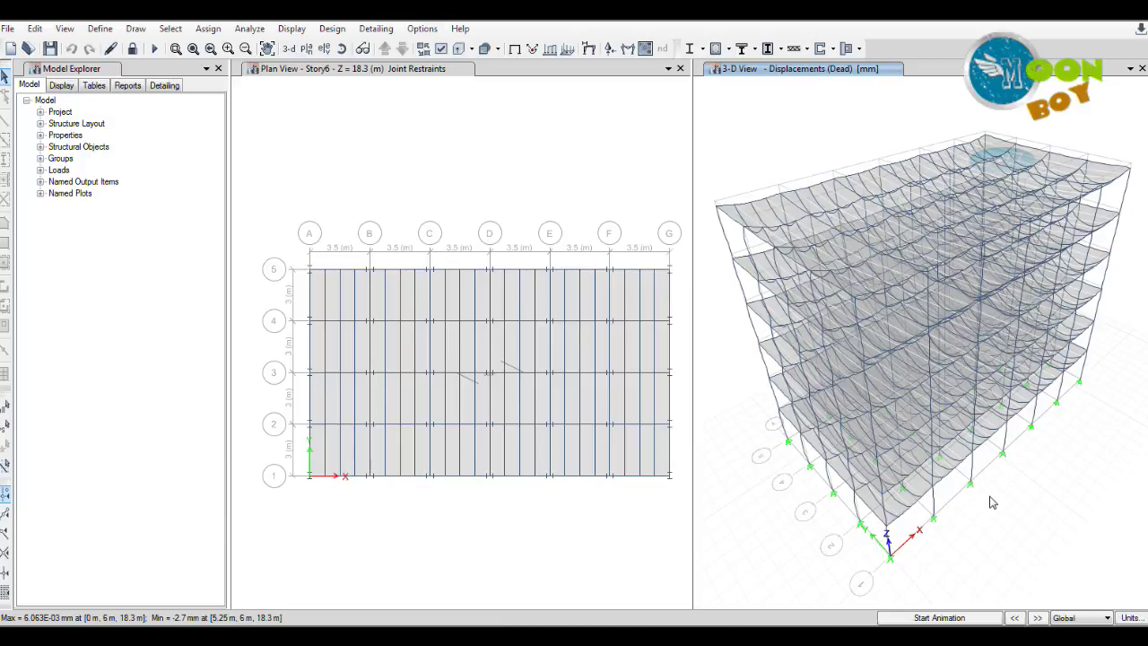
pyautogui.click(628, 51)
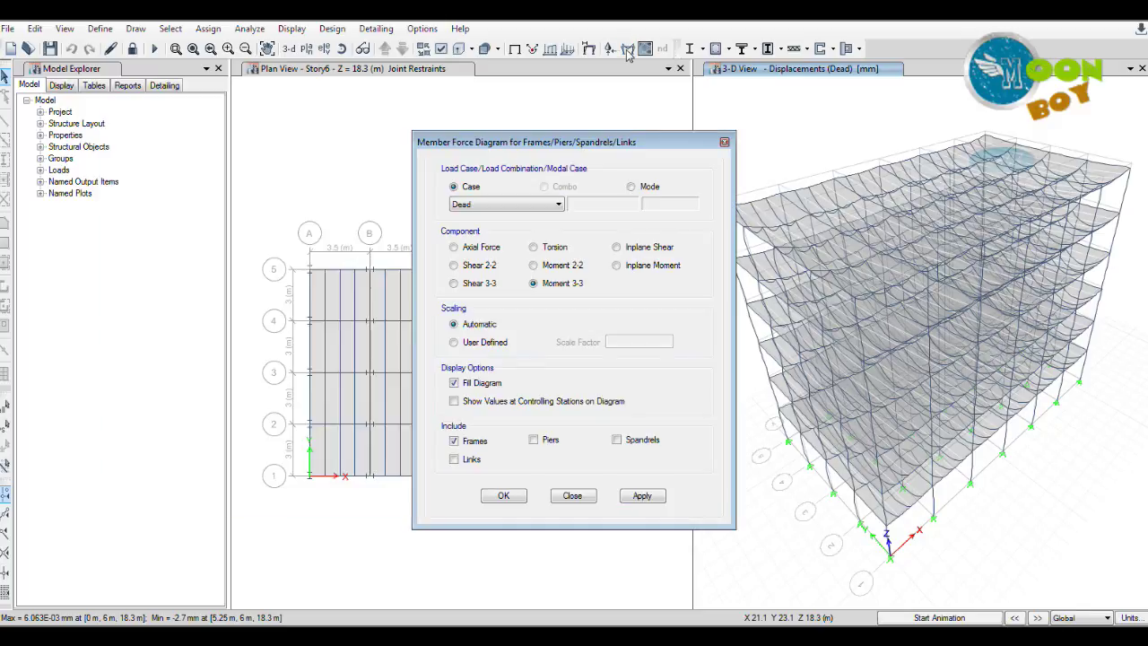
pyautogui.click(534, 206)
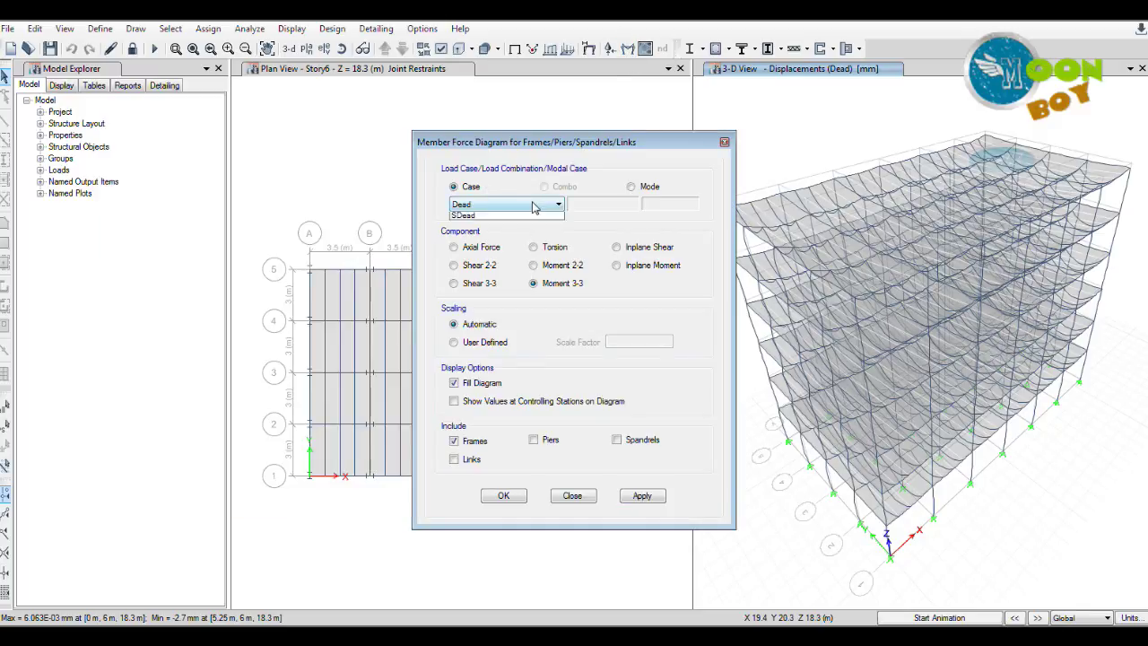
pyautogui.click(535, 205)
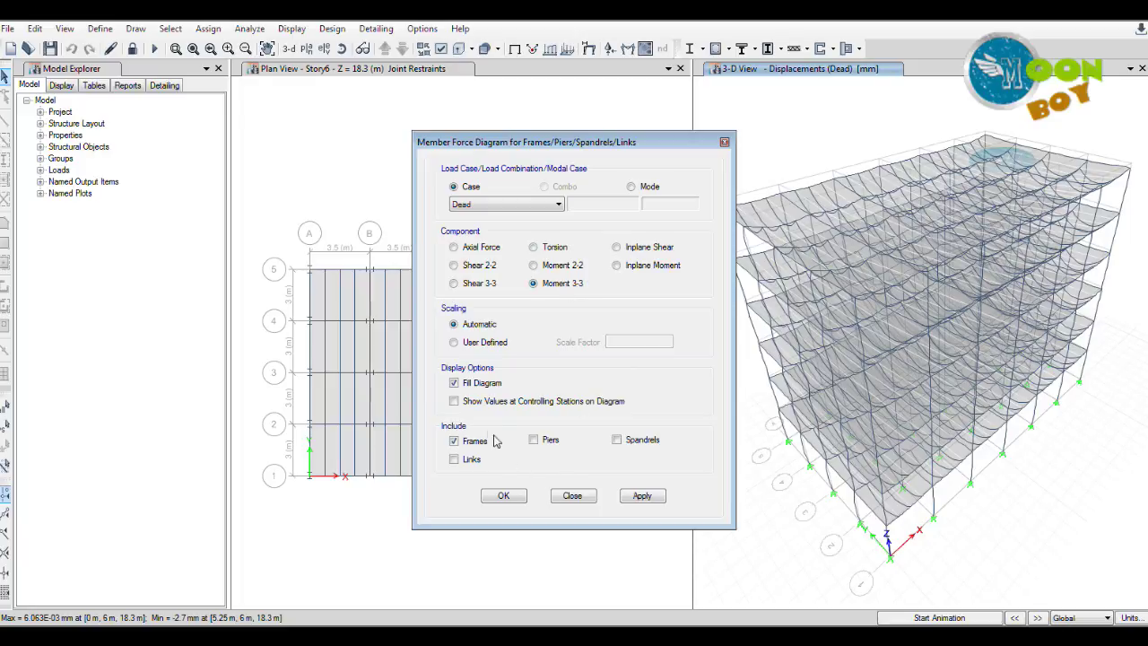
pyautogui.click(454, 383)
pyautogui.click(454, 401)
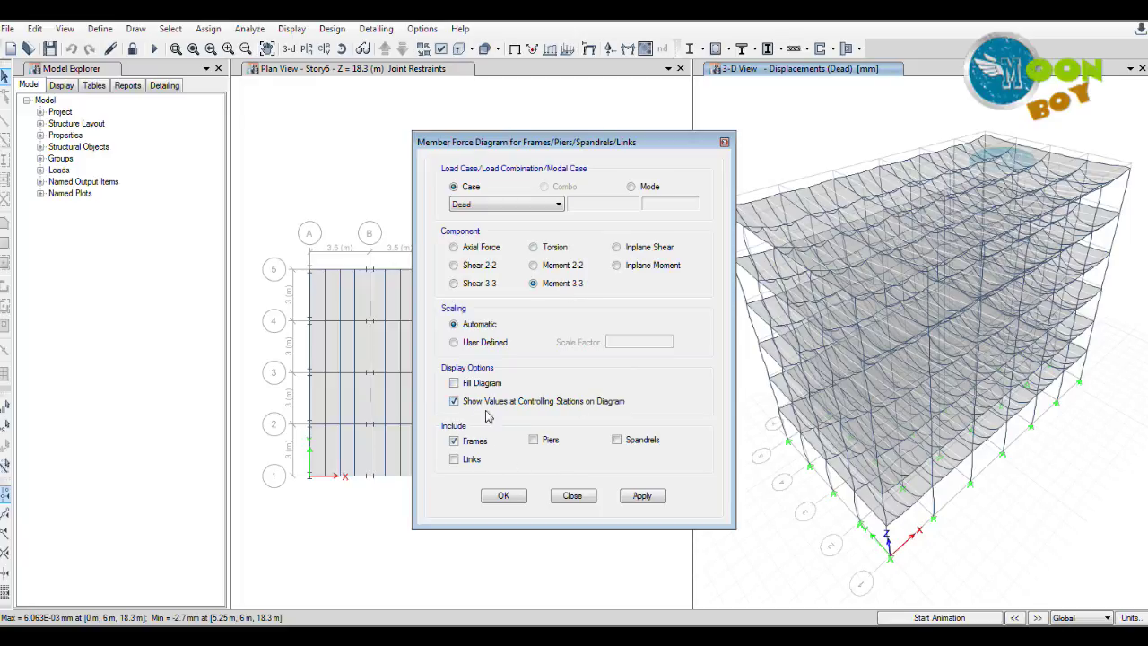
pyautogui.click(637, 496)
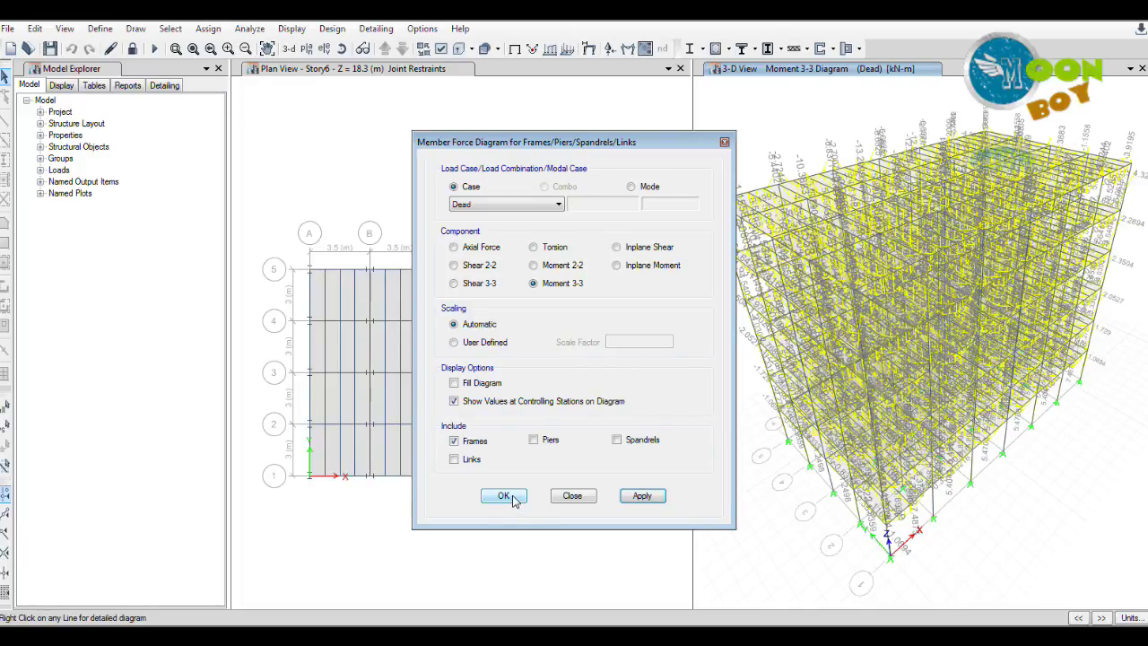
pyautogui.click(504, 496)
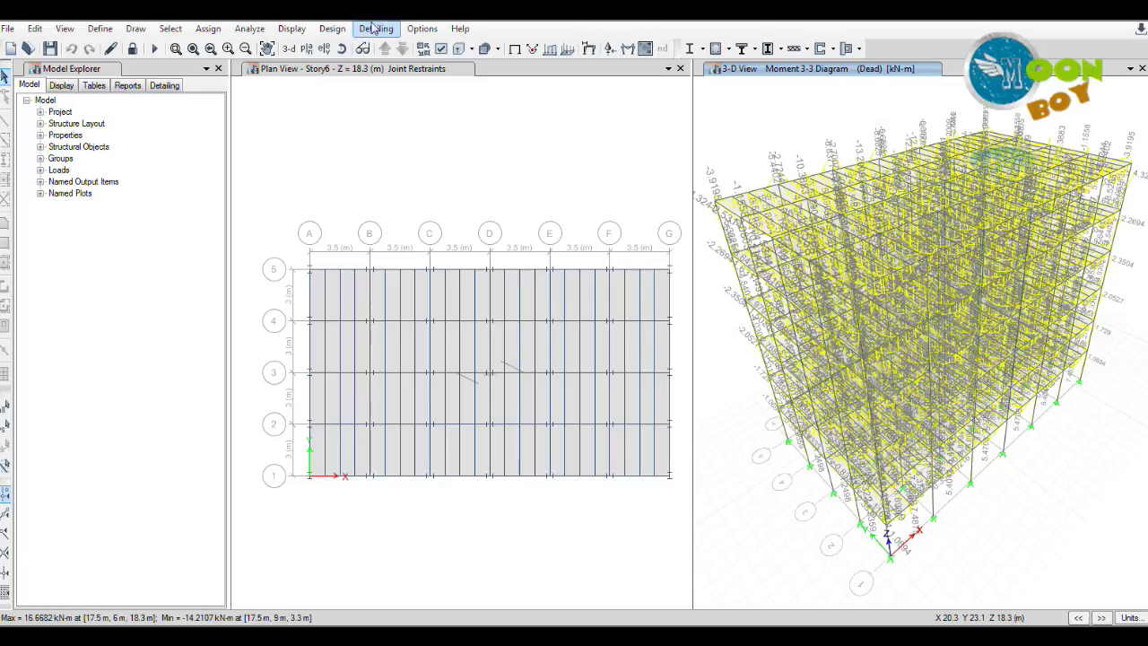
pyautogui.click(323, 48)
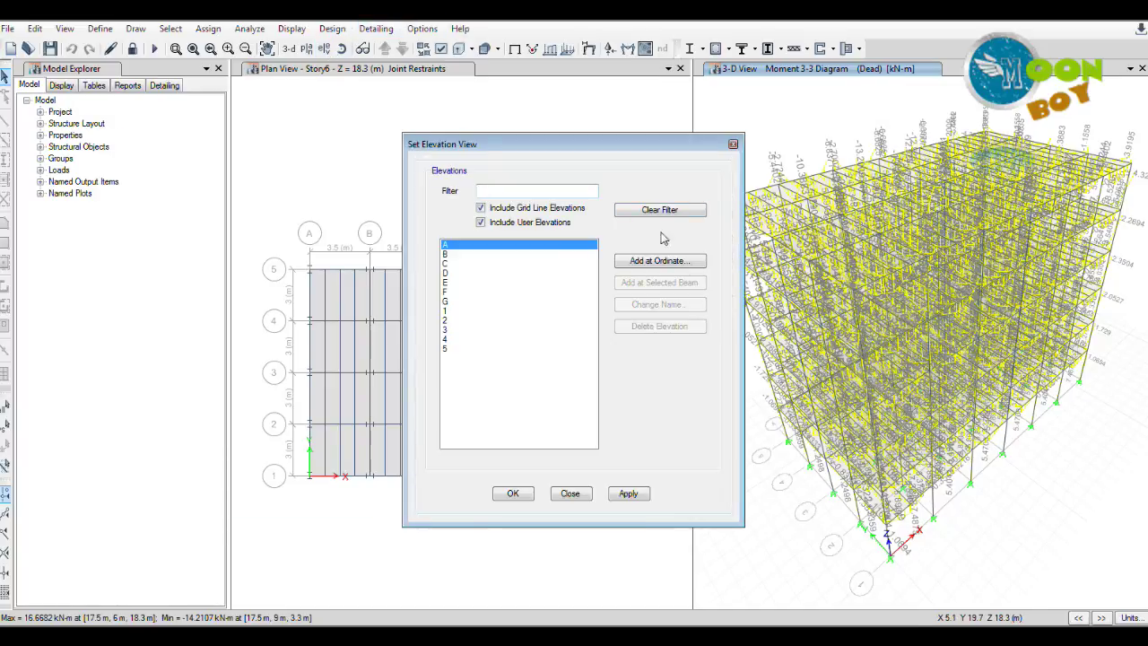
# Step: Show elevation A with the Dead moment diagram (4.3241 to -5.0618 kN-m), zoomed toward beam B1
pyautogui.click(634, 493)
pyautogui.click(509, 494)
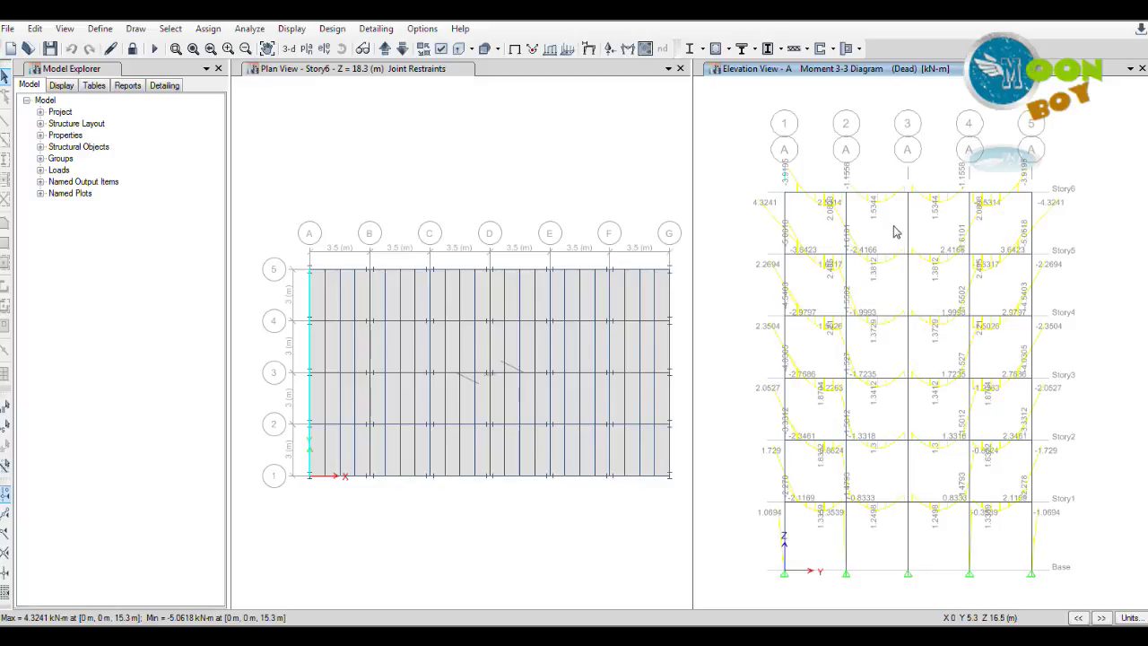
pyautogui.scroll(3, 900, 204)
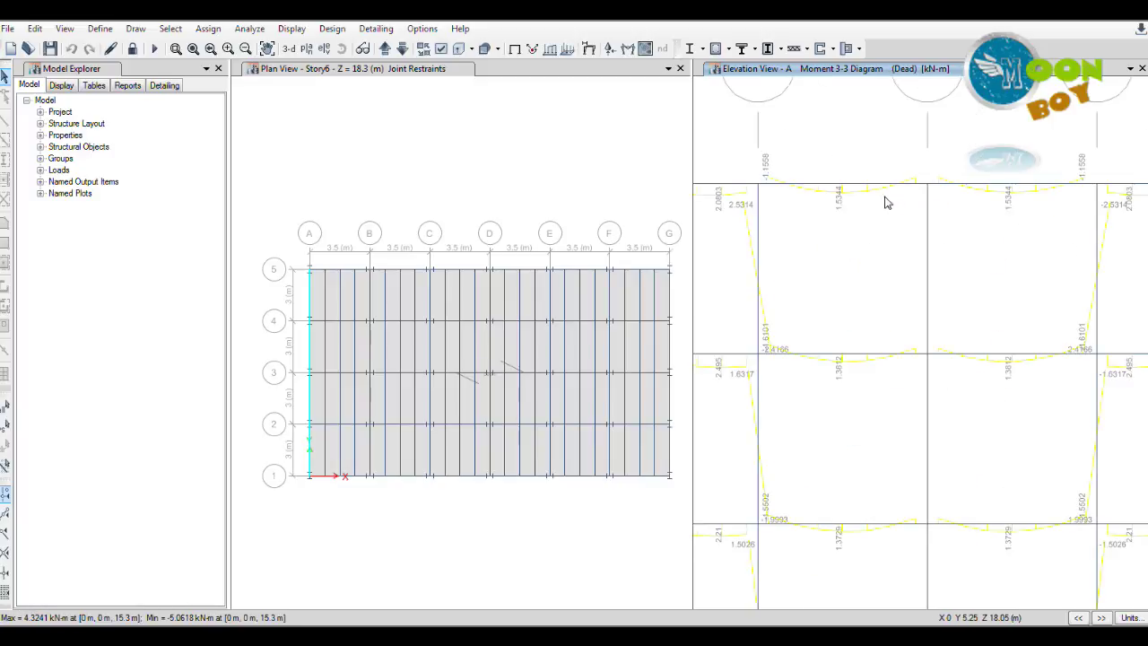
pyautogui.scroll(3, 850, 361)
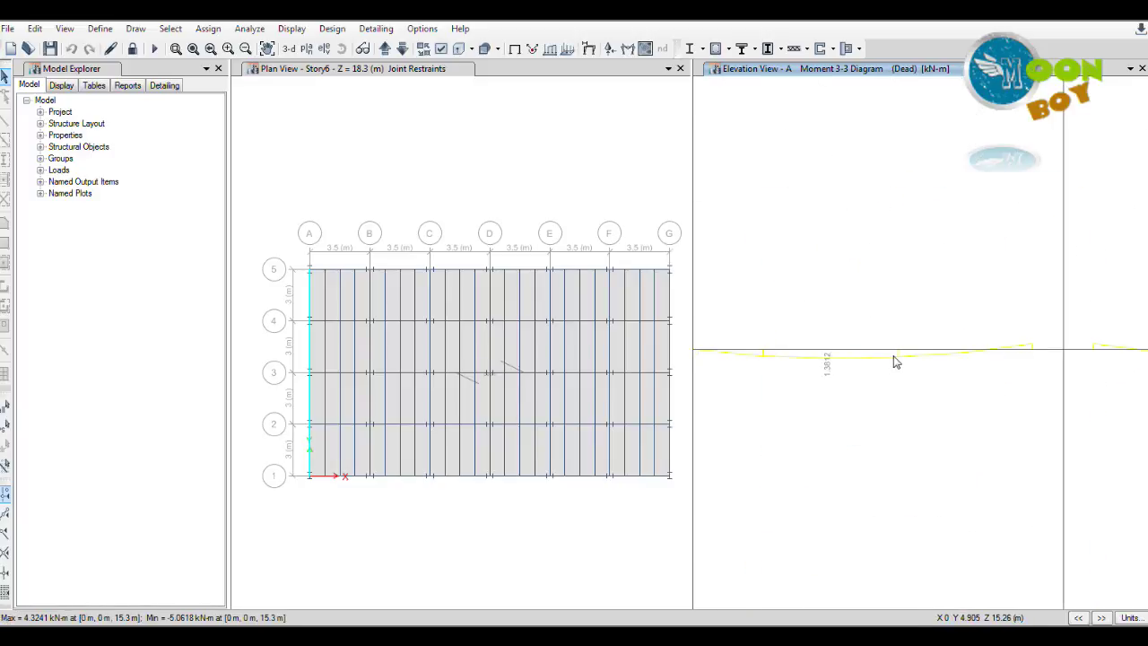
pyautogui.scroll(-2, 888, 360)
pyautogui.scroll(-2, 895, 362)
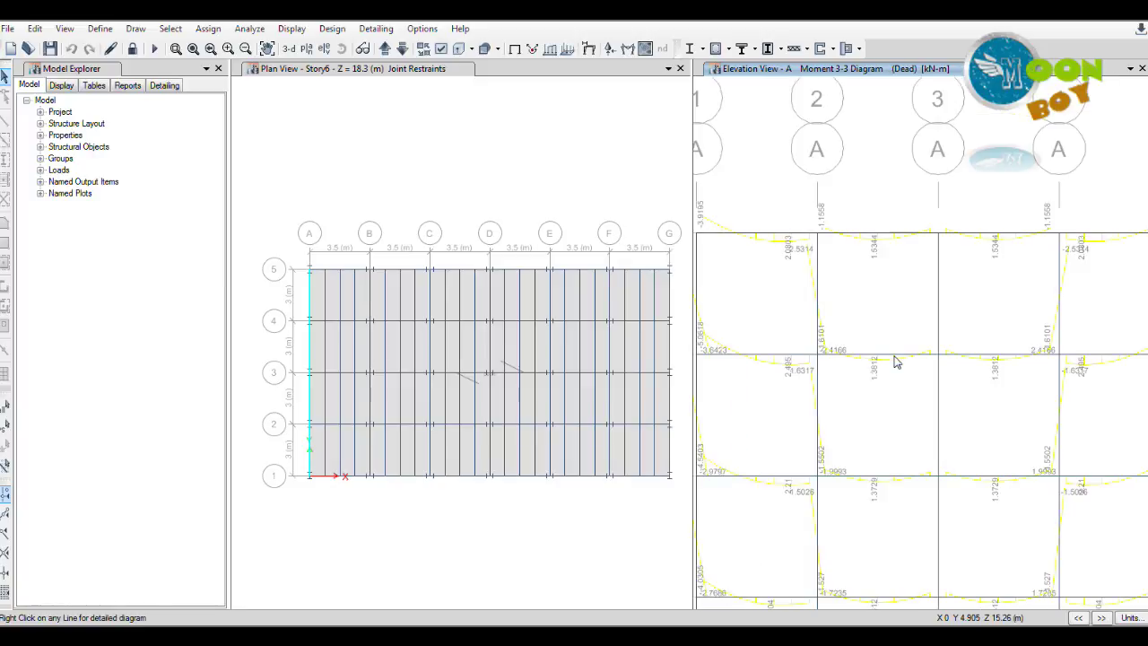
pyautogui.scroll(-2, 895, 362)
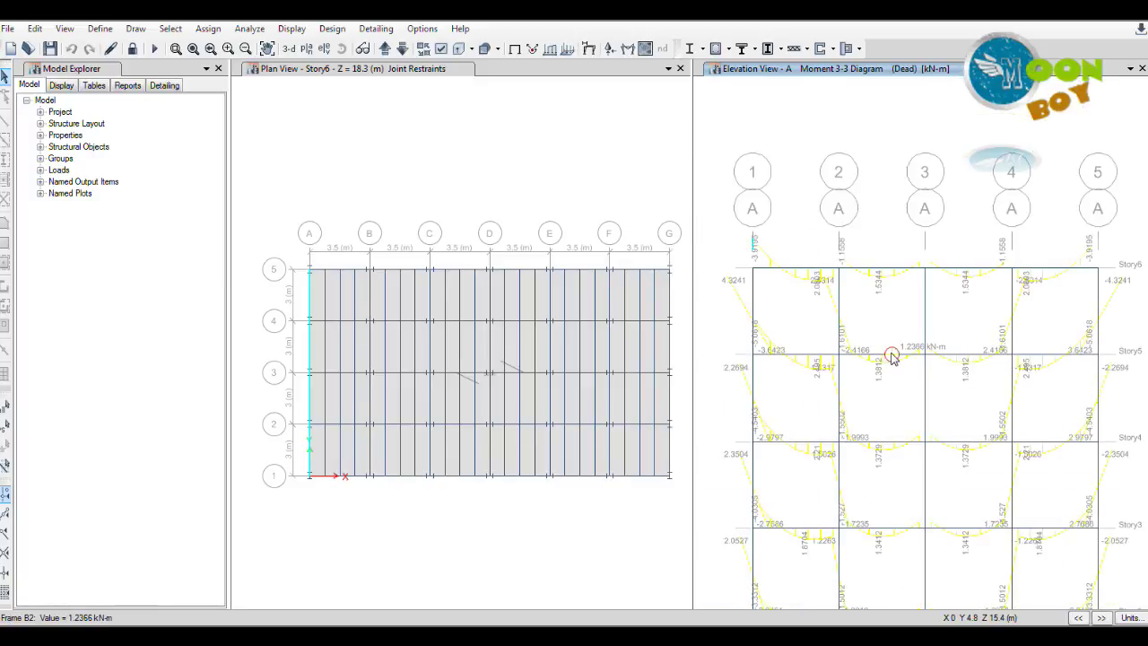
pyautogui.scroll(1, 894, 359)
pyautogui.moveTo(765, 359)
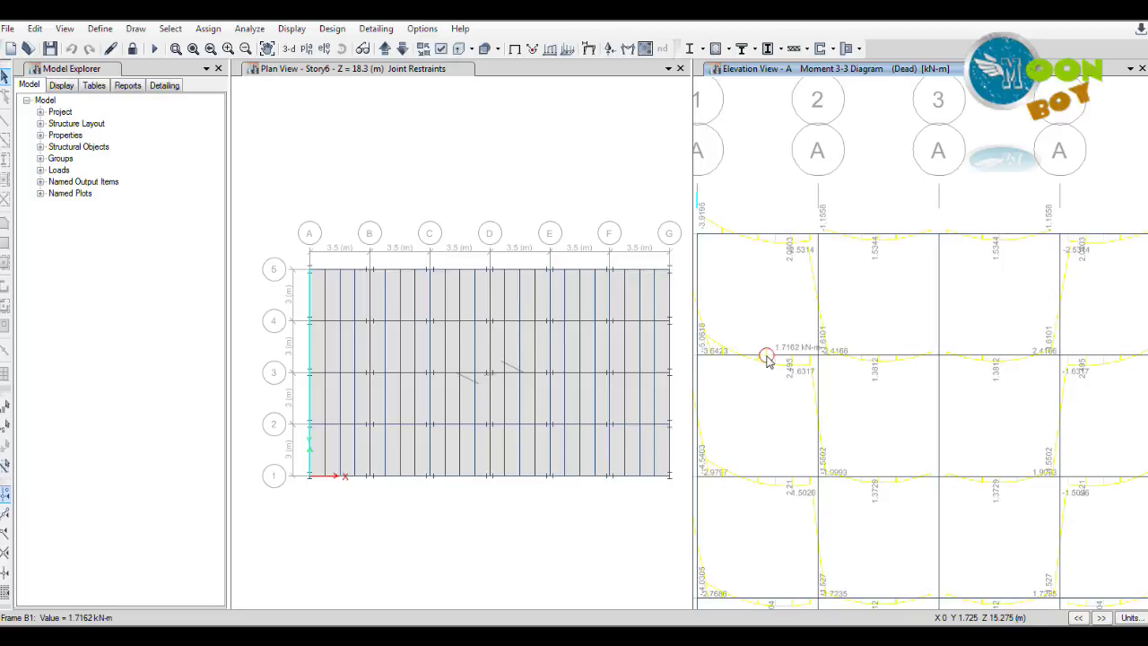
pyautogui.rightClick(767, 357)
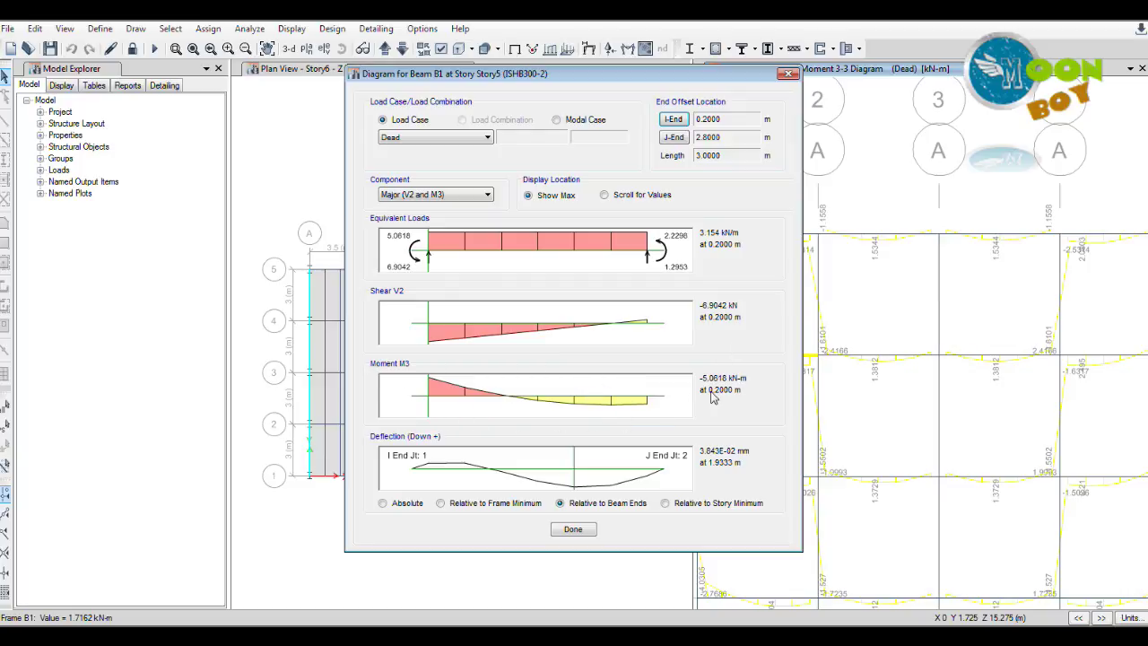
pyautogui.click(558, 400)
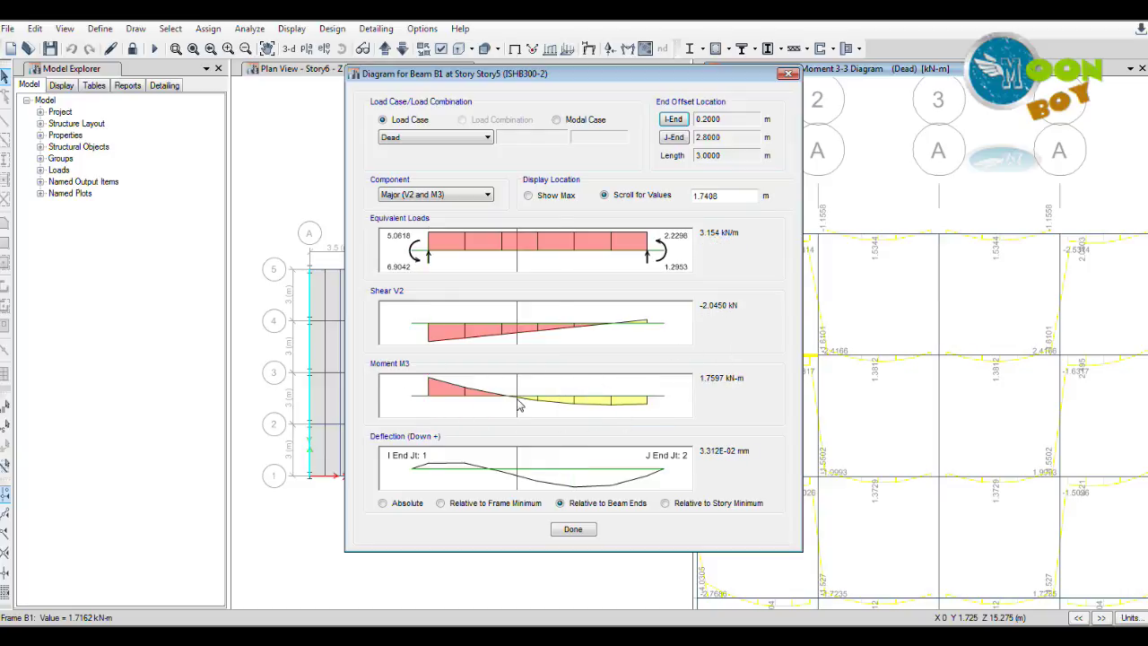
pyautogui.moveTo(482, 402); pyautogui.dragTo(438, 397)
pyautogui.moveTo(604, 396); pyautogui.dragTo(646, 406)
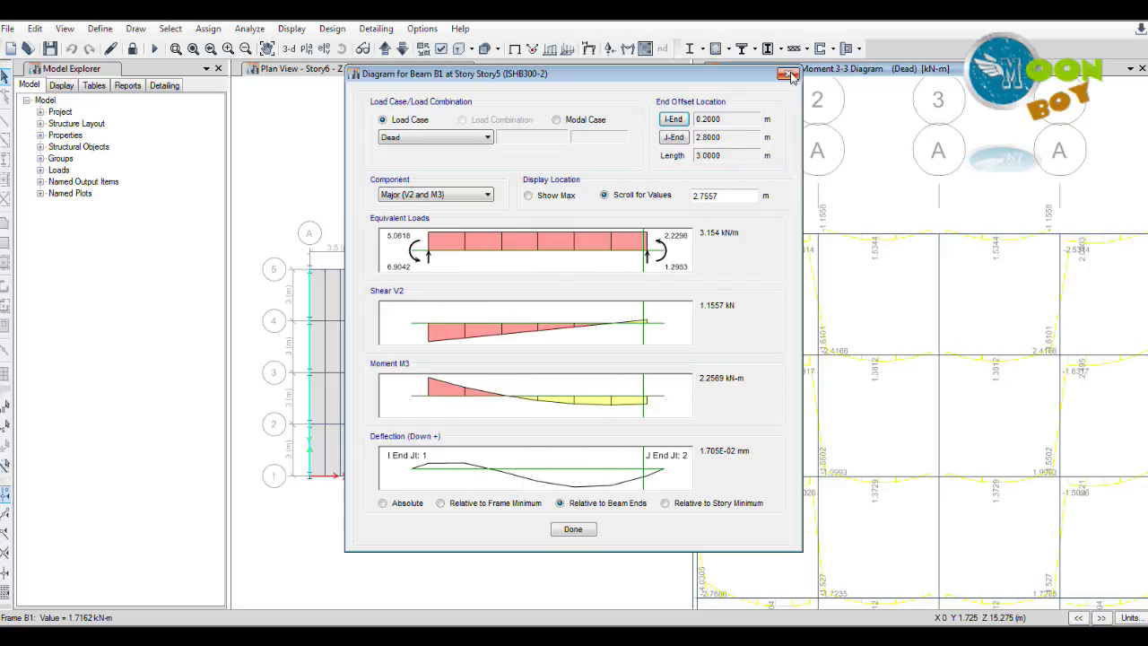
pyautogui.click(574, 530)
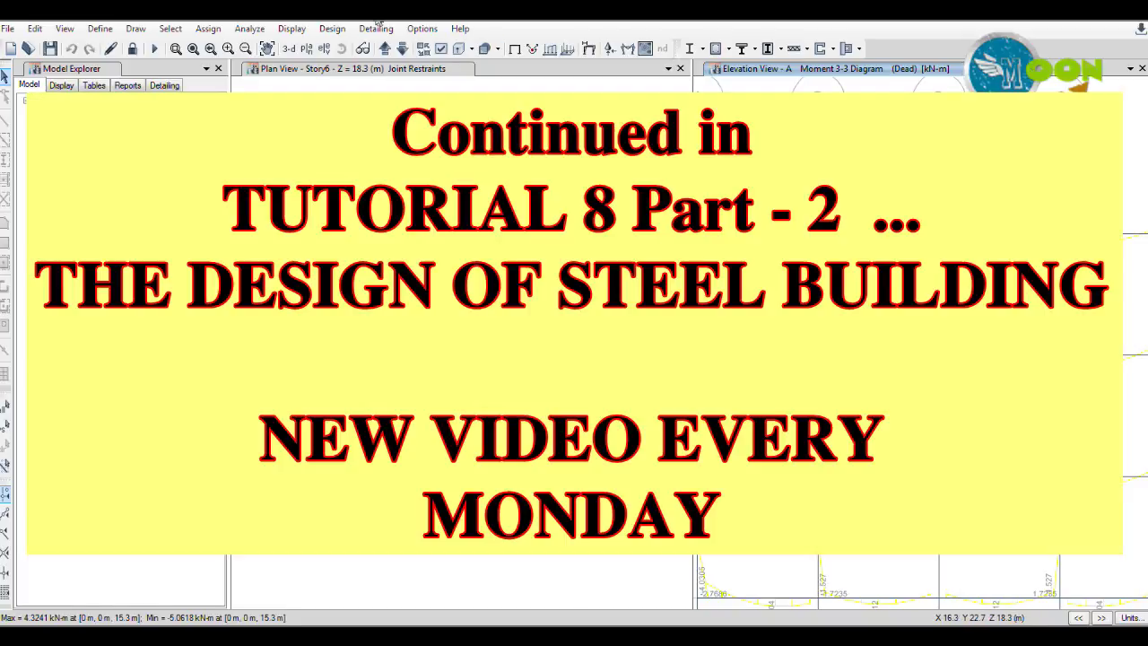